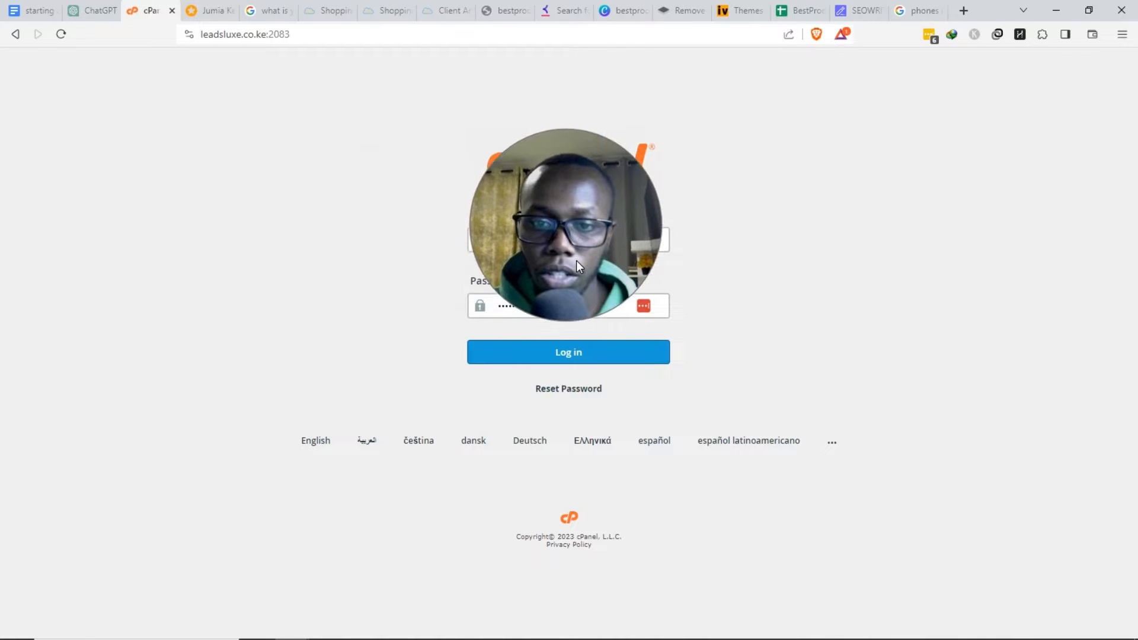
# - Log in to the cPanel hosting account, return to its Tools page and close the Jumia Ke tab
pyautogui.click(564, 358)
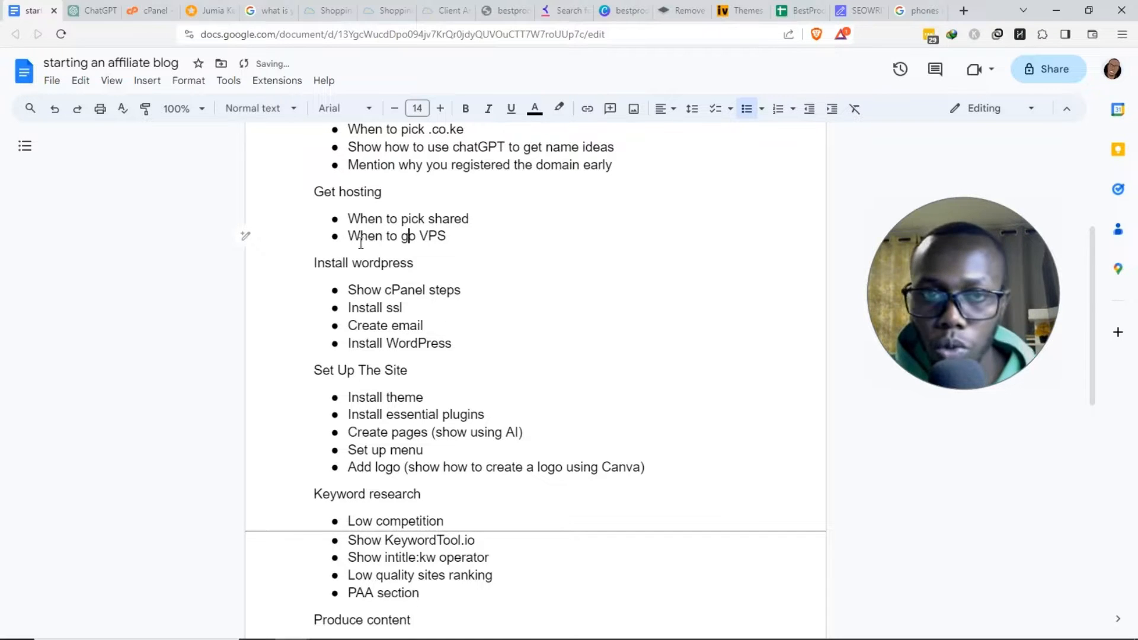
pyautogui.click(152, 11)
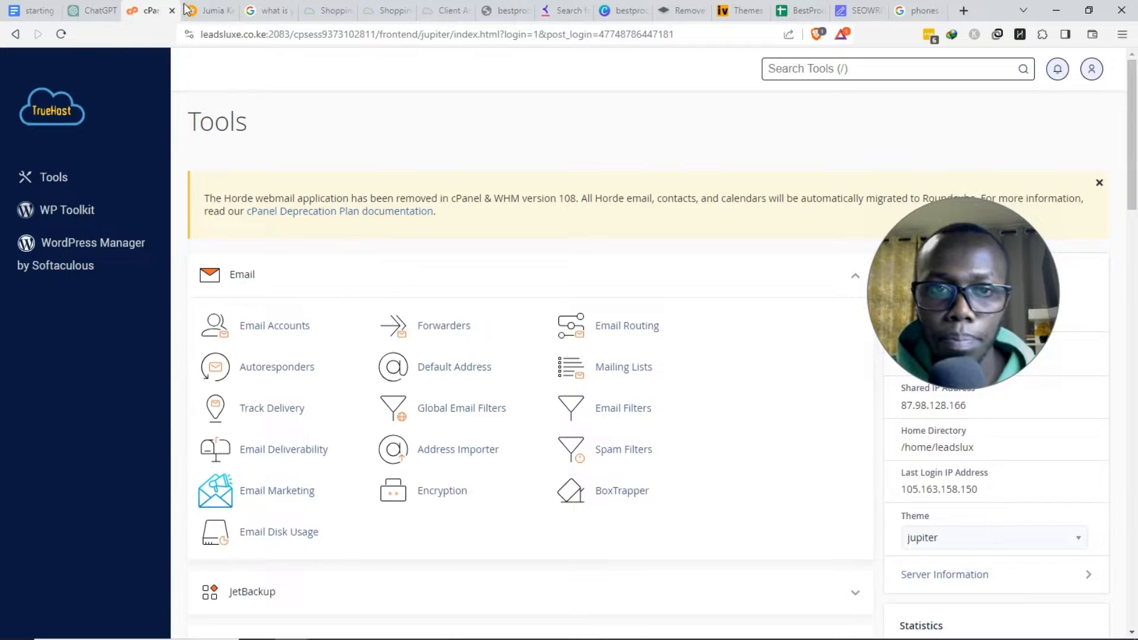
pyautogui.click(232, 10)
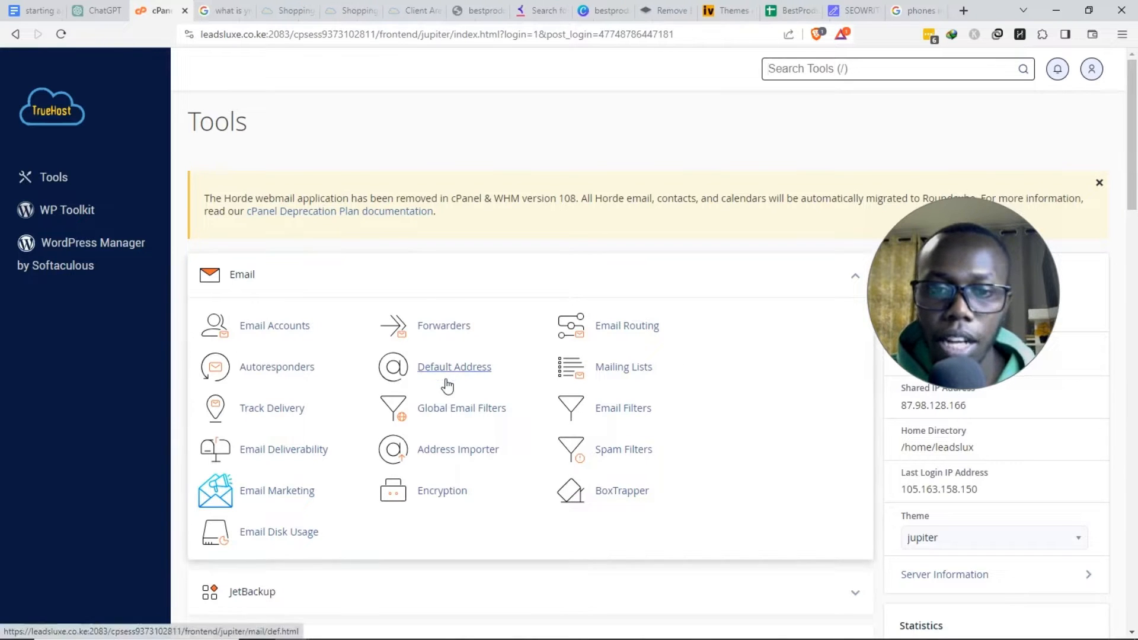
pyautogui.moveTo(935, 305); pyautogui.dragTo(927, 402)
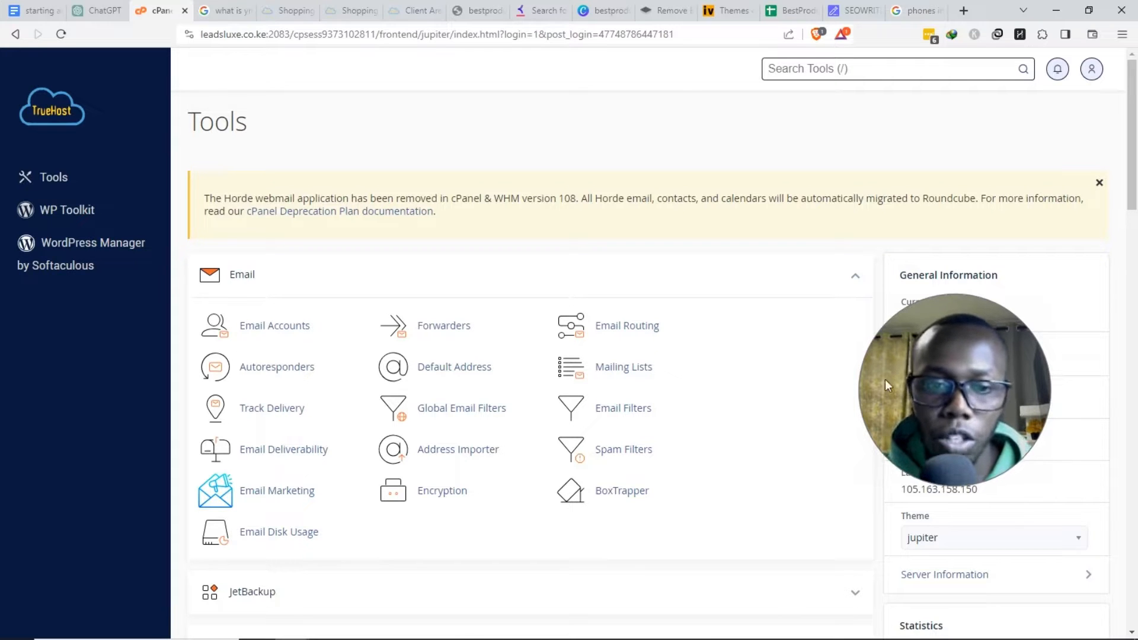
# - Add empty brackets after the 'Create email' bullet in the affiliate blog outline
pyautogui.click(29, 6)
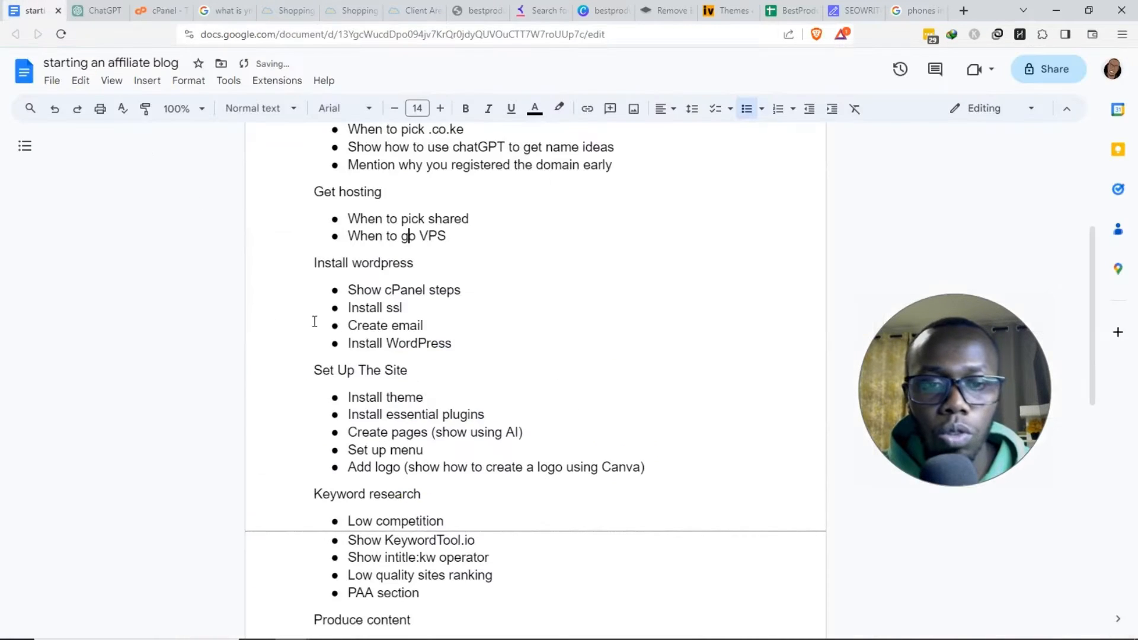
pyautogui.moveTo(369, 307); pyautogui.dragTo(408, 307)
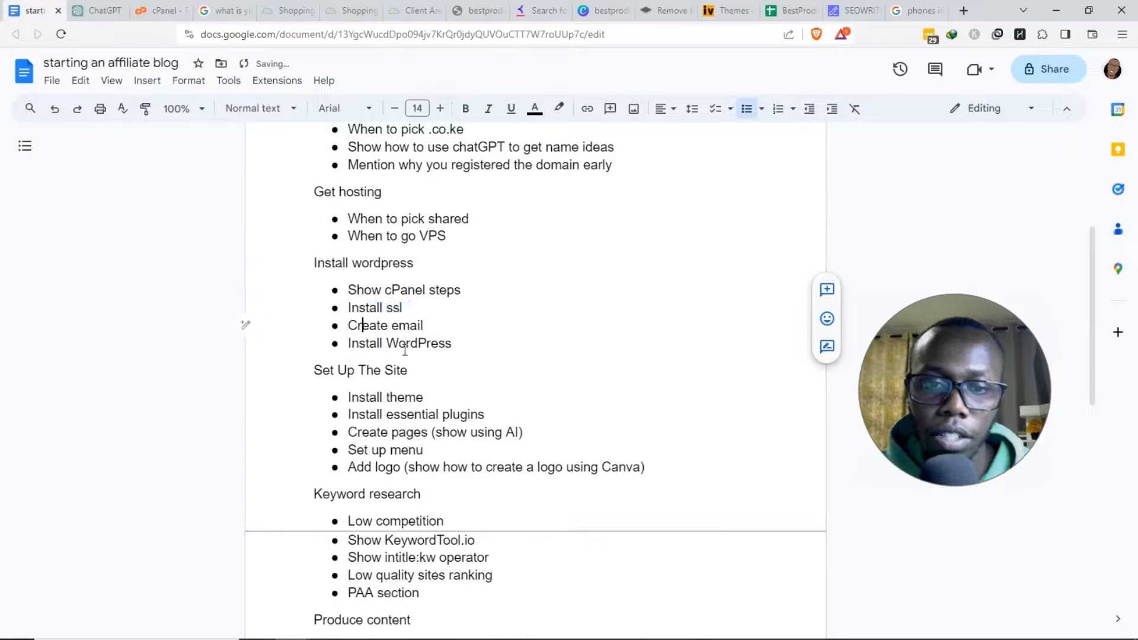
pyautogui.hotkey('shift', 'End')
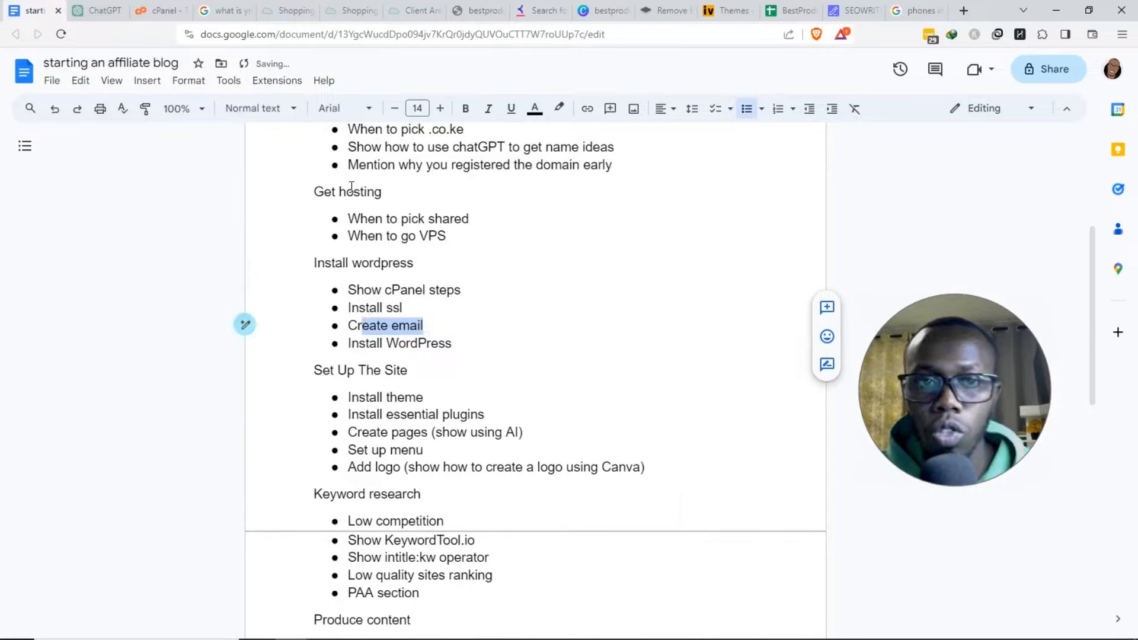
pyautogui.press('Right')
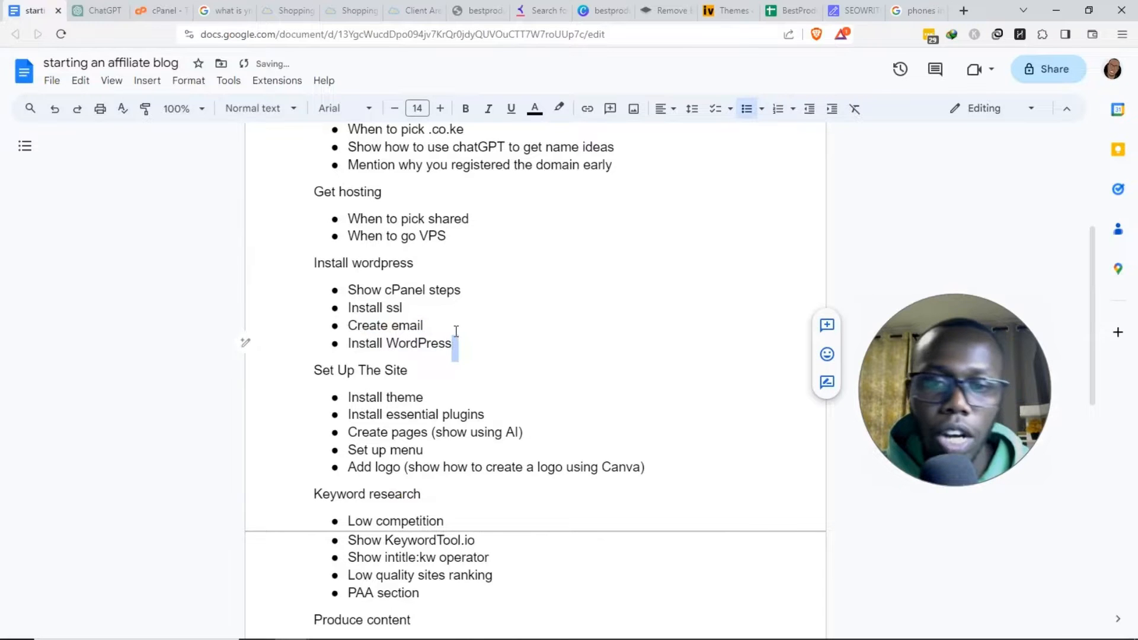
pyautogui.write('(')
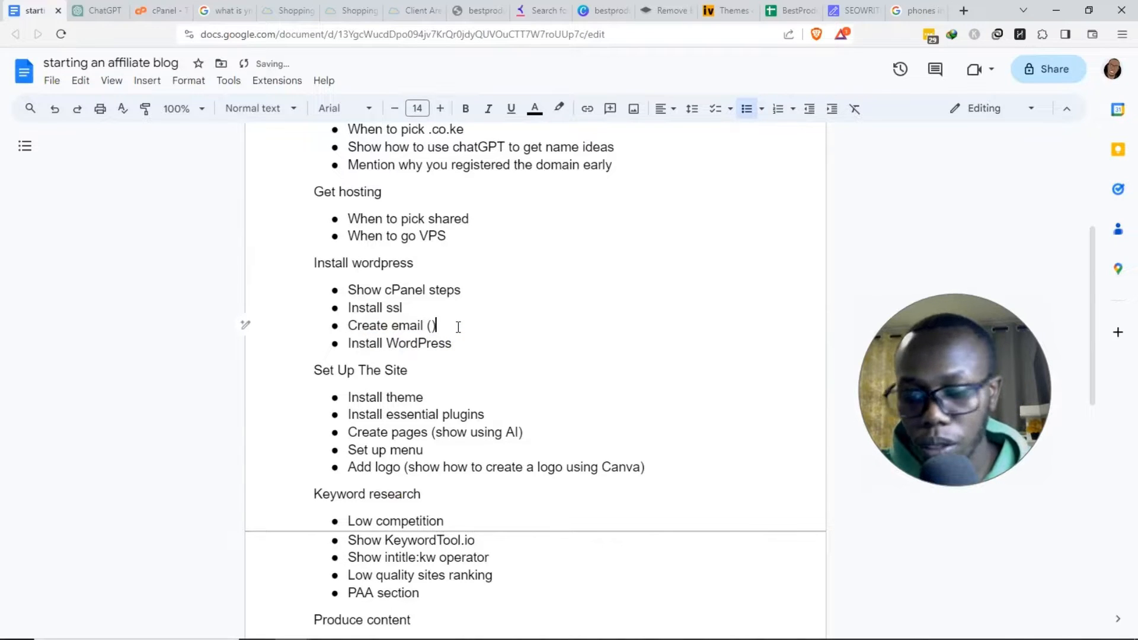
pyautogui.write(')')
pyautogui.press('Left')
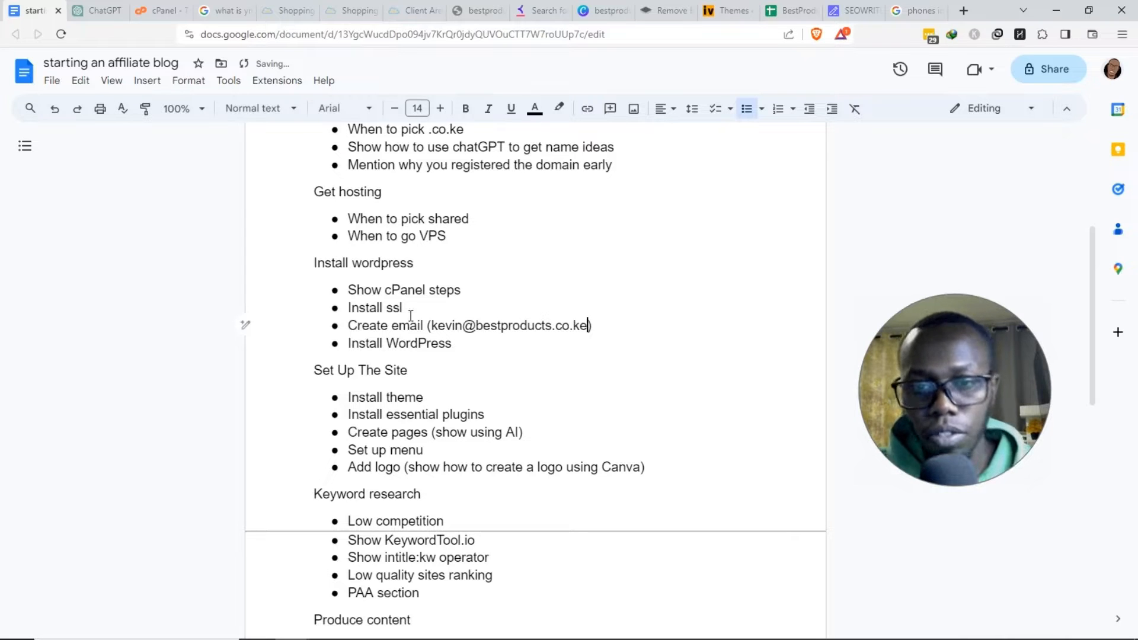
pyautogui.moveTo(580, 328); pyautogui.dragTo(588, 327)
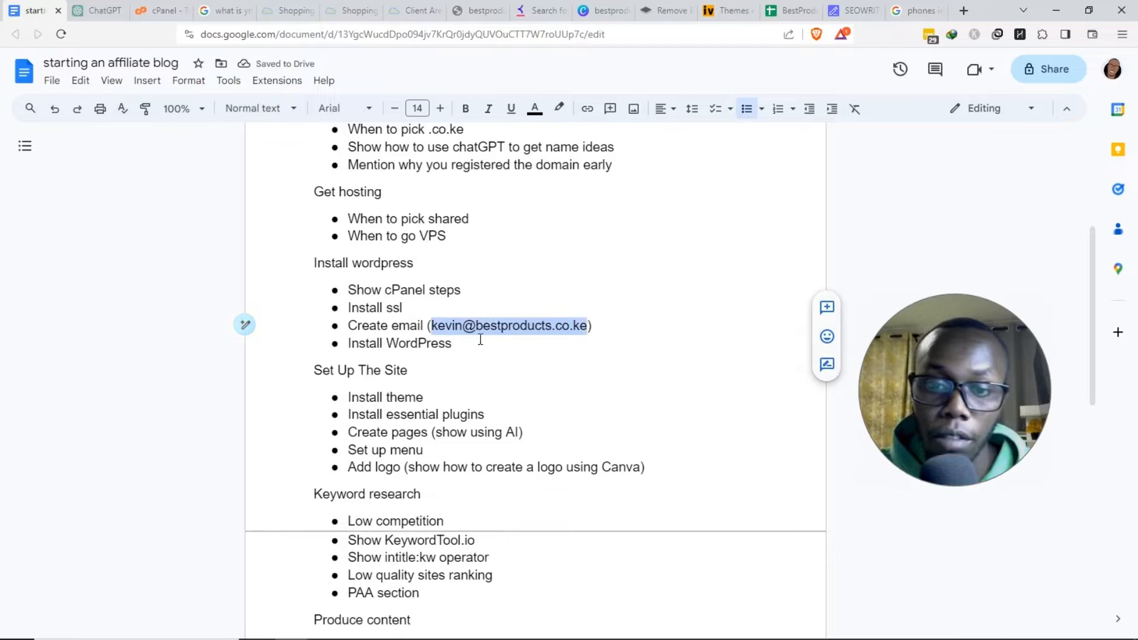
pyautogui.click(466, 327)
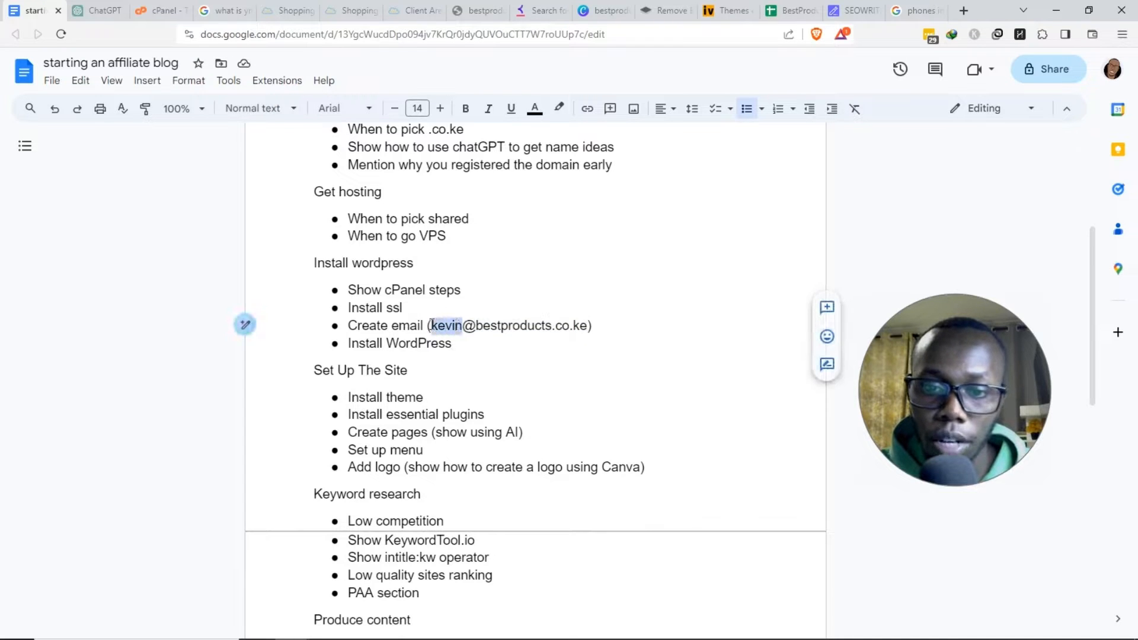
pyautogui.write('yourname')
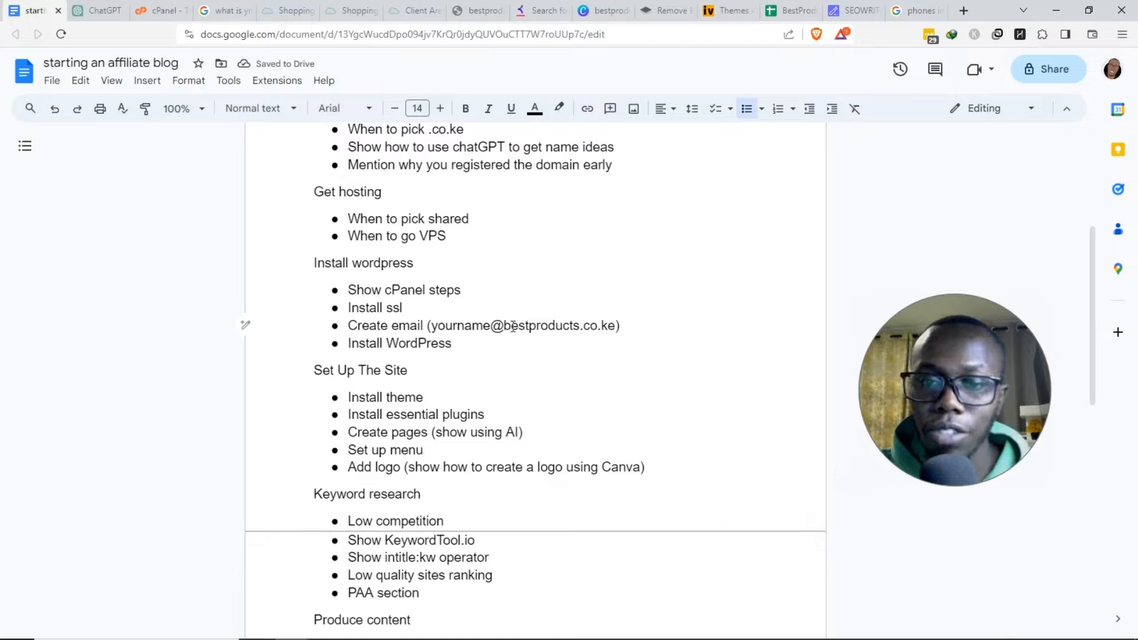
pyautogui.moveTo(566, 323); pyautogui.dragTo(598, 323)
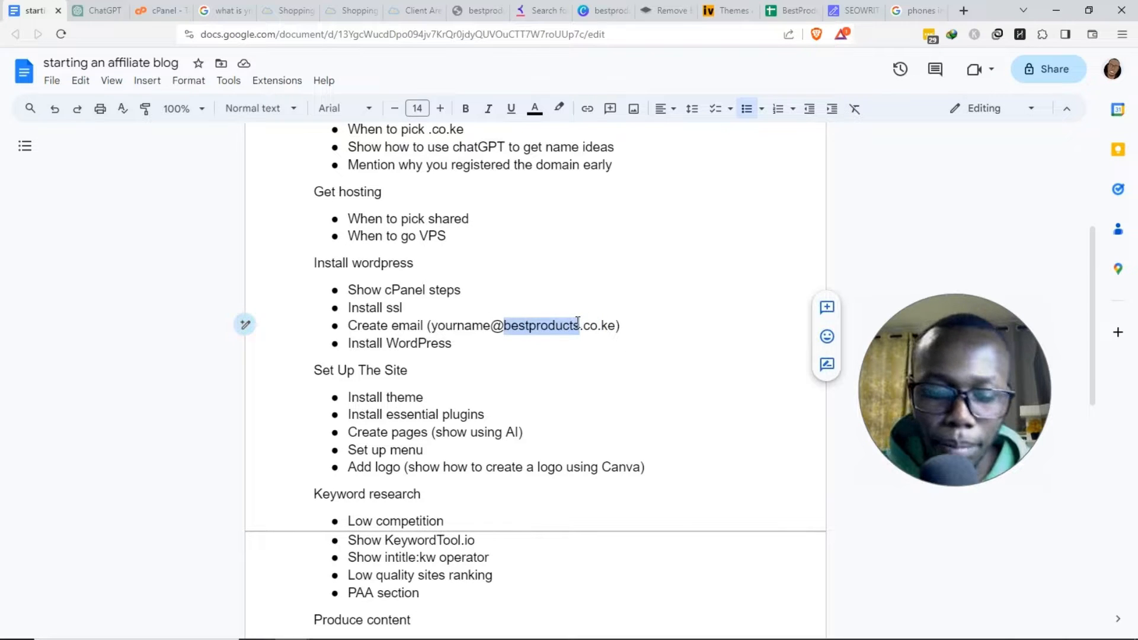
pyautogui.write('yourdomain')
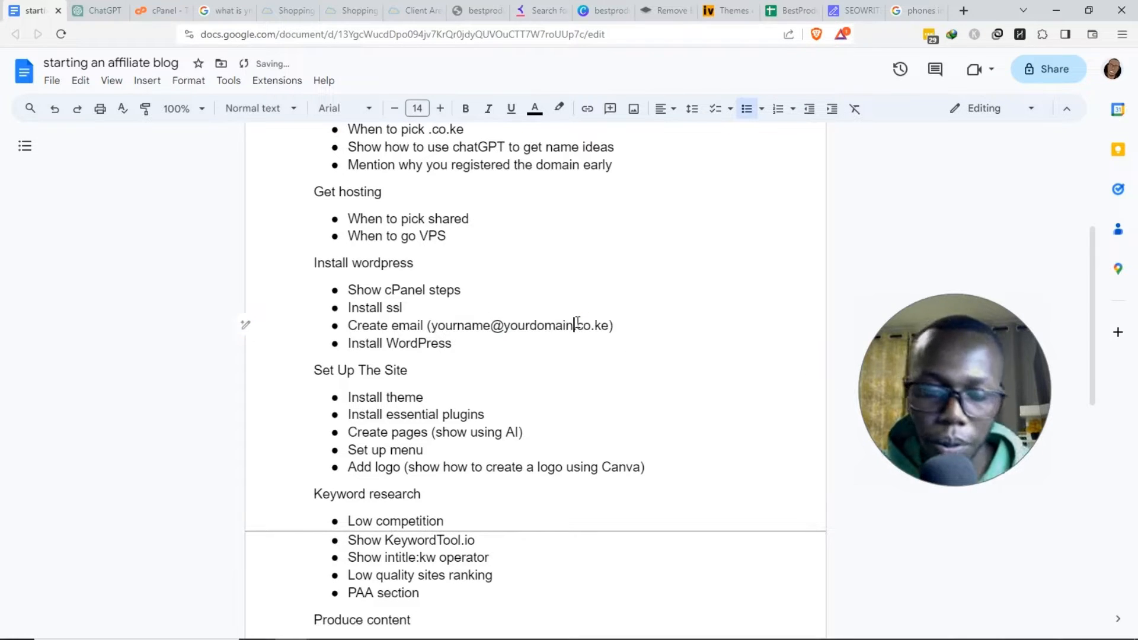
pyautogui.click(157, 10)
pyautogui.moveTo(938, 393); pyautogui.dragTo(87, 208)
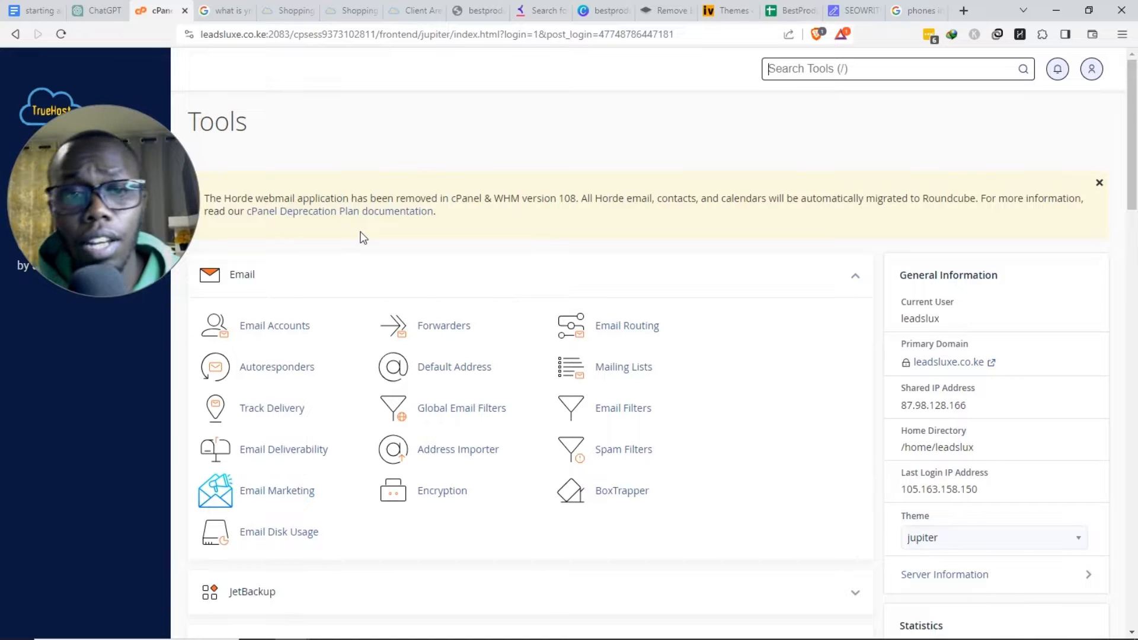
# - Scroll the cPanel Tools page and search the tools for 'le en' to find Let's Encrypt SSL
pyautogui.moveTo(132, 208); pyautogui.dragTo(178, 172)
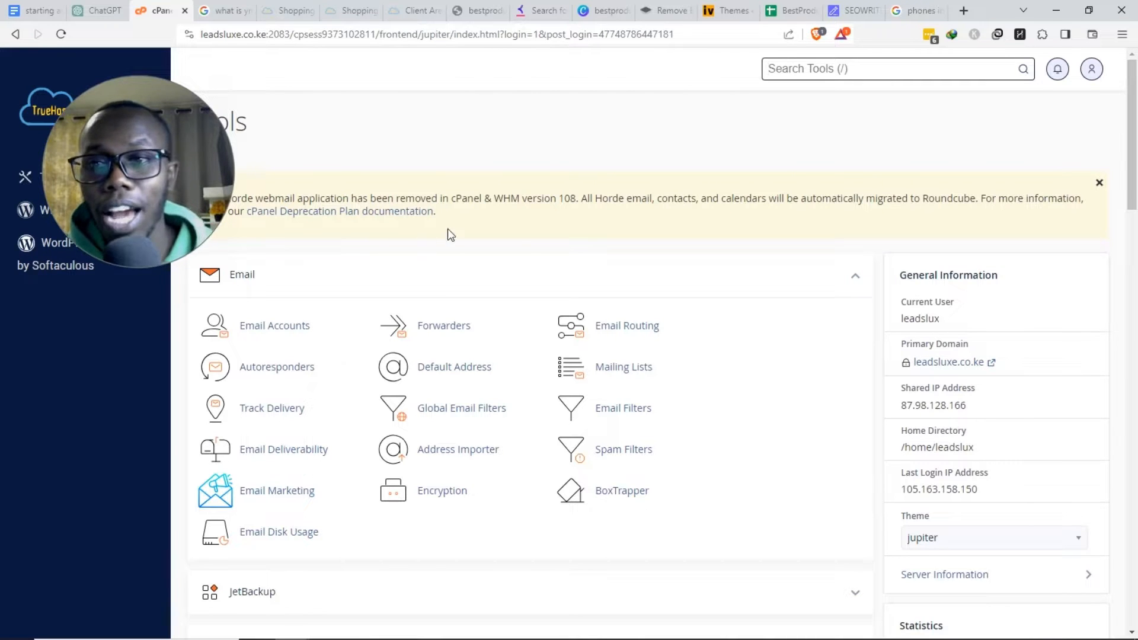
pyautogui.scroll(-2, 759, 157)
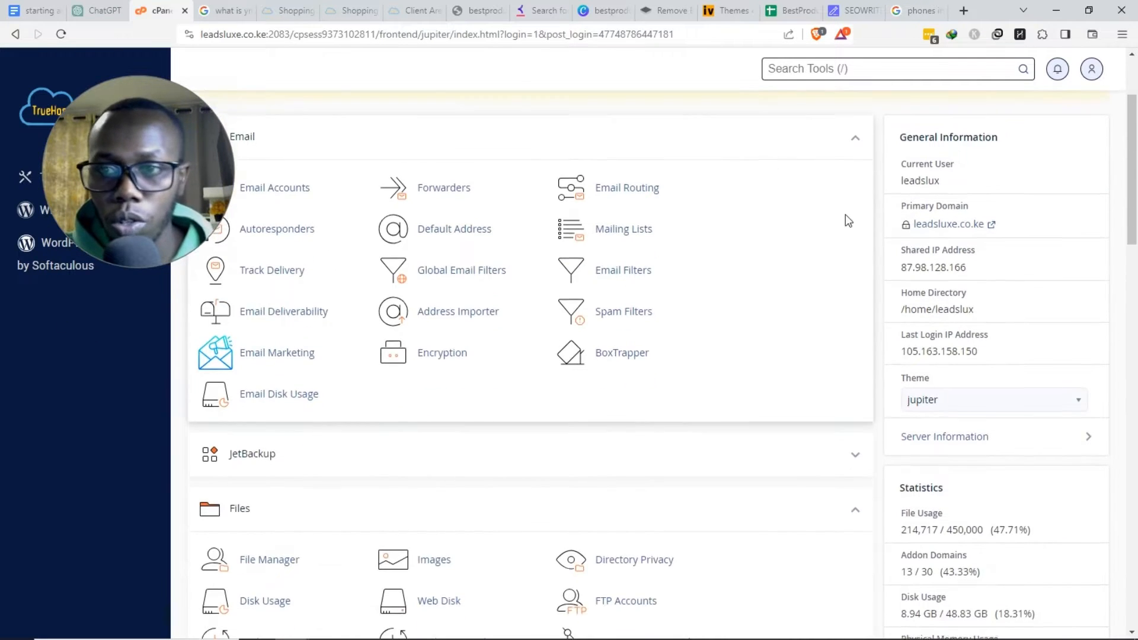
pyautogui.scroll(2, 846, 218)
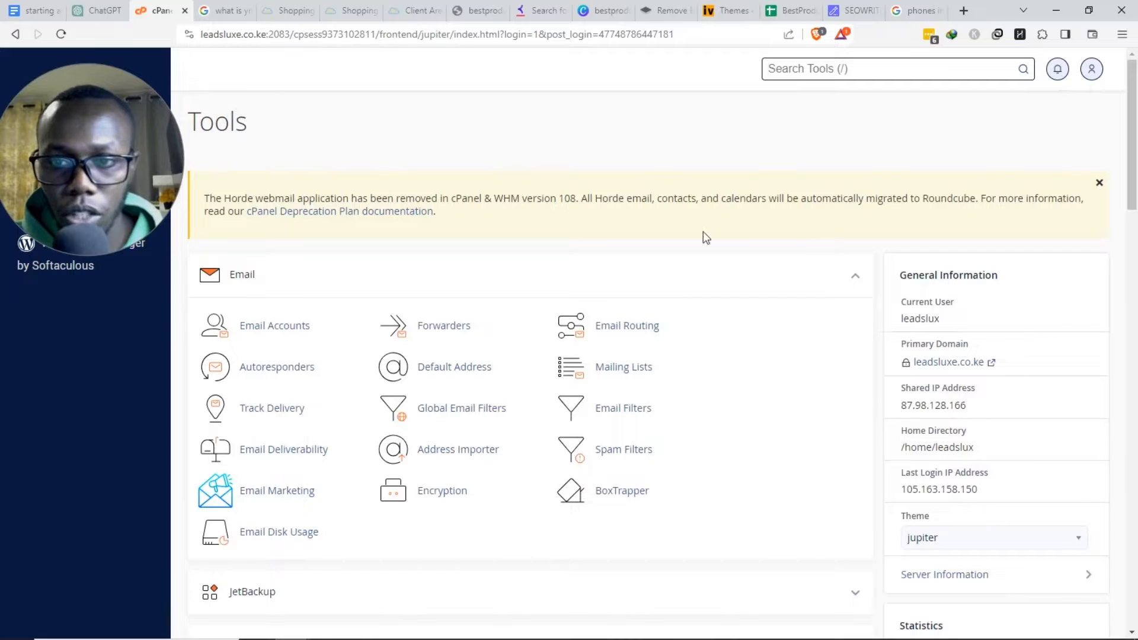
pyautogui.scroll(-7, 727, 237)
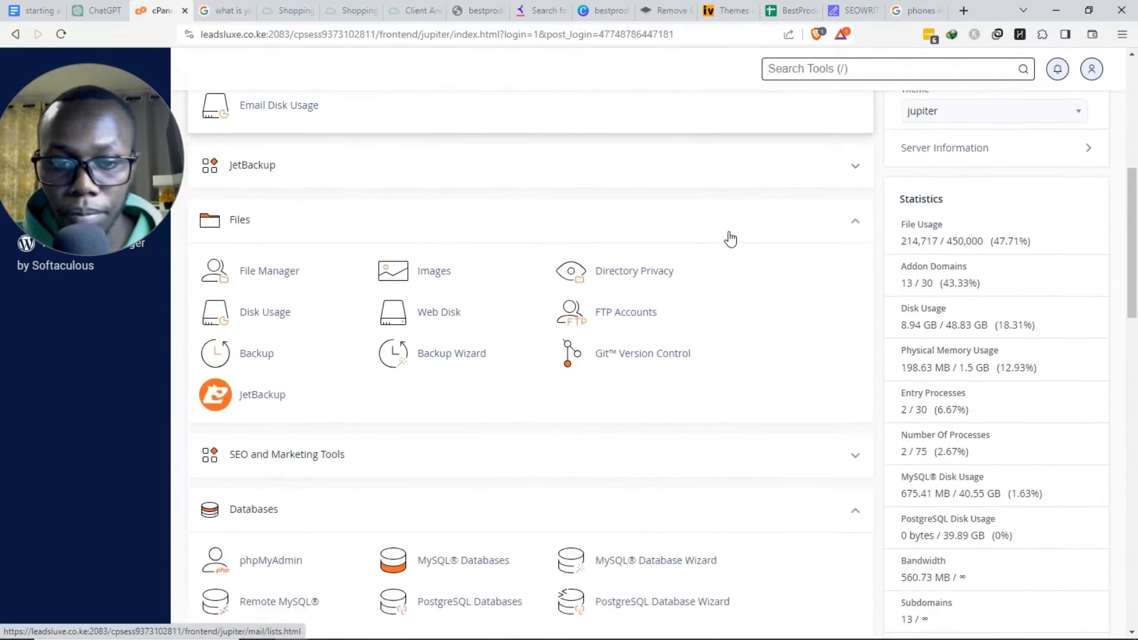
pyautogui.scroll(-12, 730, 238)
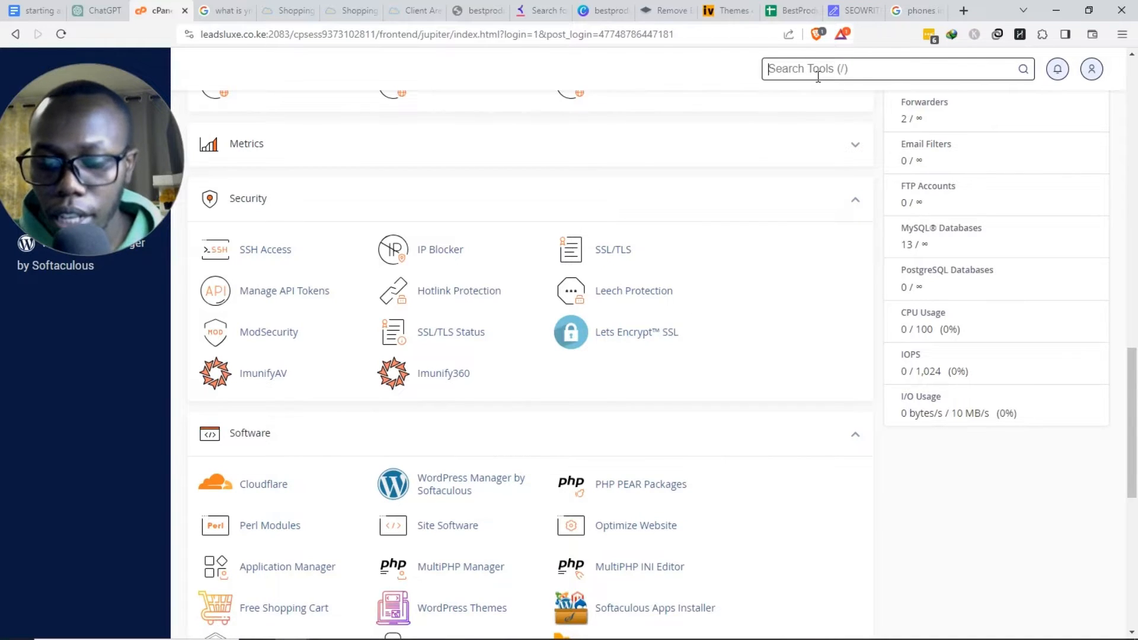
pyautogui.write('le en')
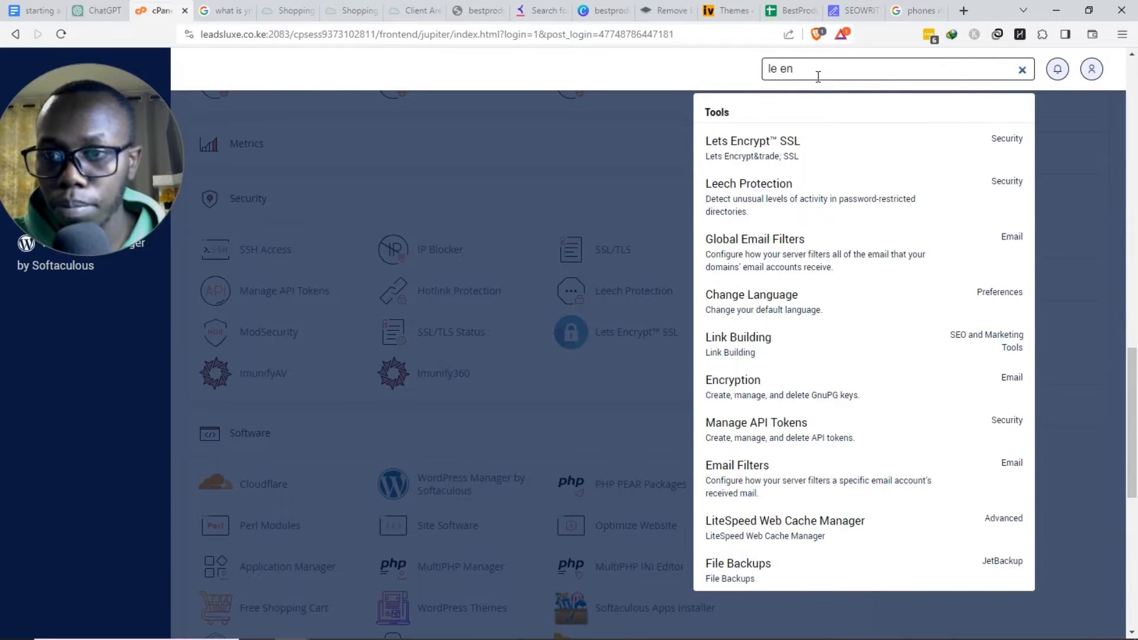
pyautogui.click(733, 160)
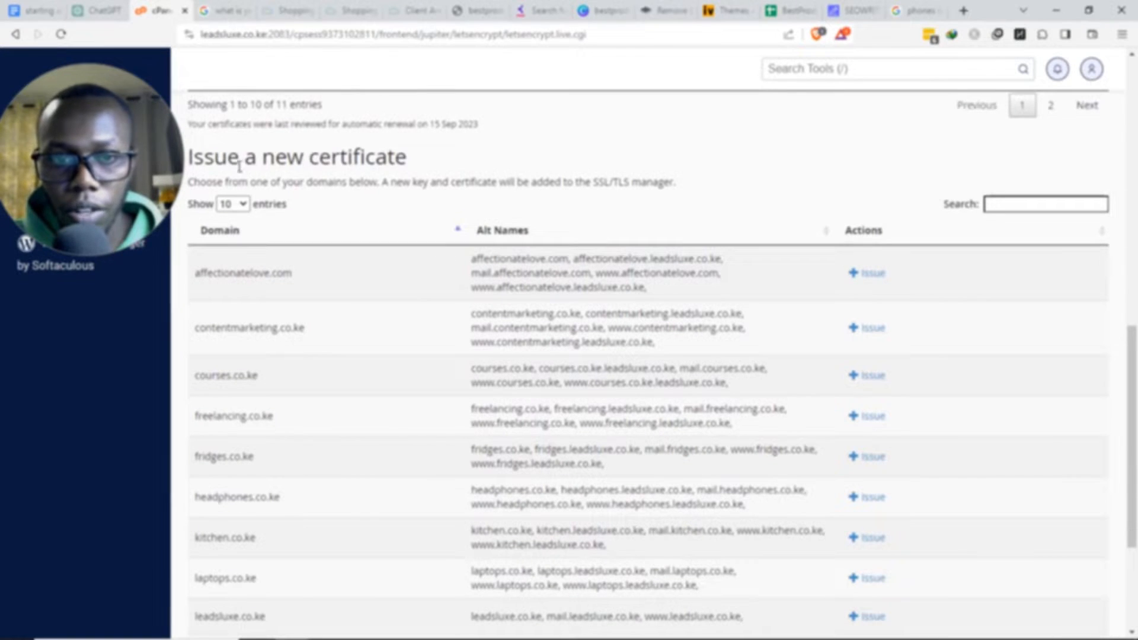
pyautogui.moveTo(227, 157); pyautogui.dragTo(394, 157)
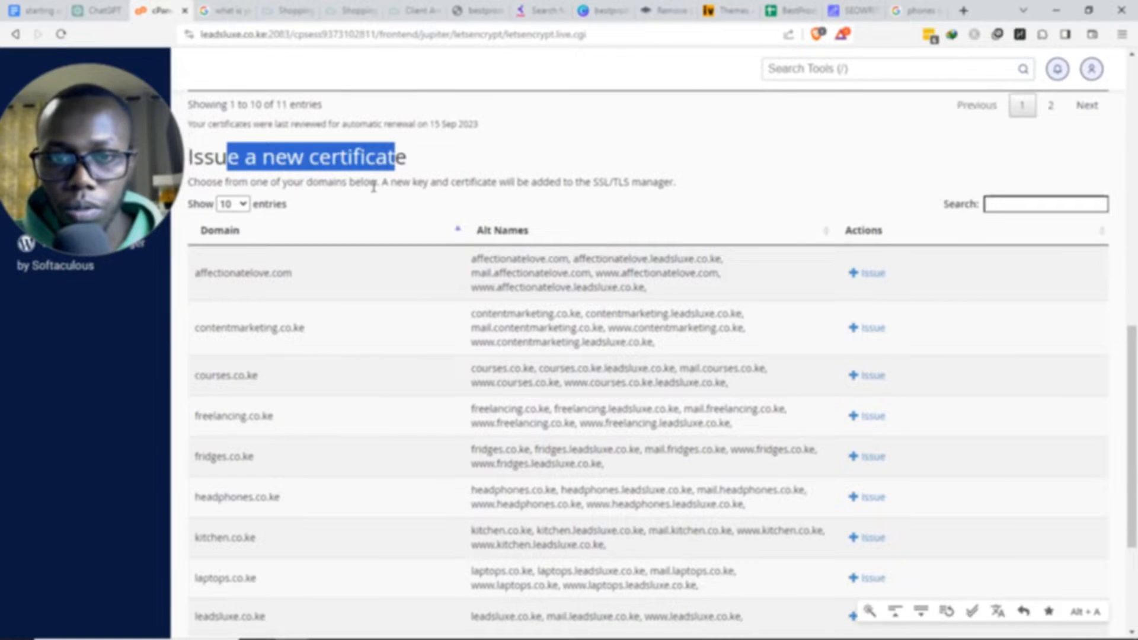
pyautogui.scroll(1, 373, 187)
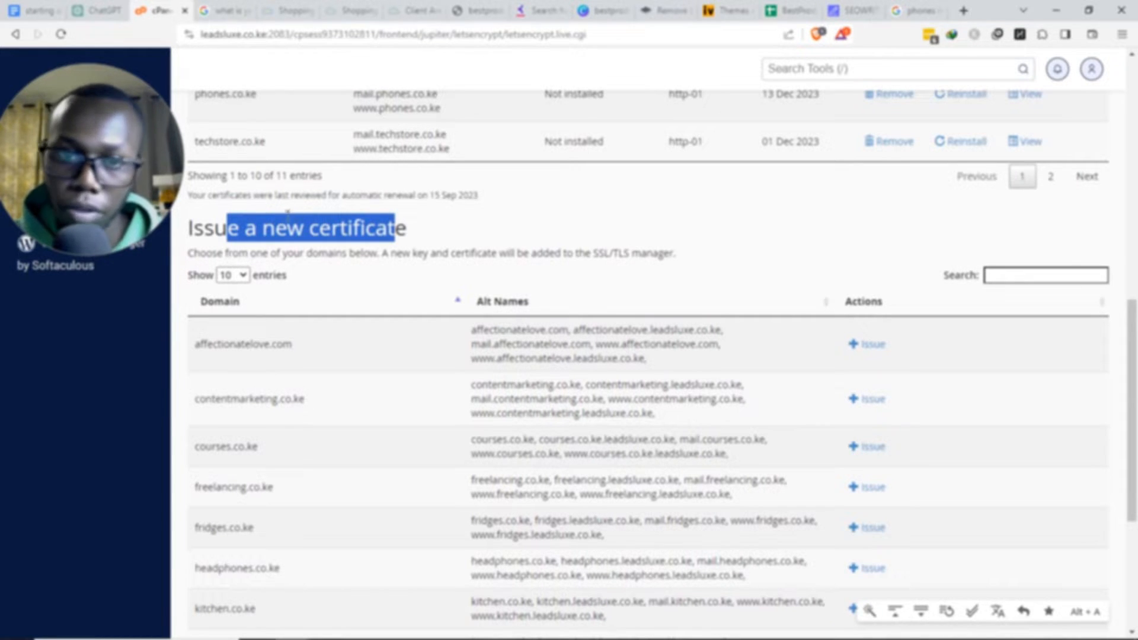
pyautogui.scroll(-2, 288, 213)
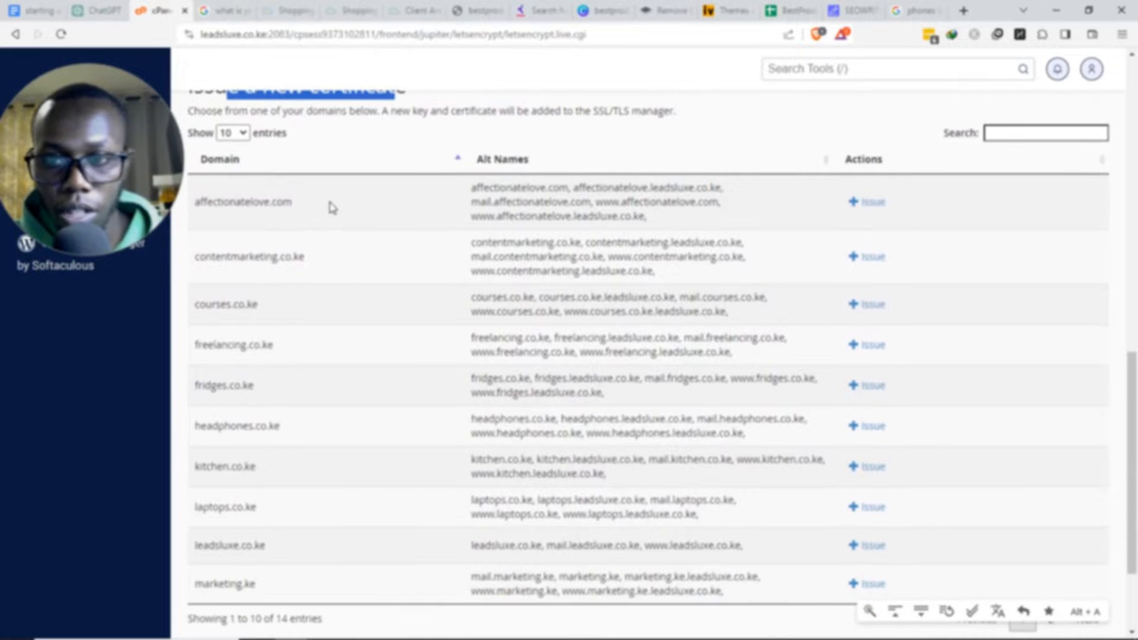
pyautogui.scroll(-1, 332, 207)
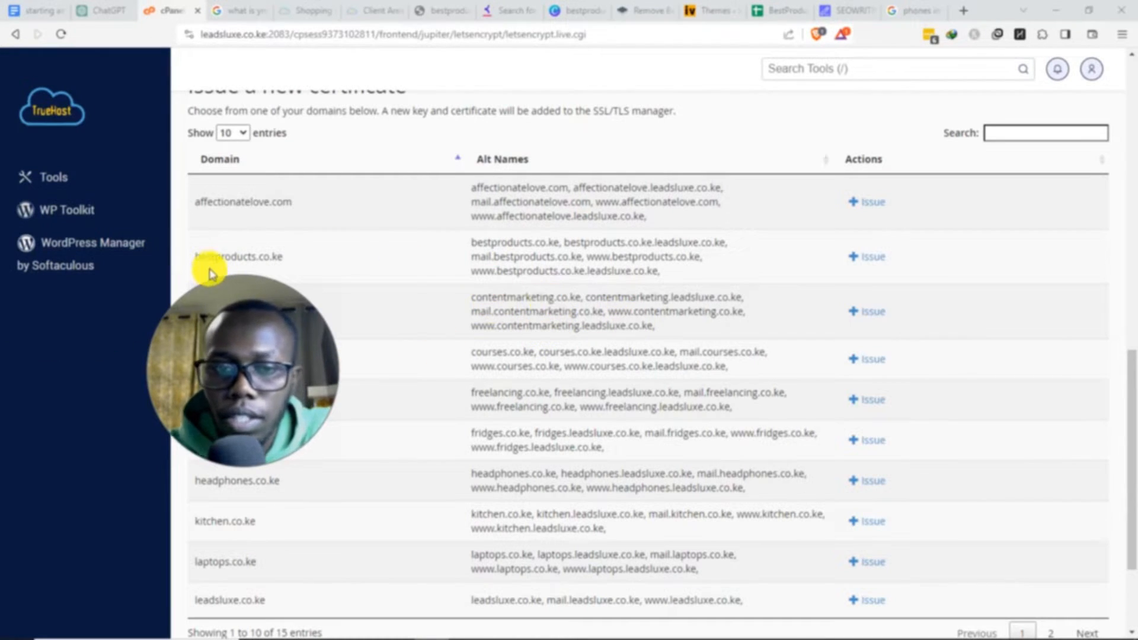
pyautogui.moveTo(194, 258); pyautogui.dragTo(287, 259)
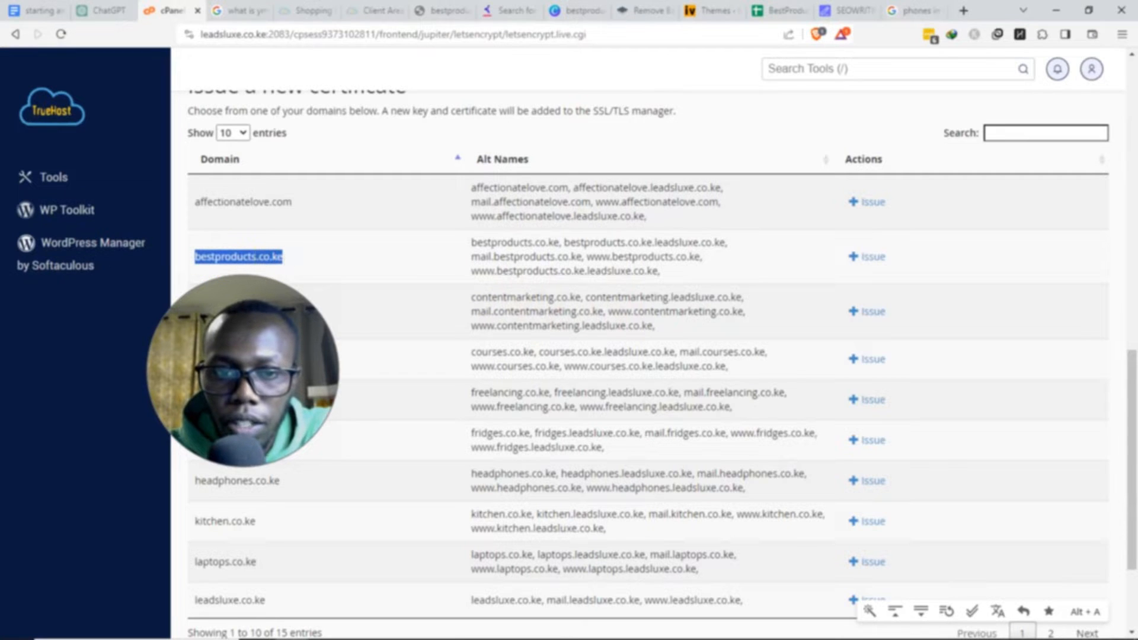
pyautogui.click(254, 257)
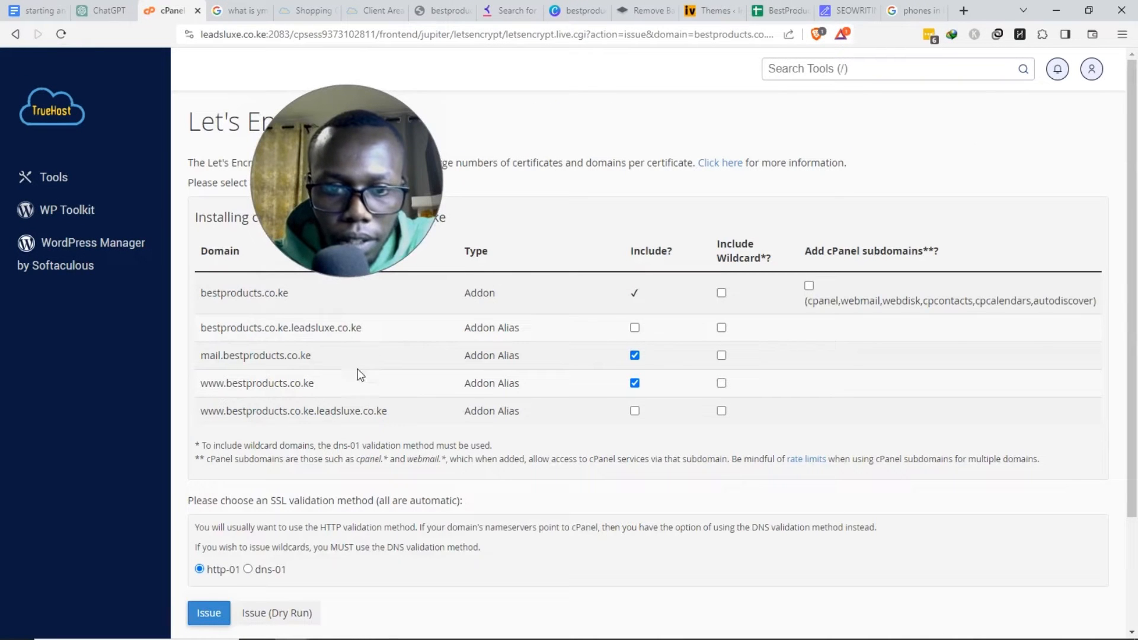
pyautogui.scroll(-1, 317, 361)
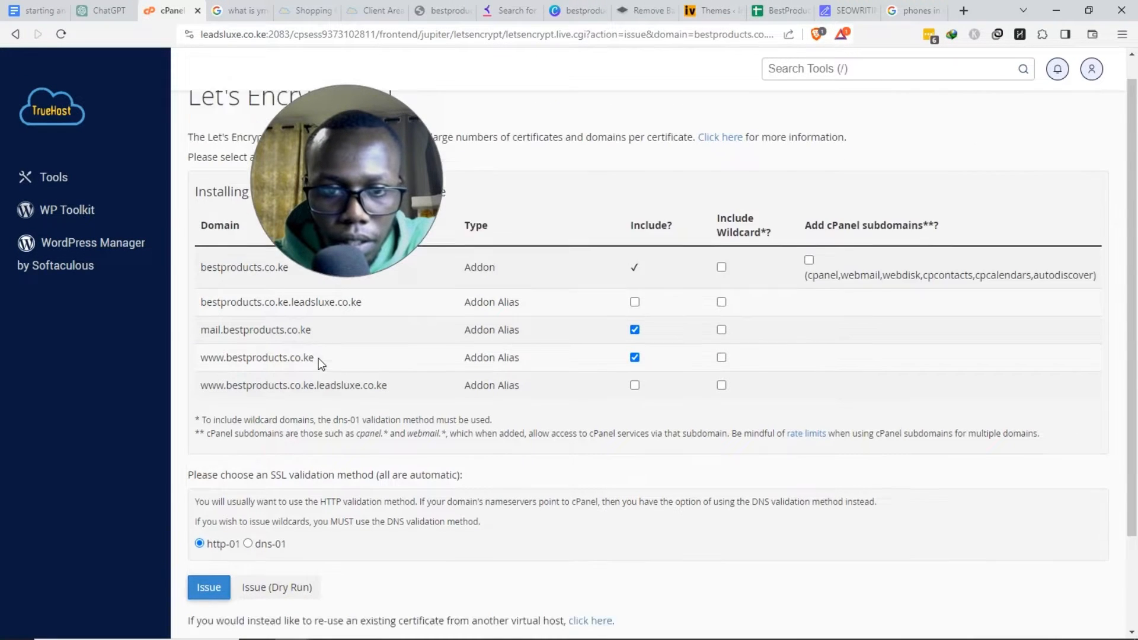
pyautogui.scroll(1, 318, 358)
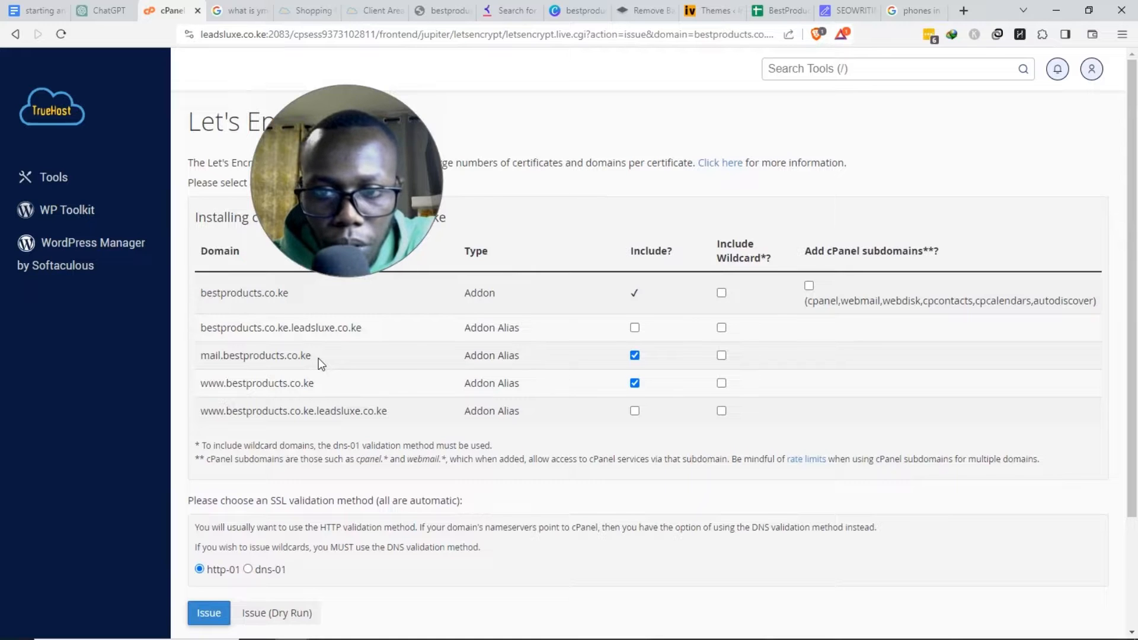
pyautogui.scroll(-1, 237, 408)
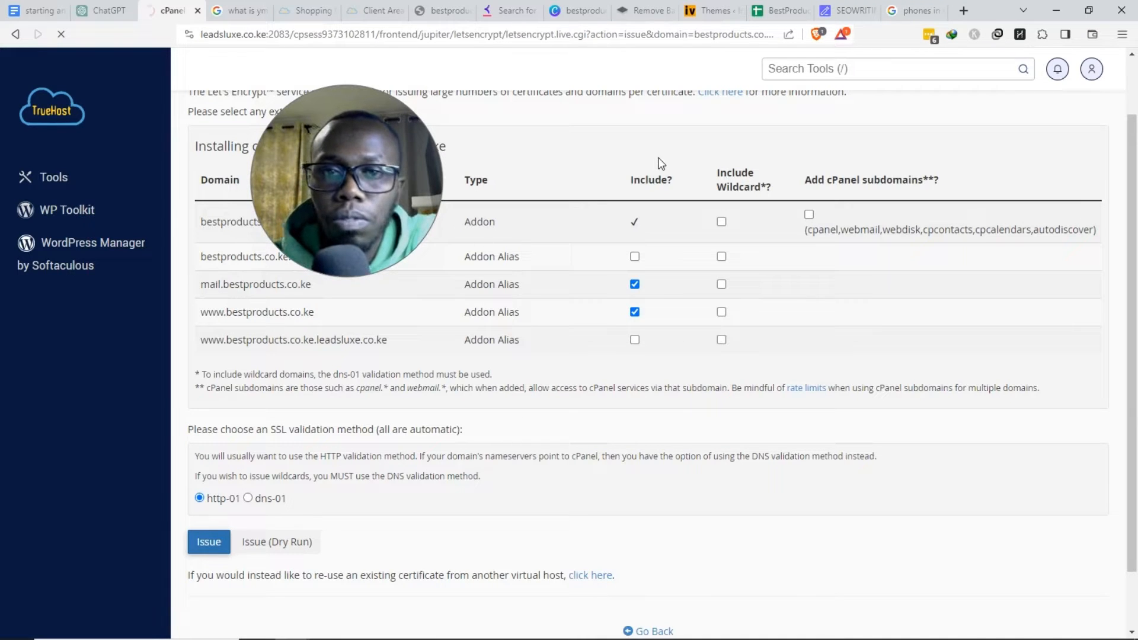
# - Issue the Let's Encrypt certificate for bestproducts.co.ke and return to the cPanel Tools home page
pyautogui.click(305, 10)
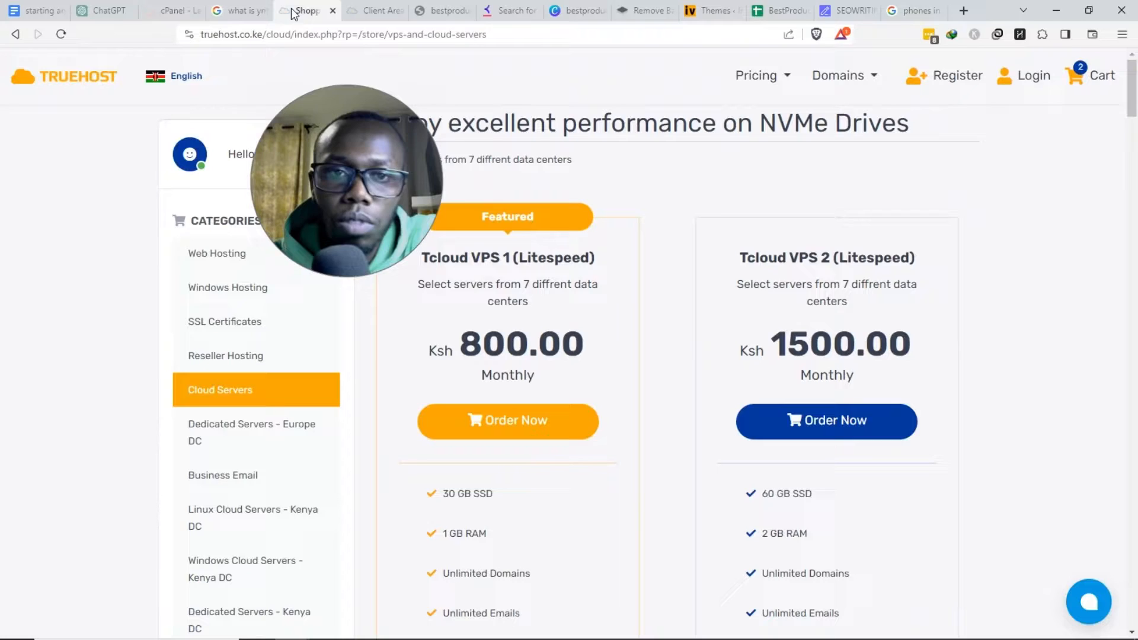
pyautogui.click(189, 36)
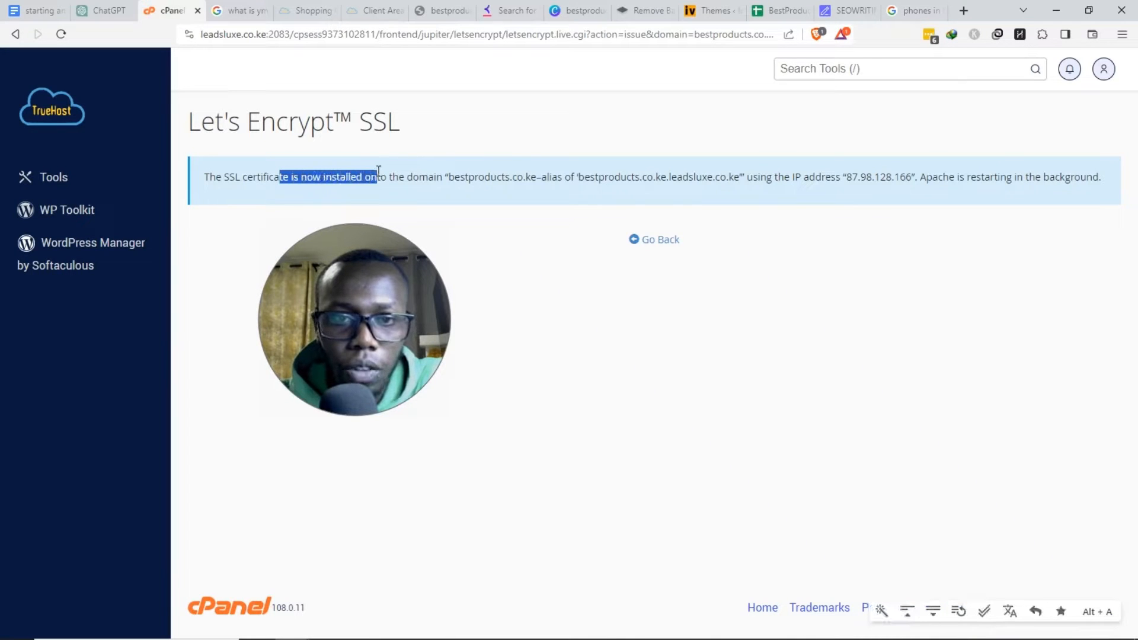
pyautogui.click(462, 179)
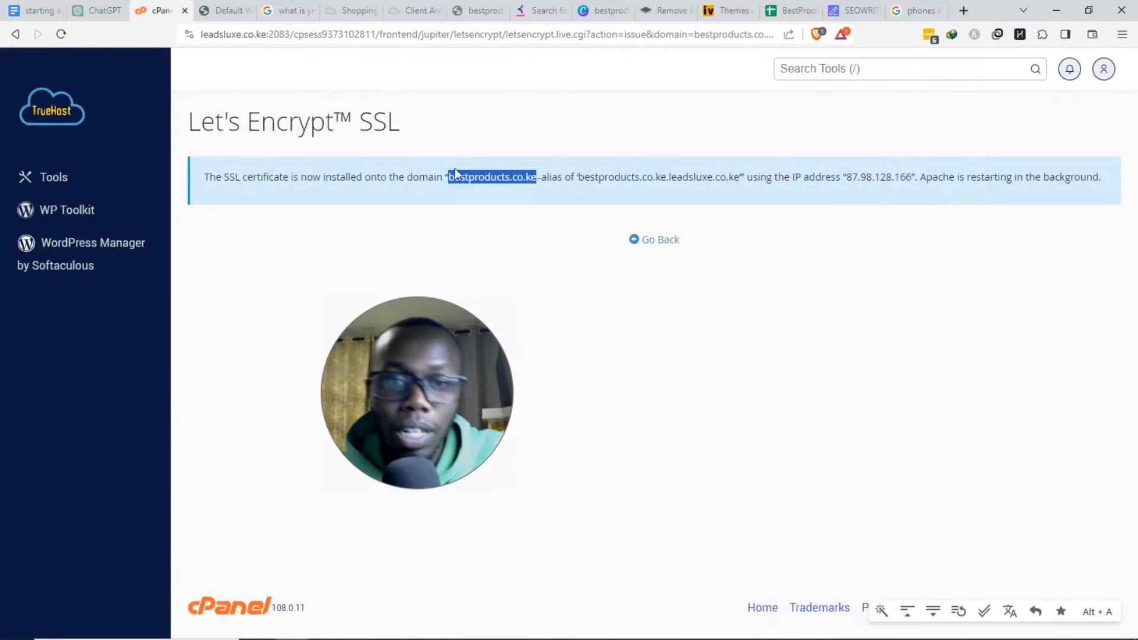
pyautogui.click(810, 69)
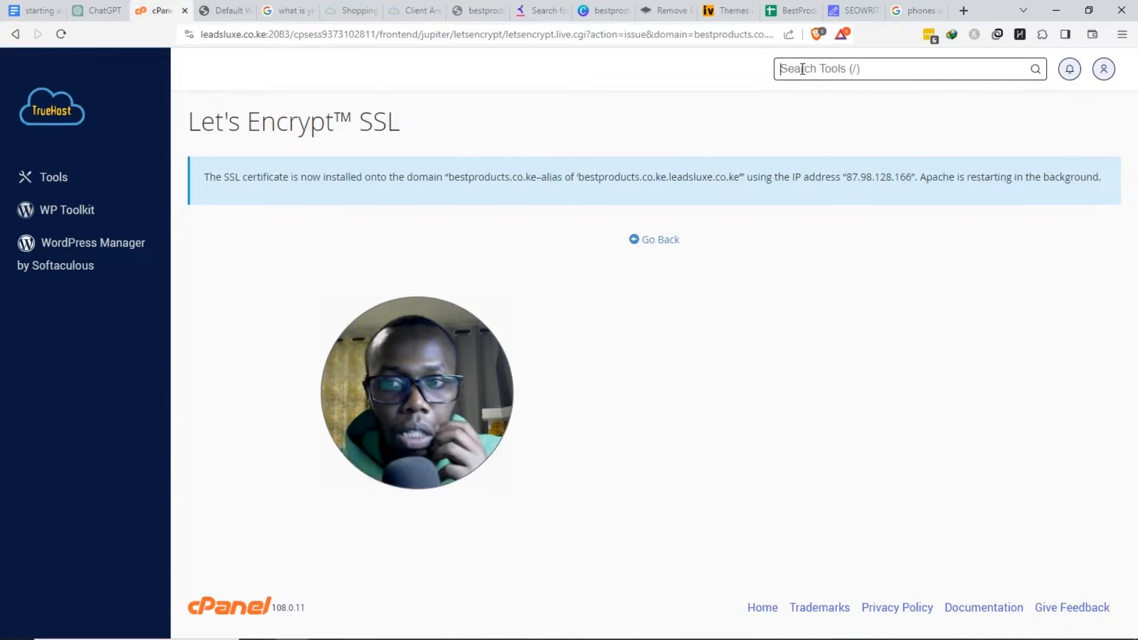
pyautogui.click(52, 110)
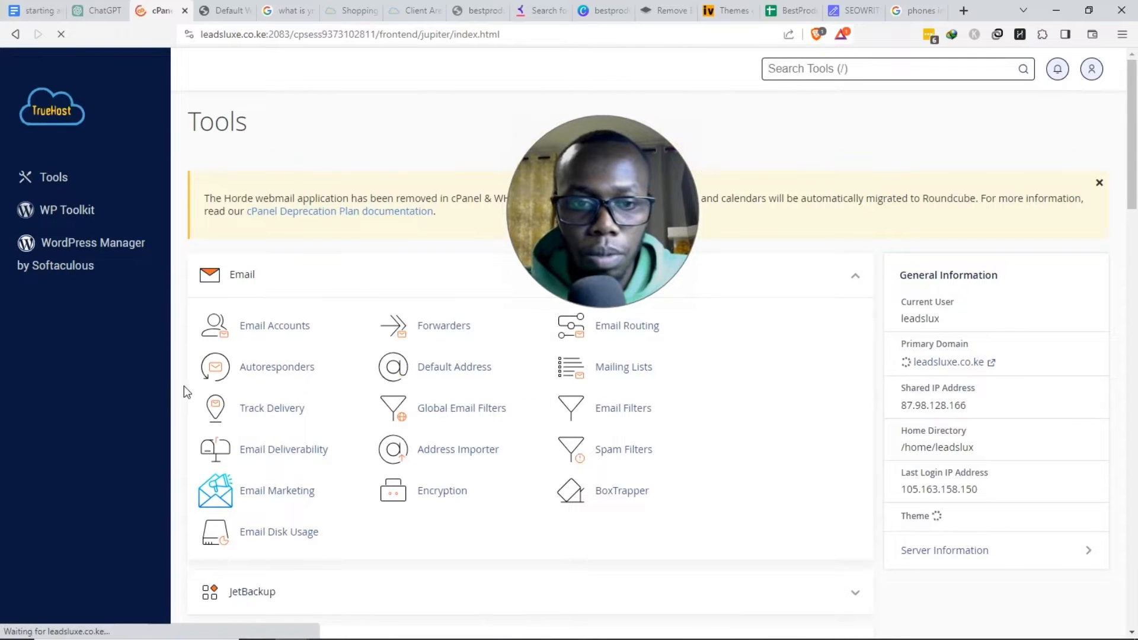
# - Create an 'info' mailbox on bestproducts.co.ke with a password in Email Accounts
pyautogui.click(277, 325)
pyautogui.click(1043, 290)
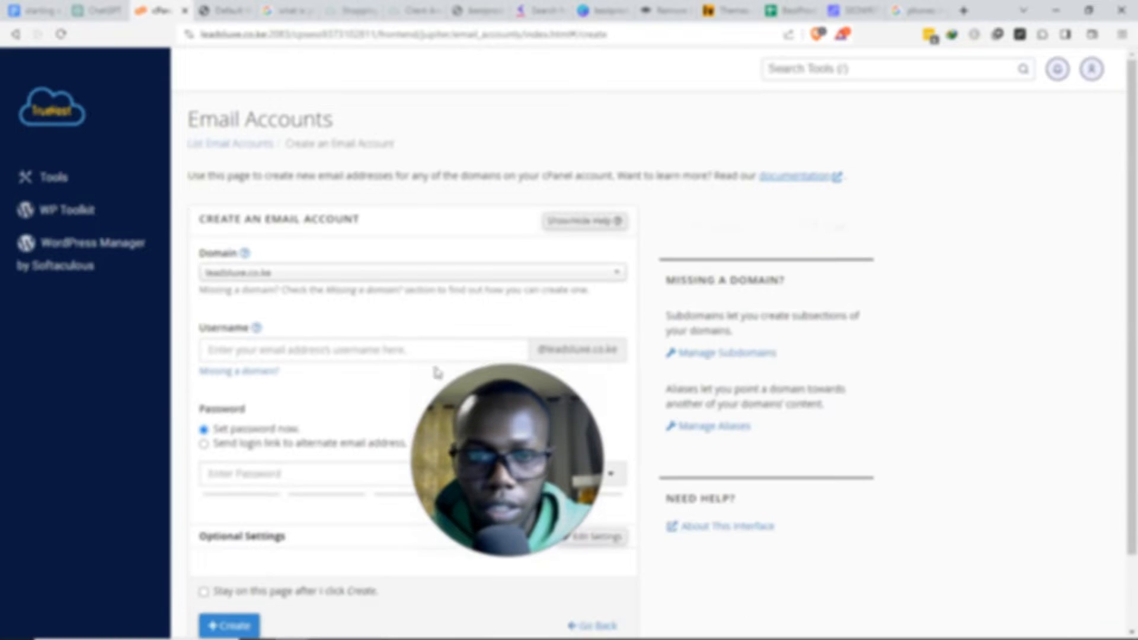
pyautogui.click(510, 275)
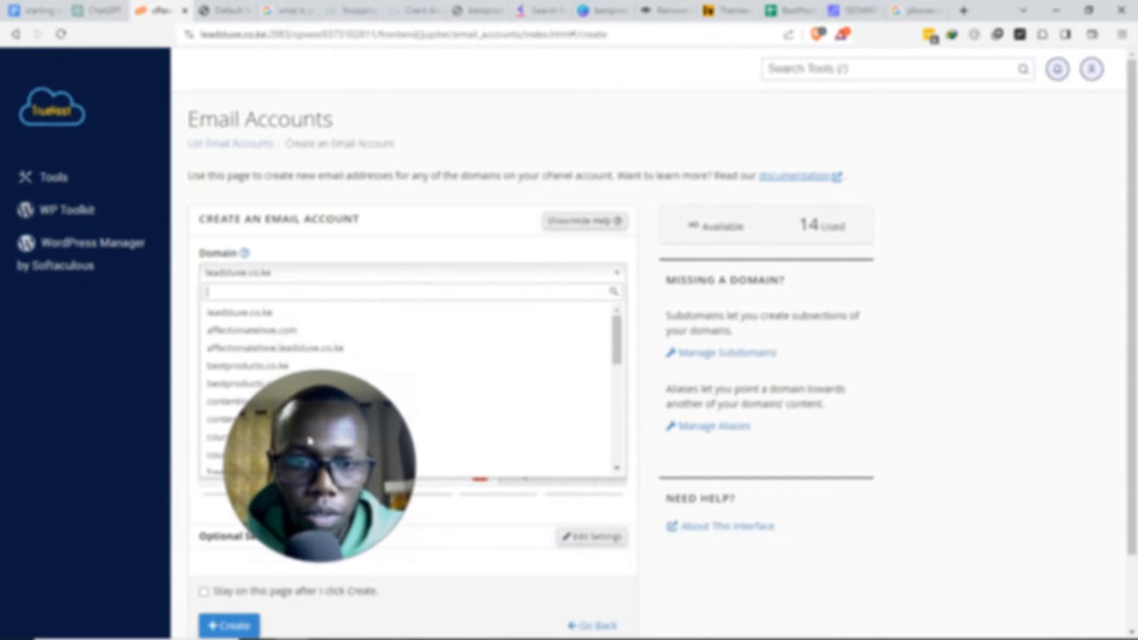
pyautogui.click(259, 367)
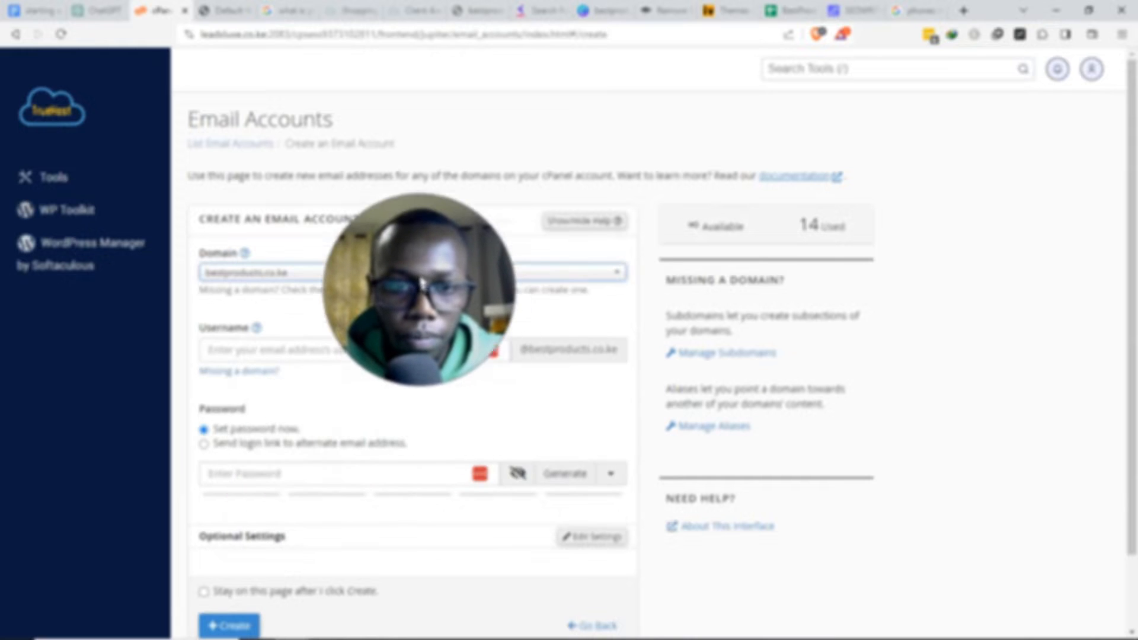
pyautogui.click(310, 345)
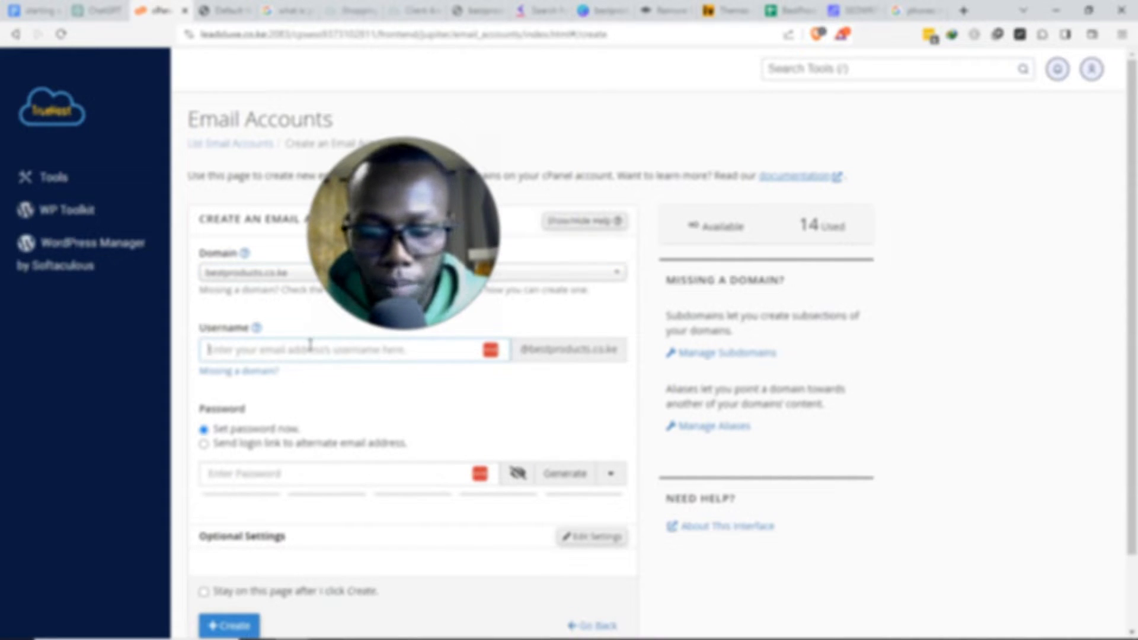
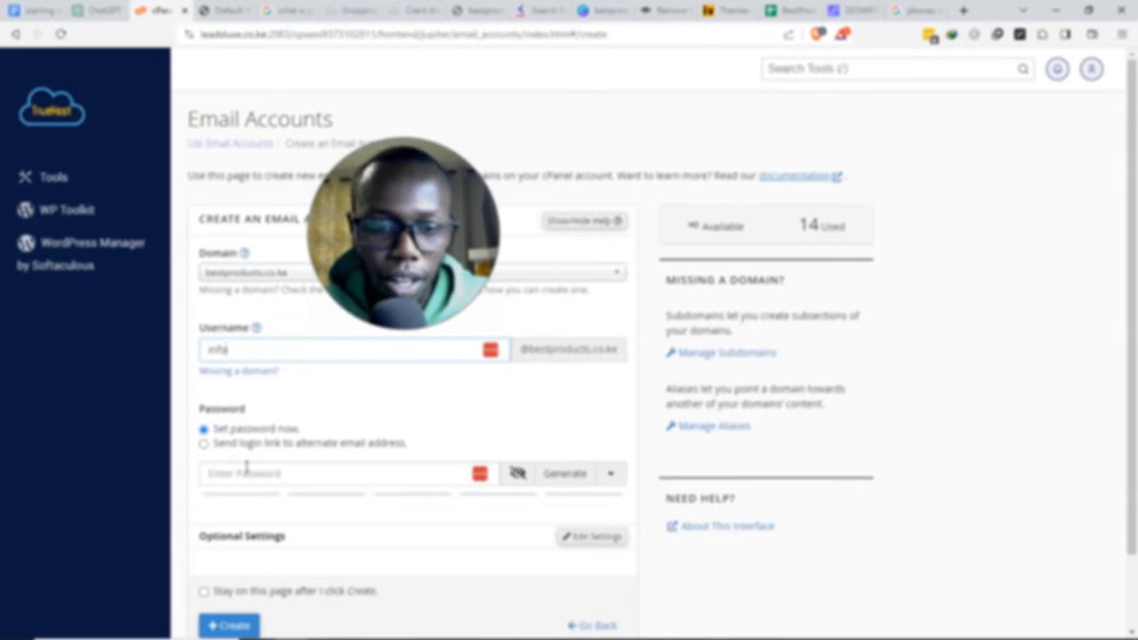
pyautogui.click(228, 472)
pyautogui.write('(')
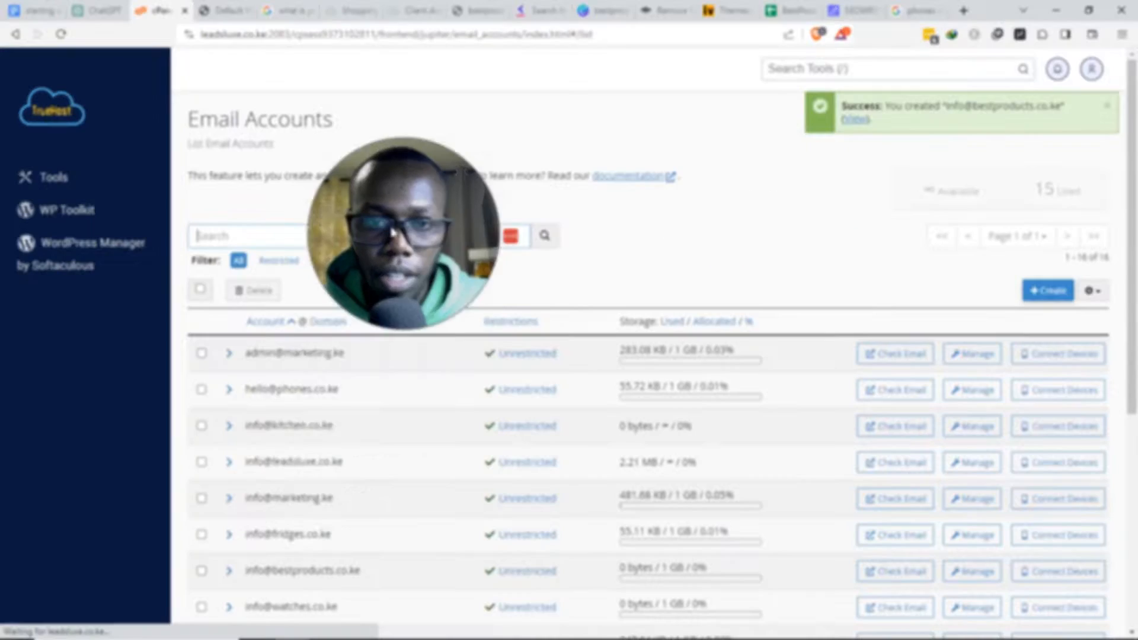
pyautogui.moveTo(400, 278); pyautogui.dragTo(350, 481)
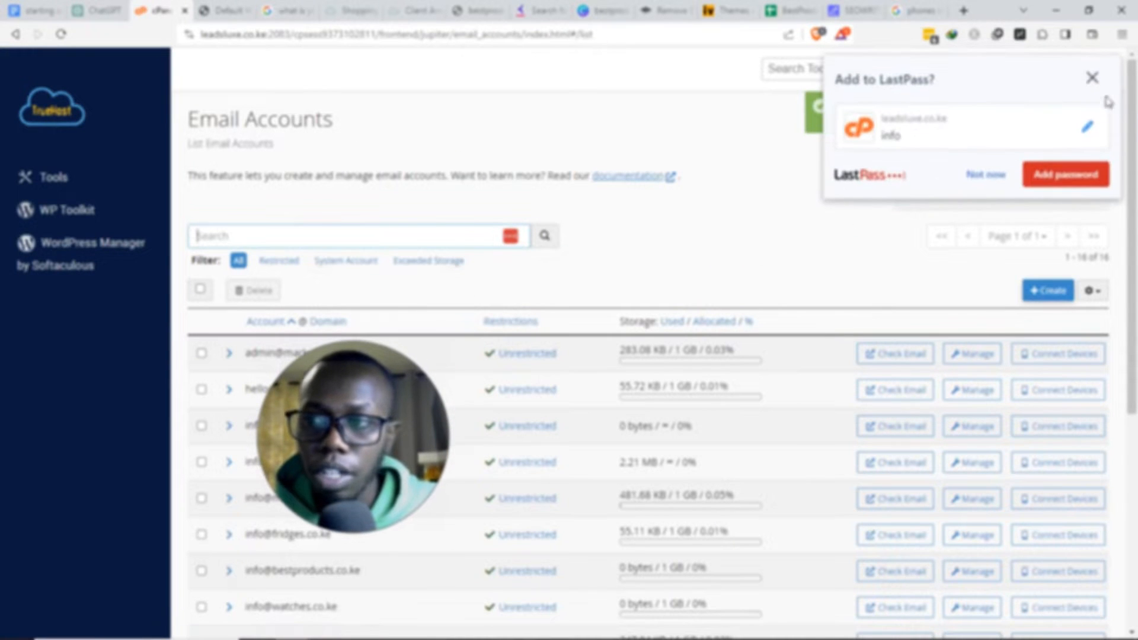
pyautogui.click(1092, 78)
# - Review the Install wordpress list in the Google Docs outline, then switch back to cPanel Tools
pyautogui.click(76, 111)
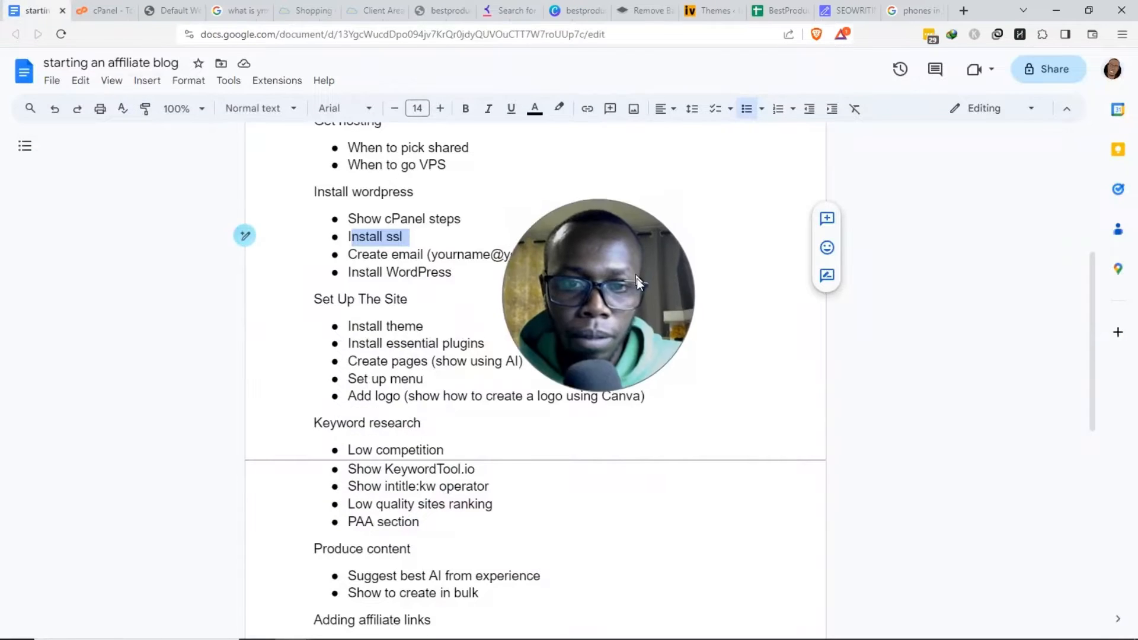
pyautogui.moveTo(637, 278); pyautogui.dragTo(409, 368)
pyautogui.click(119, 9)
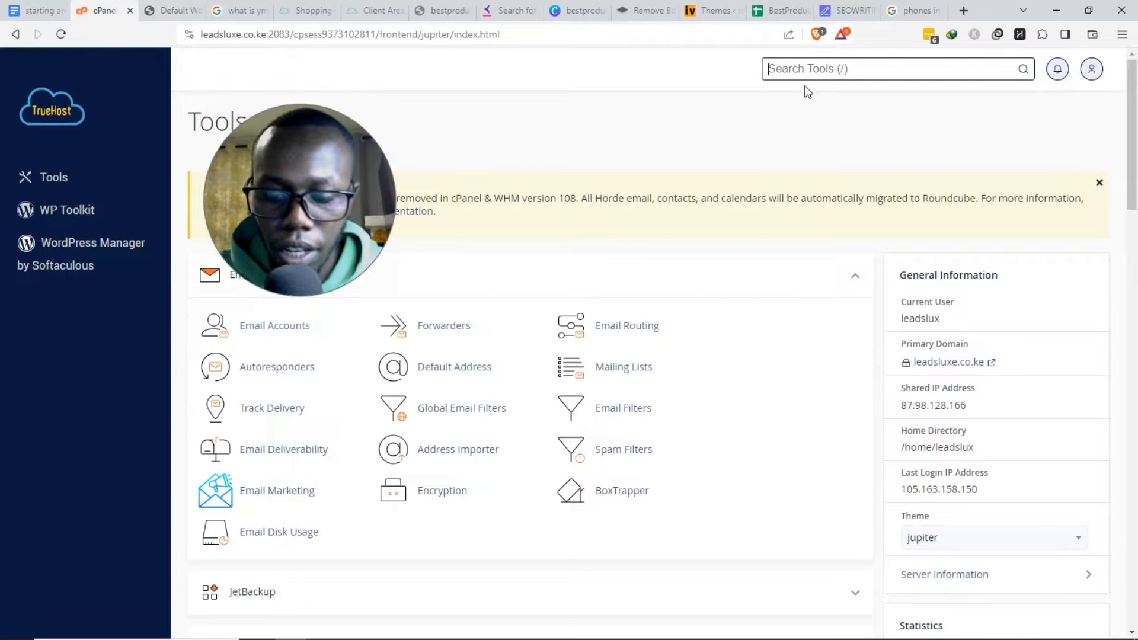
# - Search 'softa', open the Softaculous Apps Installer and start a WordPress install
pyautogui.press('/')
pyautogui.write('softa')
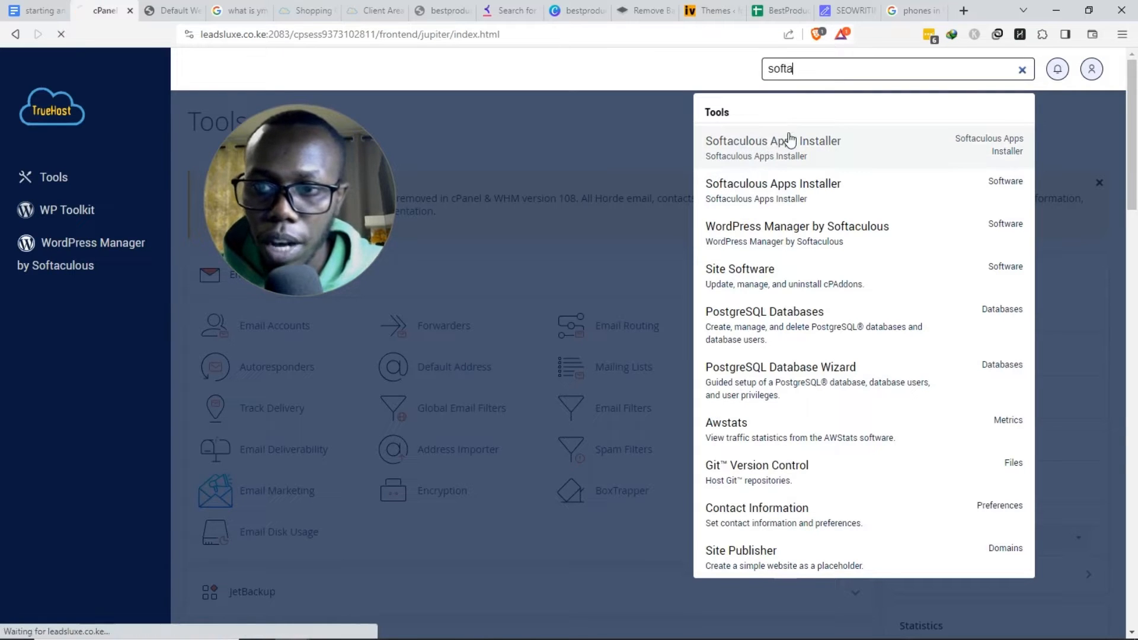
pyautogui.click(771, 149)
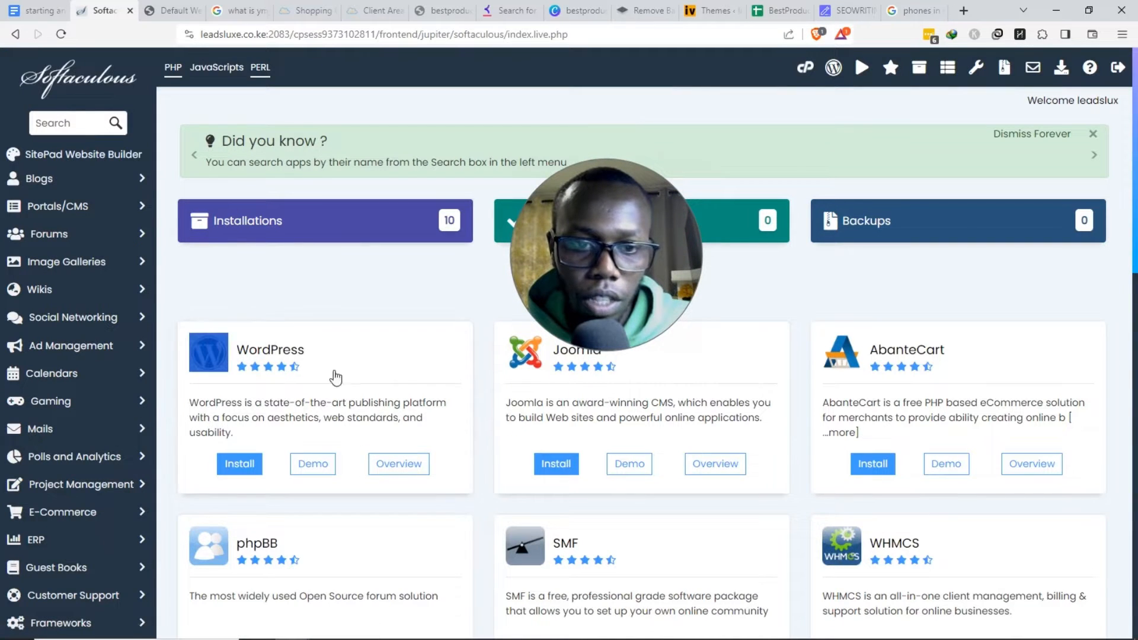
pyautogui.moveTo(335, 378); pyautogui.dragTo(460, 418)
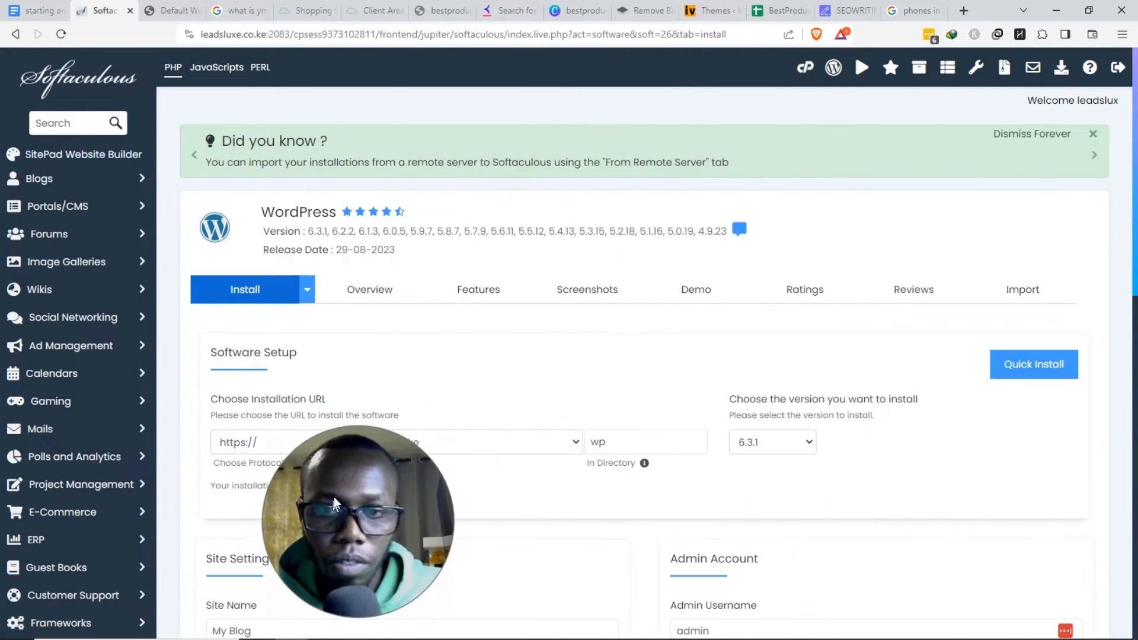
pyautogui.click(541, 443)
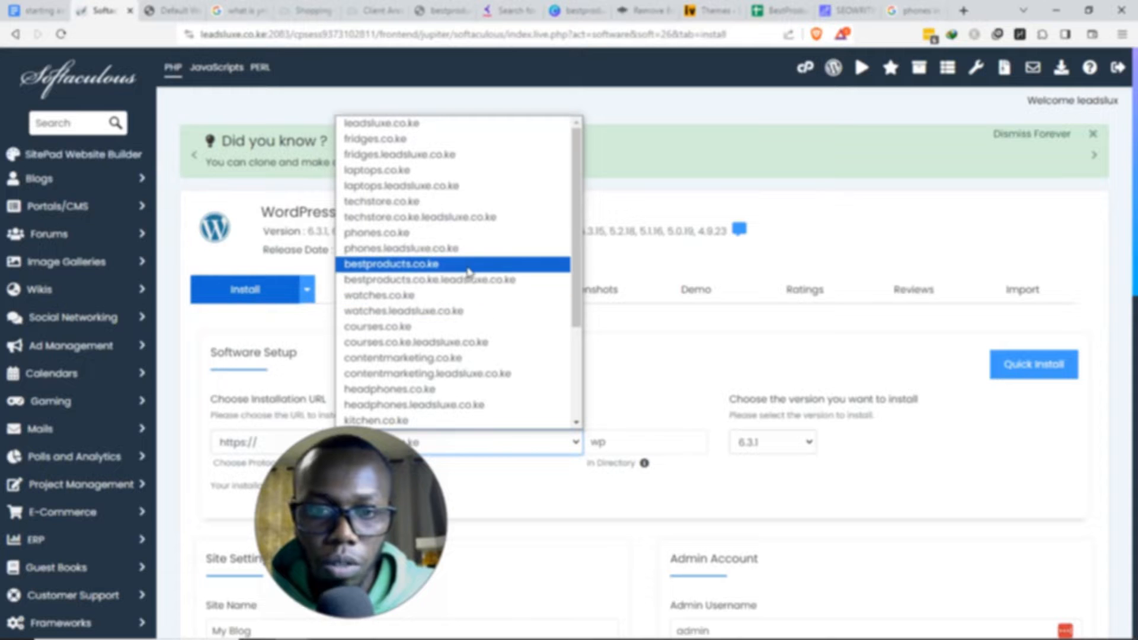
# - Target bestproducts.co.ke and clear the default 'wp' install directory
pyautogui.click(469, 264)
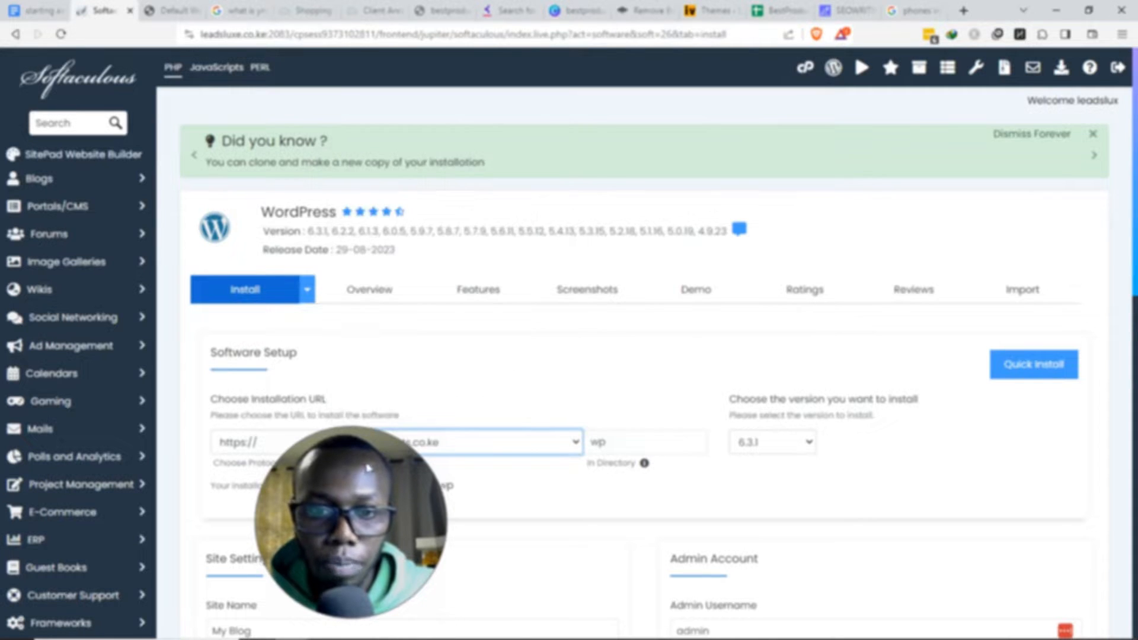
pyautogui.doubleClick(681, 445)
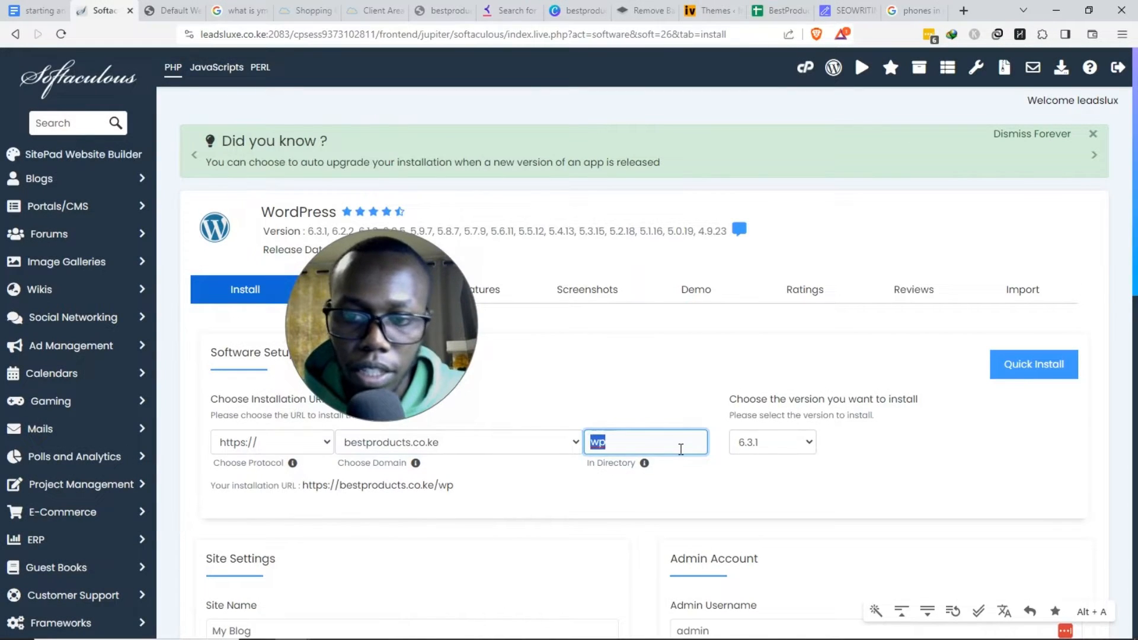
pyautogui.moveTo(582, 423); pyautogui.dragTo(649, 473)
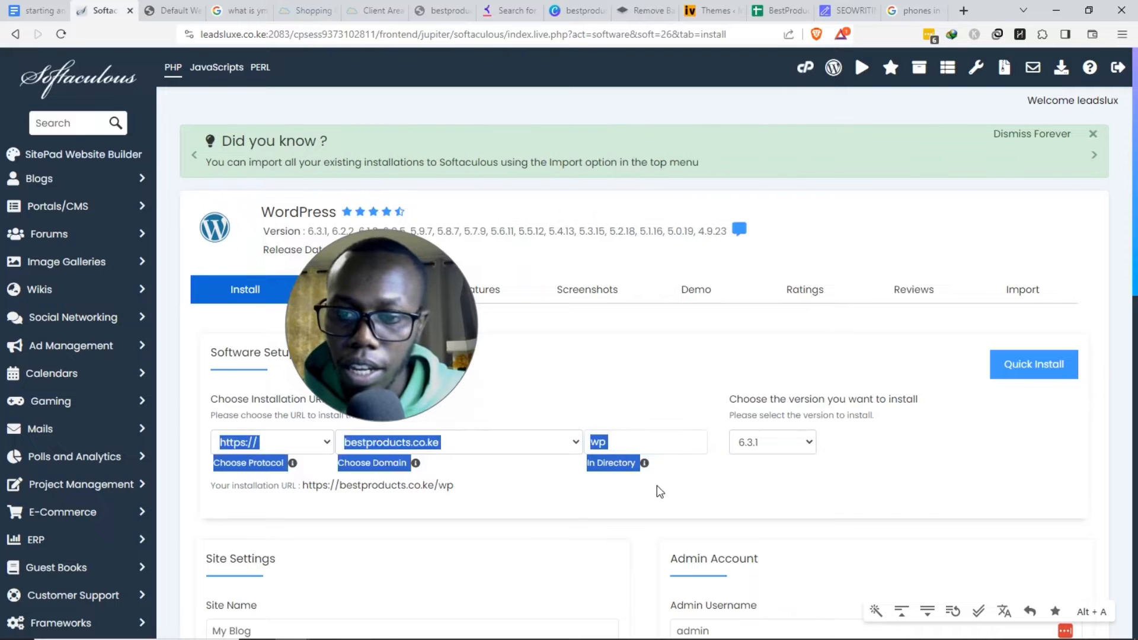
pyautogui.click(656, 486)
pyautogui.doubleClick(647, 444)
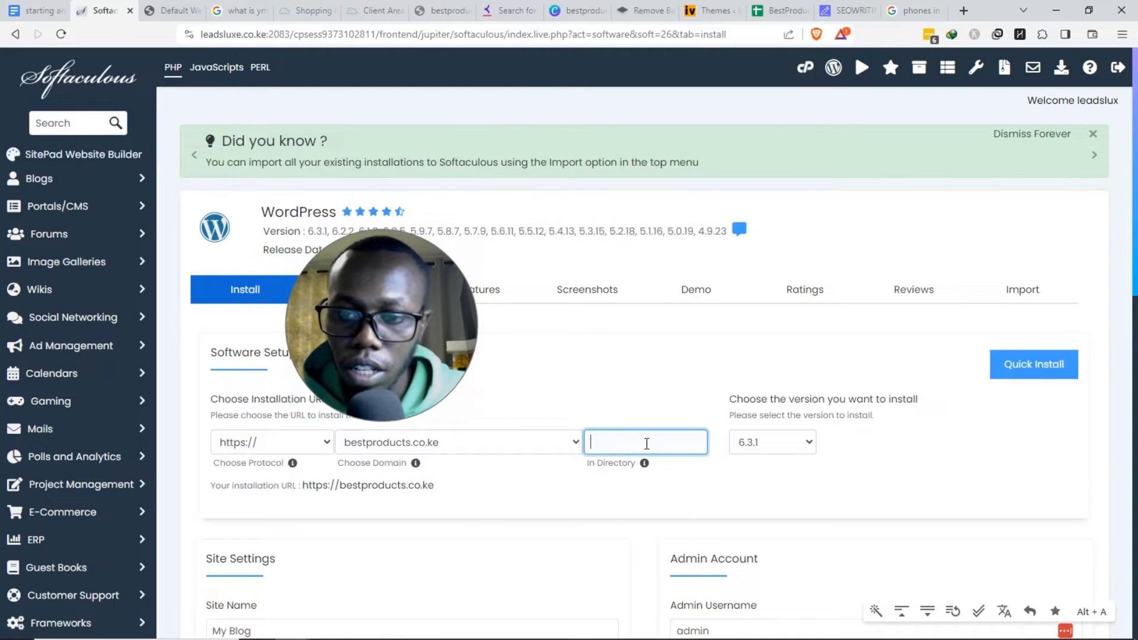
pyautogui.click(543, 470)
# - Set the site name to 'Best Products' and the description to 'Best Products in Kenya'
pyautogui.scroll(-2, 543, 469)
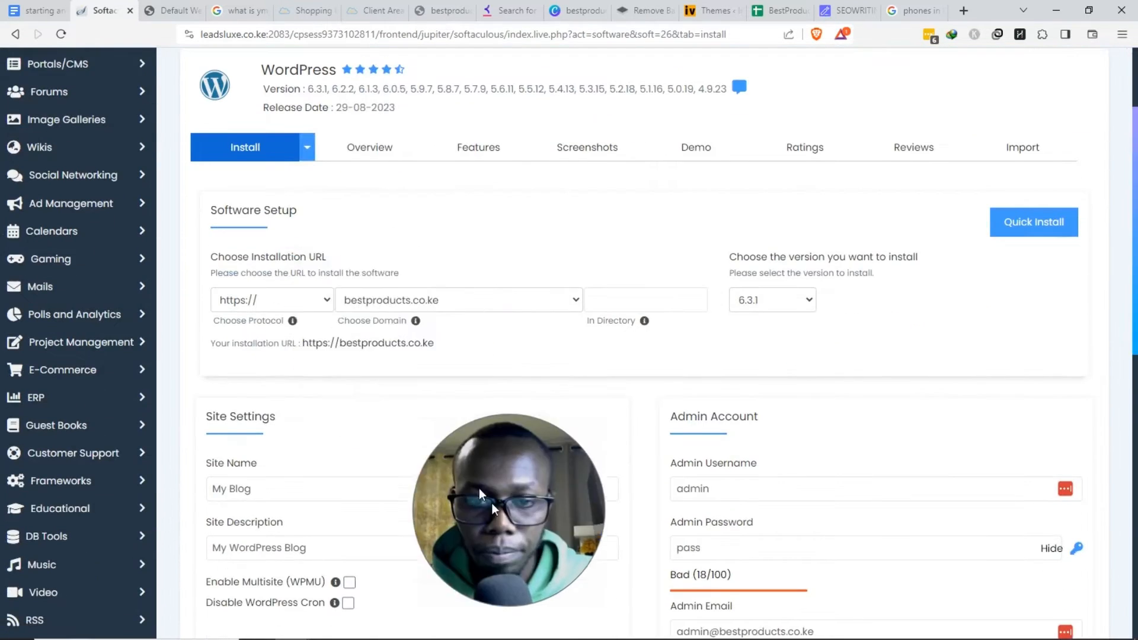
pyautogui.scroll(-2, 372, 409)
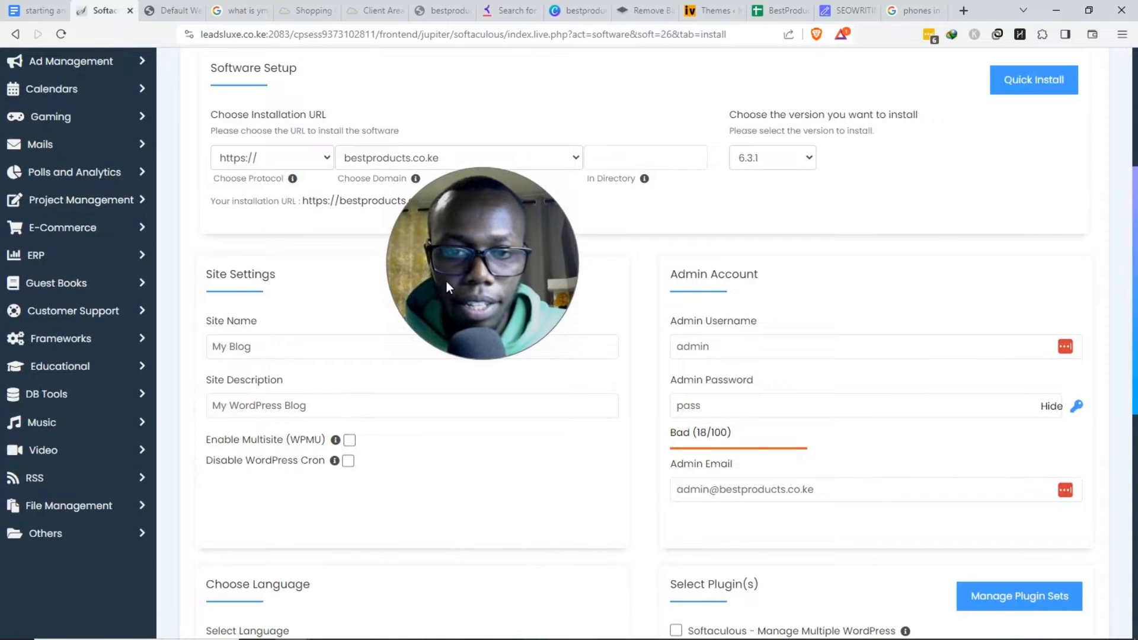
pyautogui.moveTo(446, 281); pyautogui.dragTo(466, 246)
pyautogui.moveTo(251, 347); pyautogui.dragTo(211, 347)
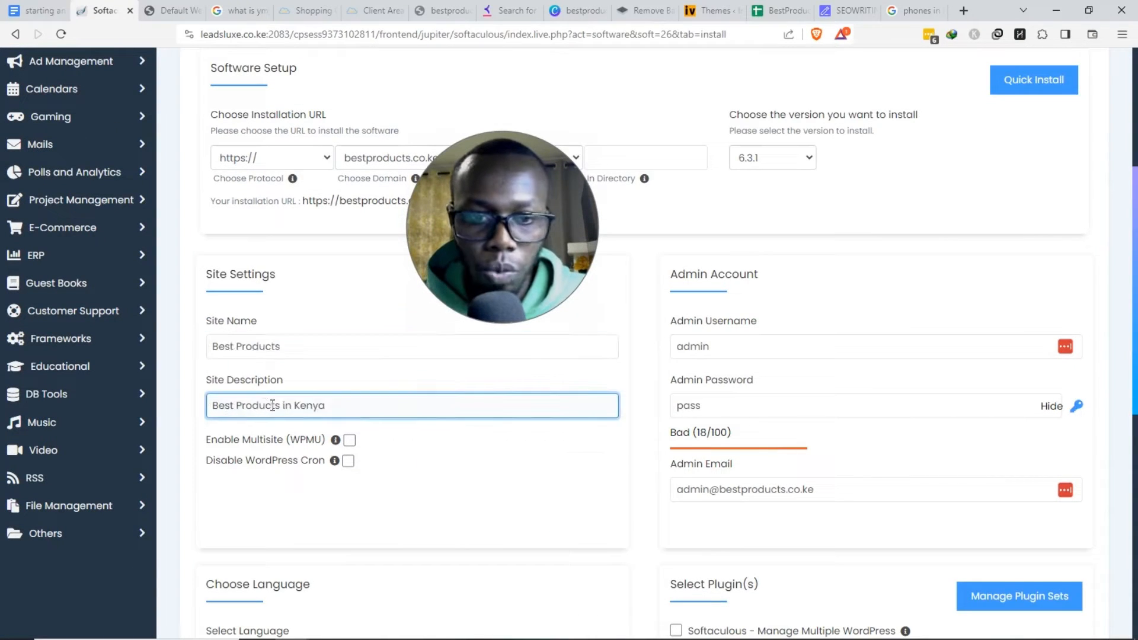
pyautogui.moveTo(259, 406); pyautogui.dragTo(368, 428)
pyautogui.moveTo(209, 318); pyautogui.dragTo(314, 387)
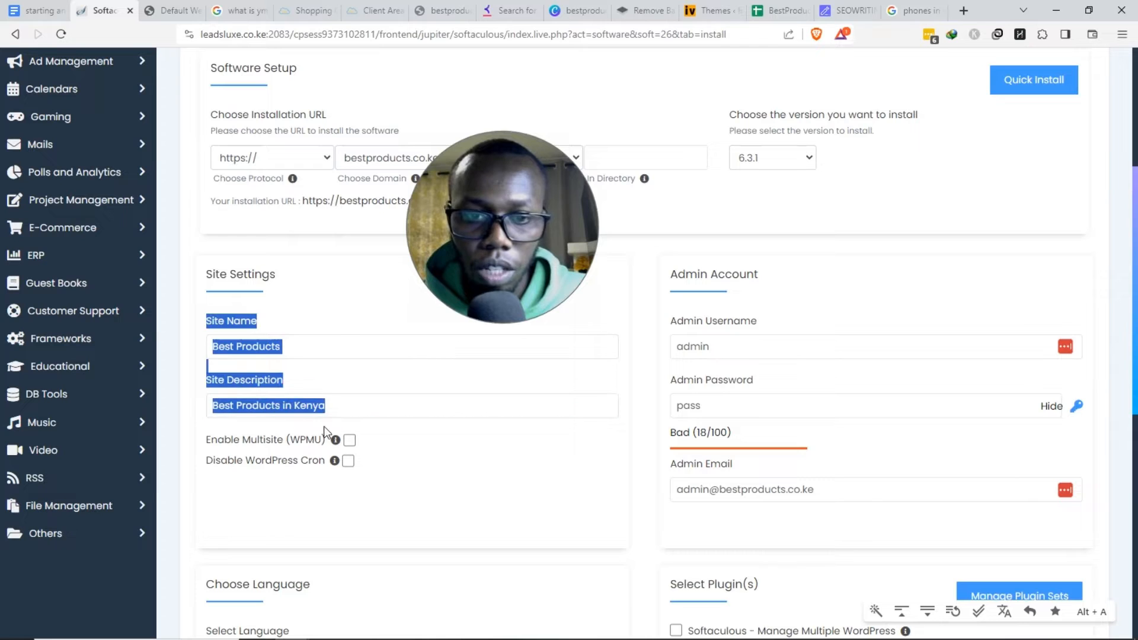
pyautogui.click(441, 453)
pyautogui.moveTo(510, 250); pyautogui.dragTo(549, 310)
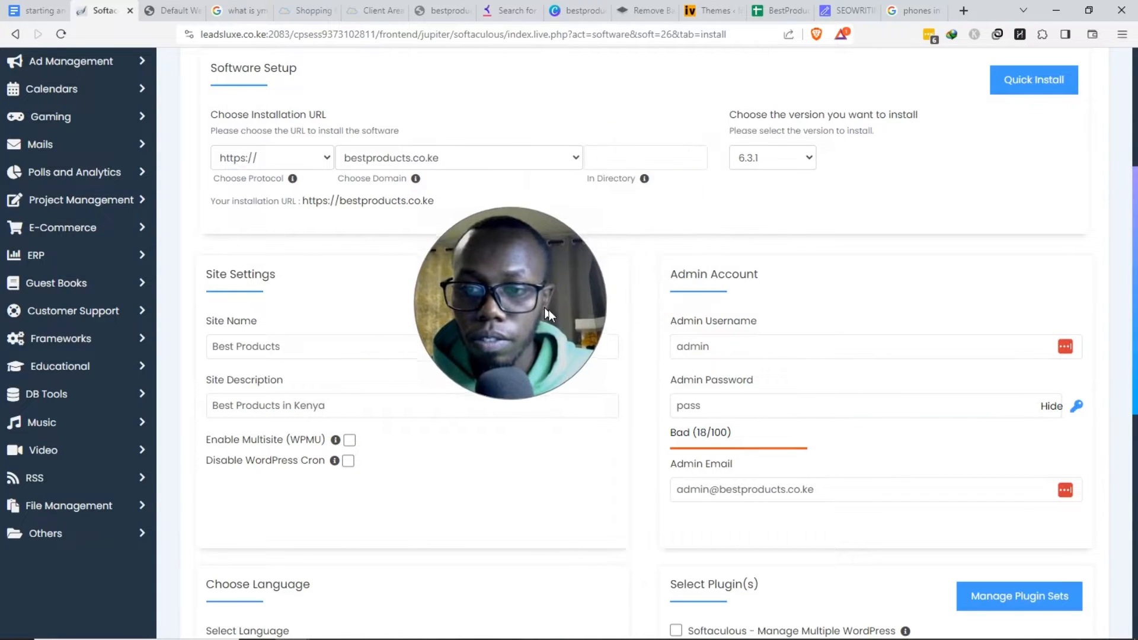
pyautogui.doubleClick(724, 346)
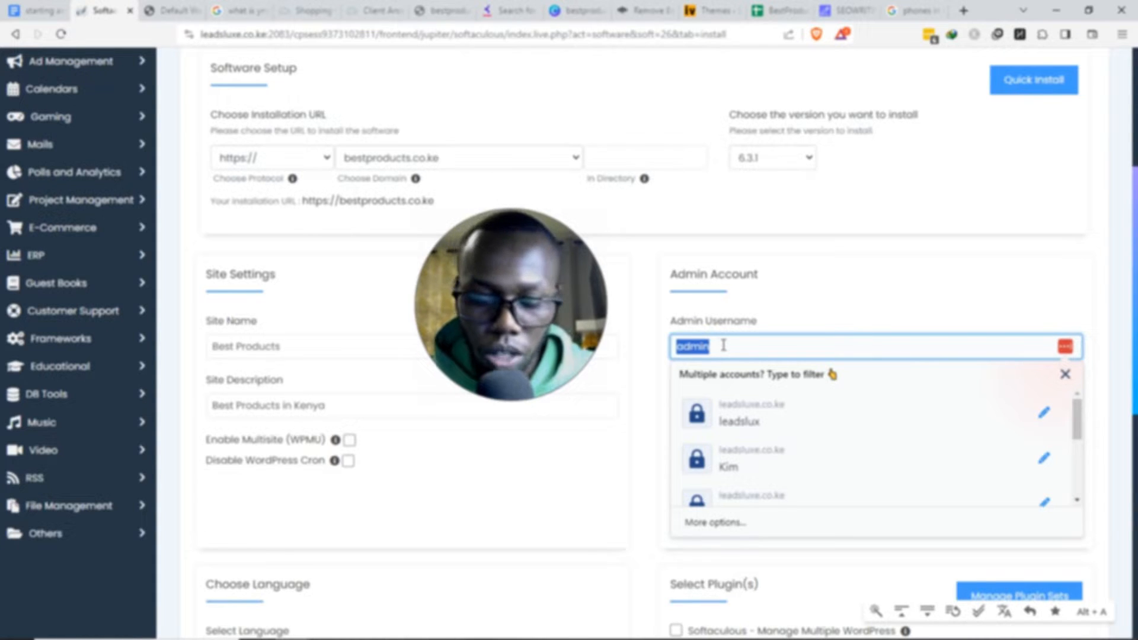
# - Enter the admin username and generate a strong 100/100 admin password
pyautogui.write('Best')
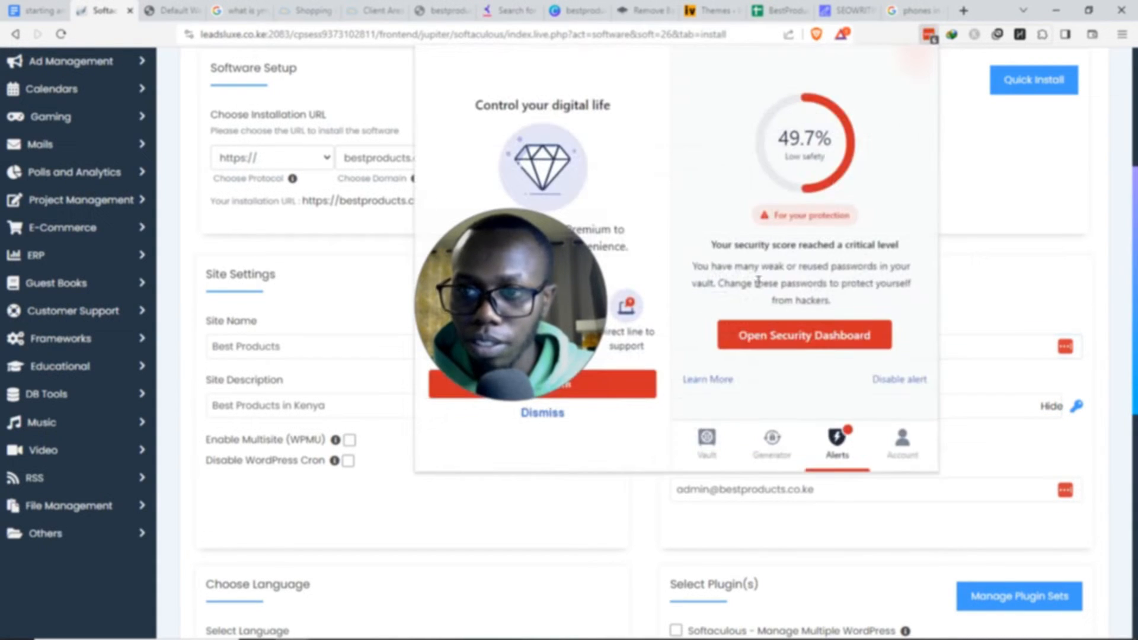
pyautogui.click(771, 444)
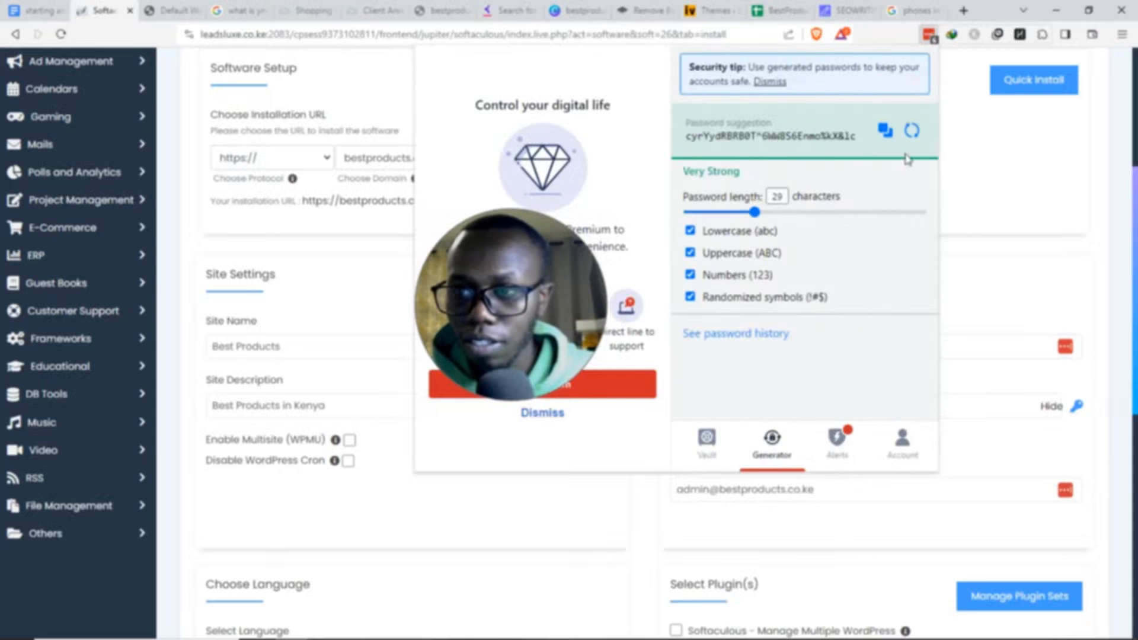
pyautogui.click(911, 131)
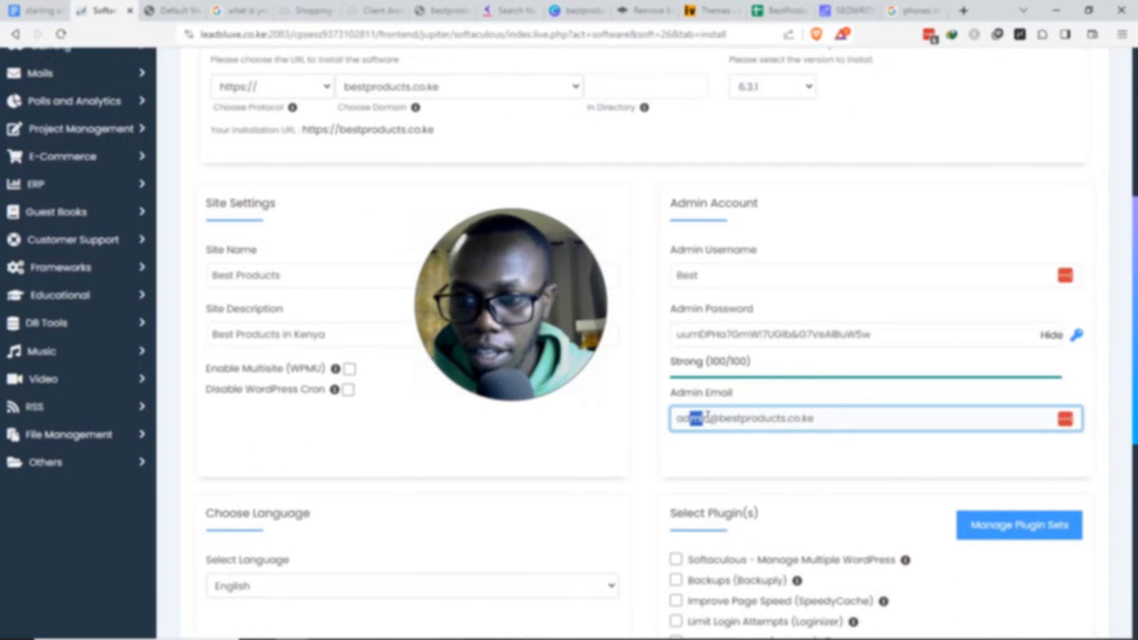
# - Change the admin e-mail to the info mailbox on bestproducts.co.ke
pyautogui.moveTo(710, 418); pyautogui.dragTo(670, 419)
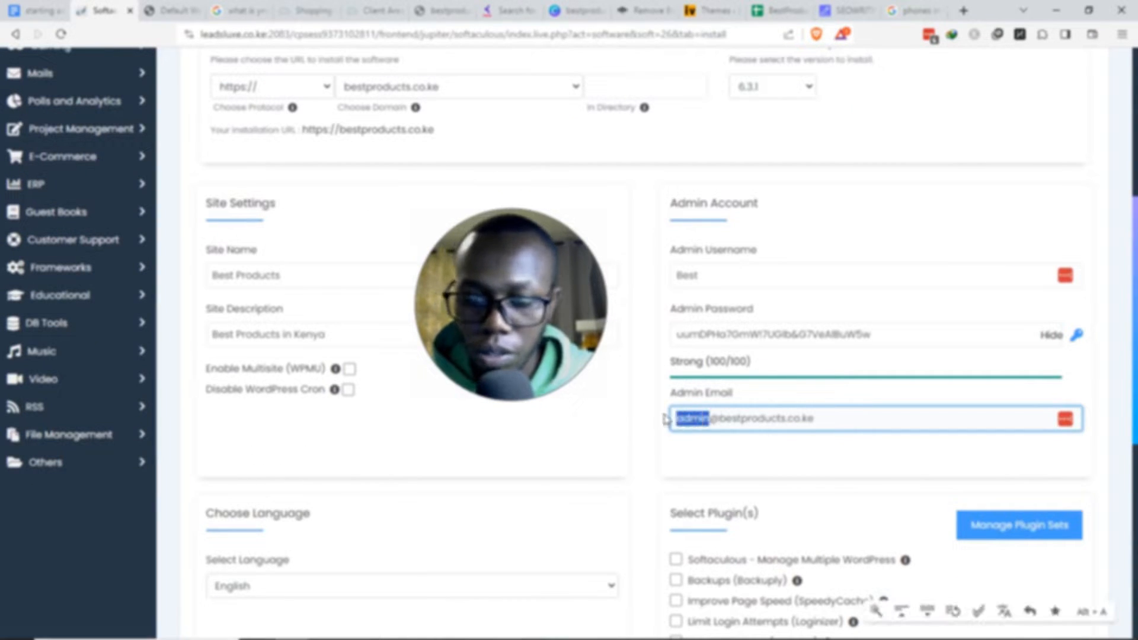
pyautogui.press('BackSpace')
pyautogui.write('a')
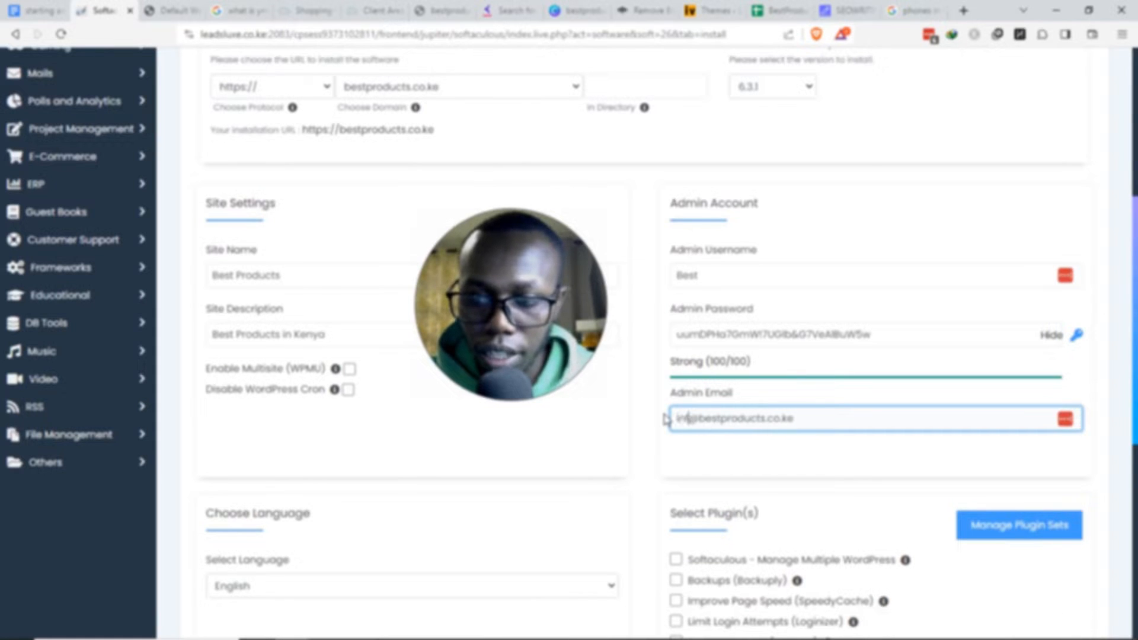
pyautogui.click(652, 414)
pyautogui.scroll(-3, 655, 409)
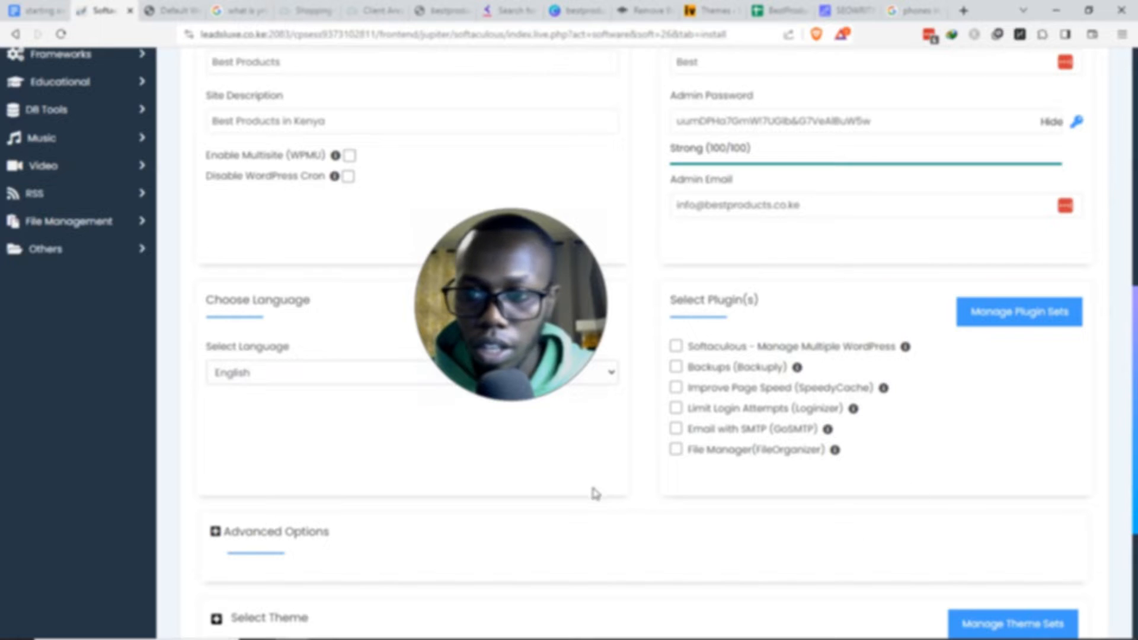
pyautogui.scroll(-1, 593, 492)
pyautogui.scroll(-1, 593, 491)
pyautogui.scroll(-2, 575, 488)
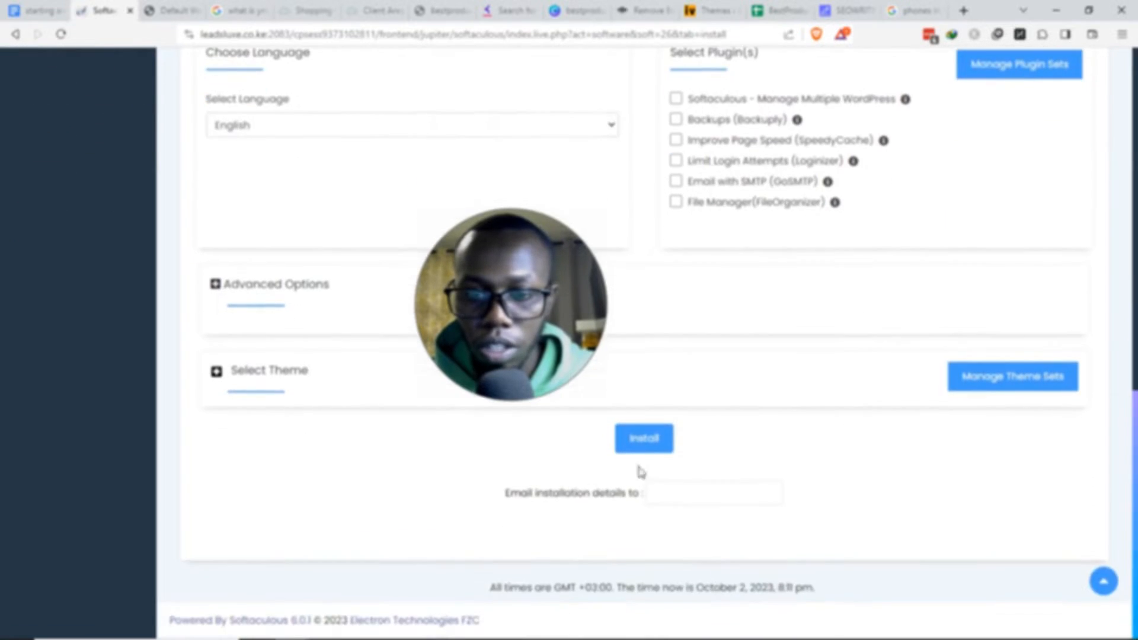
# - Install WordPress on bestproducts.co.ke and view the new site's Hello world homepage in a new tab
pyautogui.click(650, 446)
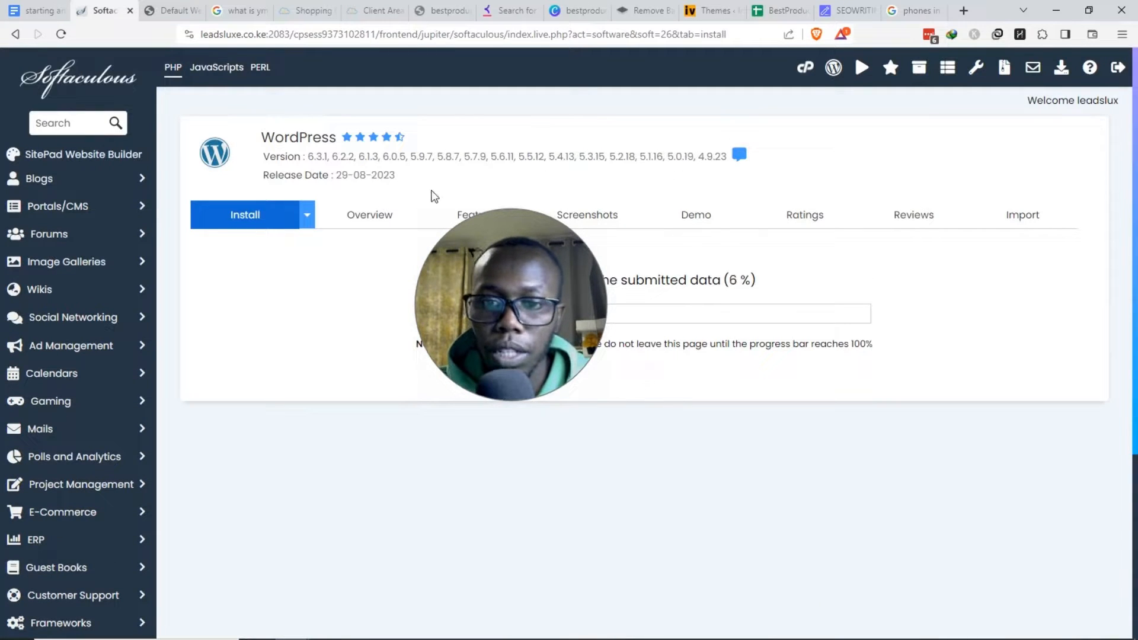
pyautogui.moveTo(499, 276); pyautogui.dragTo(530, 469)
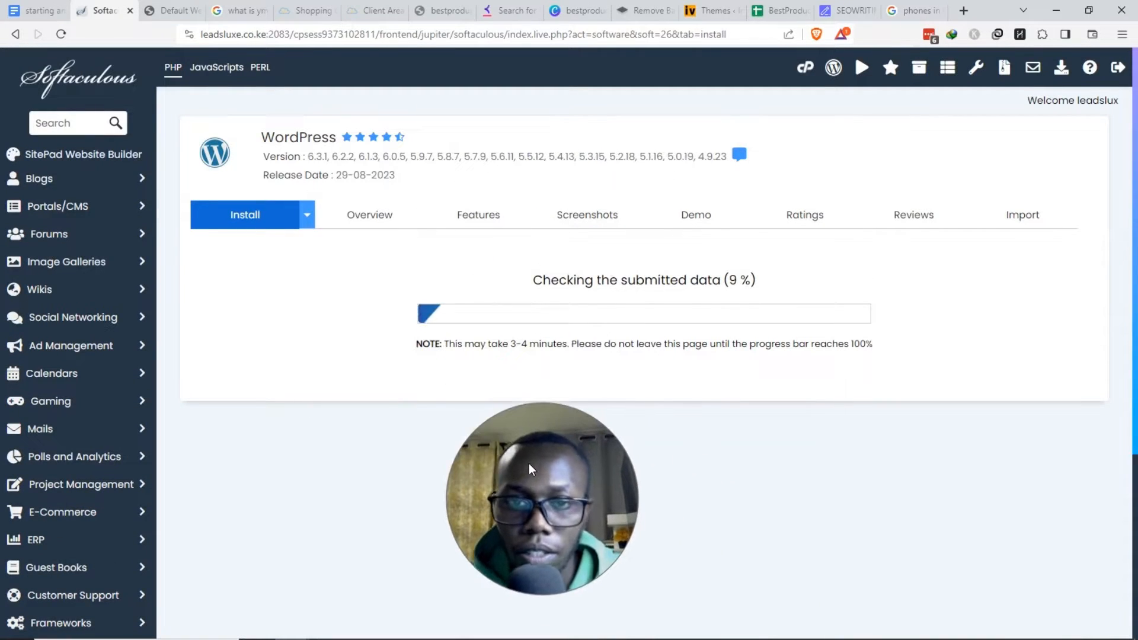
pyautogui.rightClick(286, 337)
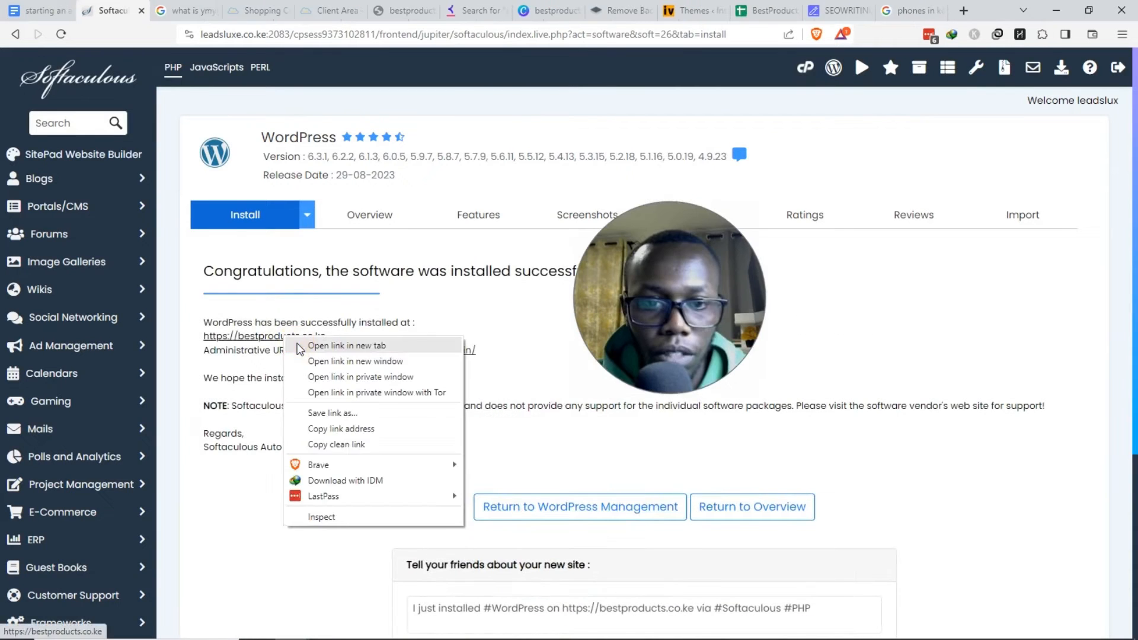
pyautogui.click(332, 346)
pyautogui.click(175, 10)
pyautogui.scroll(-5, 203, 185)
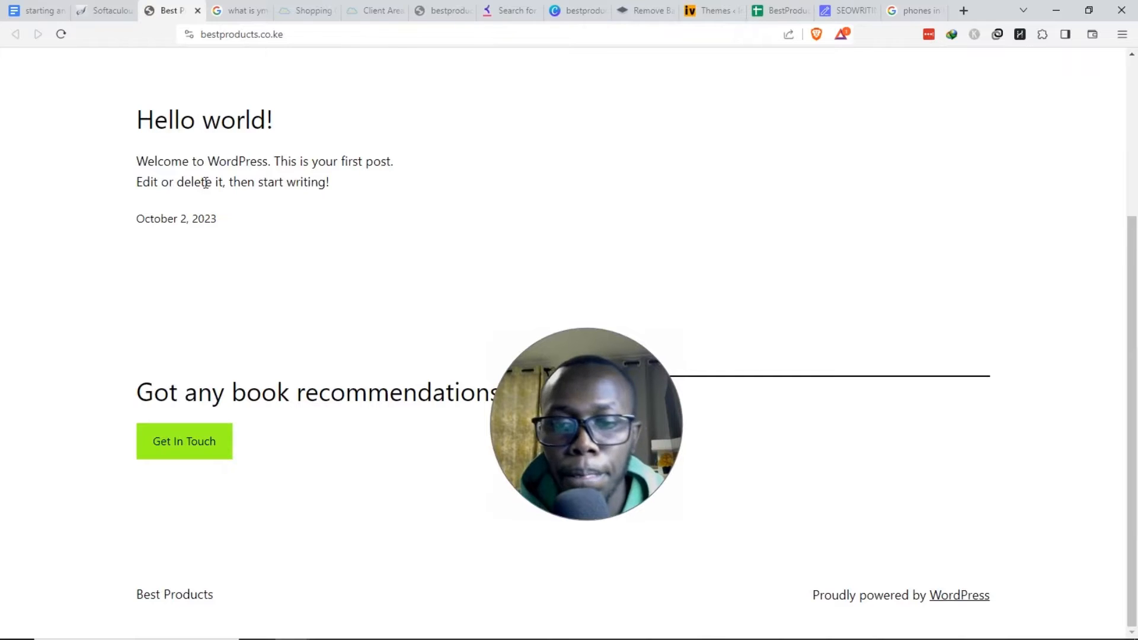
pyautogui.scroll(4, 210, 186)
pyautogui.click(132, 10)
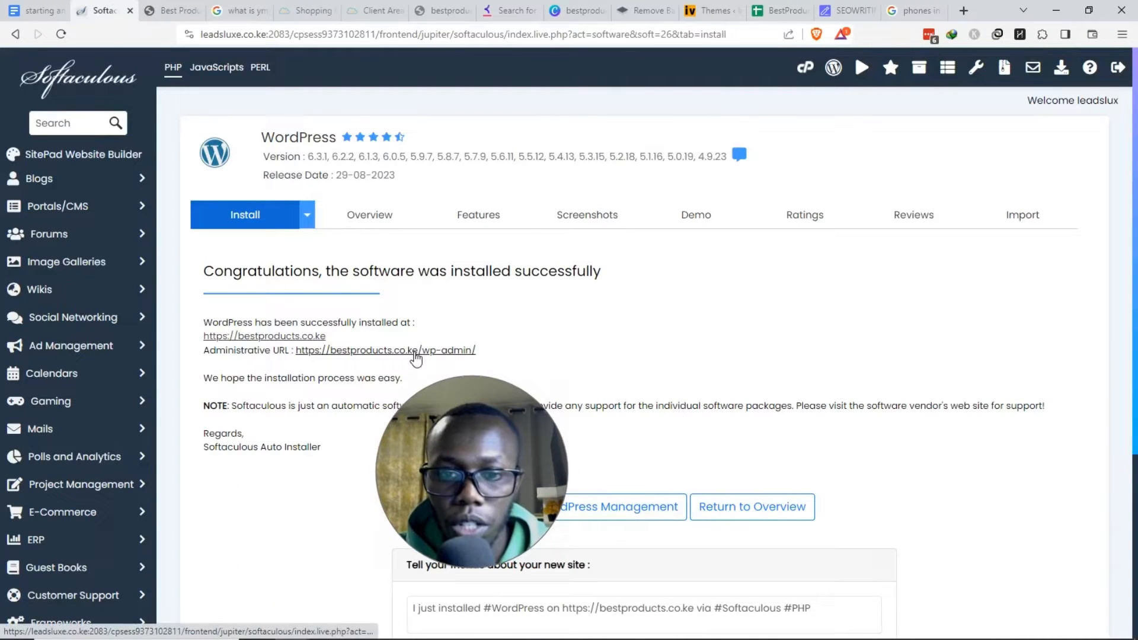
# - Enter the Best Products admin dashboard and look over Posts, Media, Appearance, Plugins, Users and Tools
pyautogui.click(416, 354)
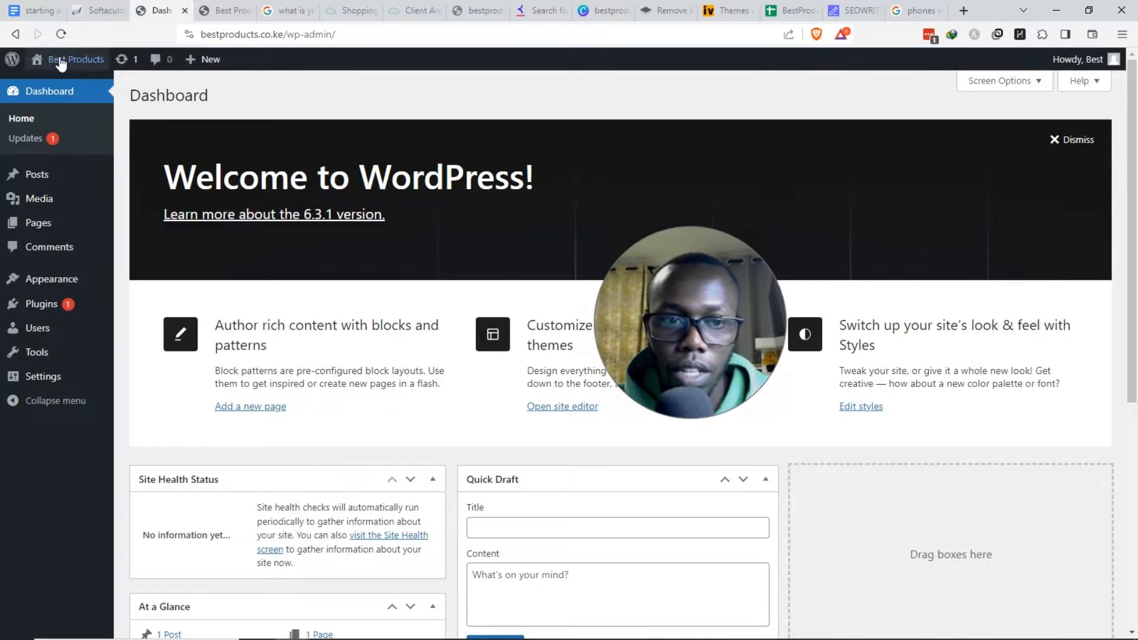
pyautogui.scroll(-7, 526, 460)
pyautogui.scroll(7, 524, 463)
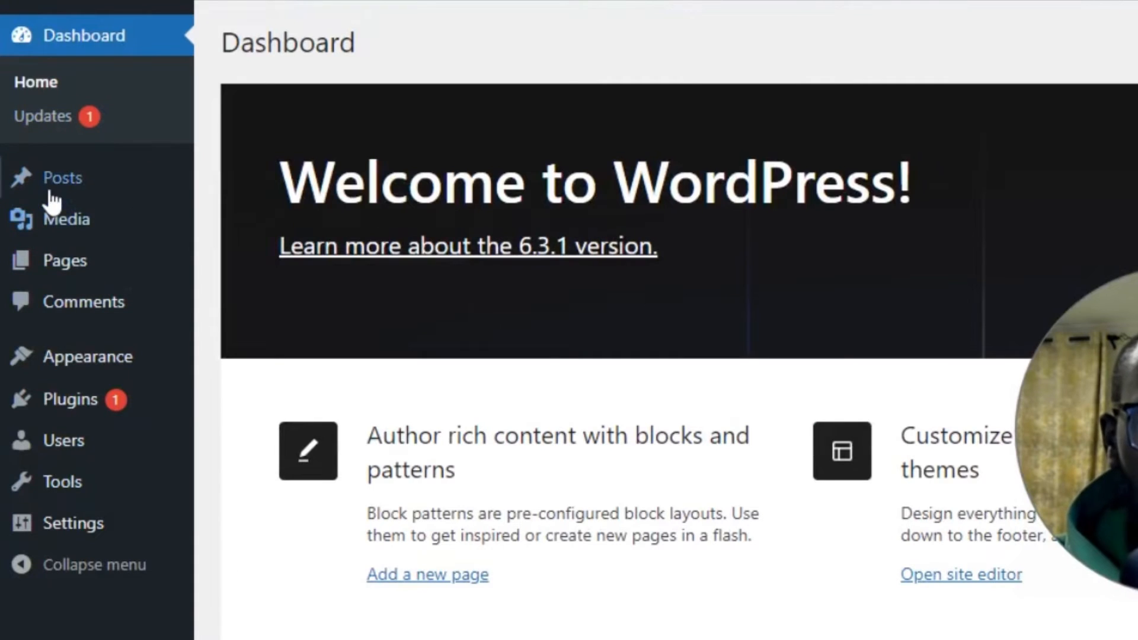
pyautogui.moveTo(95, 171)
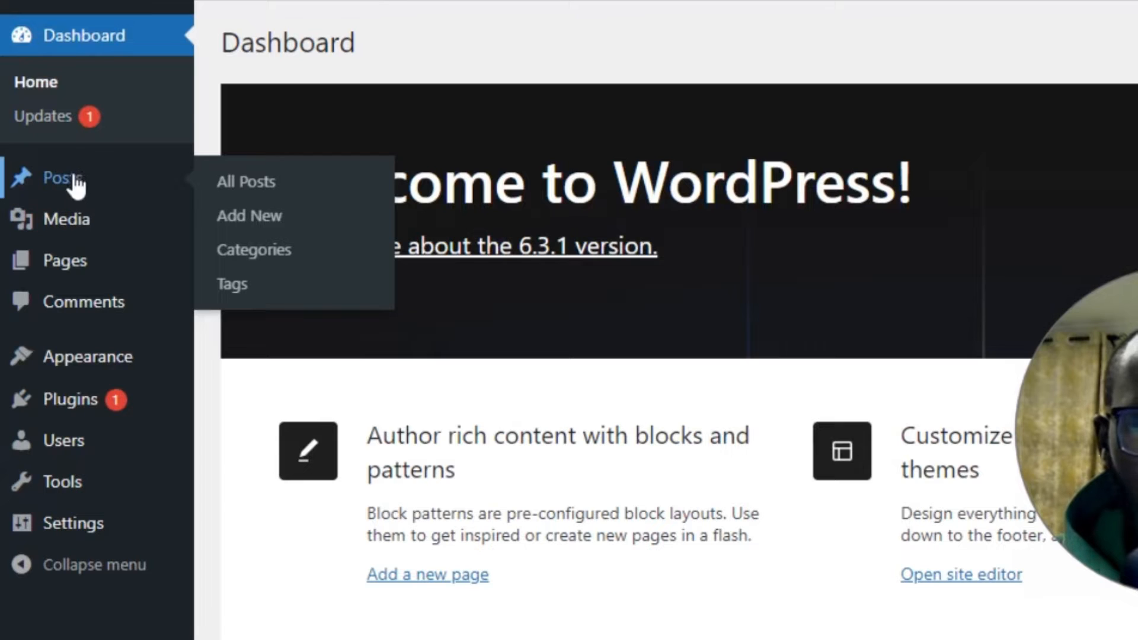
pyautogui.moveTo(76, 234)
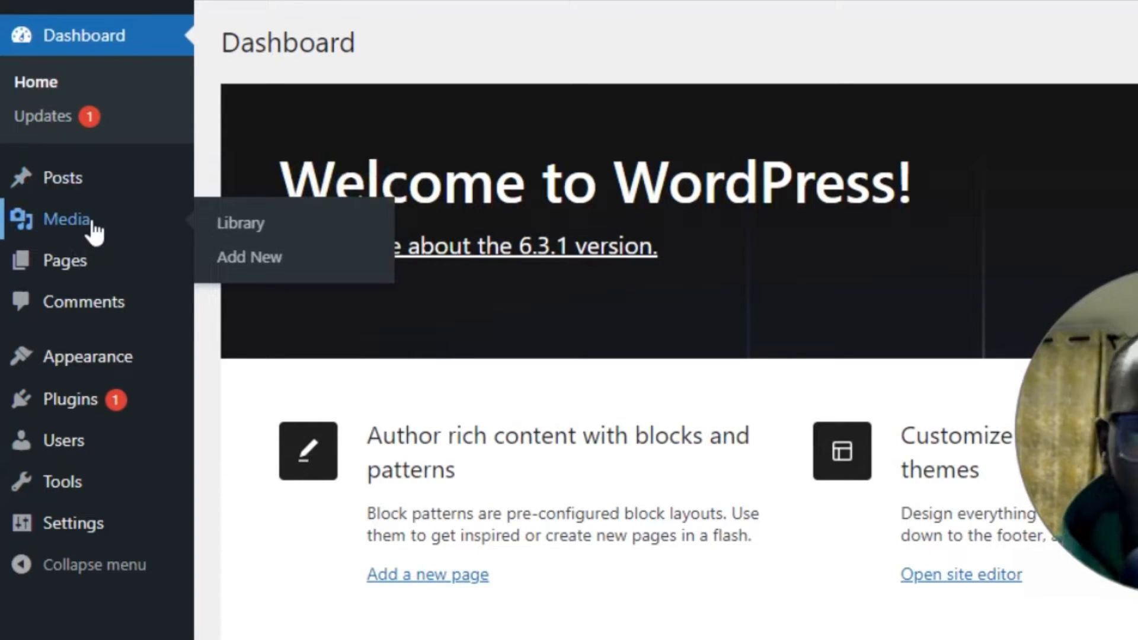
pyautogui.moveTo(82, 281)
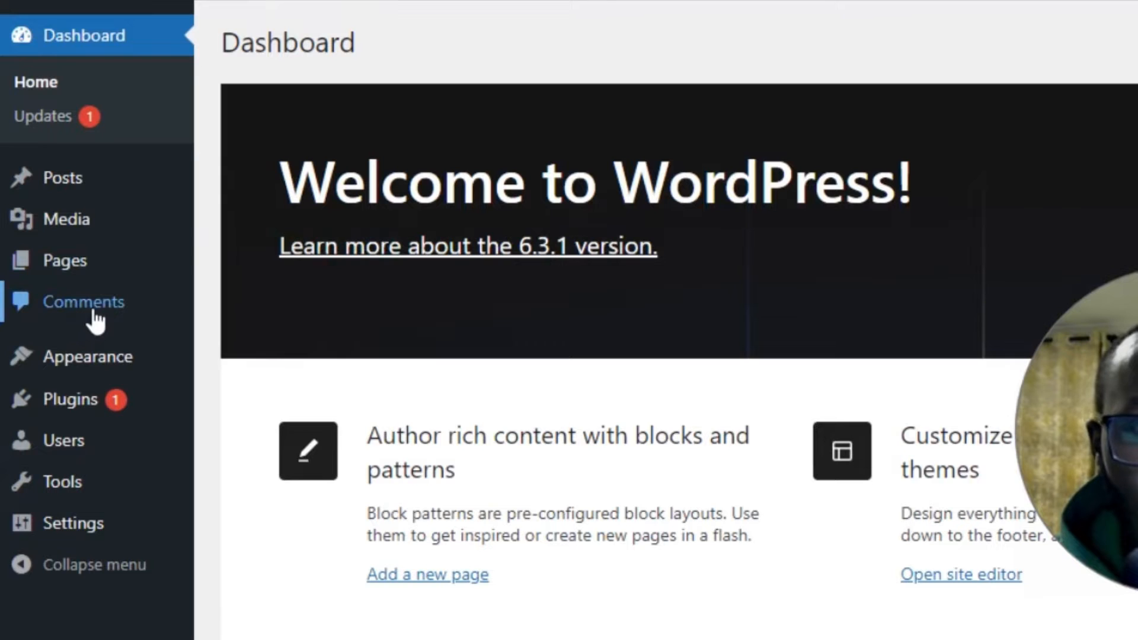
pyautogui.moveTo(113, 370)
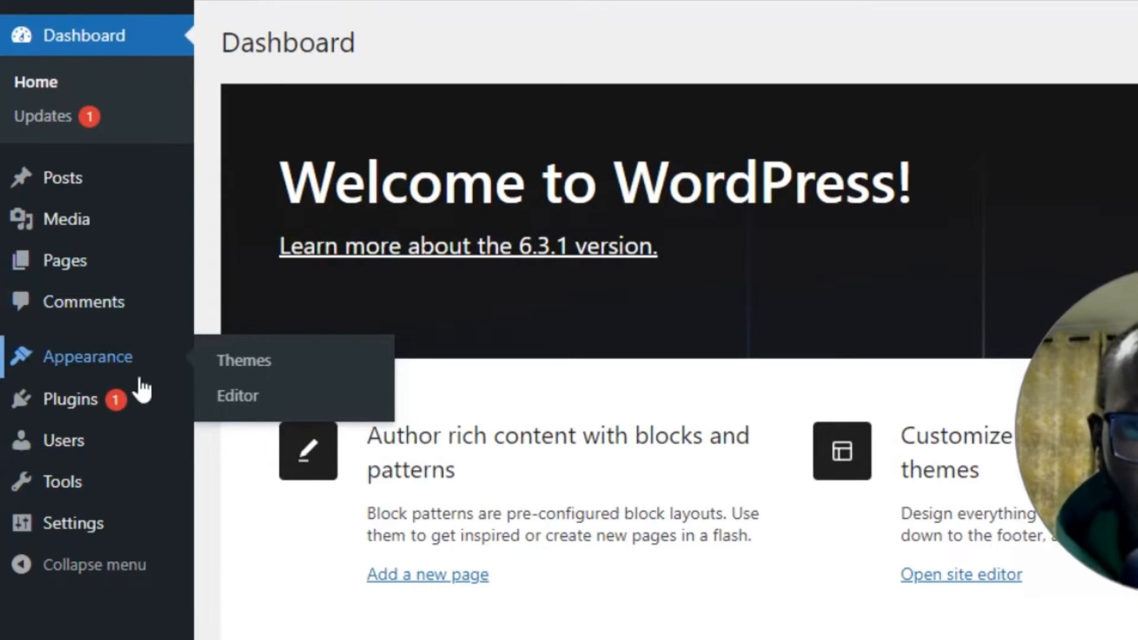
pyautogui.moveTo(90, 418)
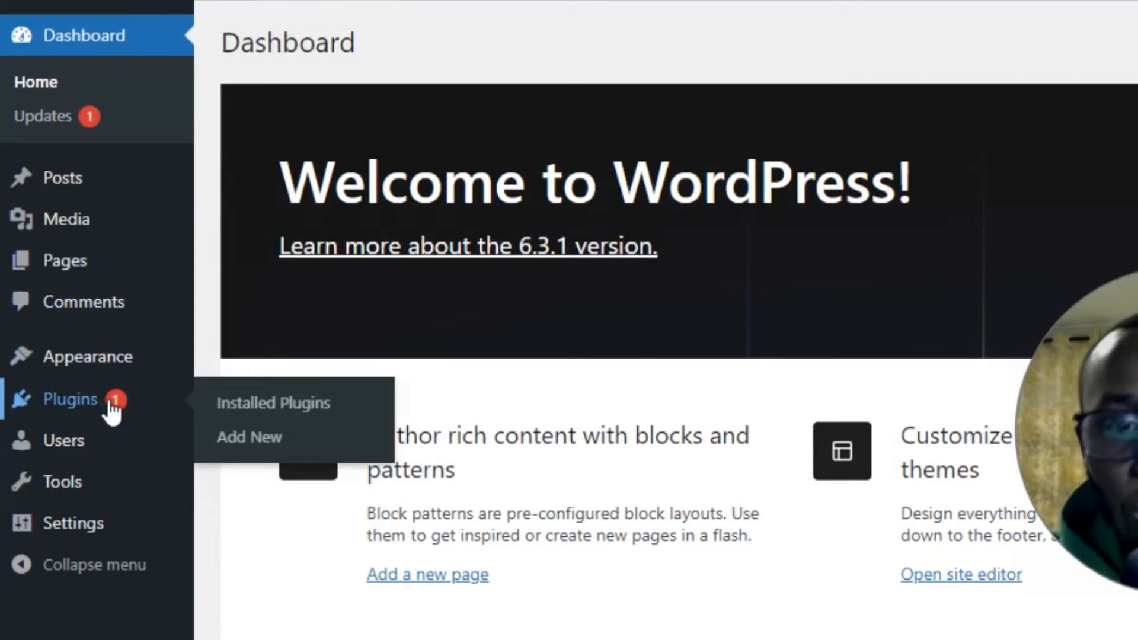
pyautogui.moveTo(92, 456)
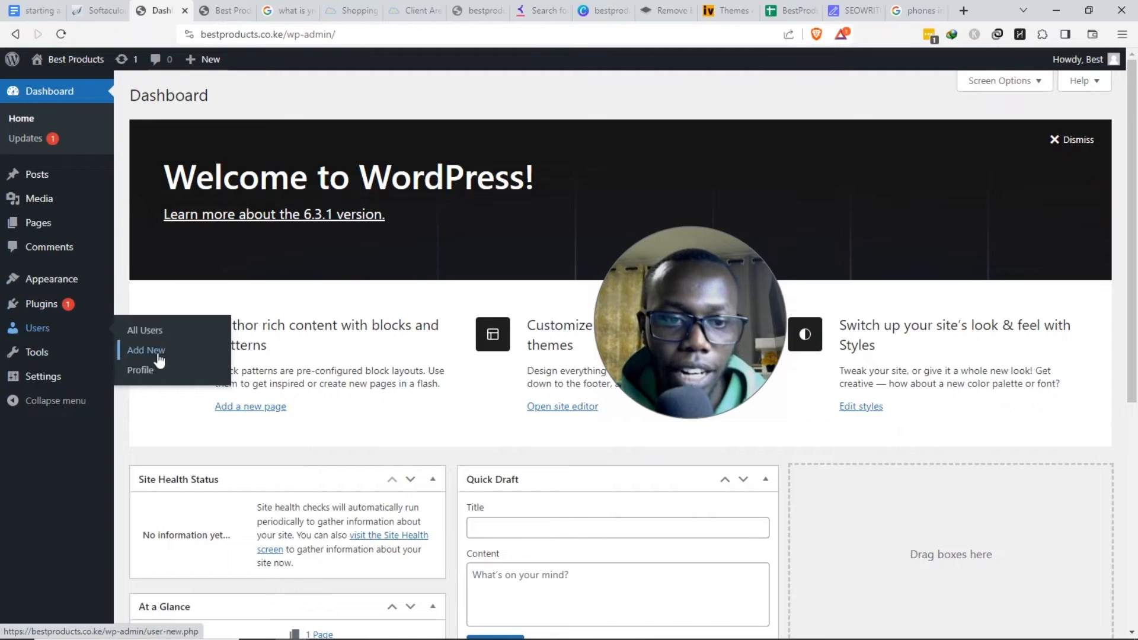
pyautogui.moveTo(53, 363)
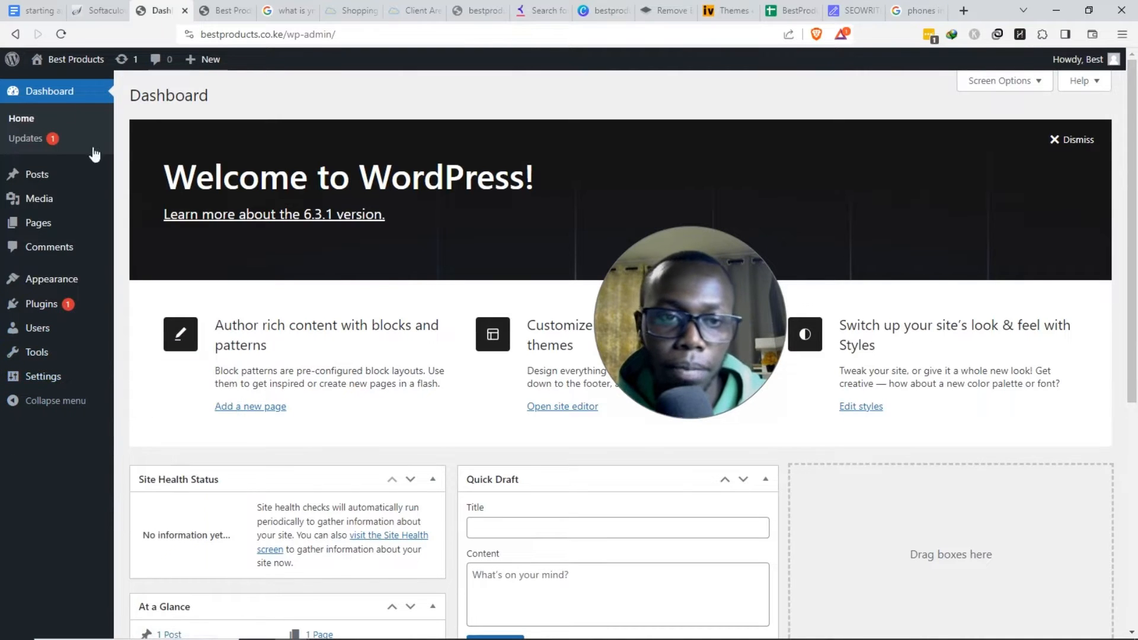
pyautogui.click(36, 10)
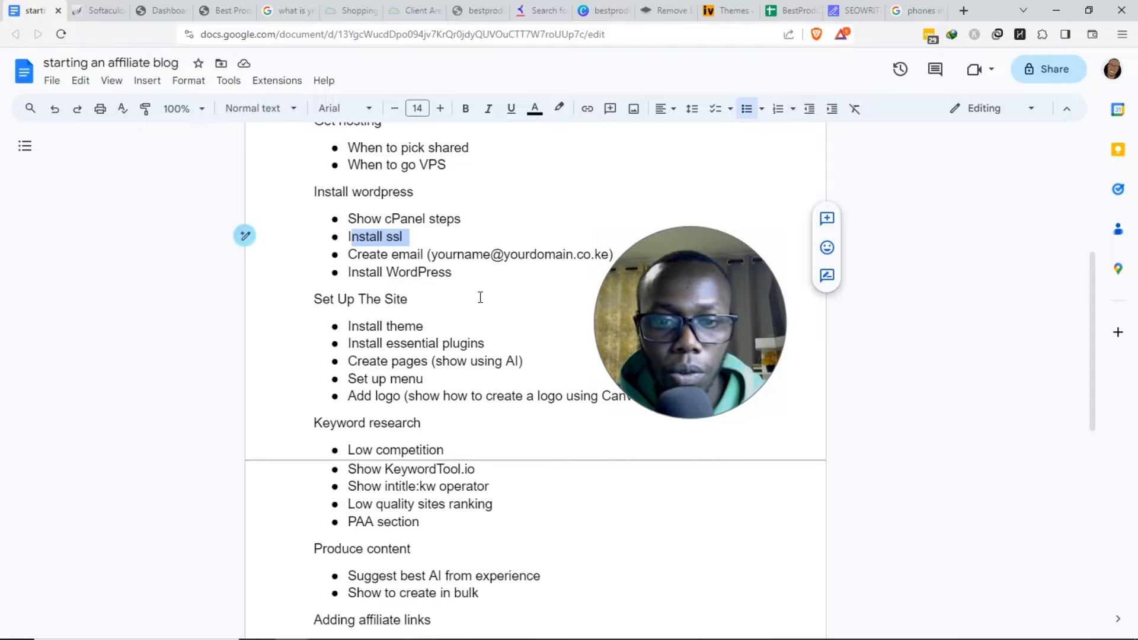
# - Mark the Install theme step under Set Up The Site in the affiliate-blog plan
pyautogui.scroll(-3, 480, 297)
pyautogui.moveTo(338, 156); pyautogui.dragTo(373, 158)
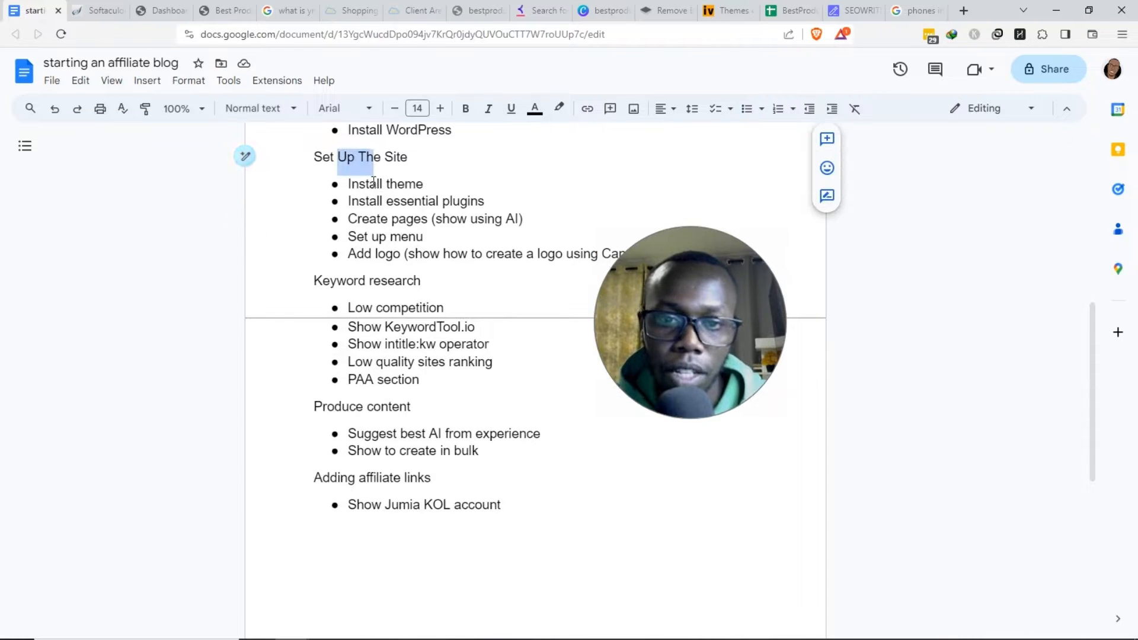
pyautogui.doubleClick(356, 184)
# - Check the installer success page, the WordPress dashboard and the reloaded live site homepage
pyautogui.click(99, 8)
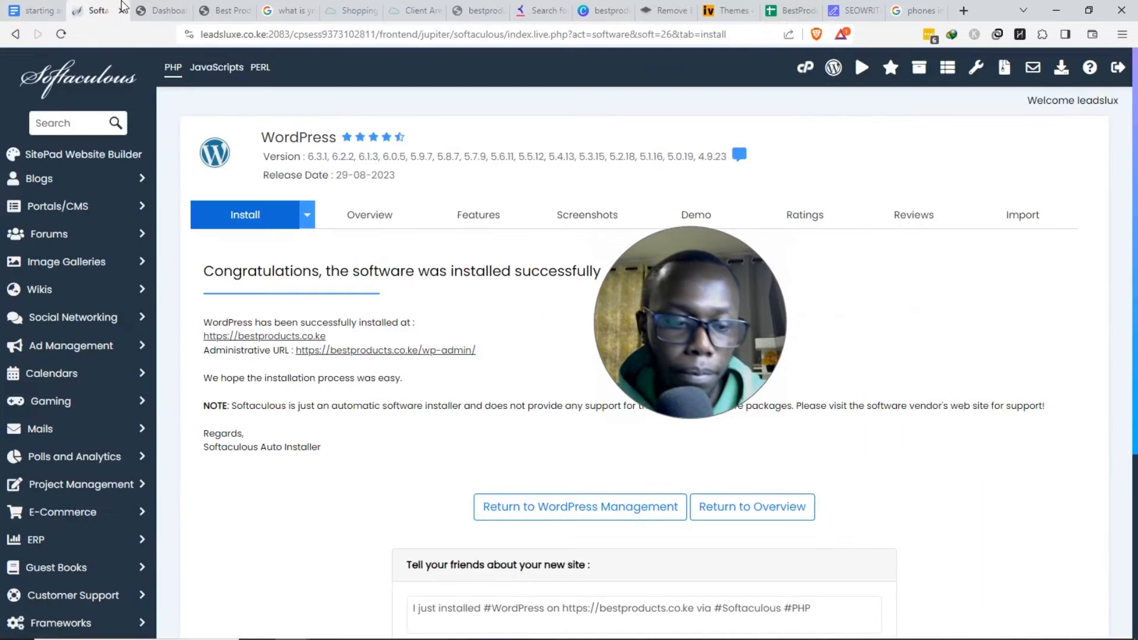
pyautogui.click(161, 10)
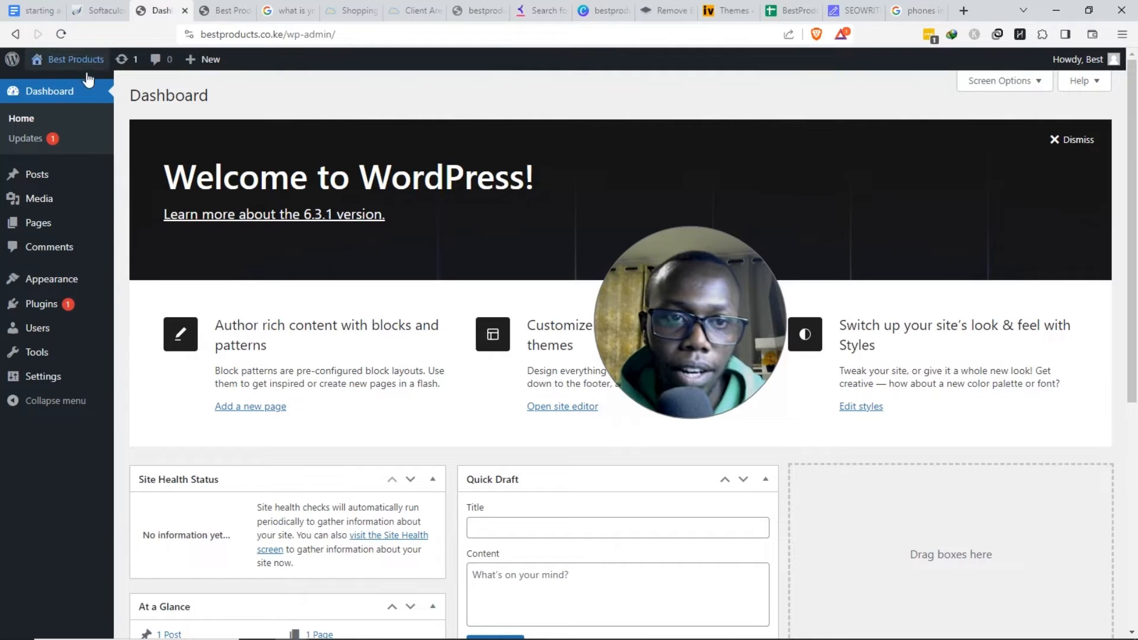
pyautogui.moveTo(76, 69)
pyautogui.click(215, 10)
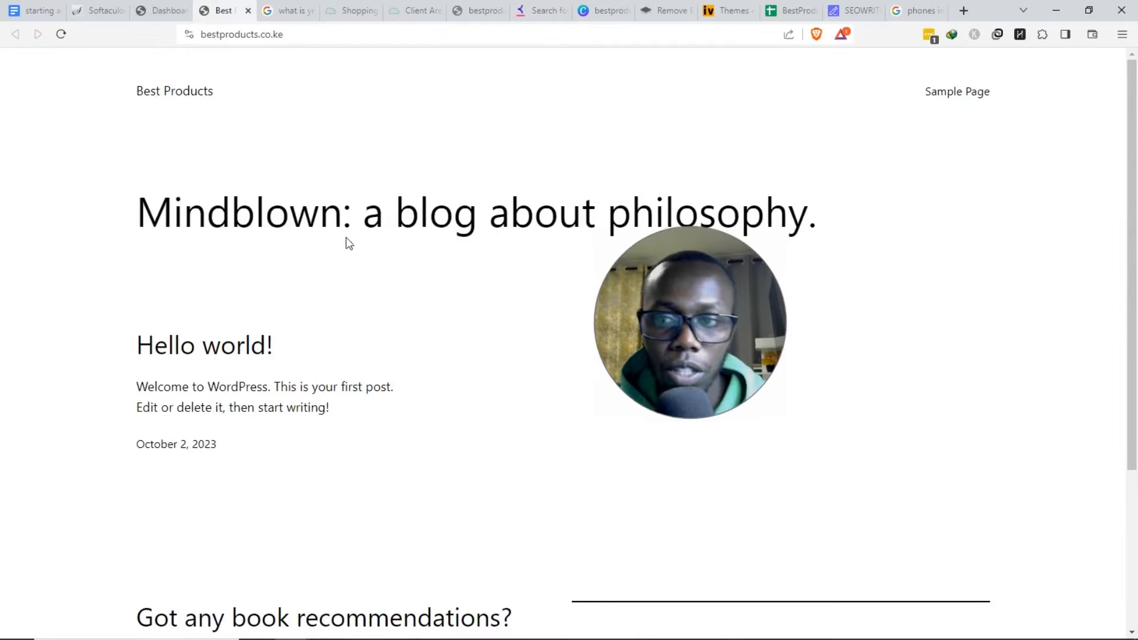
pyautogui.click(61, 34)
pyautogui.moveTo(692, 372); pyautogui.dragTo(369, 168)
pyautogui.click(183, 3)
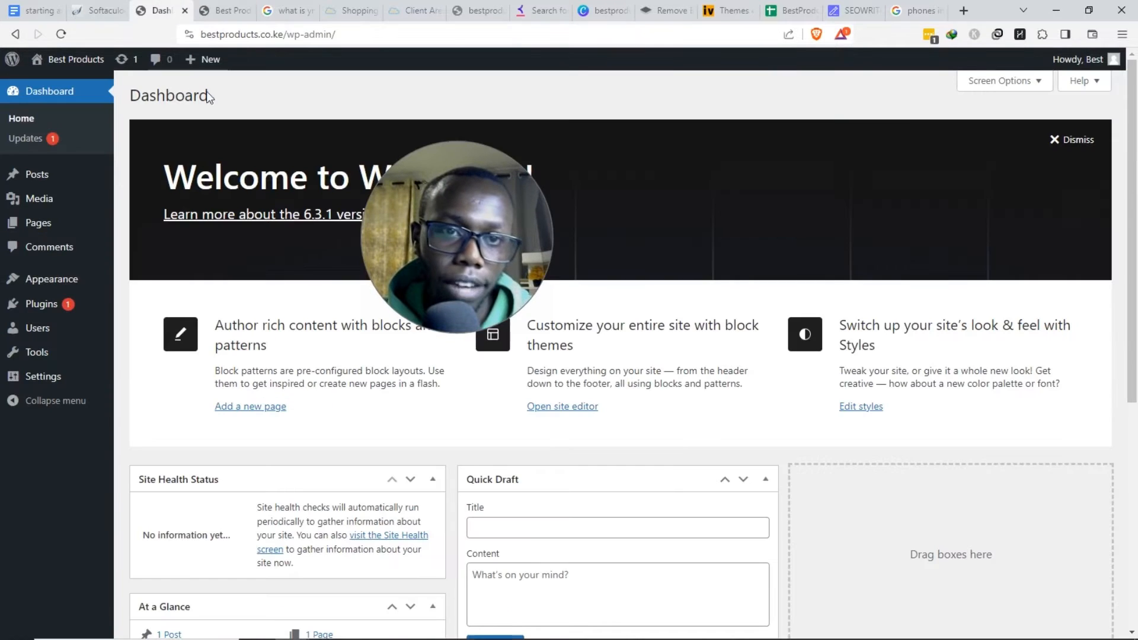
pyautogui.moveTo(411, 255); pyautogui.dragTo(465, 266)
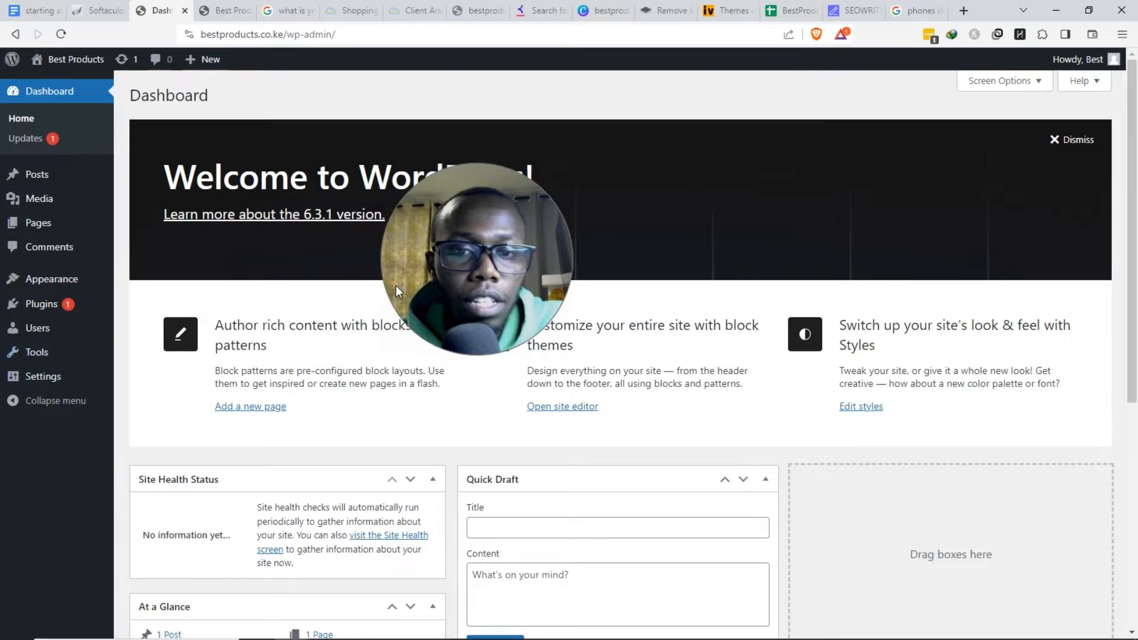
# - Mark the next setup steps in the affiliate-blog planning document
pyautogui.click(65, 7)
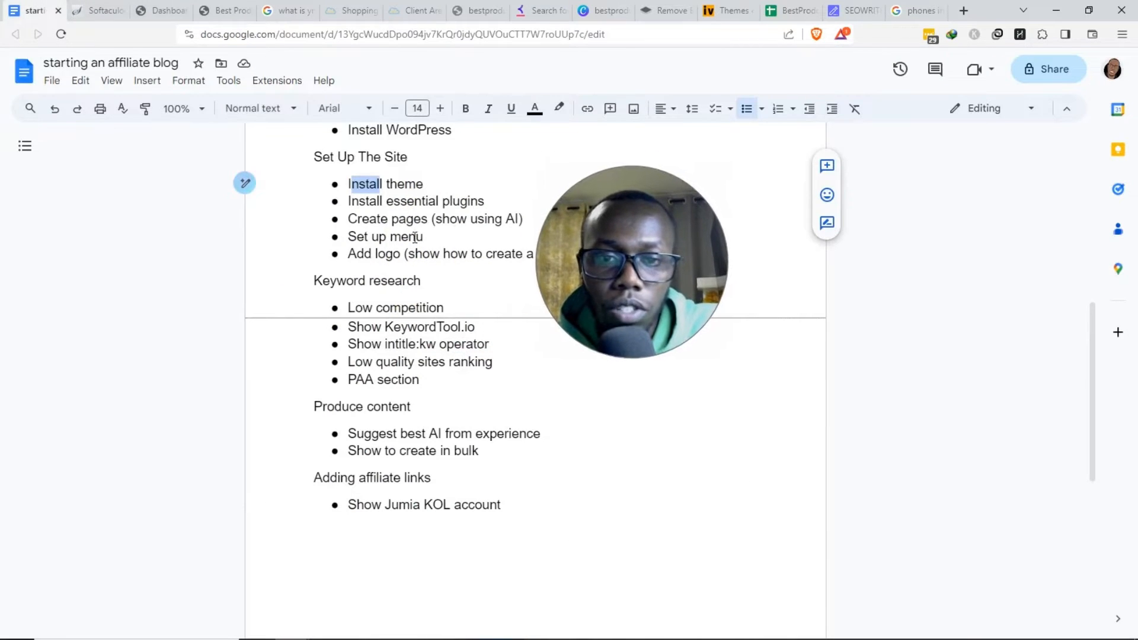
pyautogui.moveTo(378, 215); pyautogui.dragTo(401, 258)
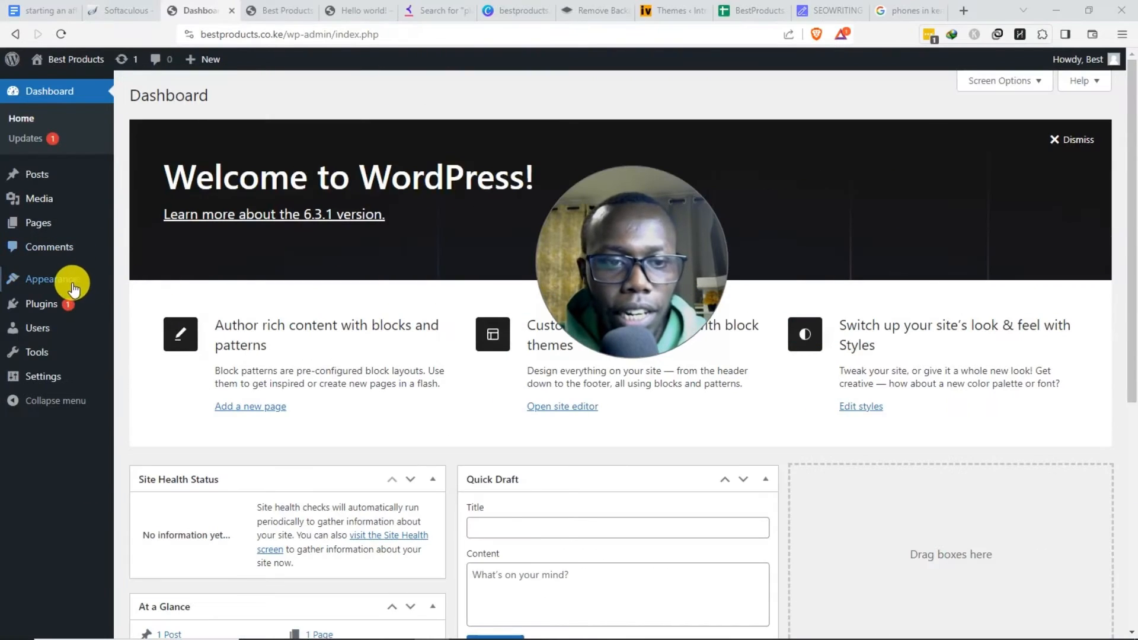
pyautogui.moveTo(75, 285)
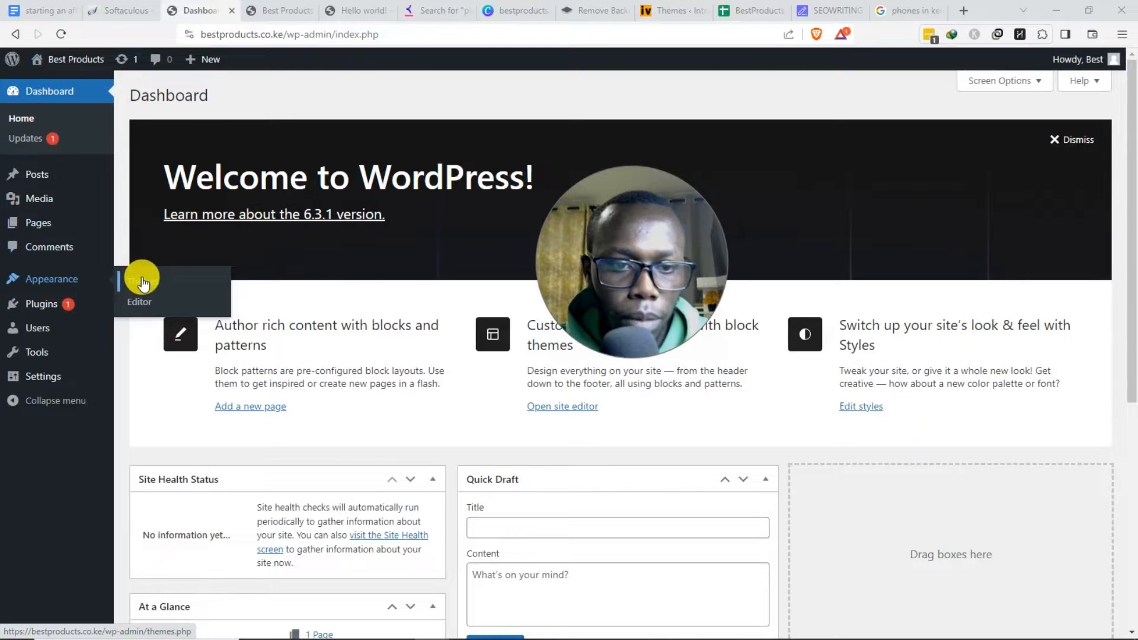
# - Delete the Twenty Twenty-Two theme from the installed themes list
pyautogui.click(142, 284)
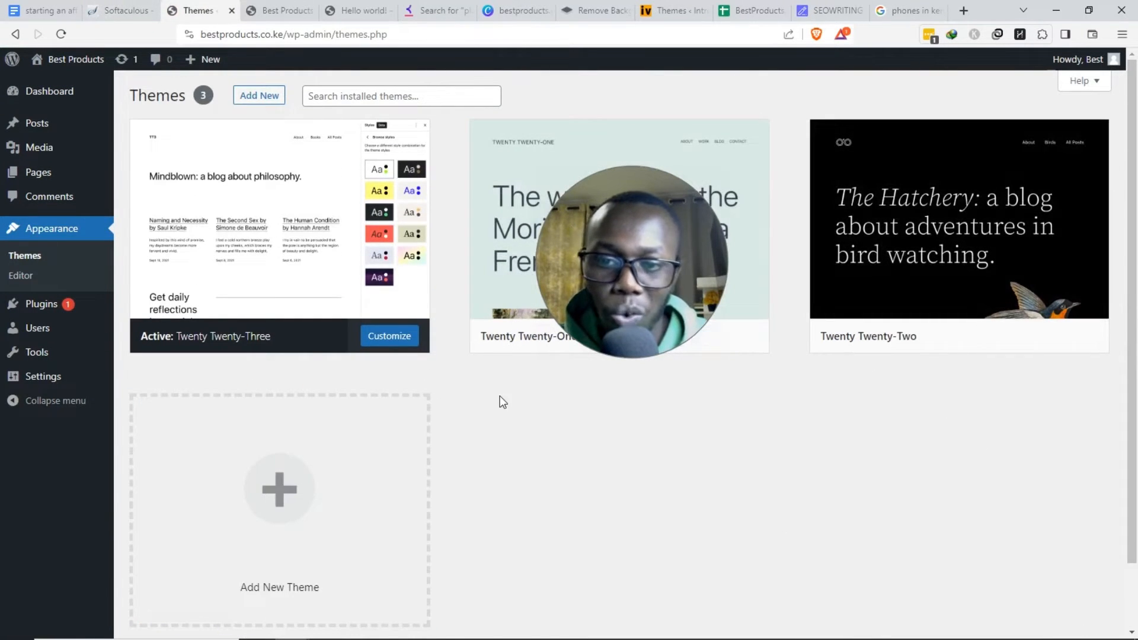
pyautogui.moveTo(833, 283)
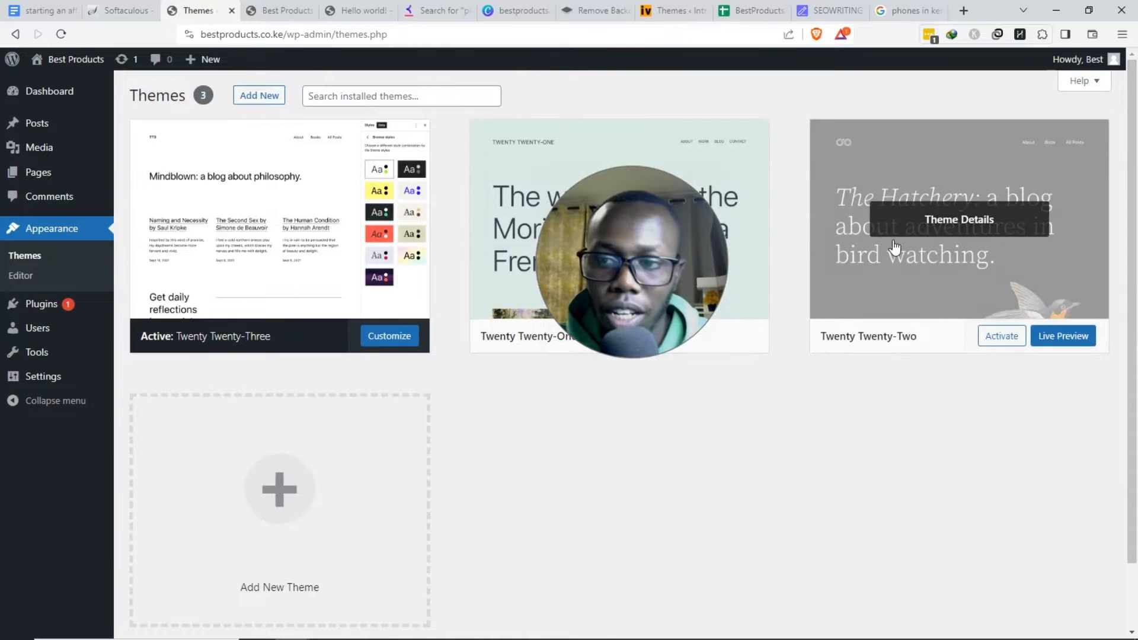
pyautogui.click(931, 274)
pyautogui.click(1086, 600)
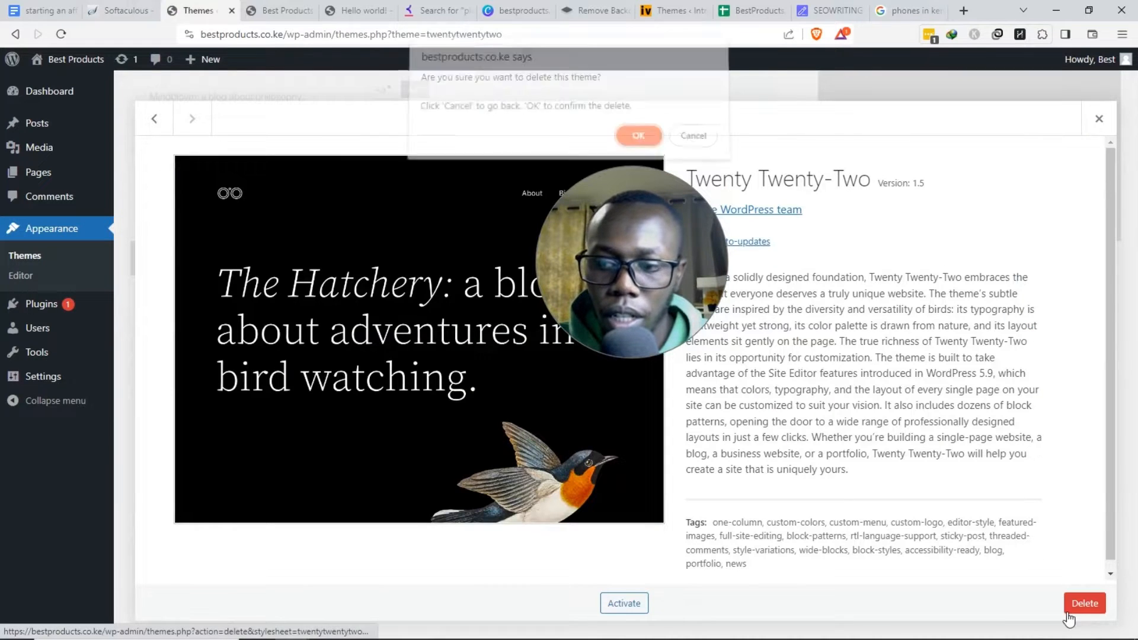
pyautogui.click(638, 143)
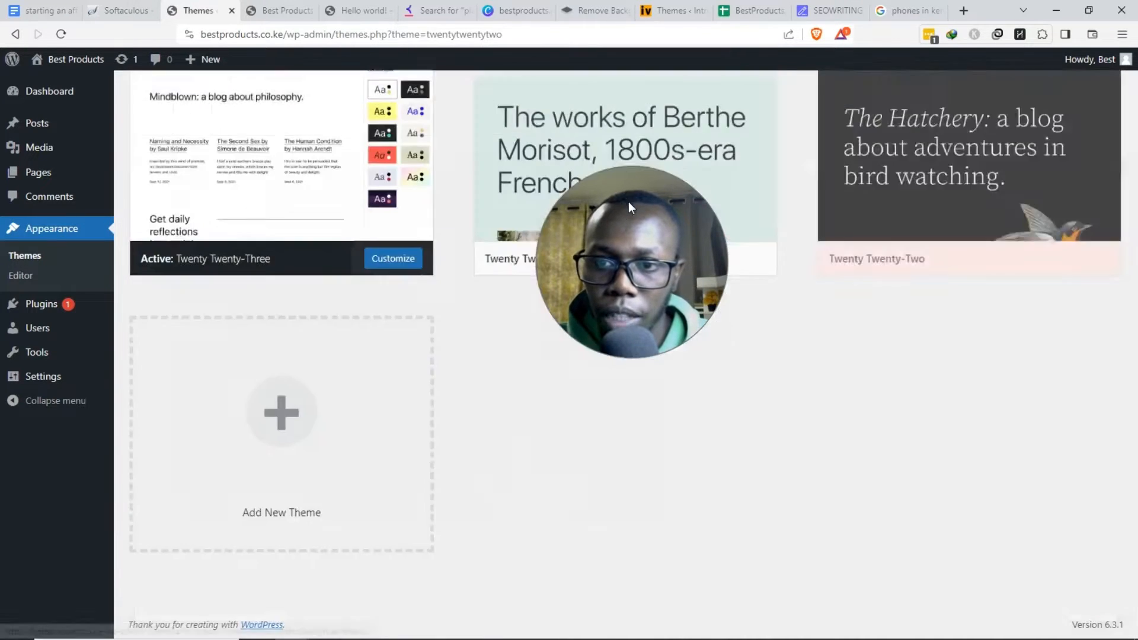
# - Delete Twenty Twenty-One so only Twenty Twenty-Three remains, then go to Add Themes
pyautogui.click(744, 224)
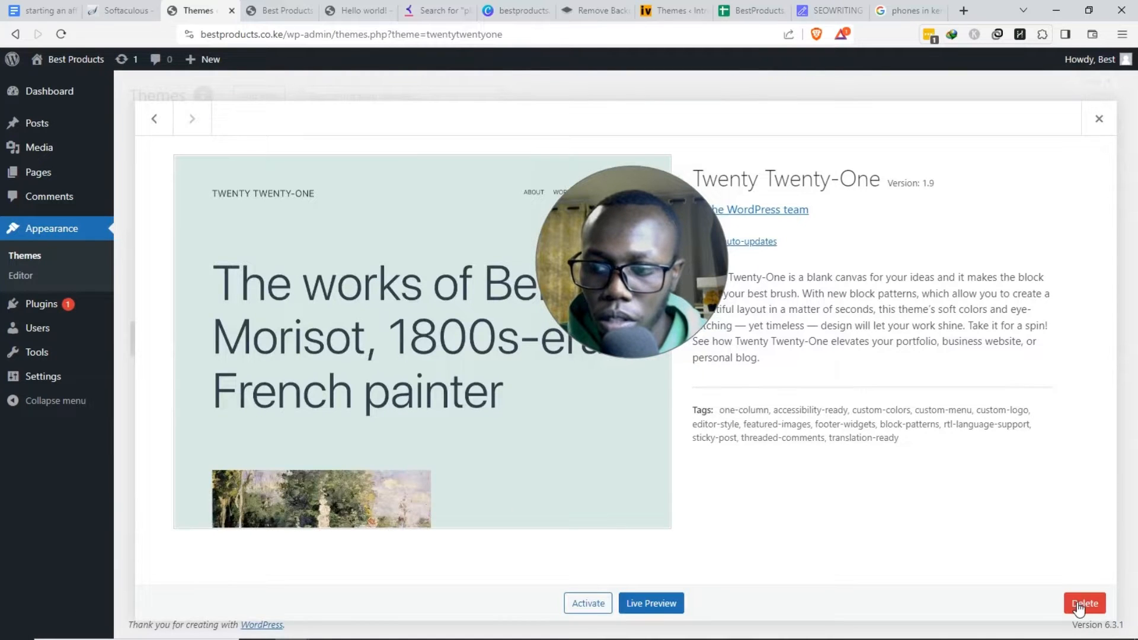
pyautogui.click(1079, 604)
pyautogui.click(632, 142)
pyautogui.click(432, 298)
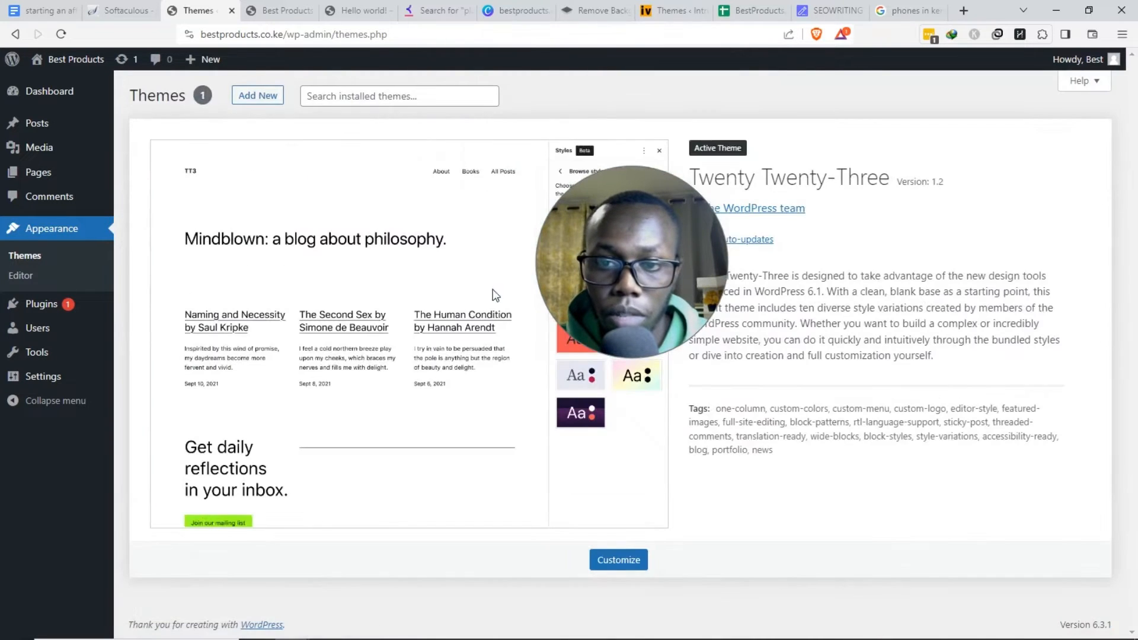
pyautogui.click(249, 109)
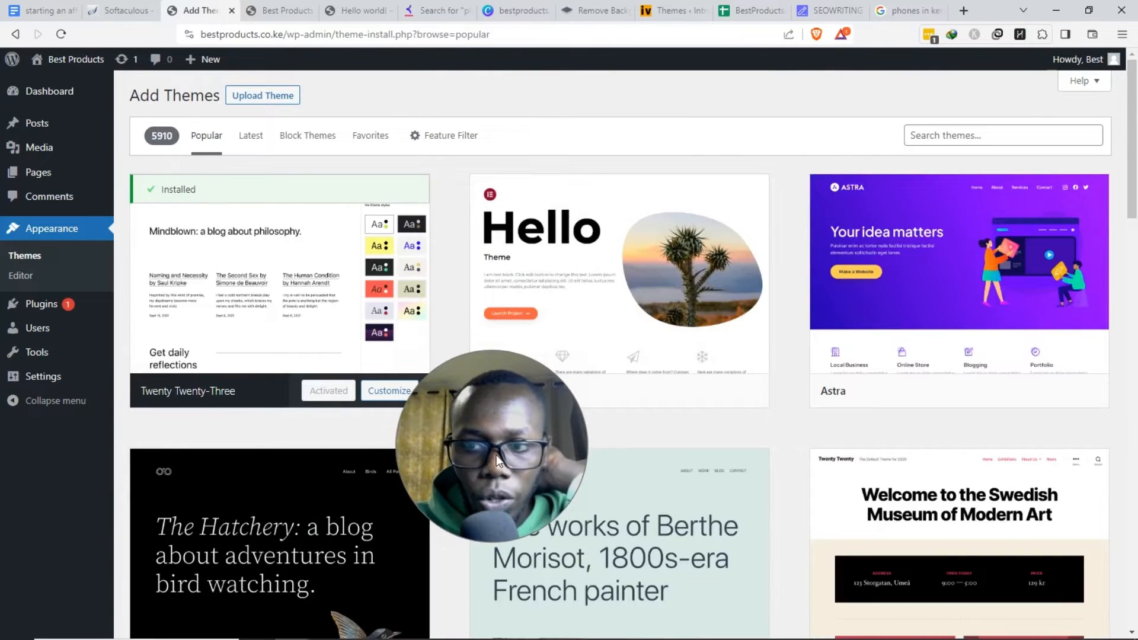
# - Search the theme directory for 'blog storm', then install and activate the Blog Storm theme
pyautogui.scroll(-6, 656, 348)
pyautogui.scroll(6, 657, 348)
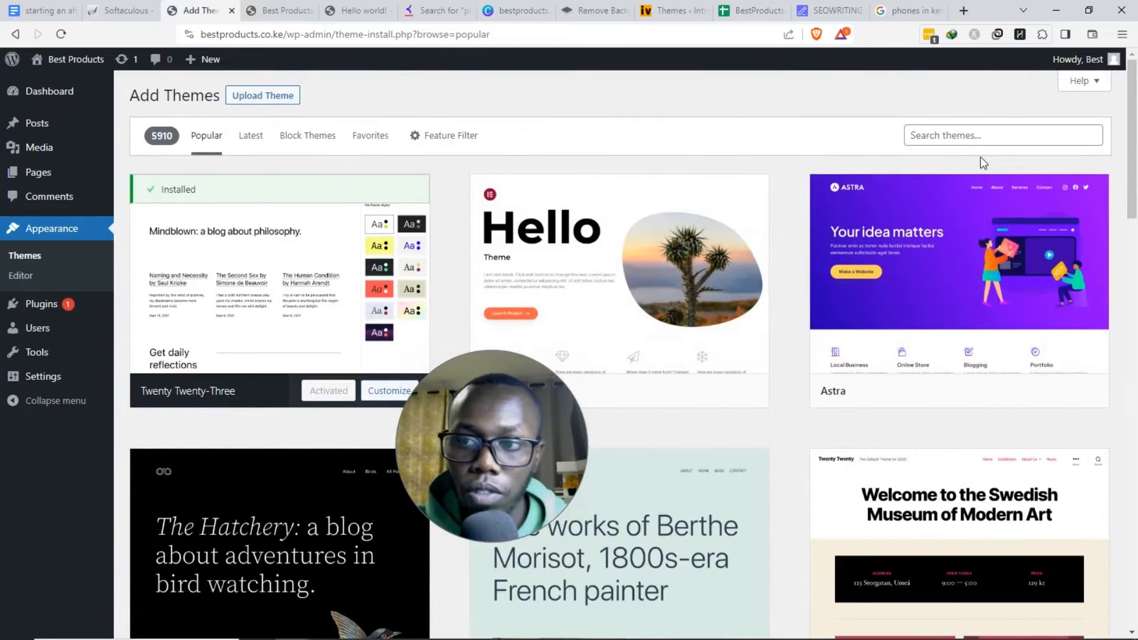
pyautogui.click(977, 141)
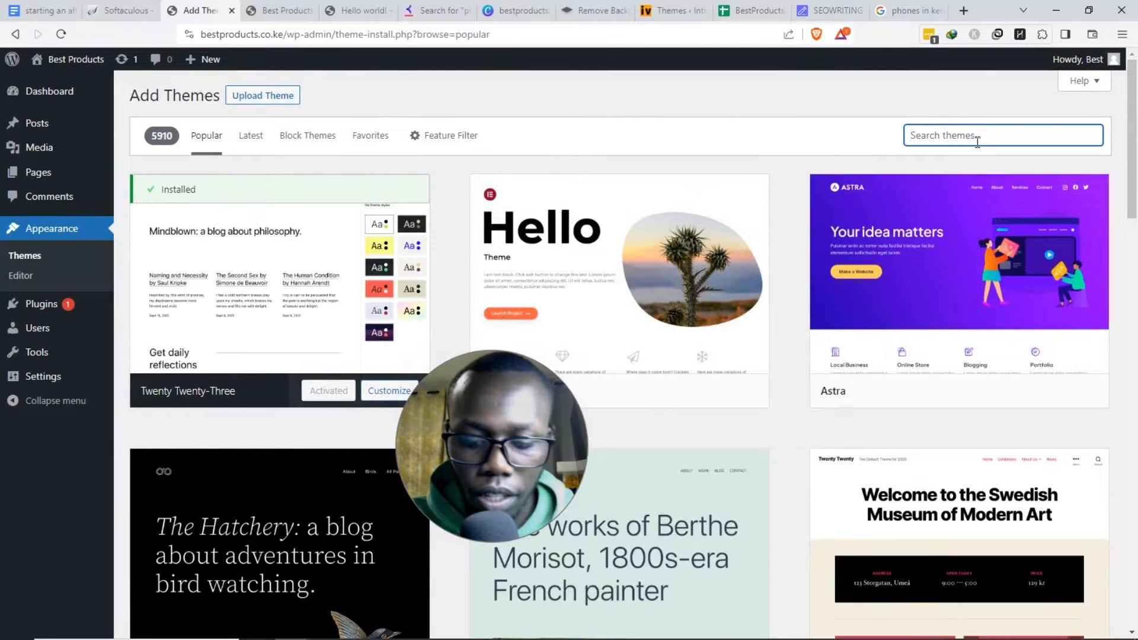
pyautogui.write('blog')
pyautogui.press('BackSpace')
pyautogui.press('BackSpace')
pyautogui.write('log st')
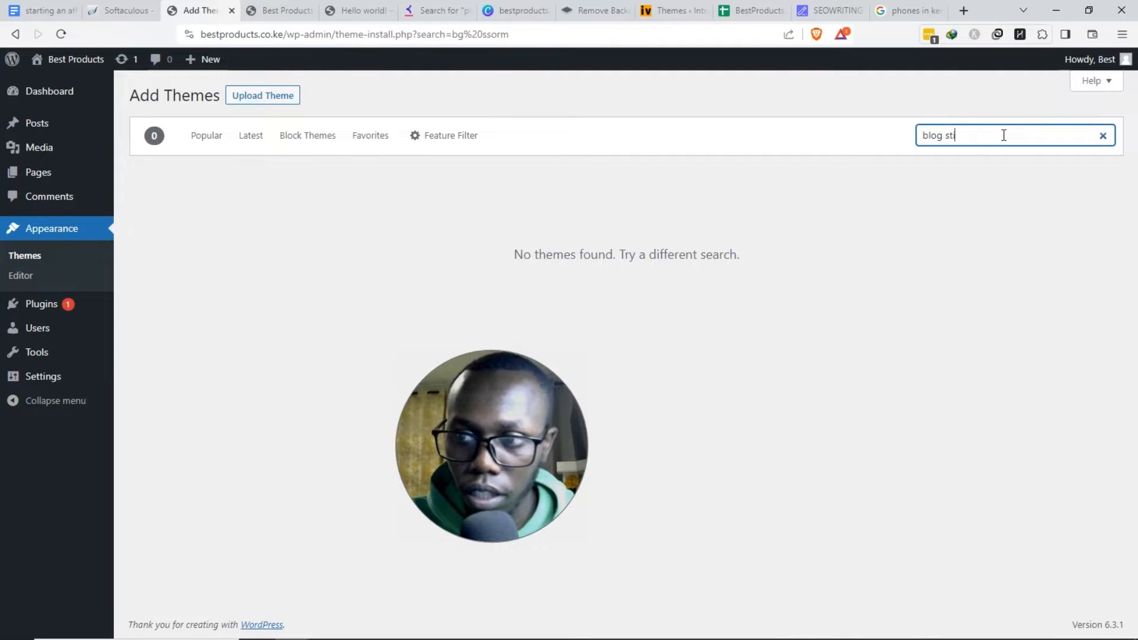
pyautogui.write('orm')
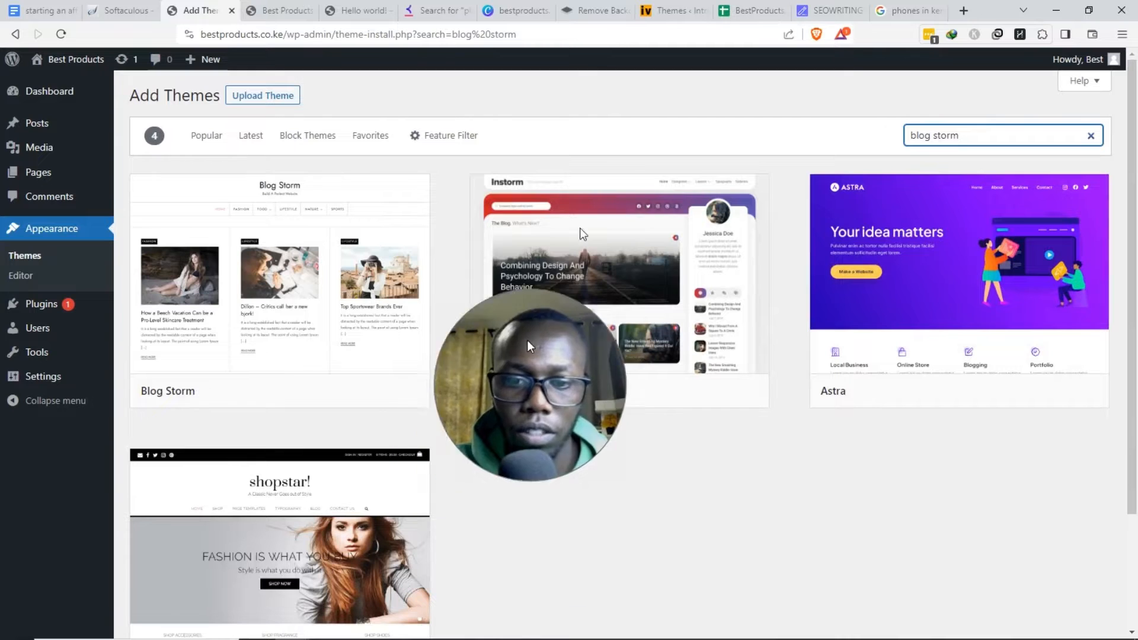
pyautogui.moveTo(327, 391)
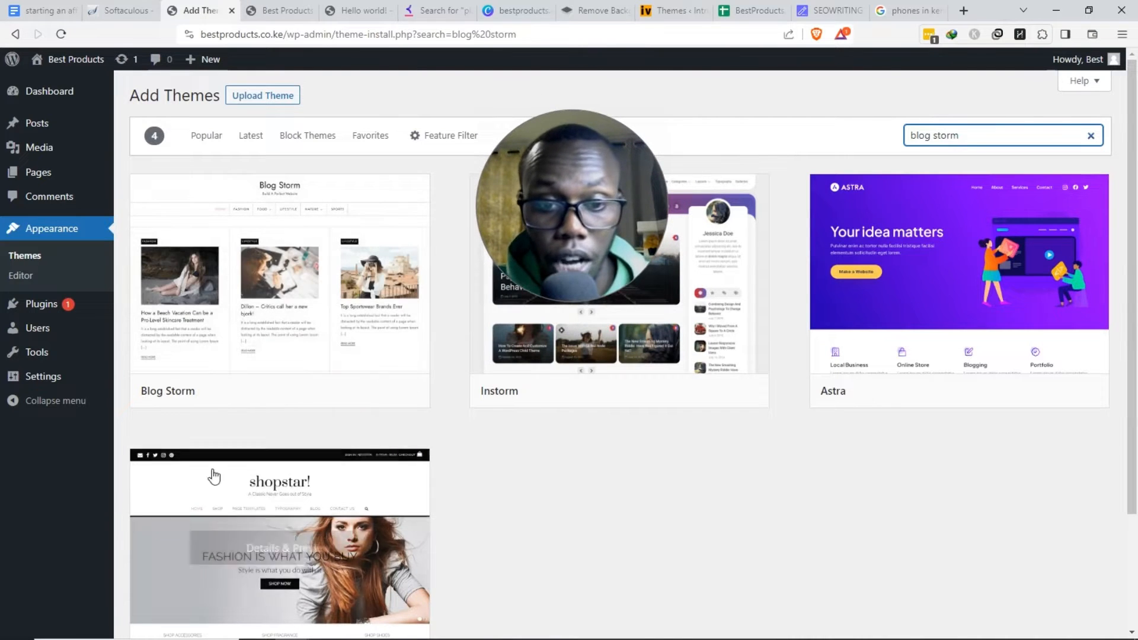
pyautogui.click(339, 393)
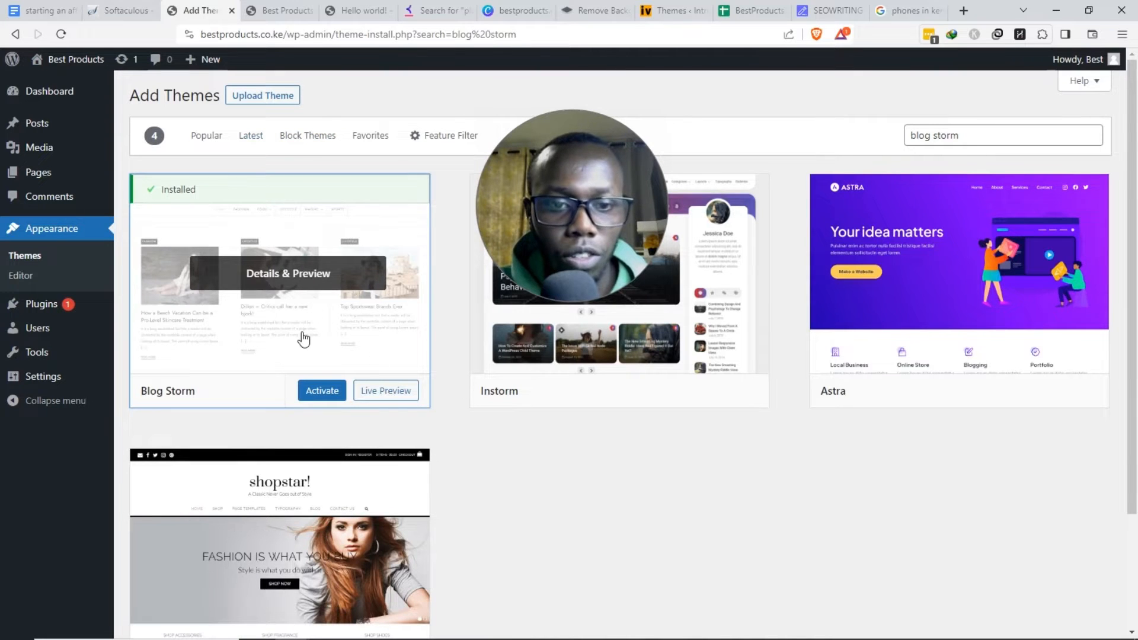
pyautogui.click(335, 403)
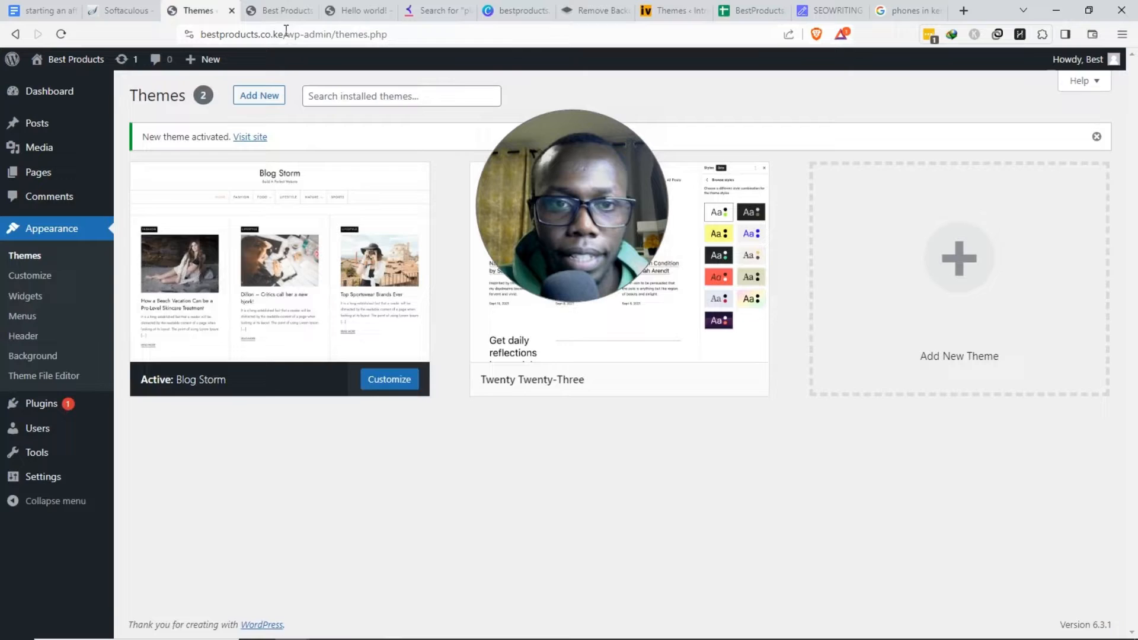
# - Reload the live site to confirm it now uses the Blog Storm theme
pyautogui.click(279, 11)
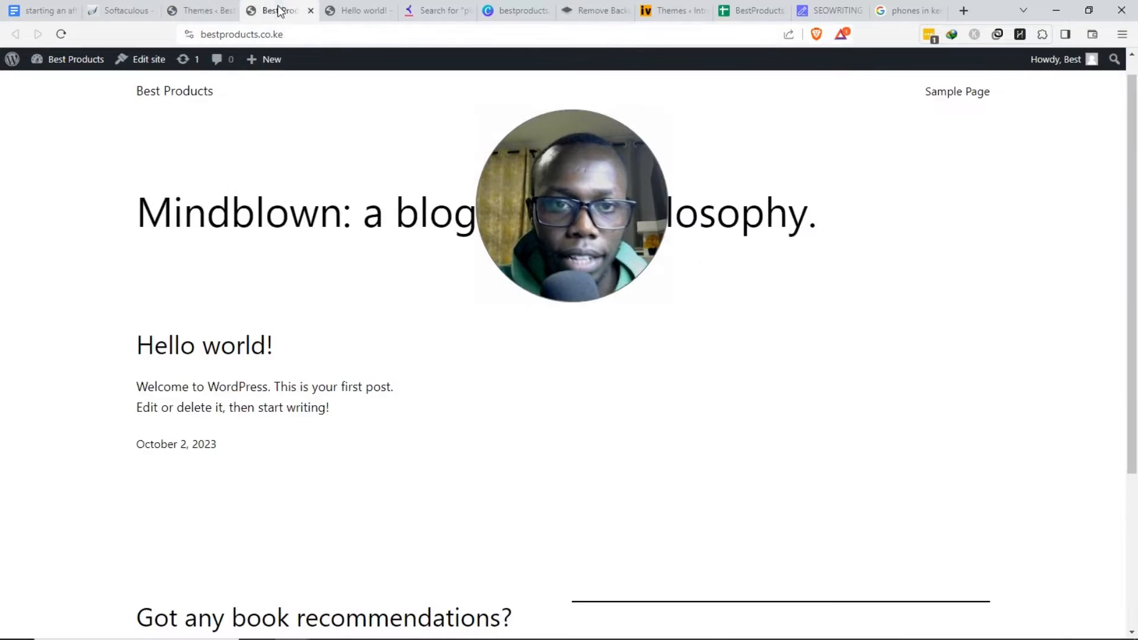
pyautogui.press('F5')
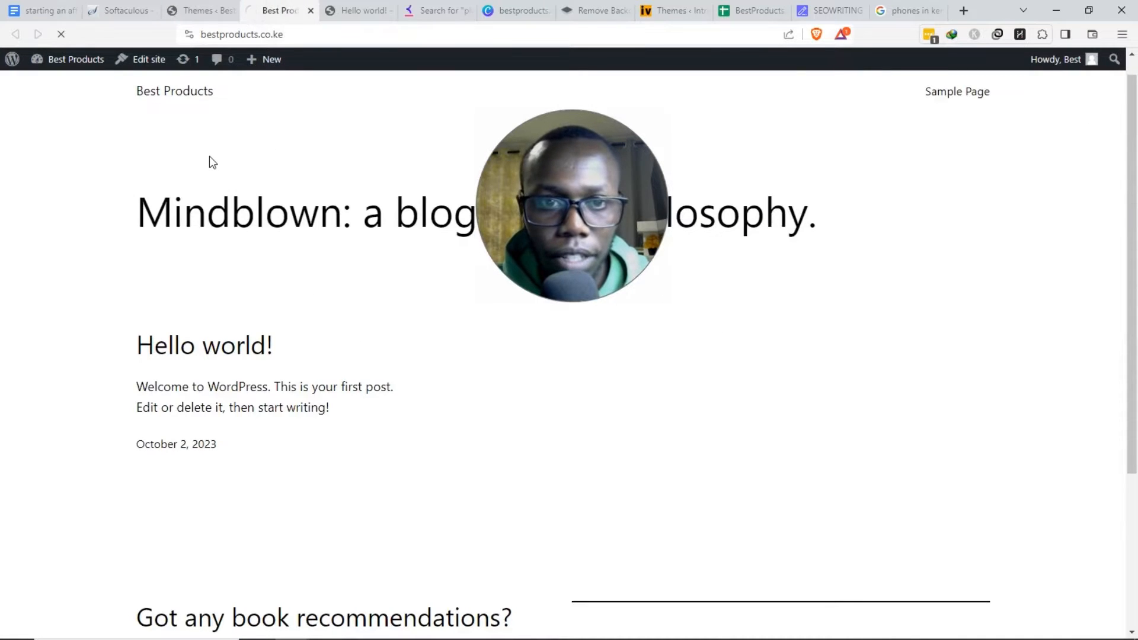
pyautogui.scroll(-2, 399, 316)
pyautogui.scroll(1, 399, 315)
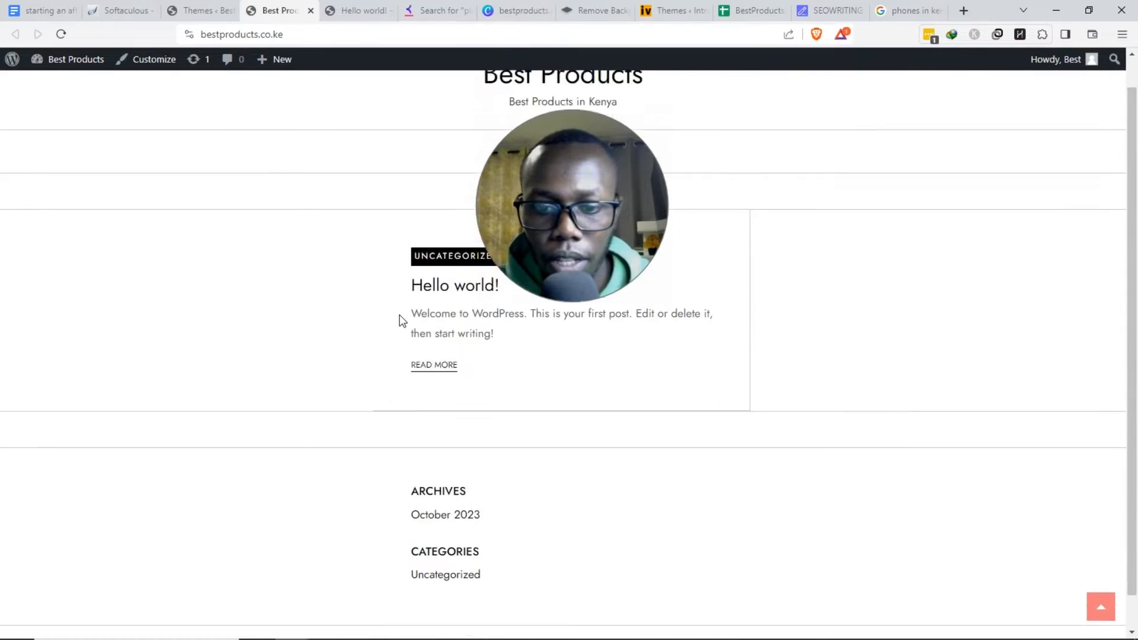
pyautogui.scroll(1, 401, 320)
pyautogui.scroll(-1, 401, 318)
pyautogui.scroll(1, 400, 318)
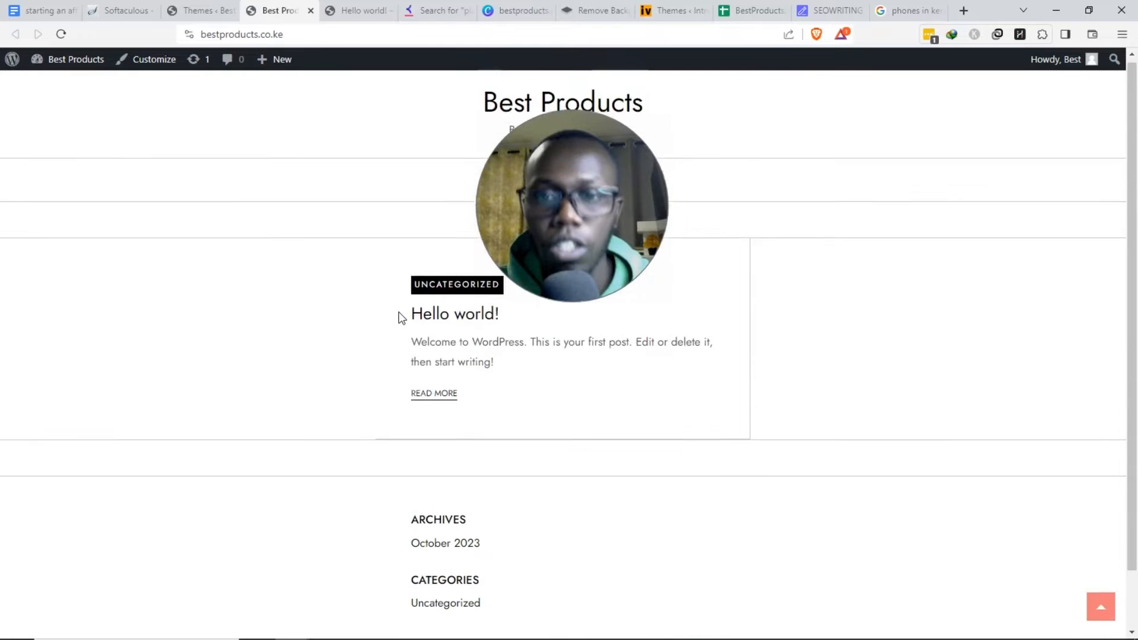
pyautogui.click(47, 10)
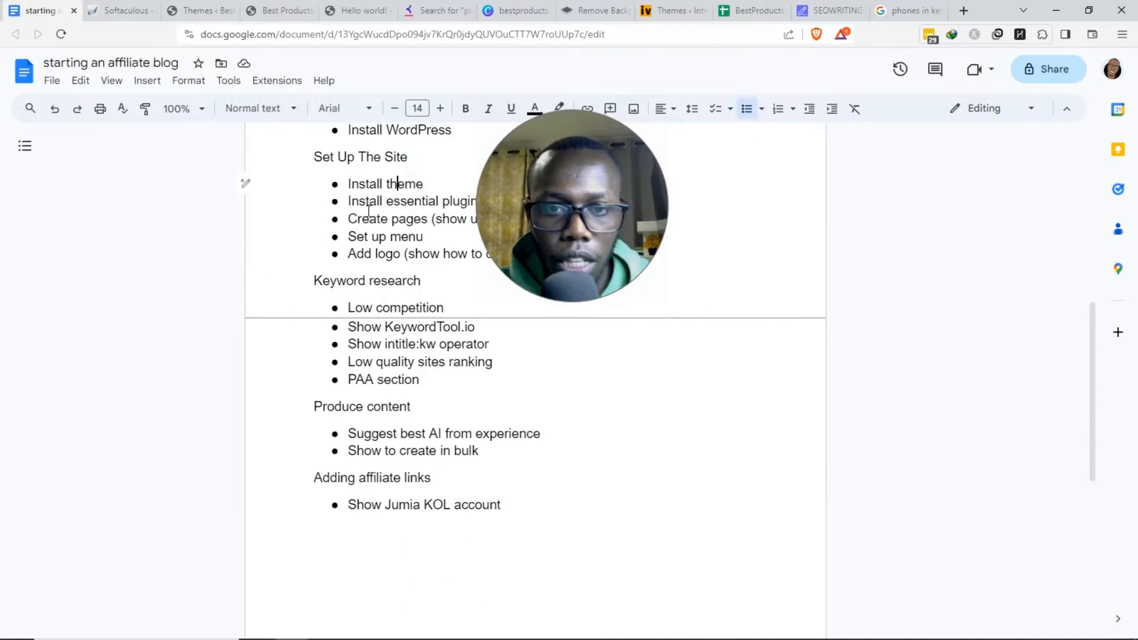
# - Go to Plugins > Add New and show the Popular listing with Contact Form 7, Elementor and Yoast SEO
pyautogui.click(196, 10)
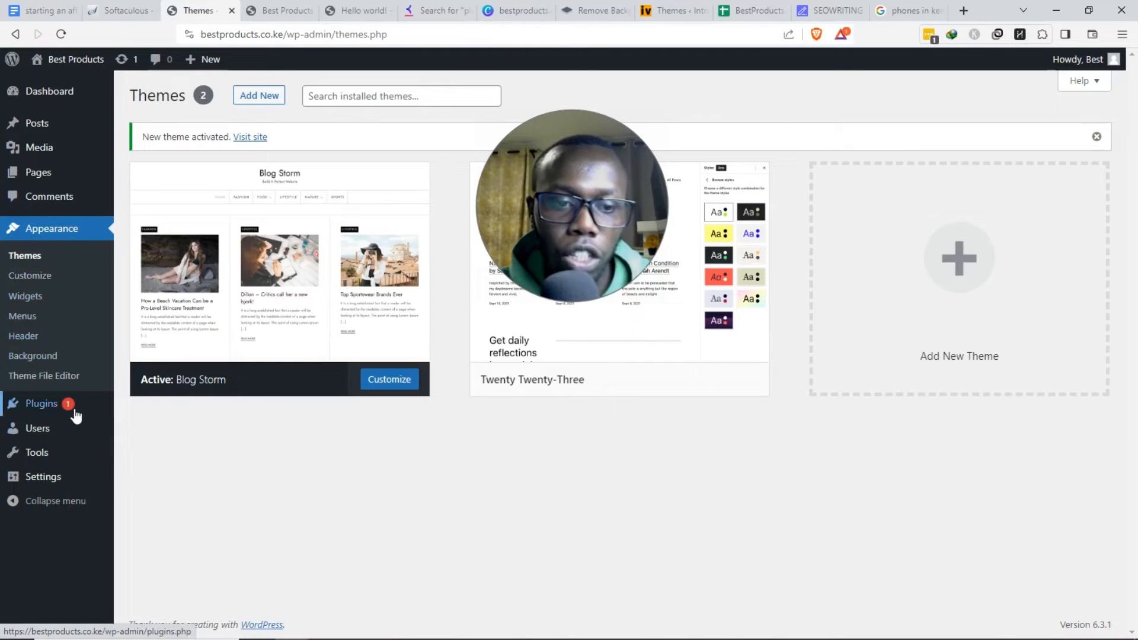
pyautogui.moveTo(68, 408)
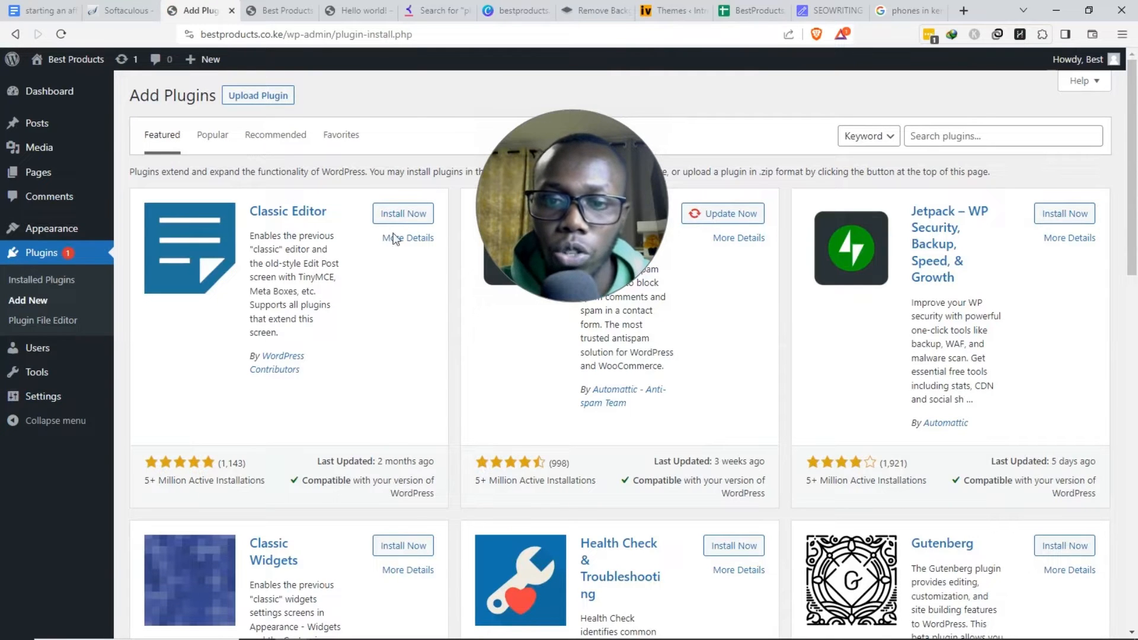
pyautogui.moveTo(557, 223); pyautogui.dragTo(612, 397)
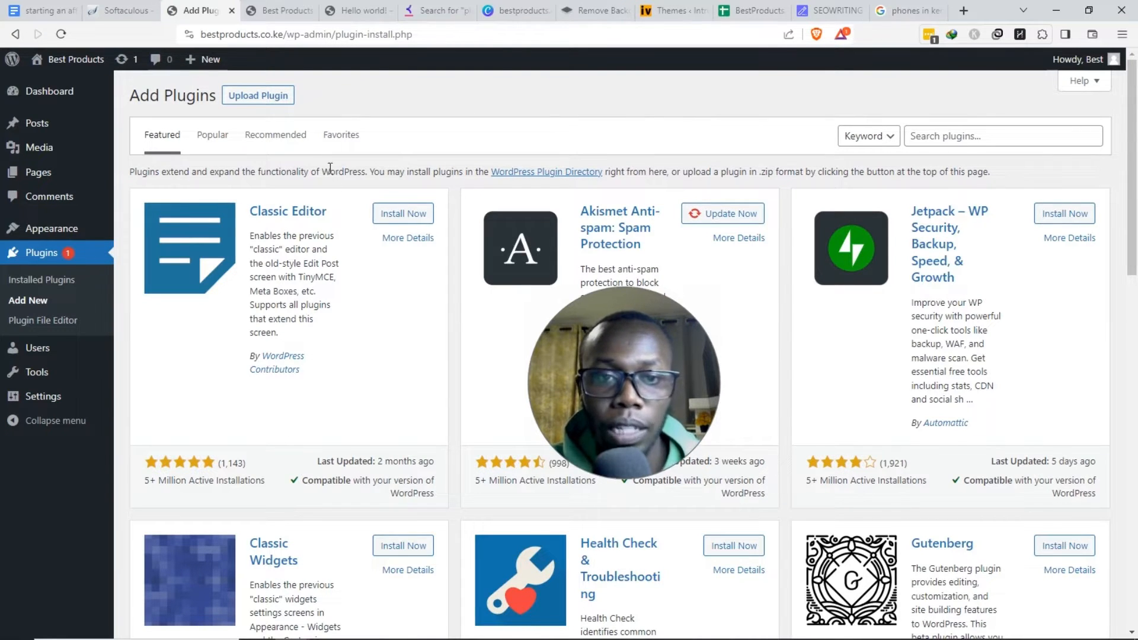
pyautogui.click(211, 136)
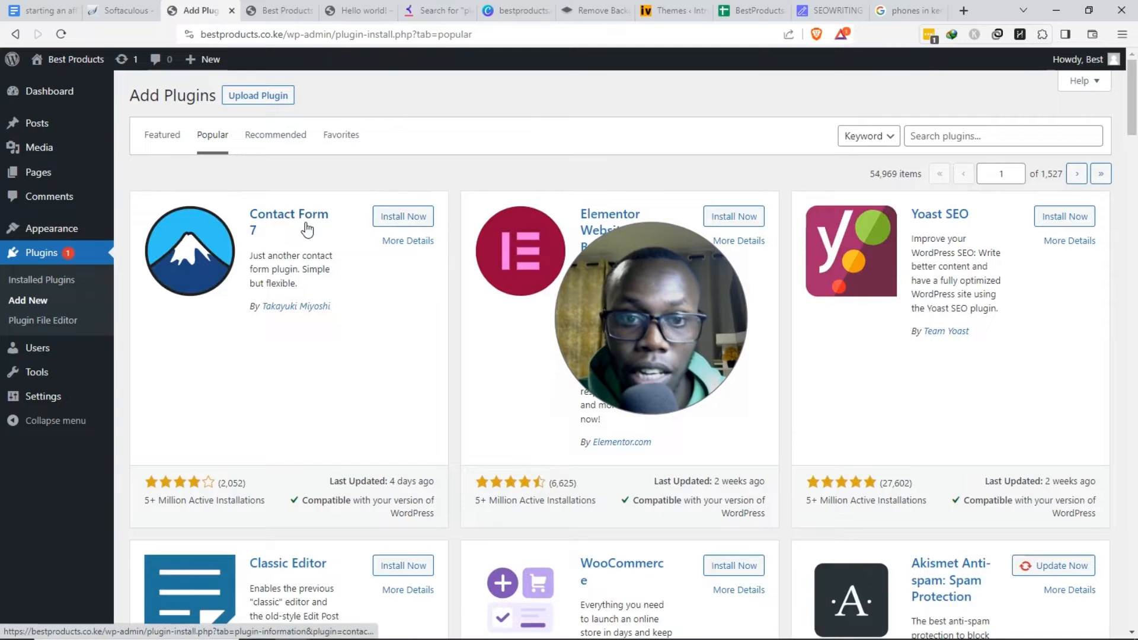
# - Install the Contact Form 7 and LiteSpeed Cache plugins from the Popular listing
pyautogui.click(408, 218)
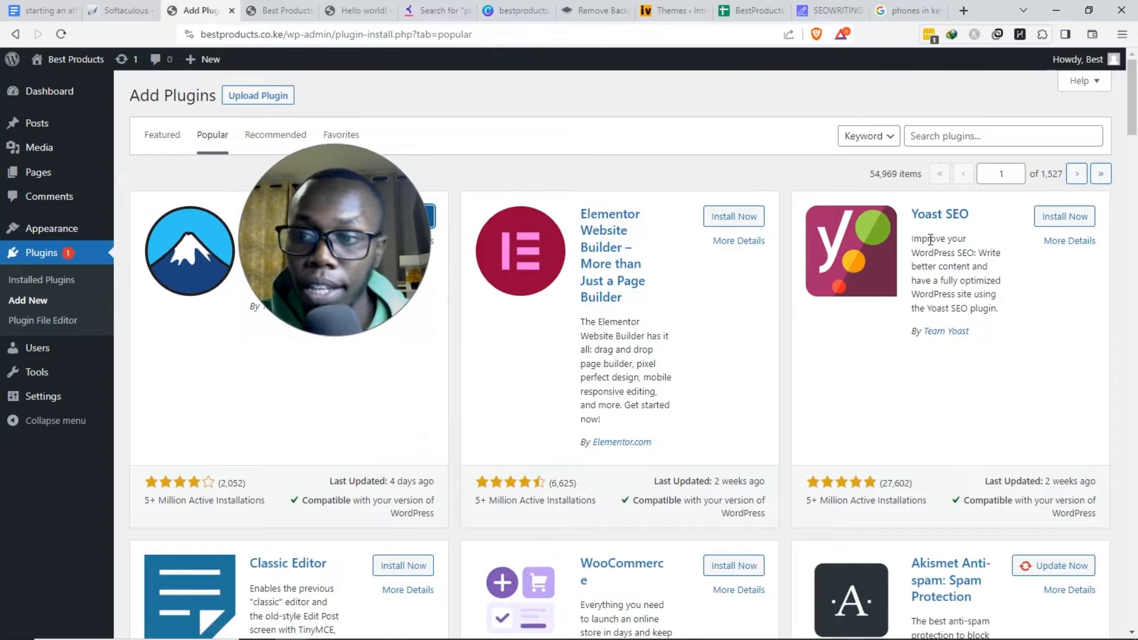
pyautogui.scroll(-2, 864, 313)
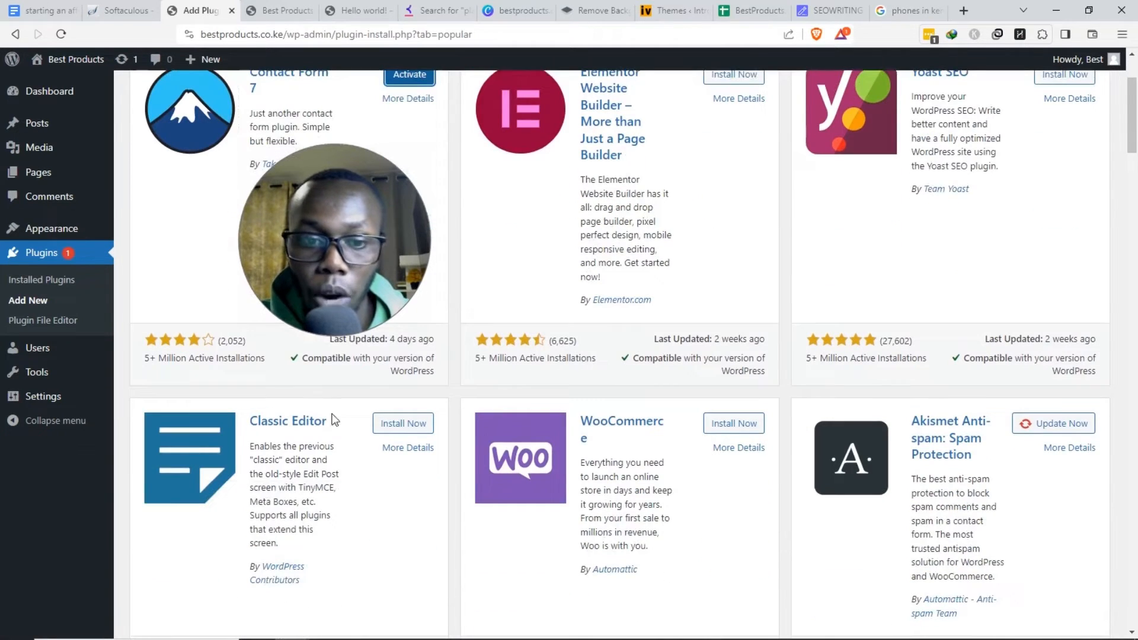
pyautogui.scroll(-2, 470, 361)
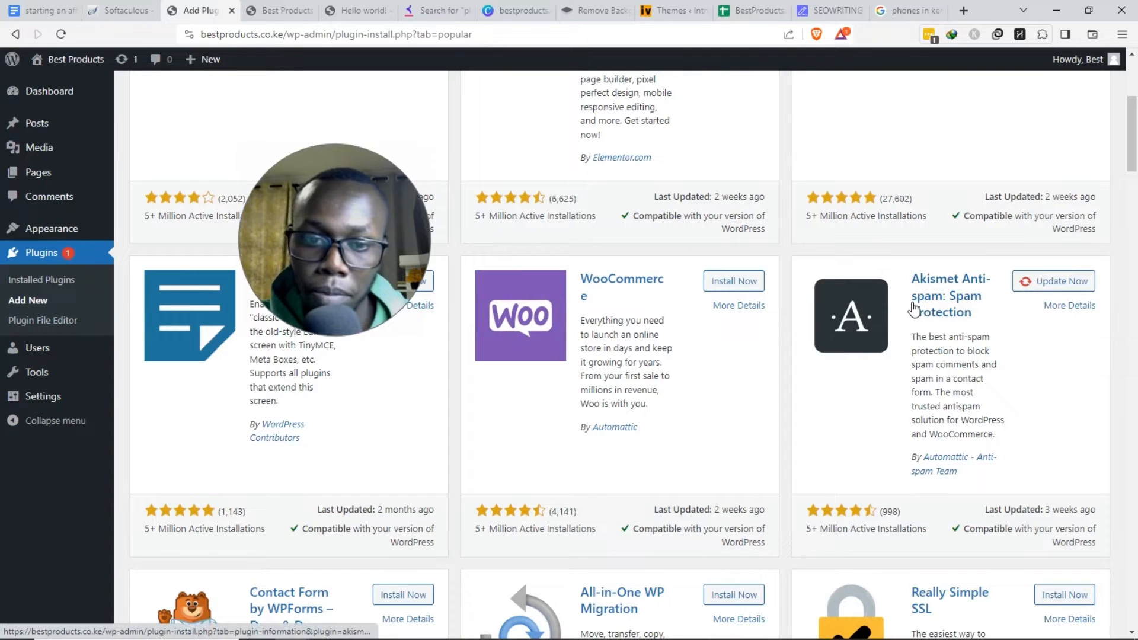
pyautogui.scroll(-2, 716, 406)
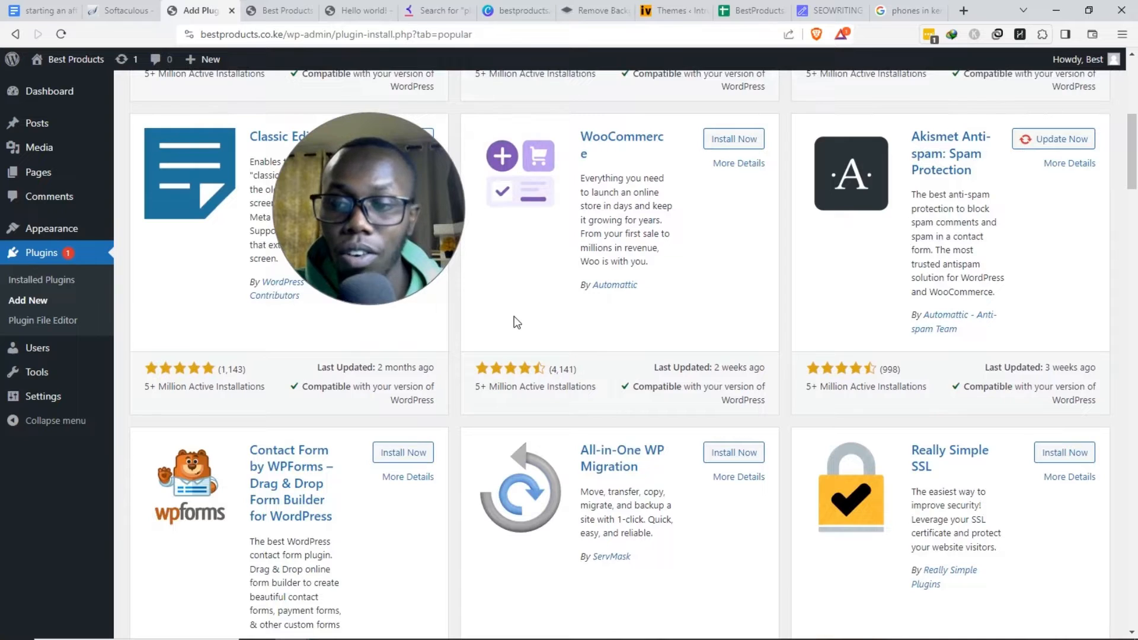
pyautogui.scroll(-6, 522, 315)
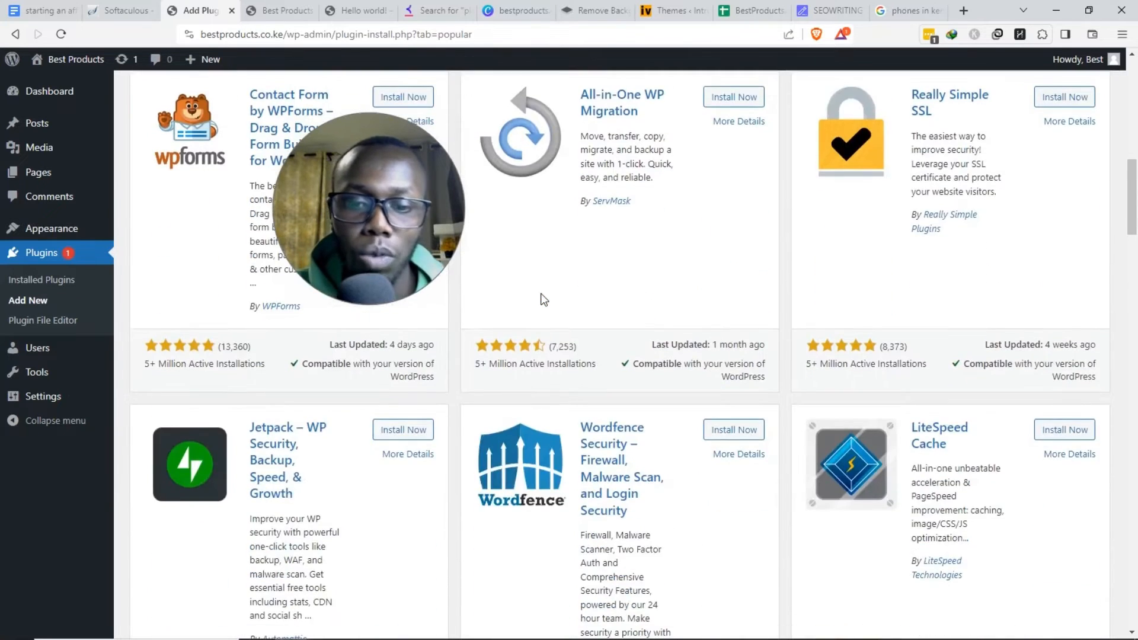
pyautogui.scroll(-1, 541, 298)
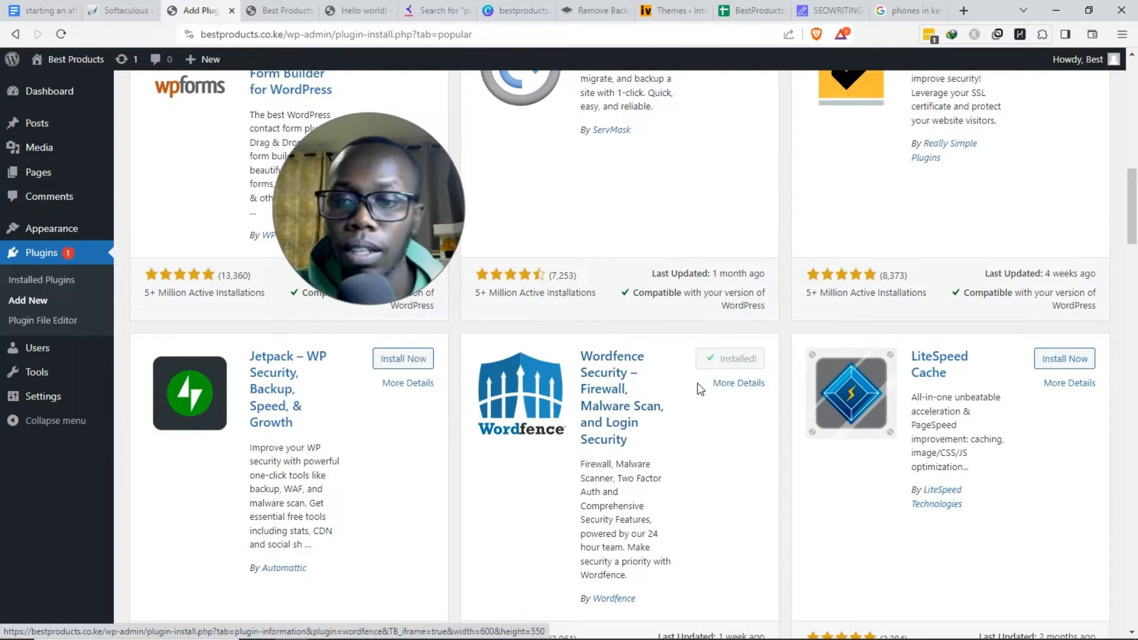
pyautogui.moveTo(329, 227); pyautogui.dragTo(439, 261)
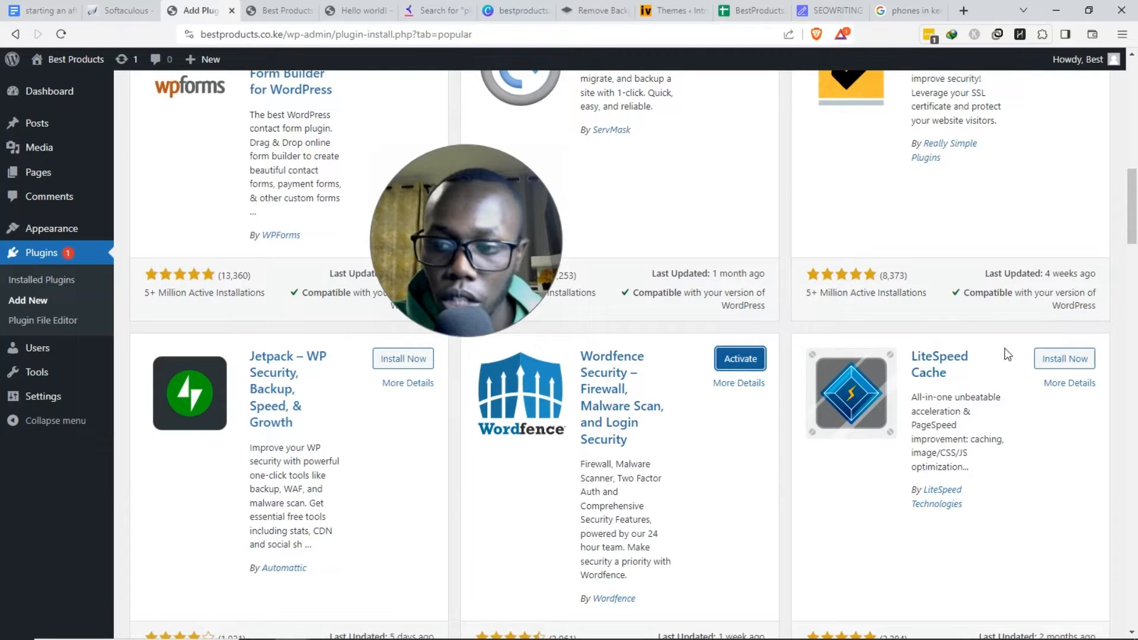
pyautogui.click(1069, 367)
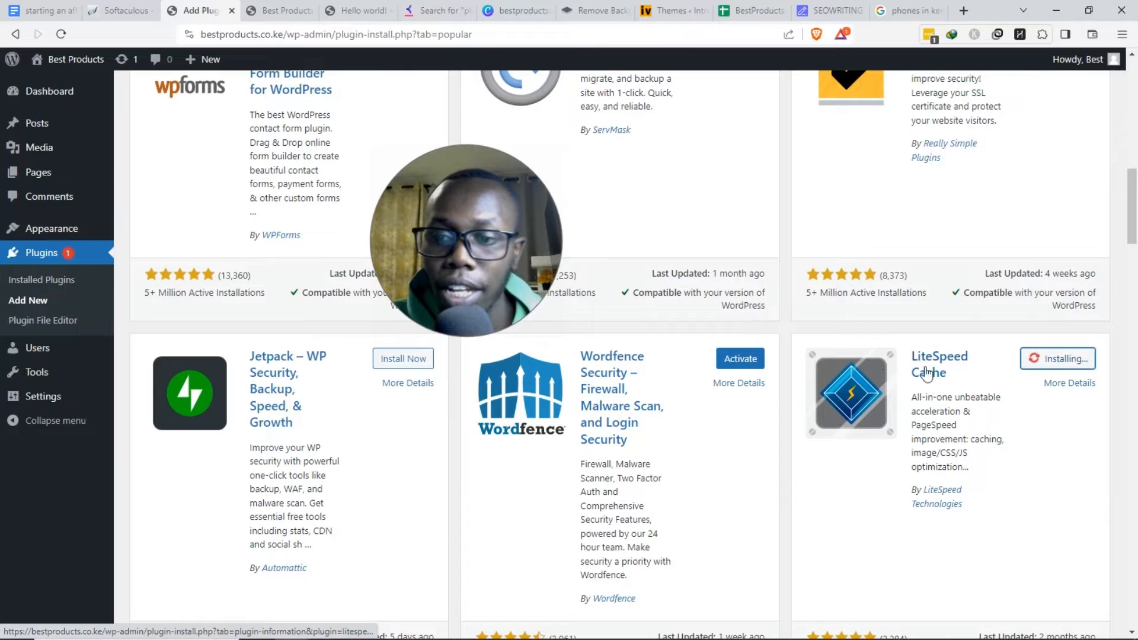
# - Install the Site Kit by Google, Redirection and Rank Math SEO plugins further down the list
pyautogui.scroll(-6, 631, 337)
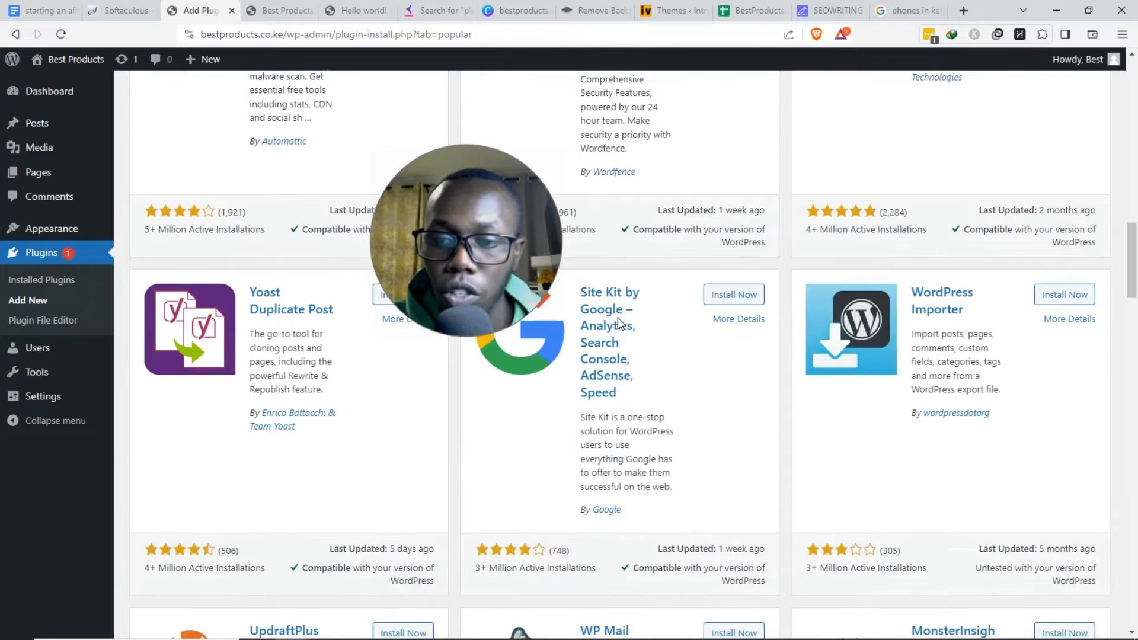
pyautogui.moveTo(505, 254); pyautogui.dragTo(460, 198)
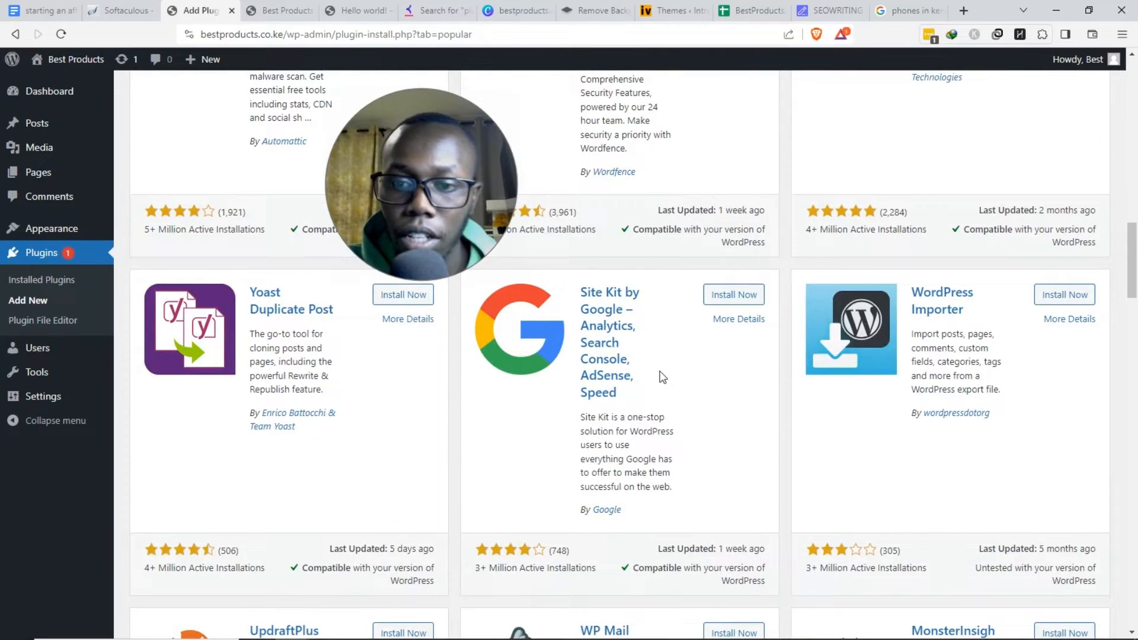
pyautogui.click(741, 299)
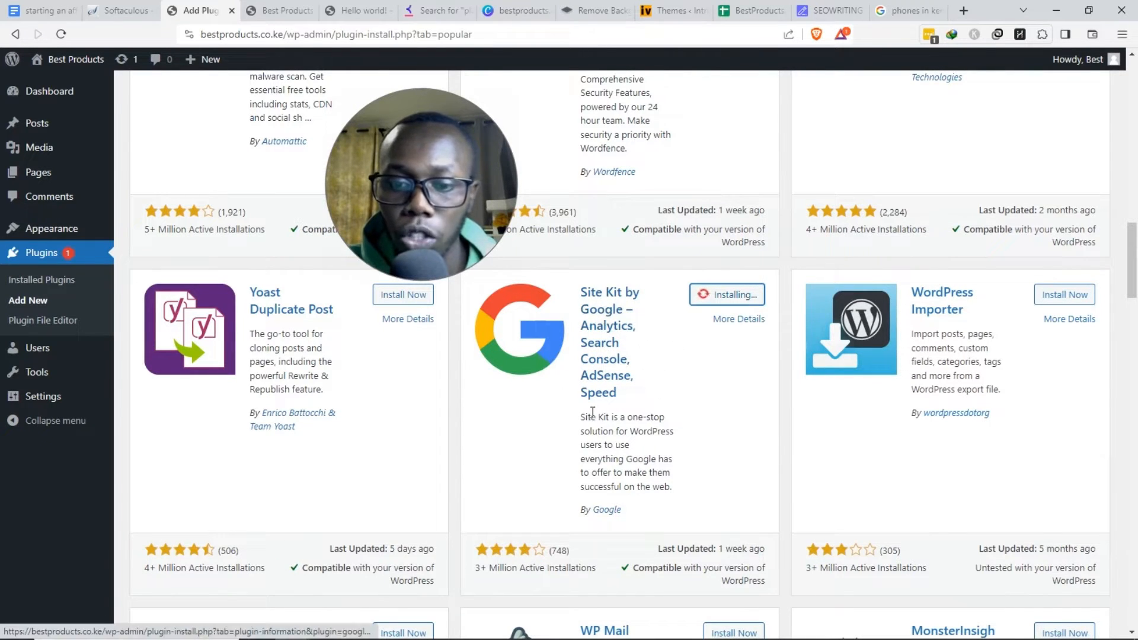
pyautogui.scroll(-5, 603, 314)
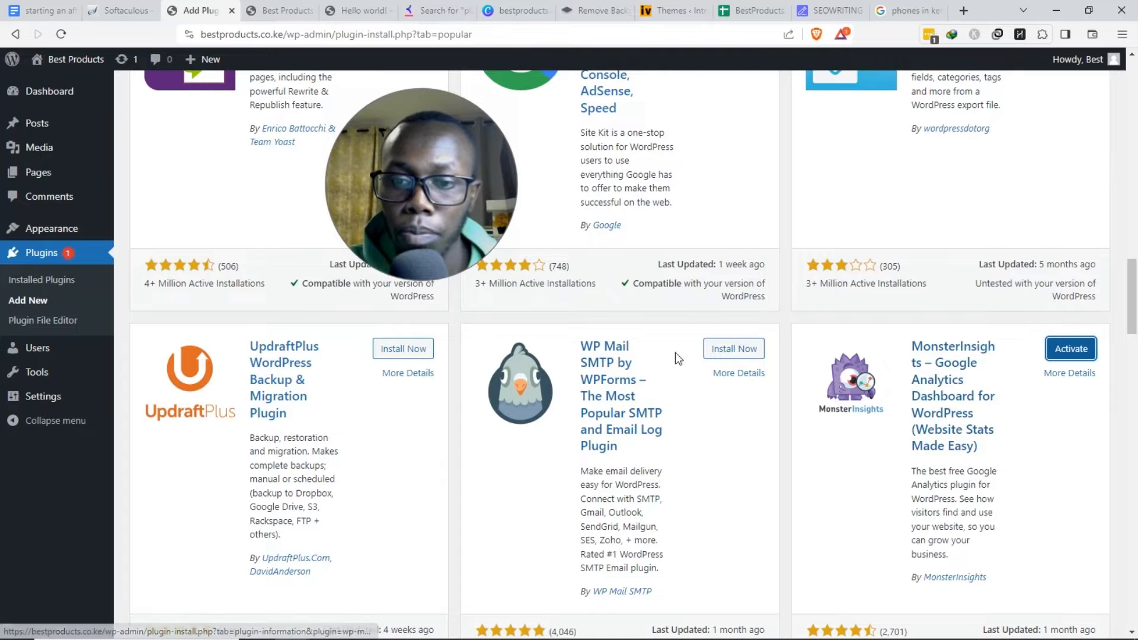
pyautogui.scroll(-3, 771, 296)
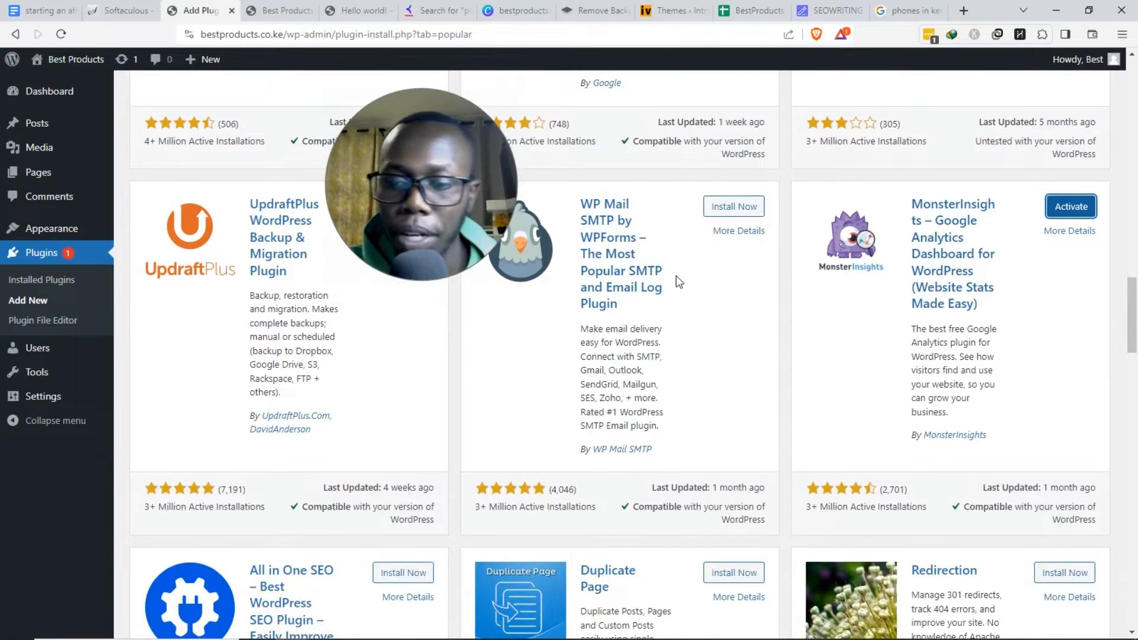
pyautogui.scroll(-2, 679, 279)
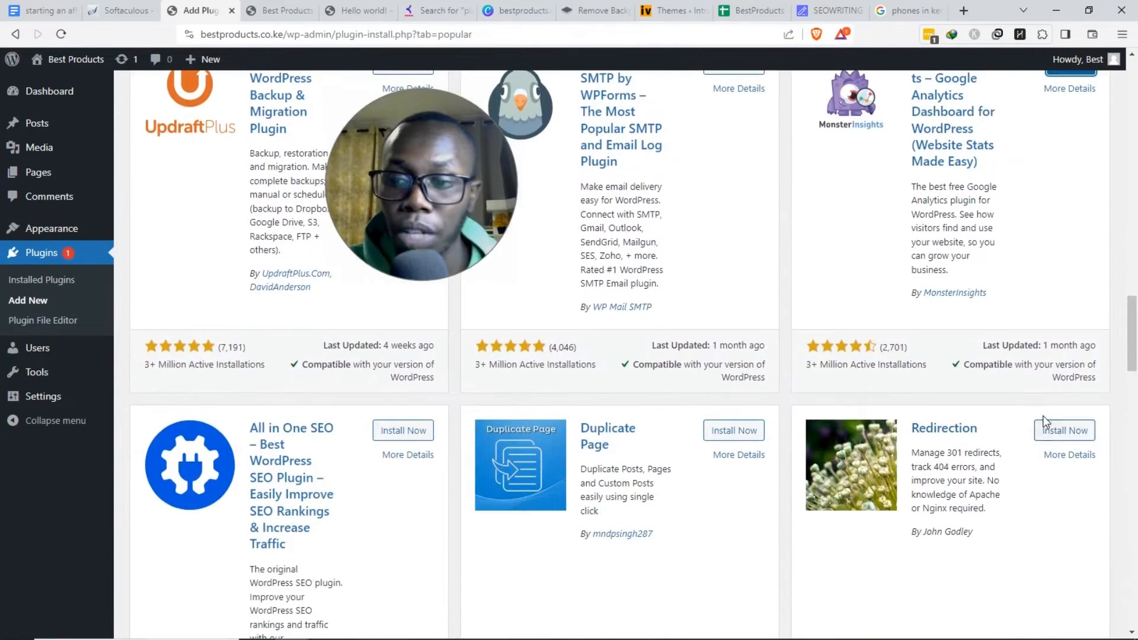
pyautogui.click(1065, 436)
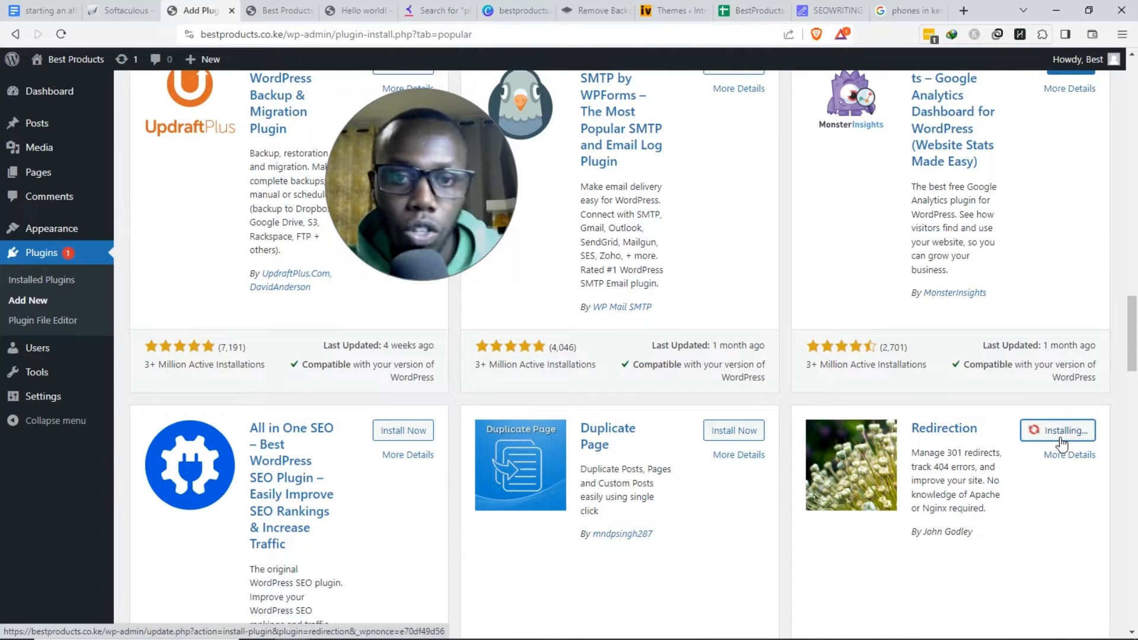
pyautogui.scroll(-7, 946, 441)
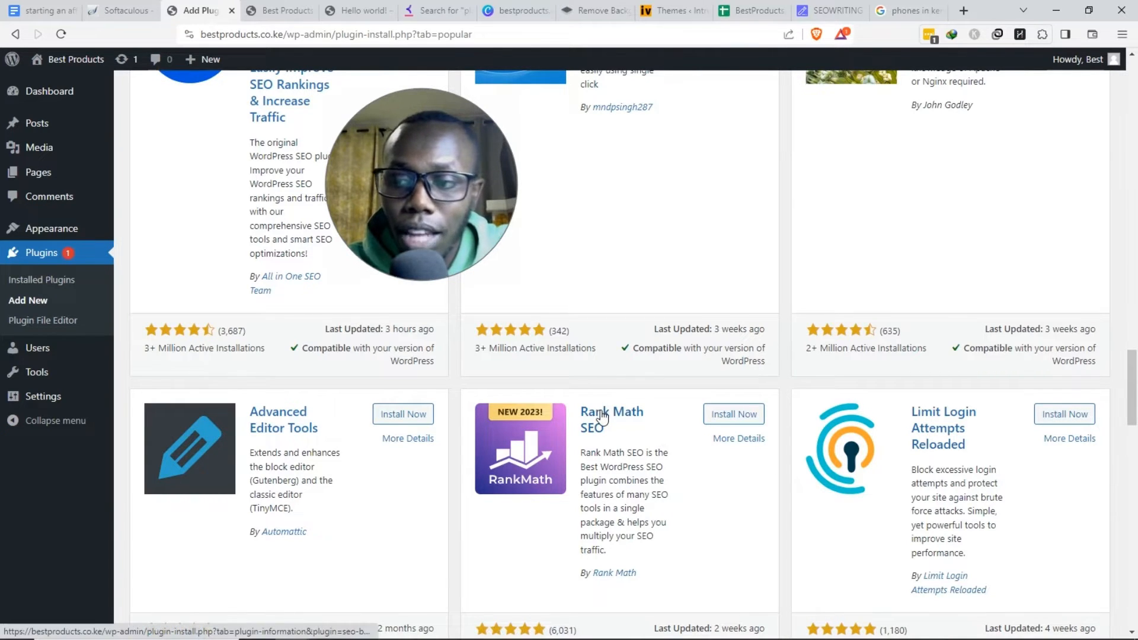
pyautogui.moveTo(1132, 353); pyautogui.dragTo(1136, 388)
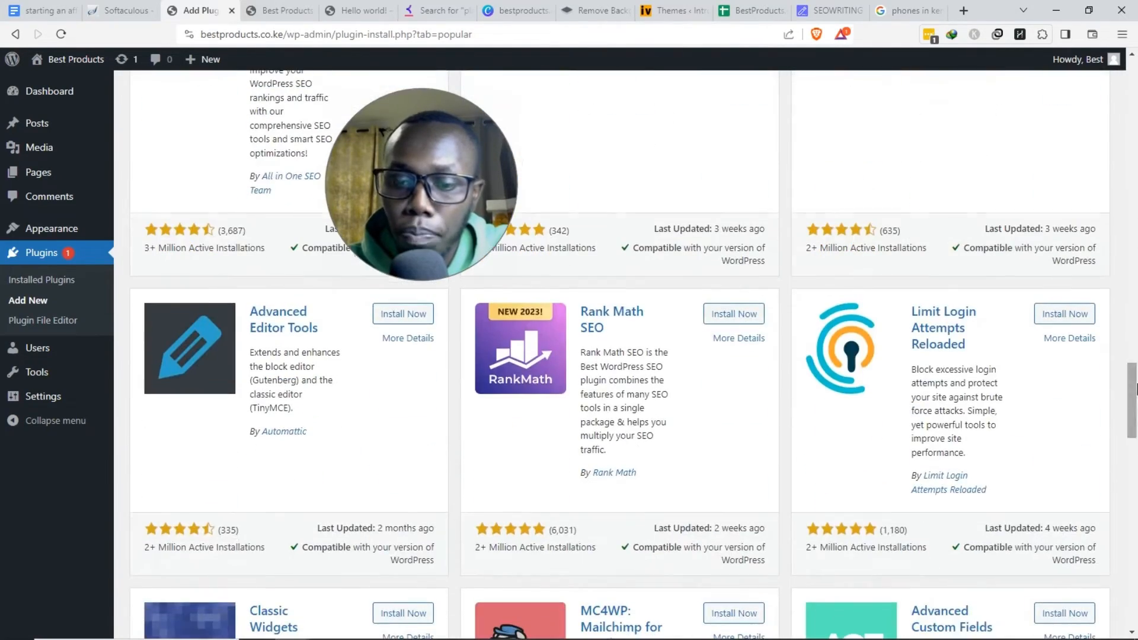
pyautogui.click(734, 313)
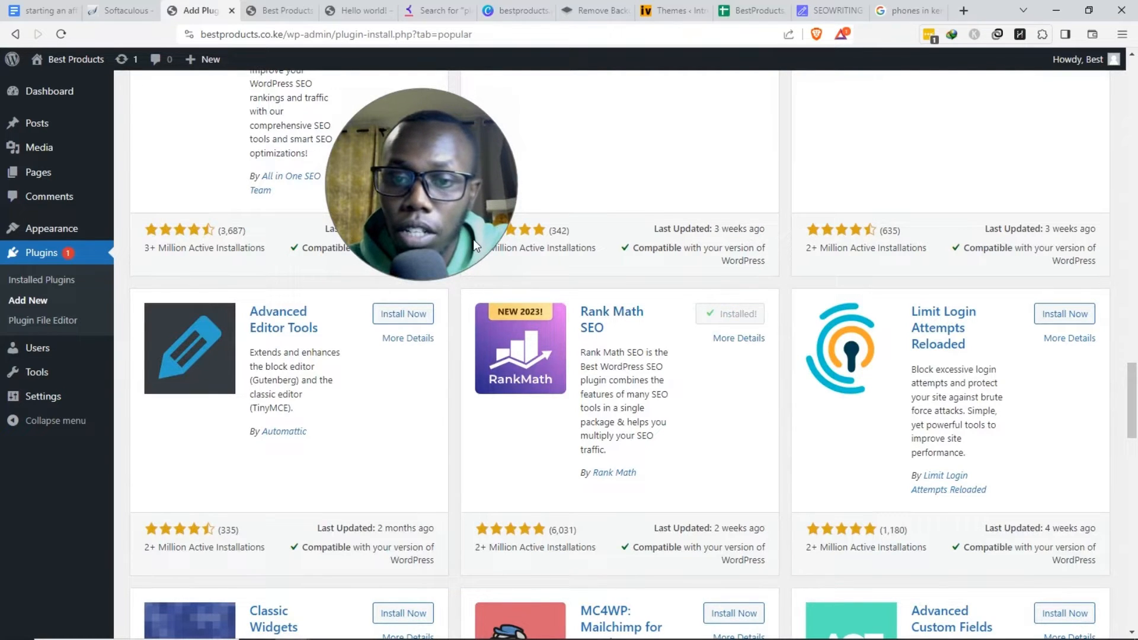
pyautogui.scroll(1, 403, 237)
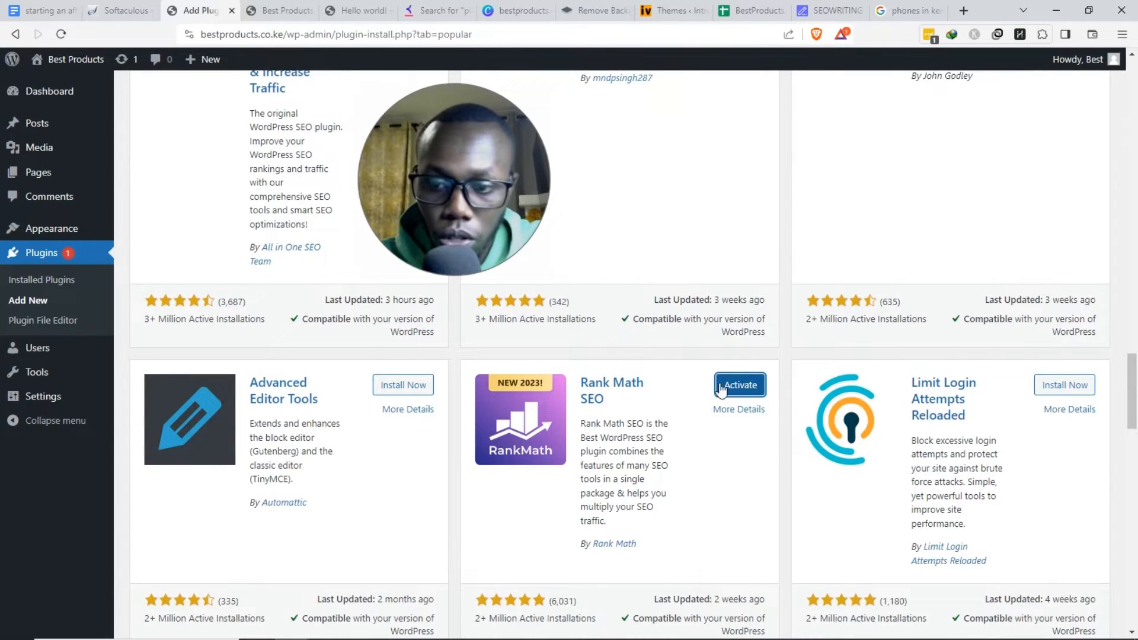
# - Activate the Rank Math SEO plugin and look over its setup wizard
pyautogui.click(728, 386)
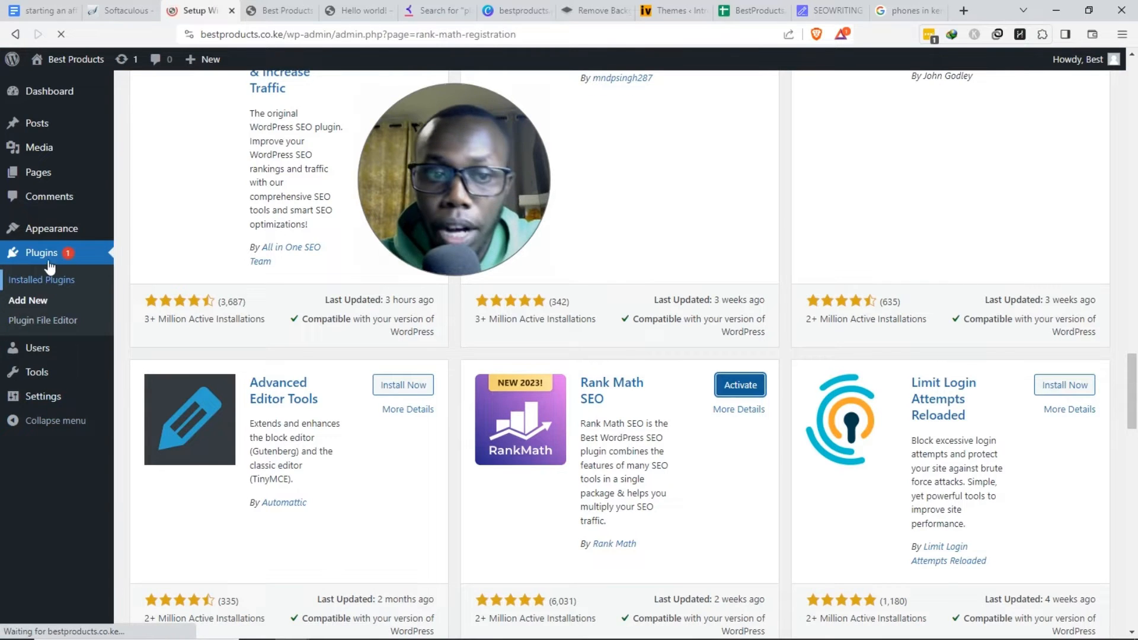
pyautogui.hotkey('ctrl', 'Tab')
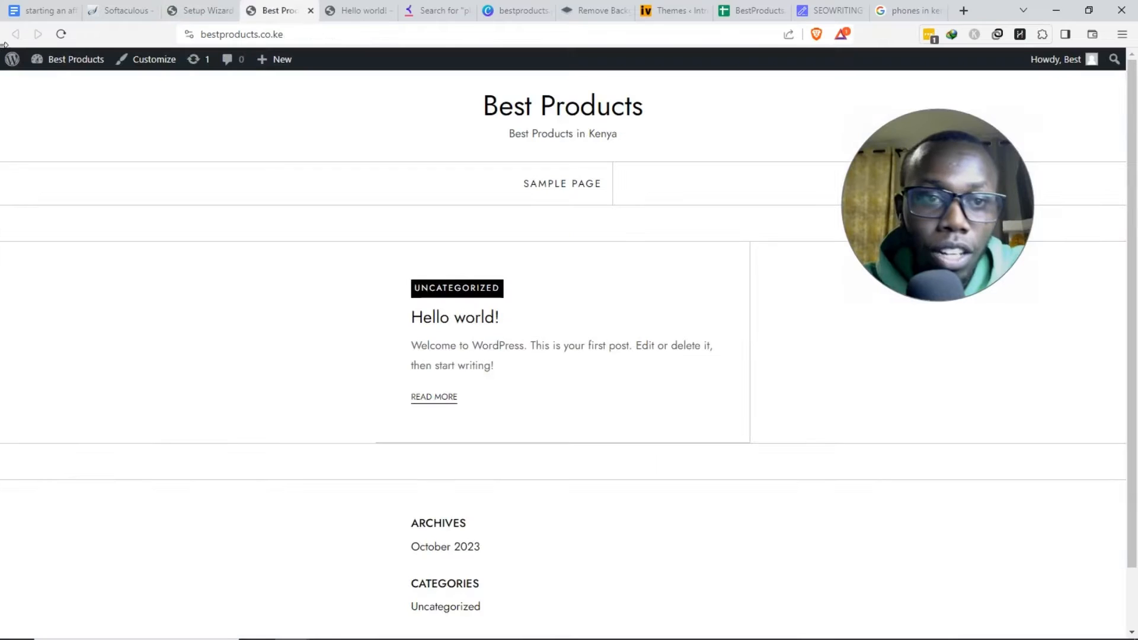
pyautogui.click(203, 7)
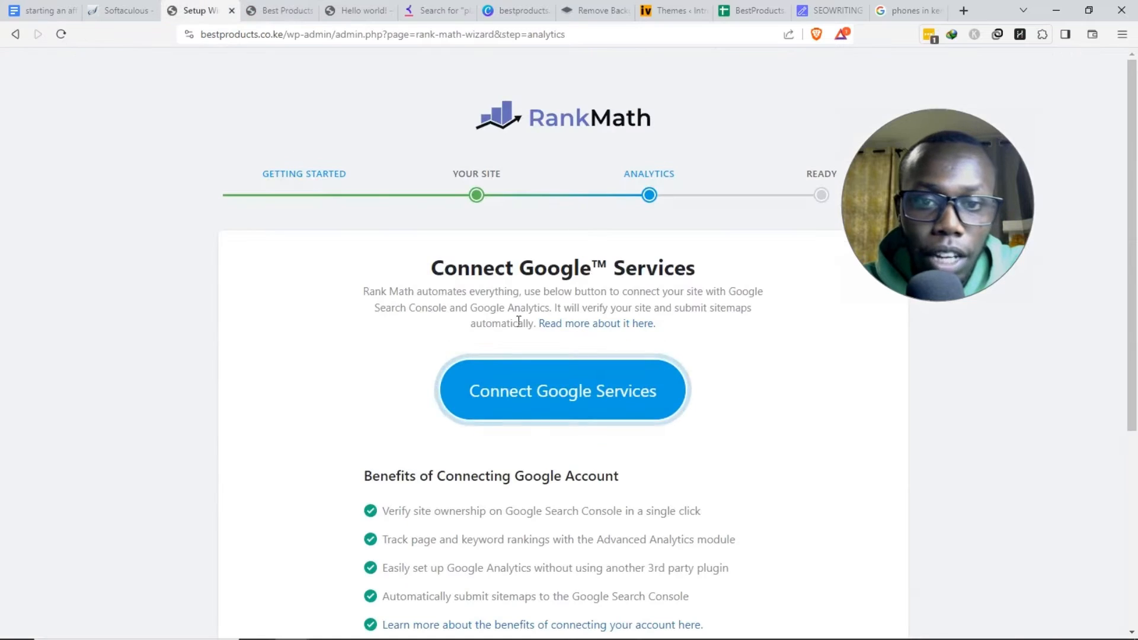
pyautogui.scroll(-2, 405, 410)
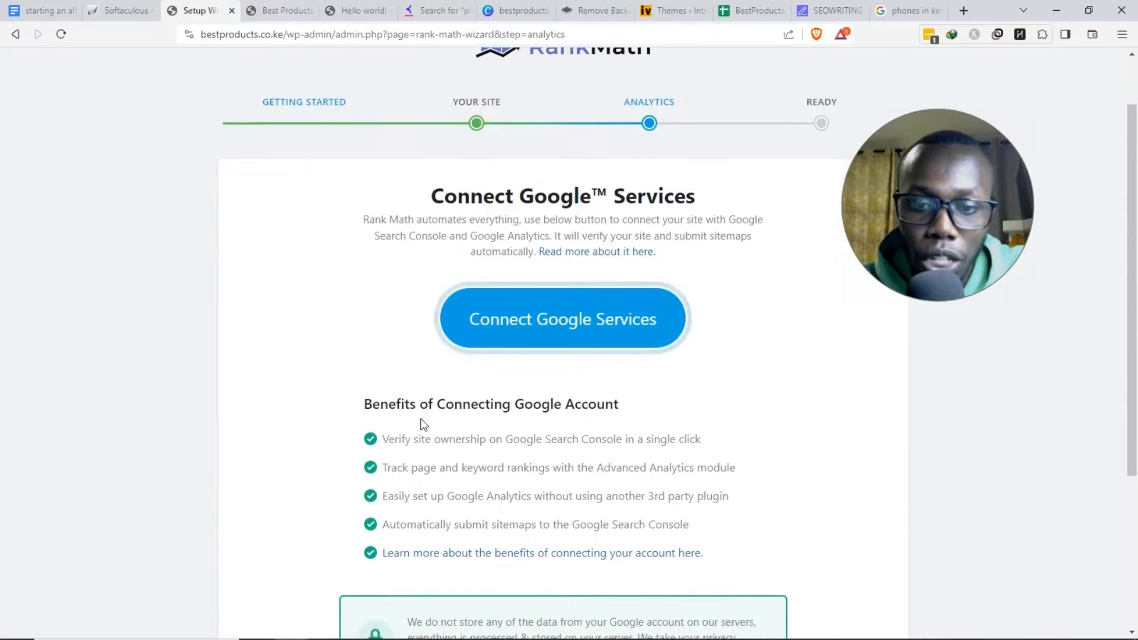
pyautogui.moveTo(517, 340); pyautogui.dragTo(560, 360)
pyautogui.click(457, 376)
pyautogui.moveTo(457, 373); pyautogui.dragTo(502, 373)
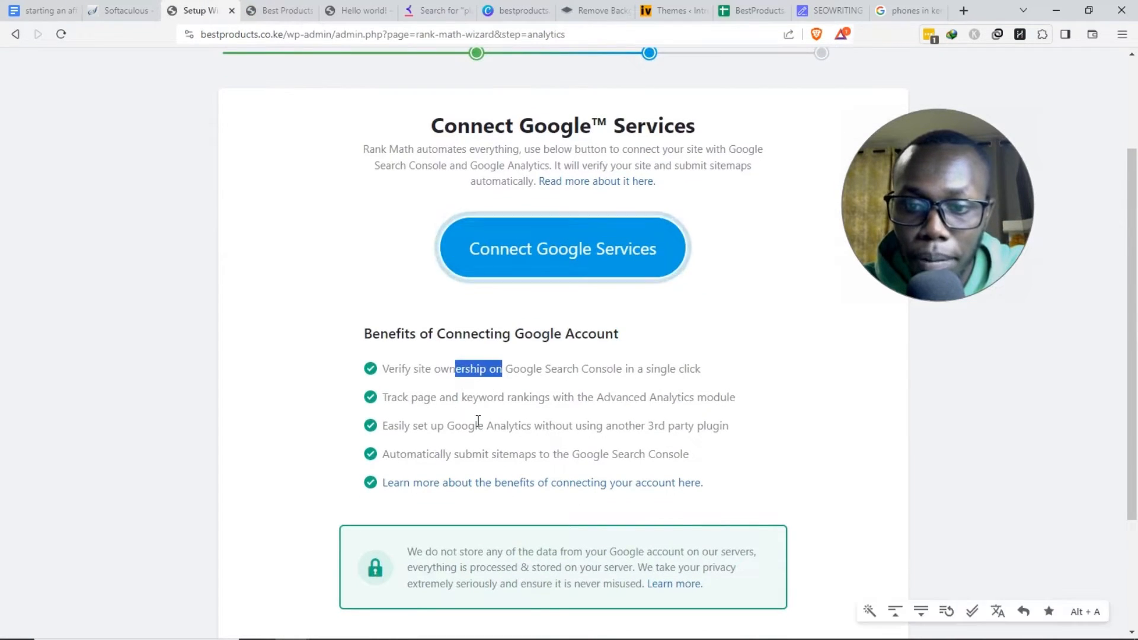
pyautogui.moveTo(478, 422); pyautogui.dragTo(500, 427)
# - Activate Site Kit by Google from the Installed Plugins list
pyautogui.click(284, 7)
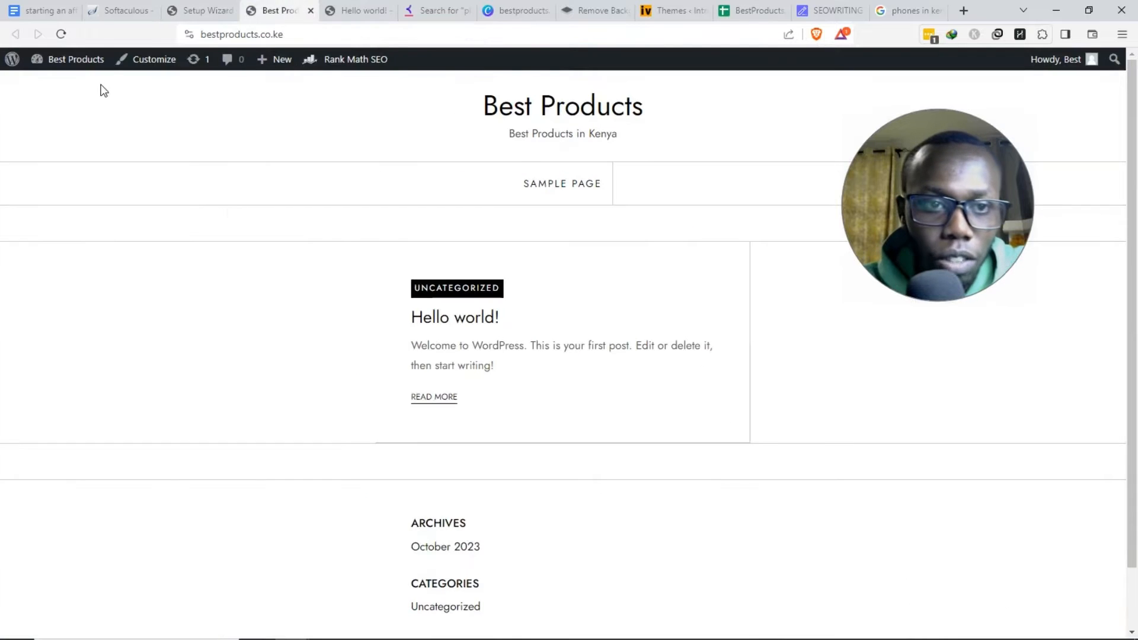
pyautogui.moveTo(61, 71)
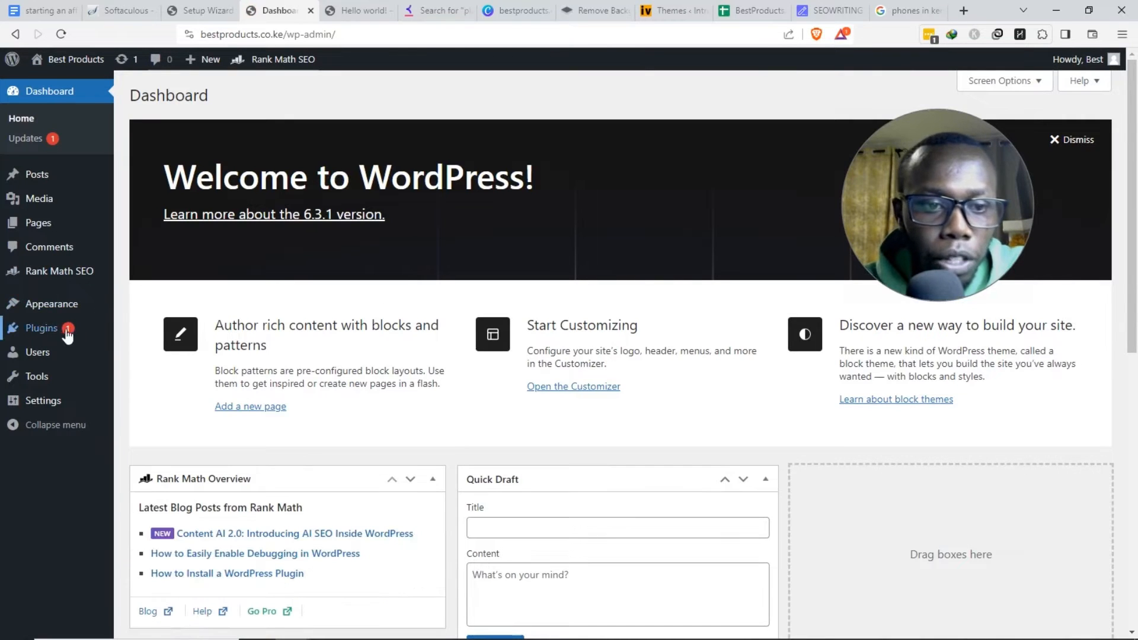
pyautogui.click(185, 331)
pyautogui.scroll(-3, 261, 270)
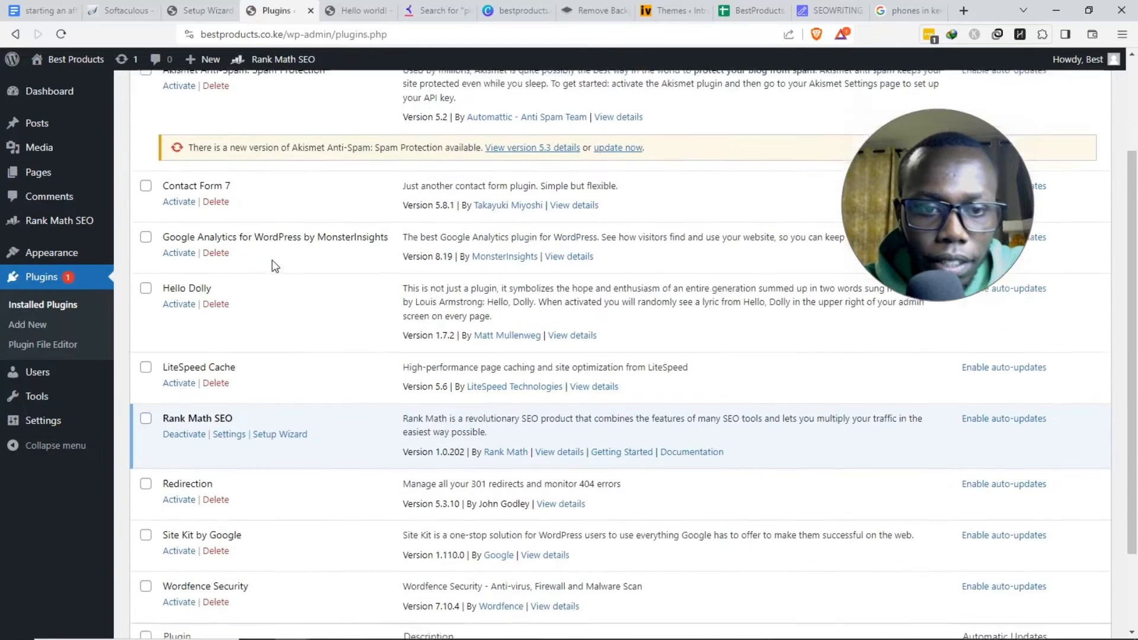
pyautogui.scroll(-2, 254, 302)
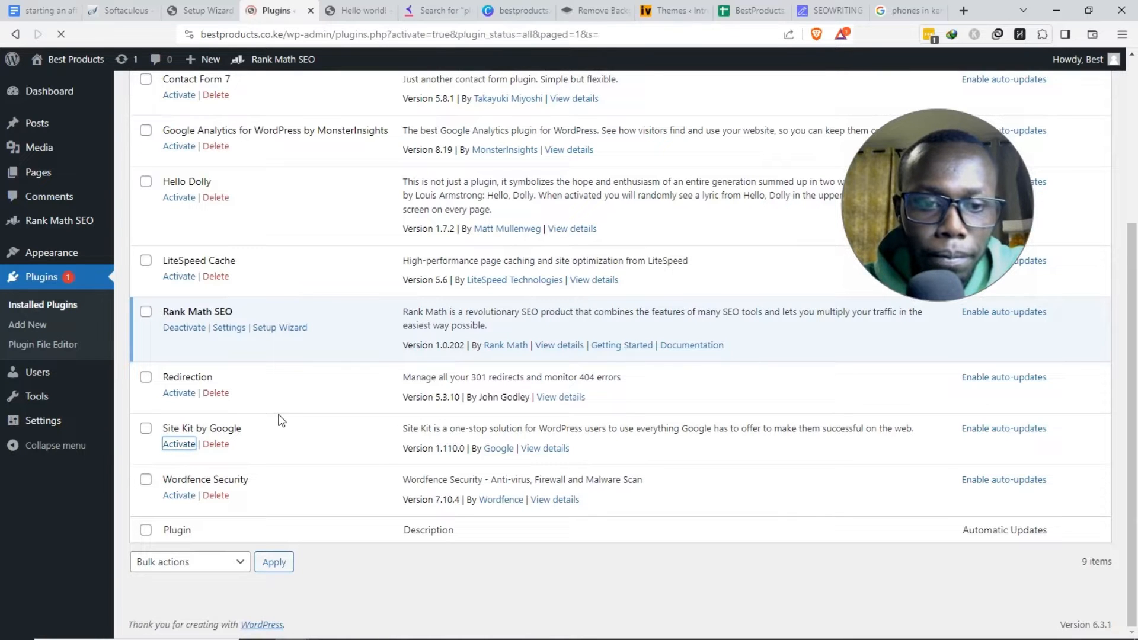
pyautogui.scroll(-5, 281, 415)
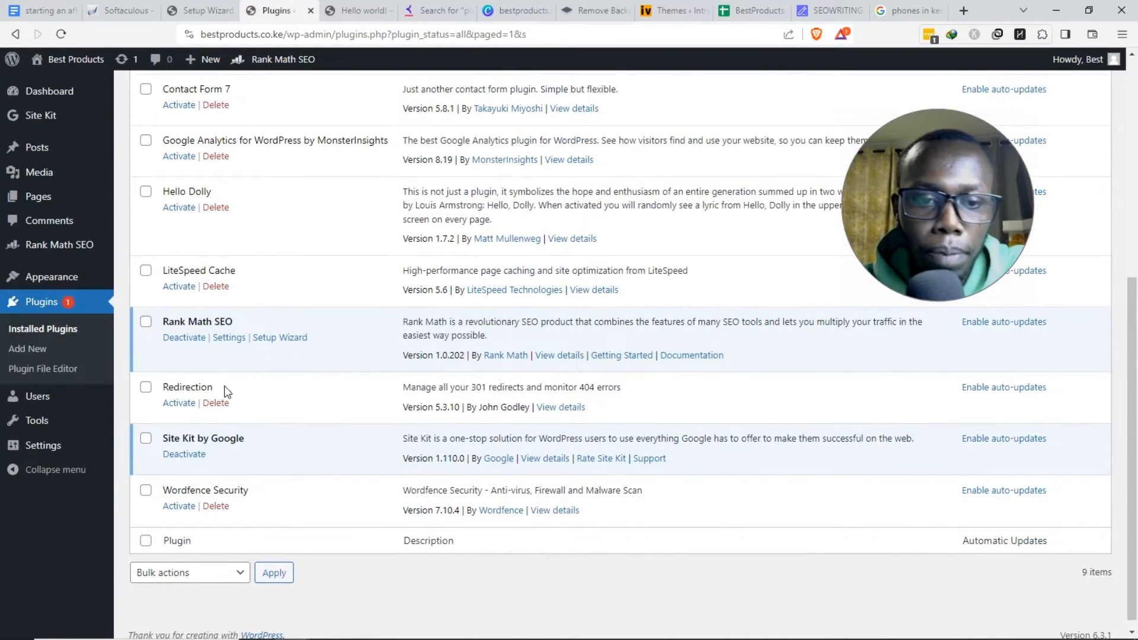
pyautogui.scroll(5, 239, 443)
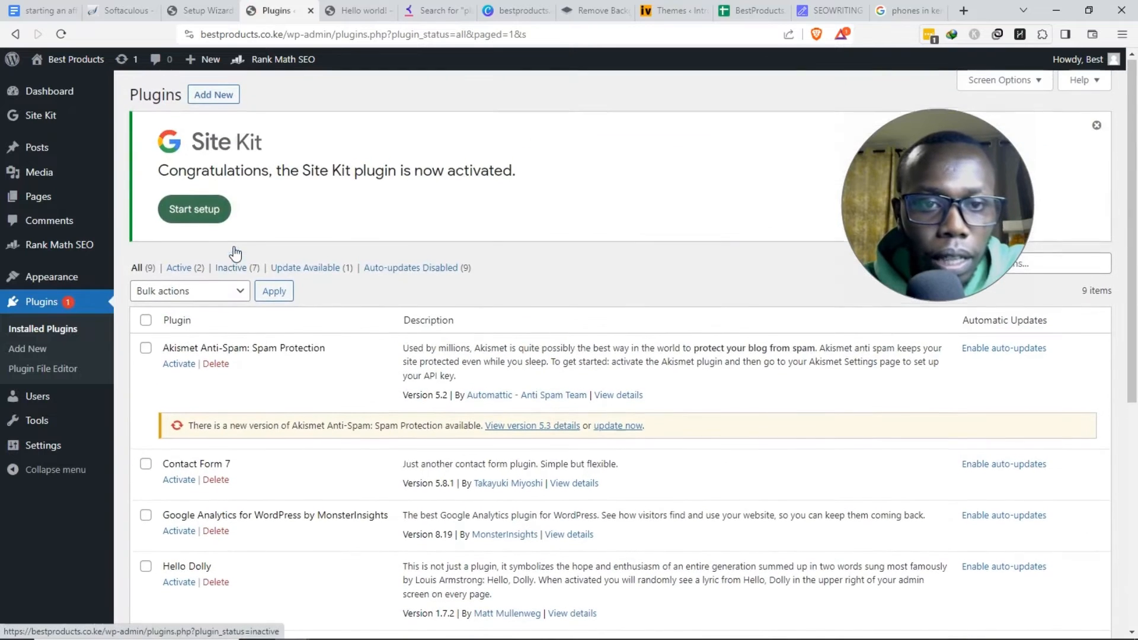
pyautogui.click(198, 212)
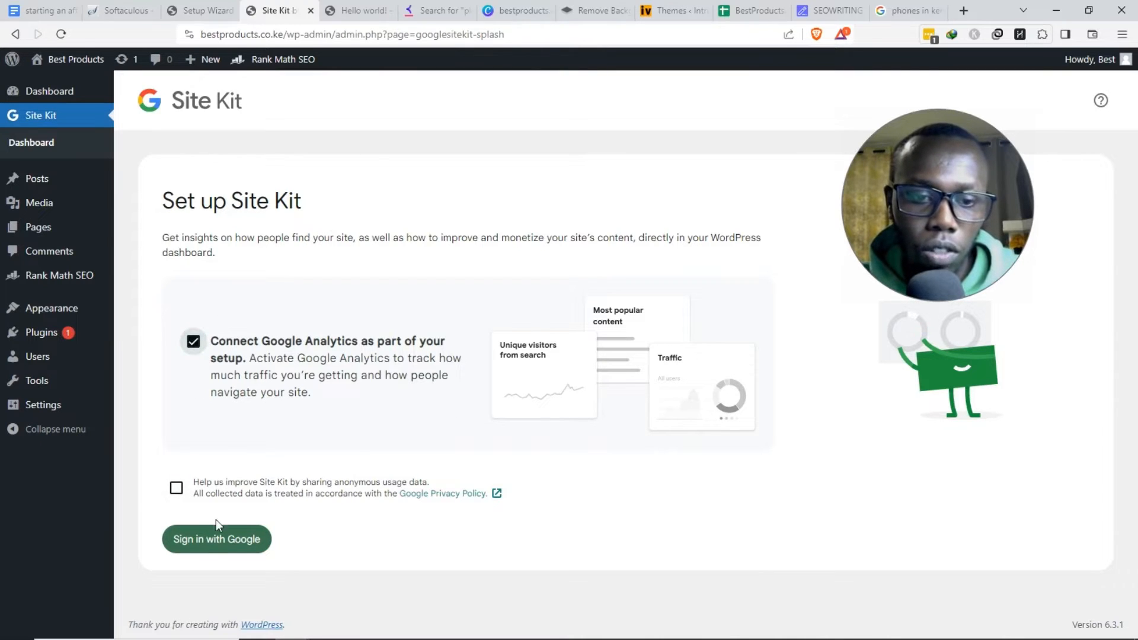
# - Sign in with Google for Site Kit, choose the account and grant the requested access
pyautogui.click(210, 550)
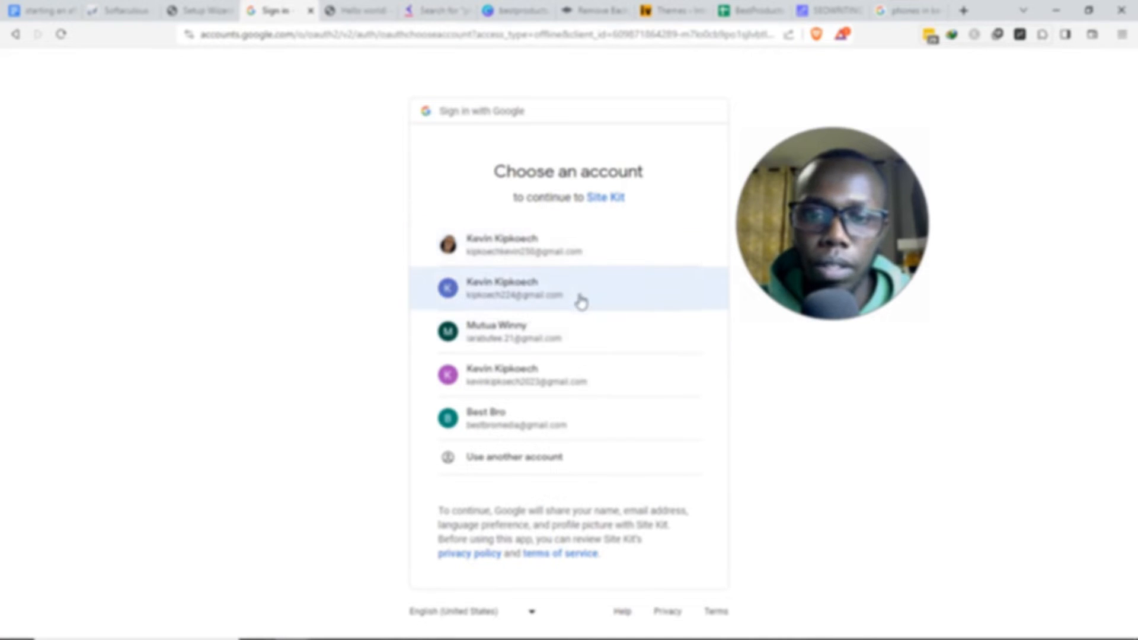
pyautogui.click(555, 297)
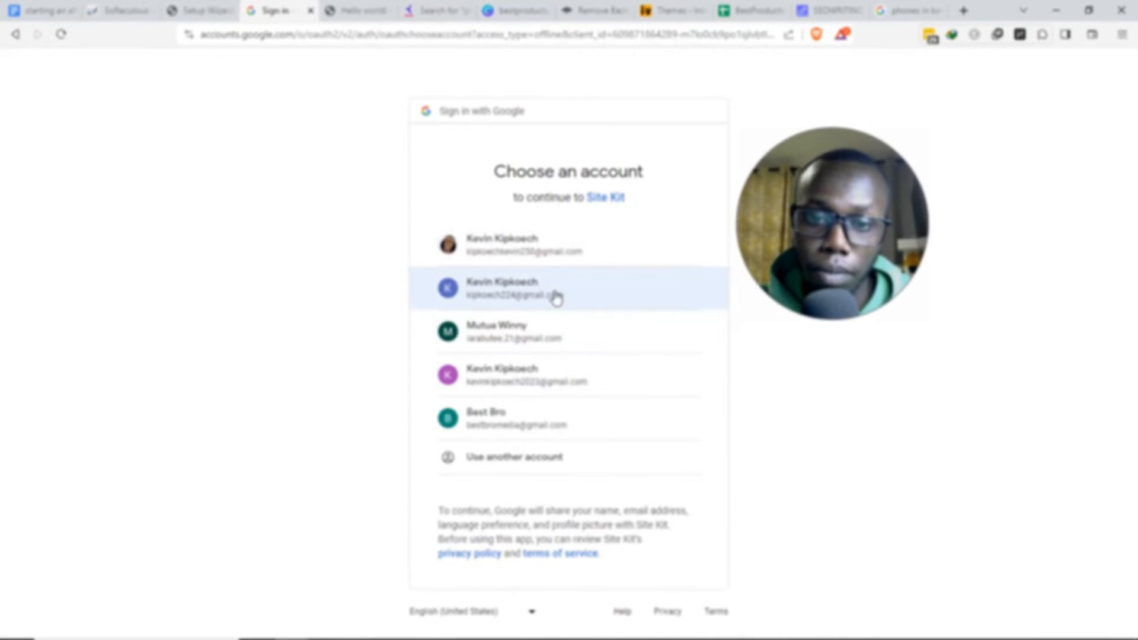
pyautogui.click(637, 505)
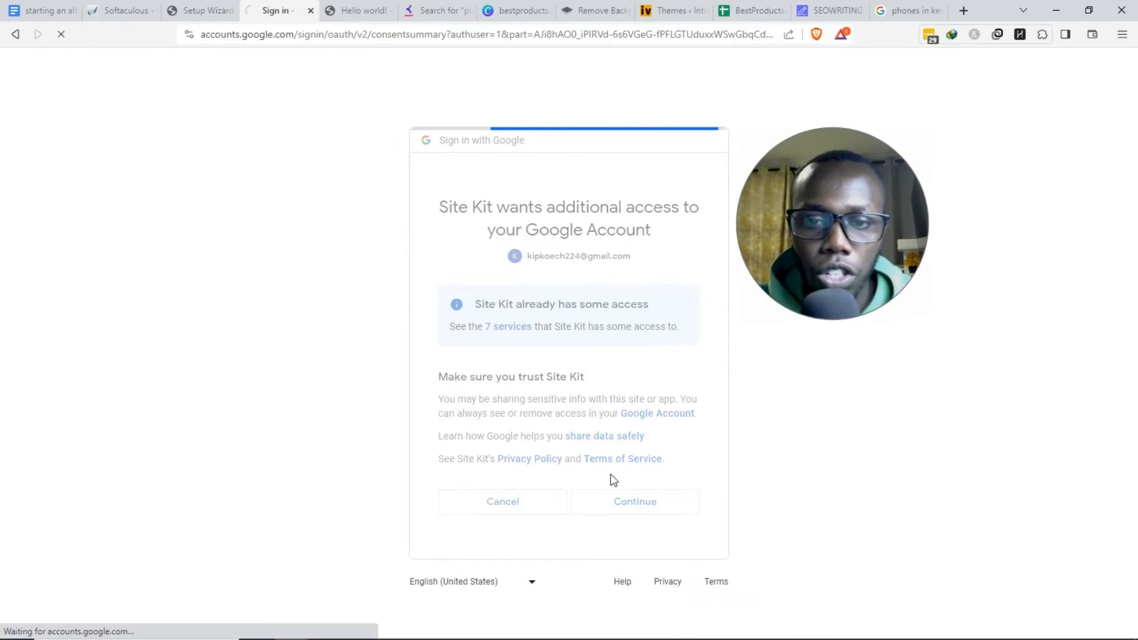
pyautogui.click(817, 34)
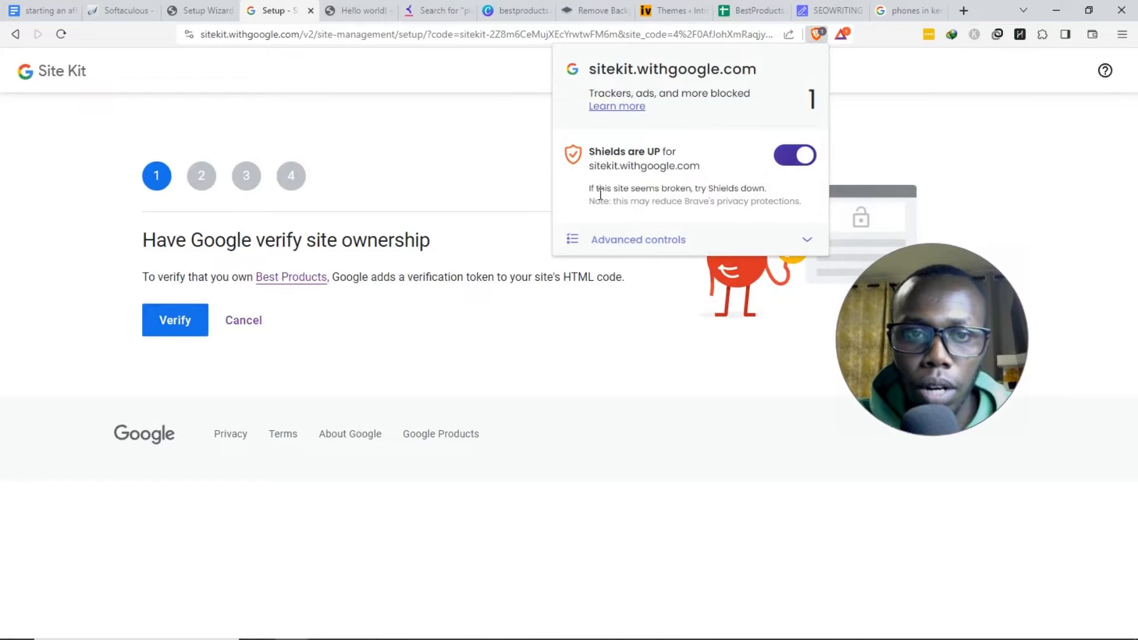
# - Turn off Brave Shields, verify site ownership, set up Search Console and continue to Google Analytics
pyautogui.click(795, 159)
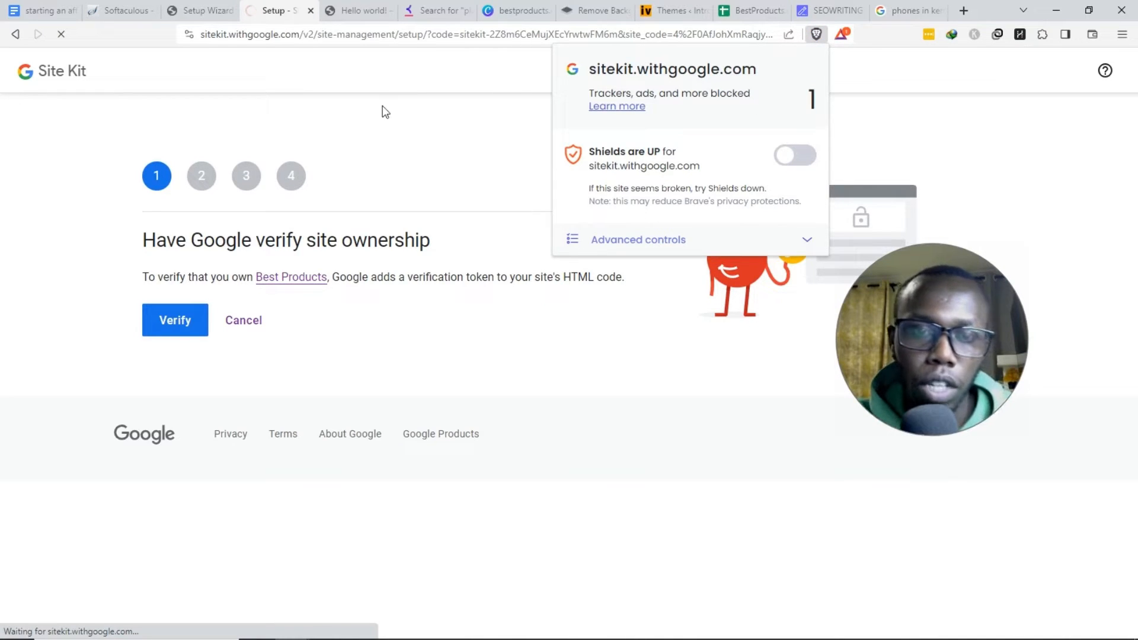
pyautogui.click(428, 161)
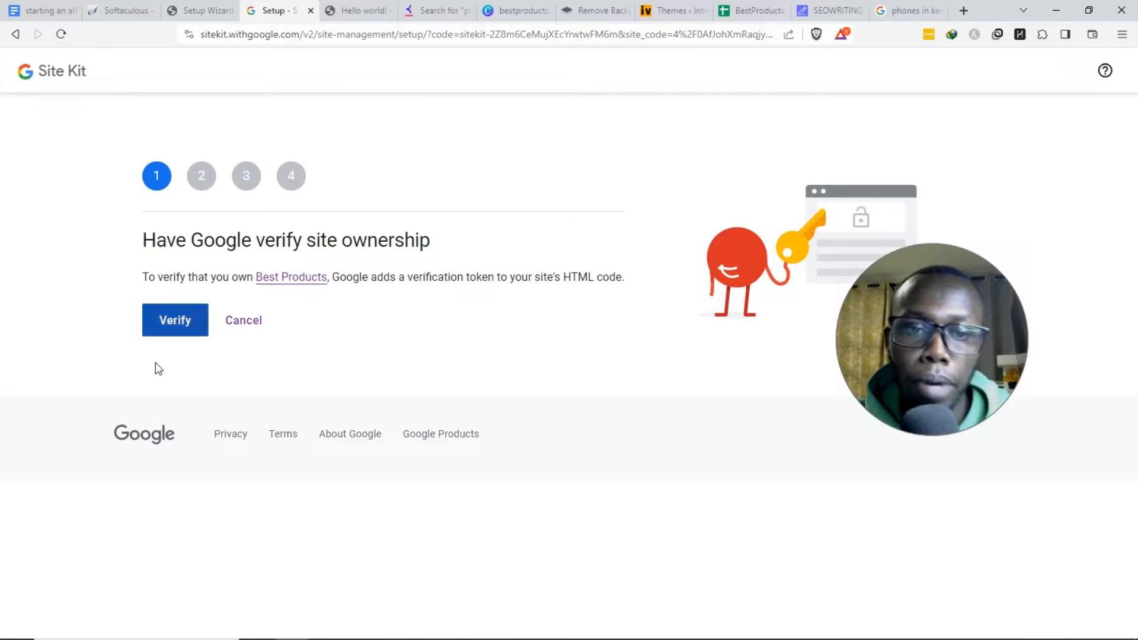
pyautogui.click(176, 325)
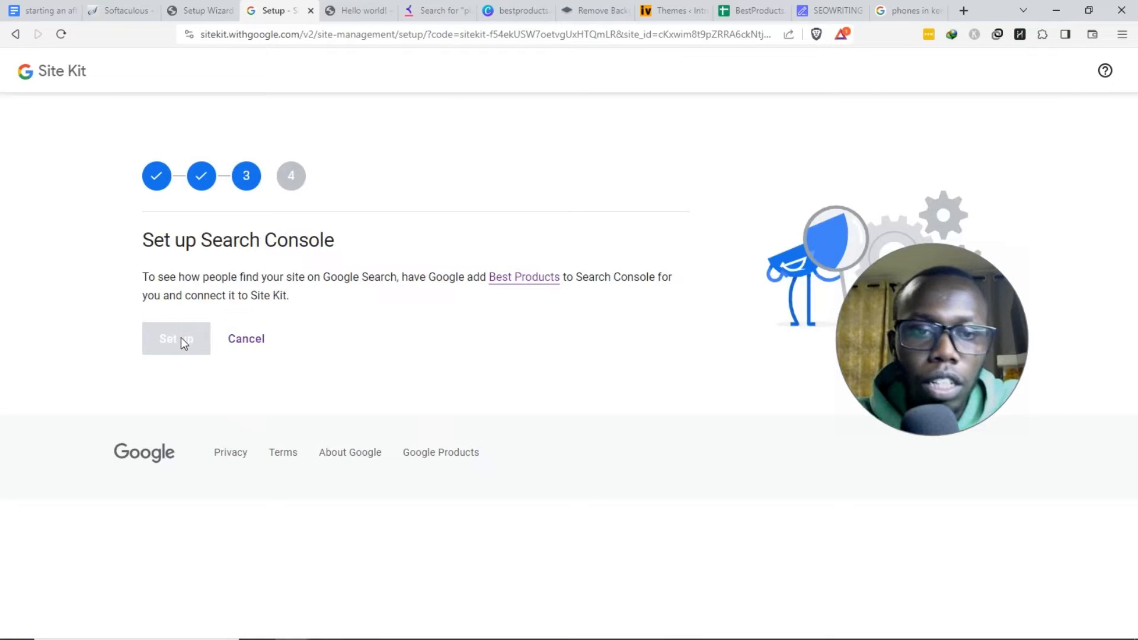
pyautogui.click(180, 337)
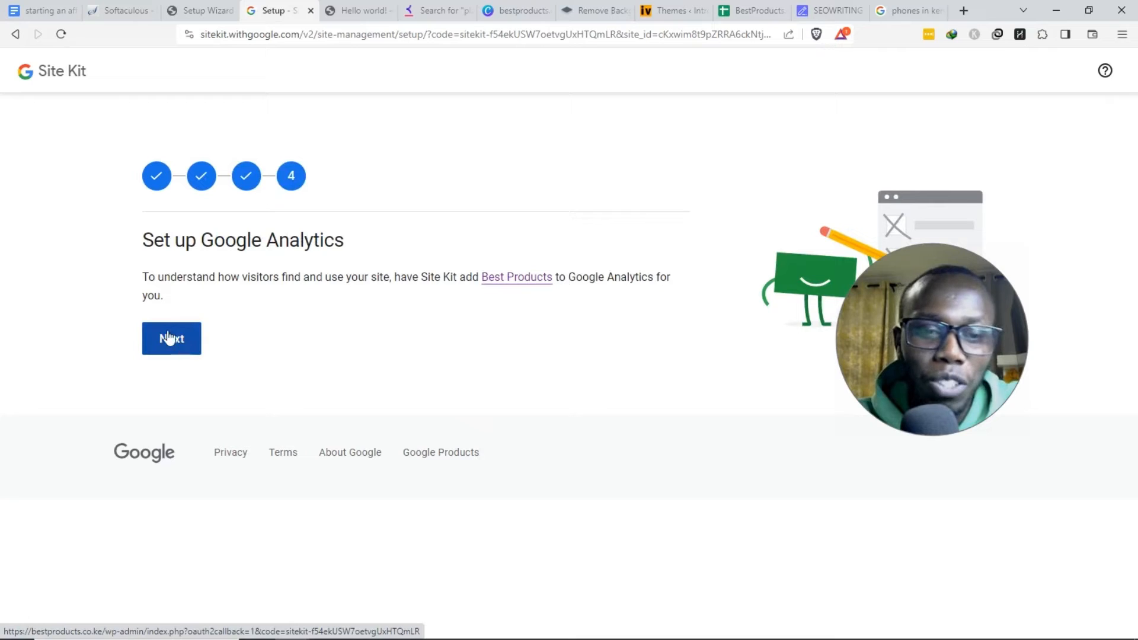
pyautogui.click(168, 338)
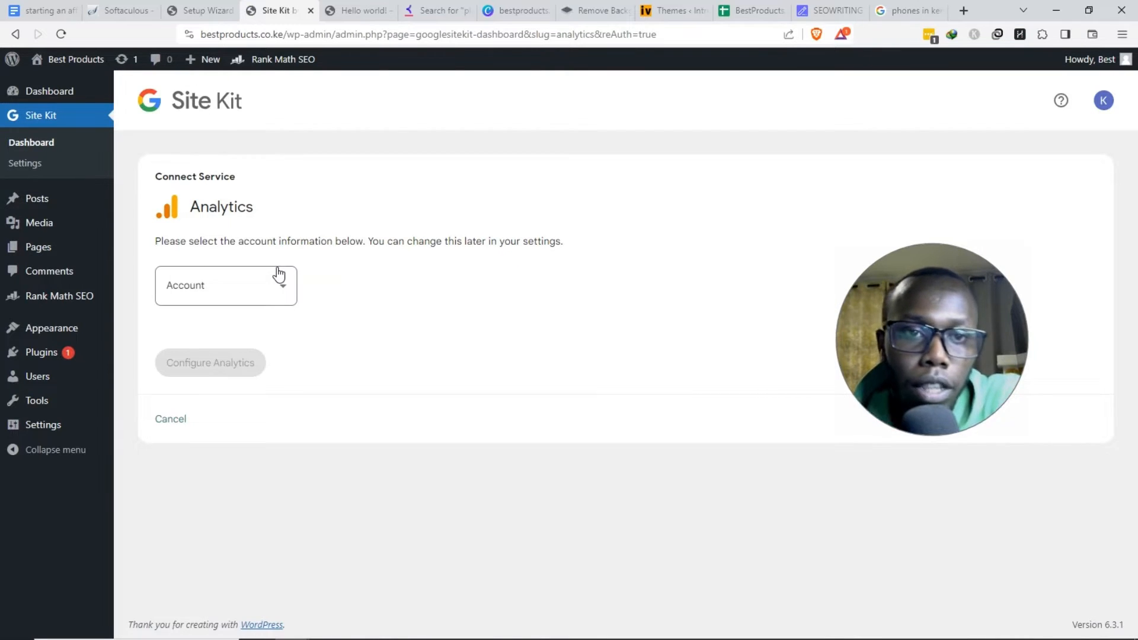
# - Create a new Analytics account with the pre-filled Best Products details and accept the Analytics terms
pyautogui.click(271, 296)
pyautogui.scroll(-5, 255, 362)
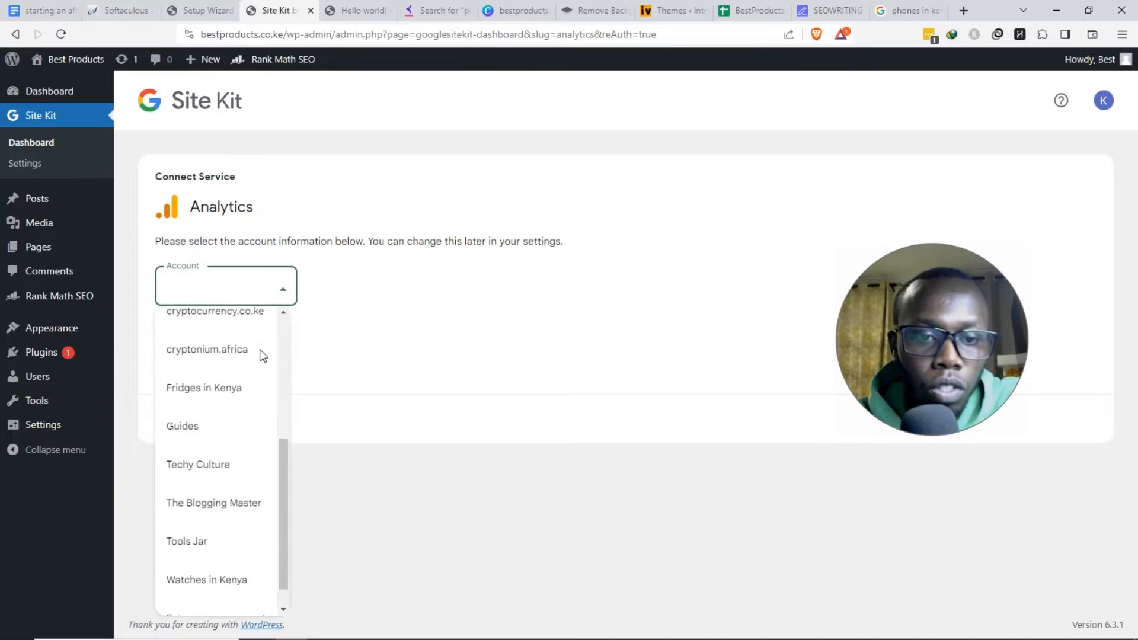
pyautogui.click(246, 593)
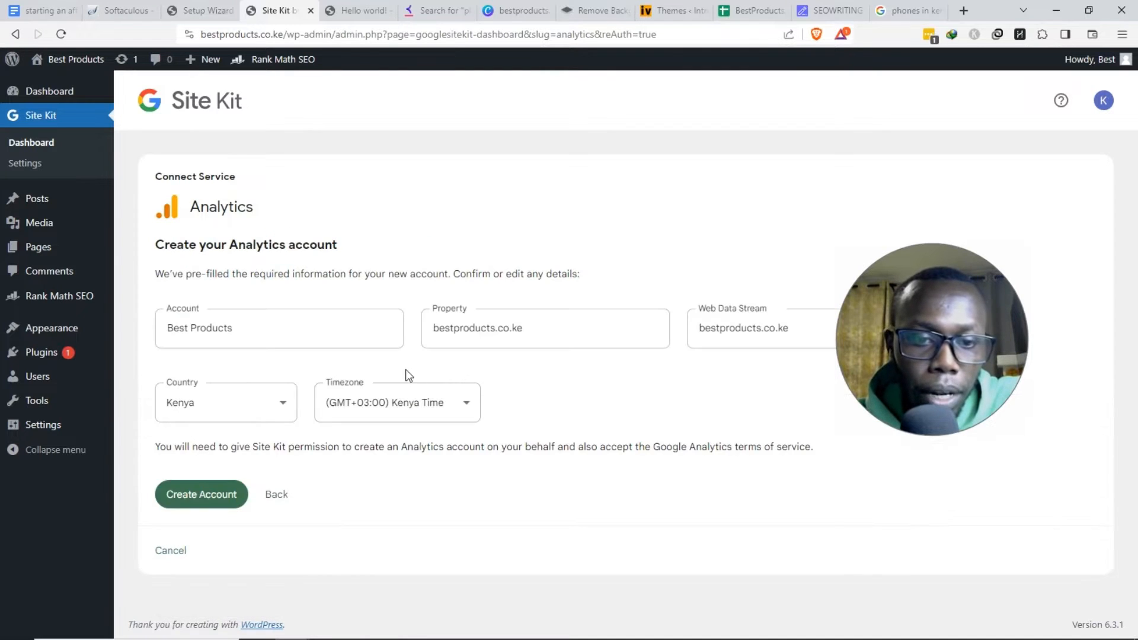
pyautogui.moveTo(899, 336); pyautogui.dragTo(622, 180)
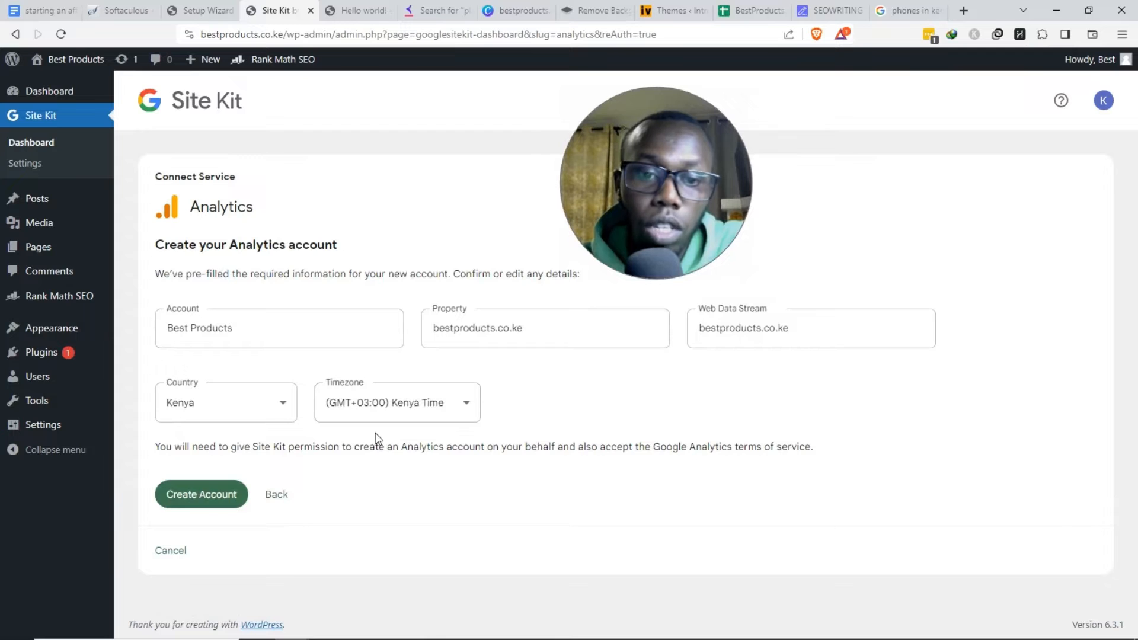
pyautogui.click(201, 494)
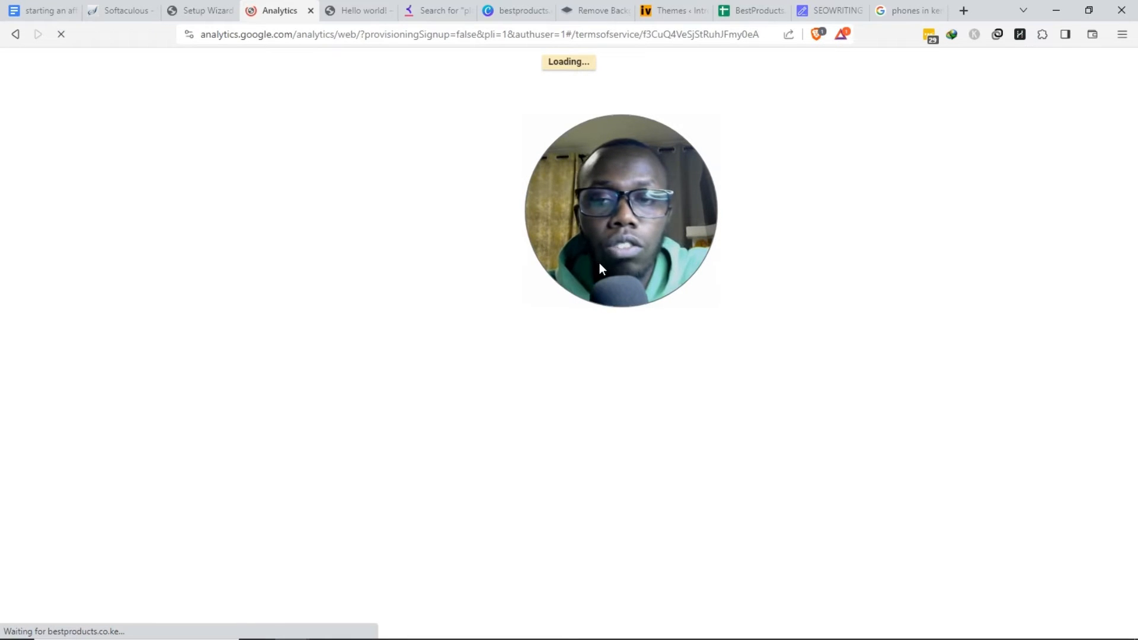
pyautogui.moveTo(587, 235); pyautogui.dragTo(698, 233)
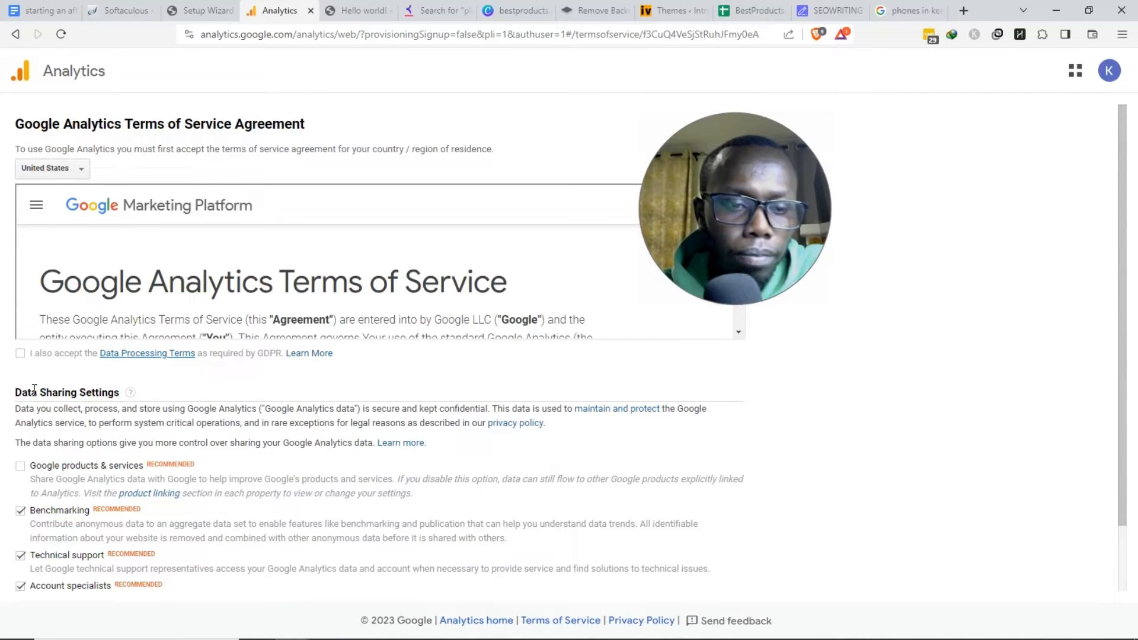
pyautogui.scroll(-2, 294, 431)
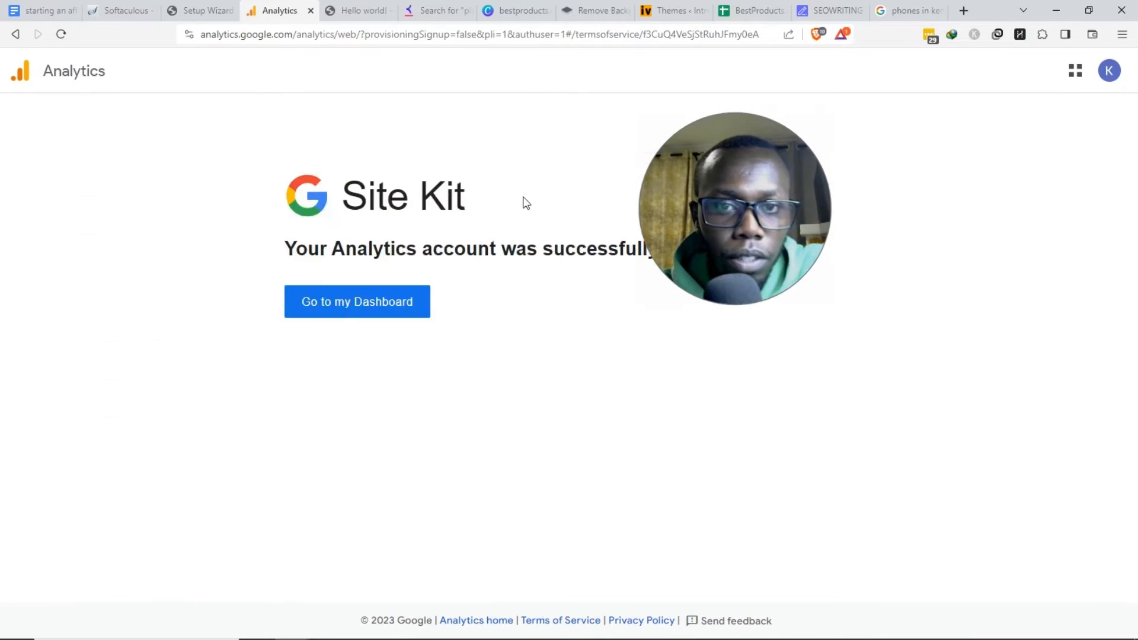
# - Go to the Site Kit dashboard and dismiss the congratulations and data-gathering notices
pyautogui.click(359, 319)
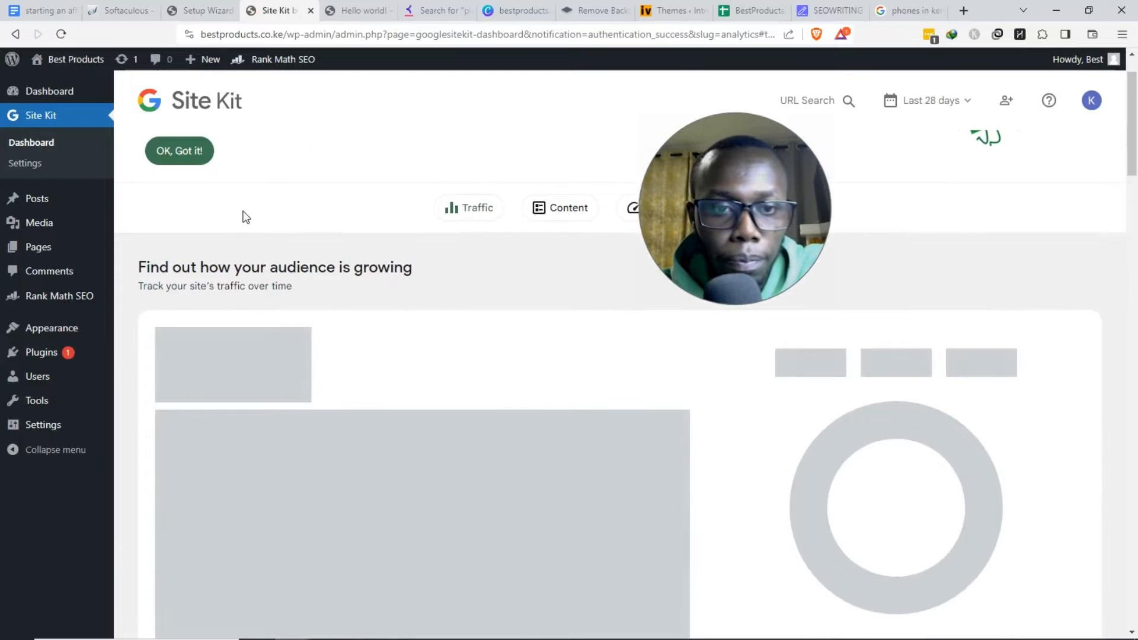
pyautogui.click(188, 228)
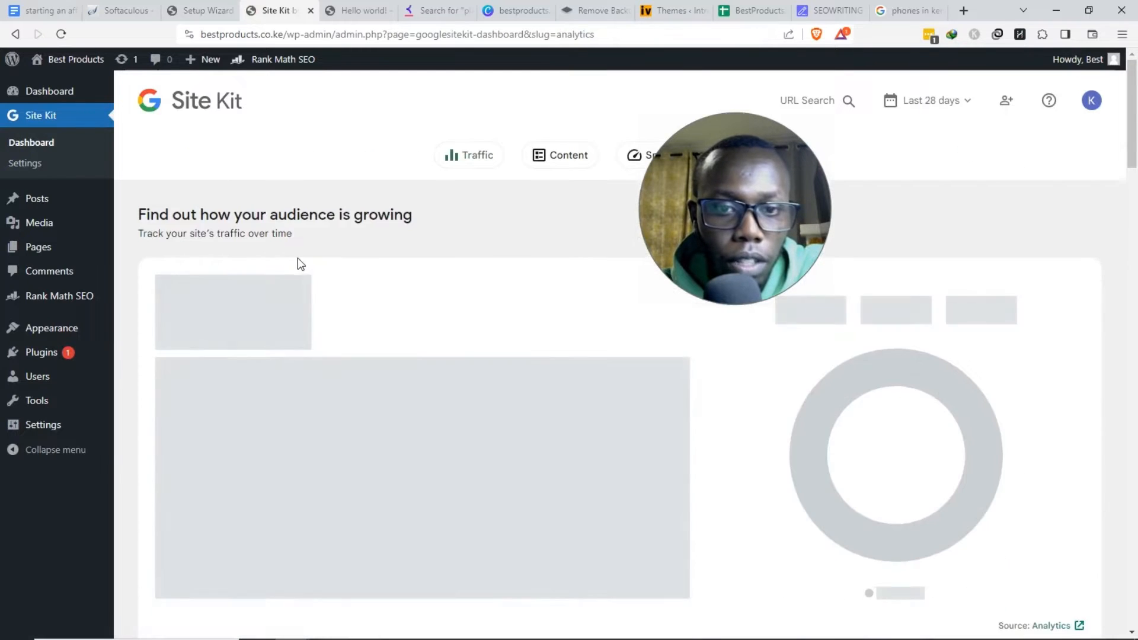
pyautogui.scroll(-3, 297, 262)
pyautogui.scroll(5, 299, 264)
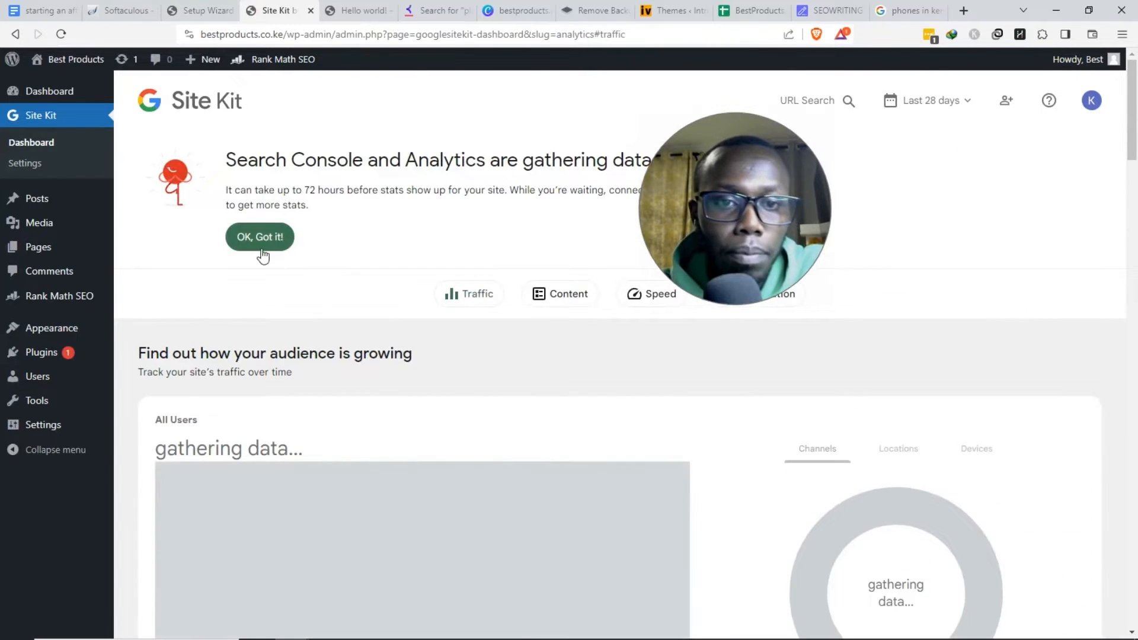
pyautogui.click(259, 248)
# - Review the Traffic view's content, top search queries and 28-day search traffic sections, still gathering data
pyautogui.scroll(-6, 353, 330)
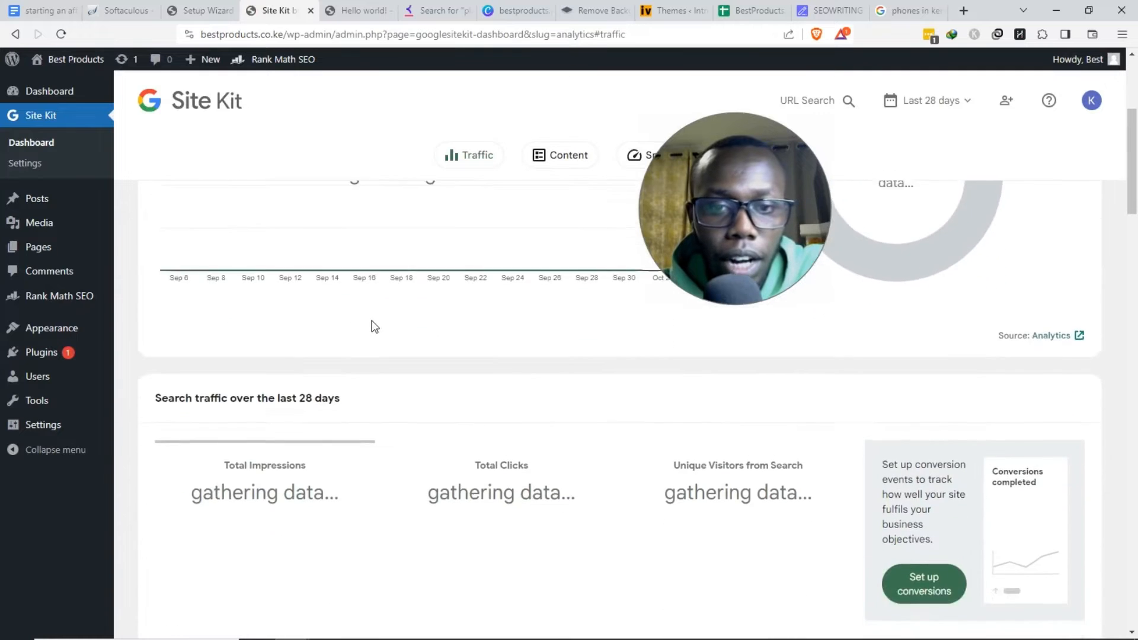
pyautogui.scroll(6, 713, 255)
pyautogui.moveTo(713, 255); pyautogui.dragTo(881, 508)
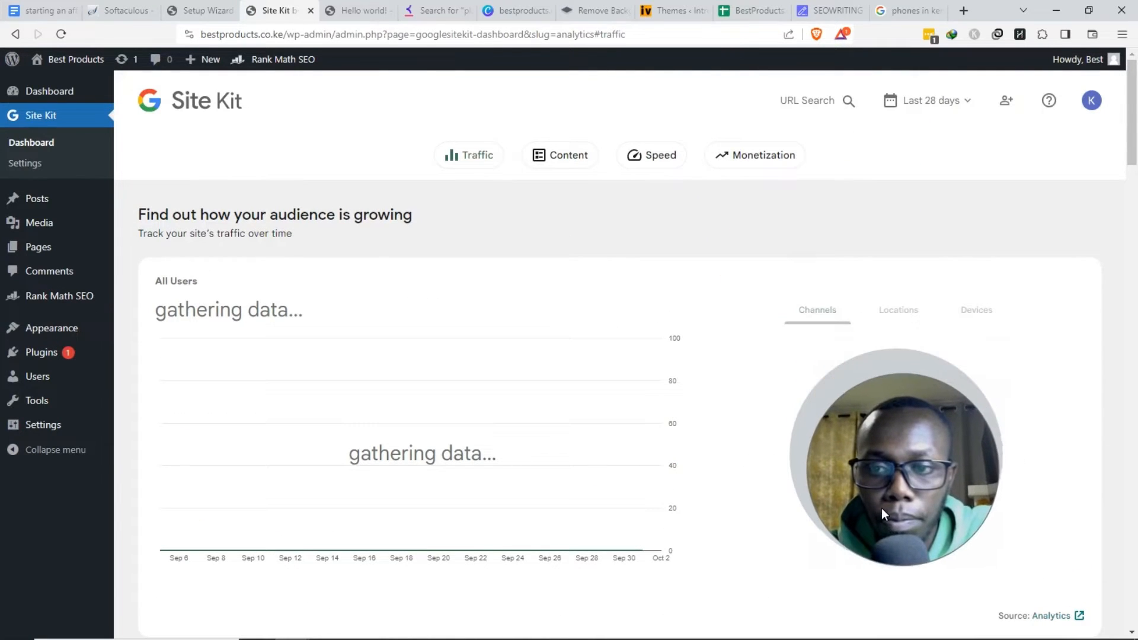
pyautogui.scroll(-15, 477, 346)
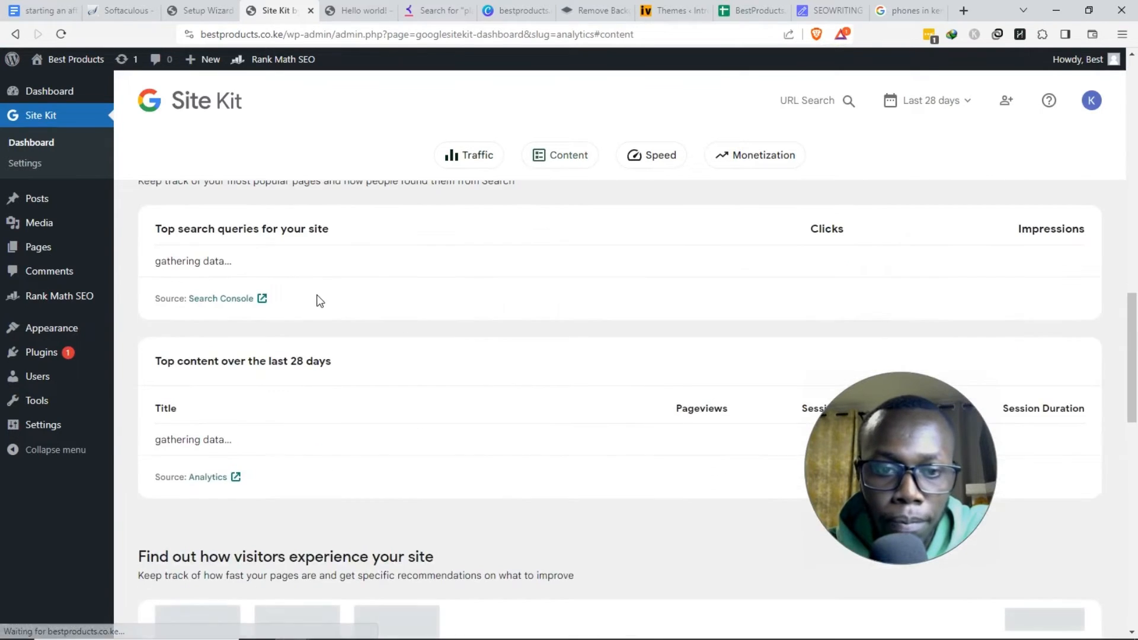
pyautogui.moveTo(155, 233); pyautogui.dragTo(318, 268)
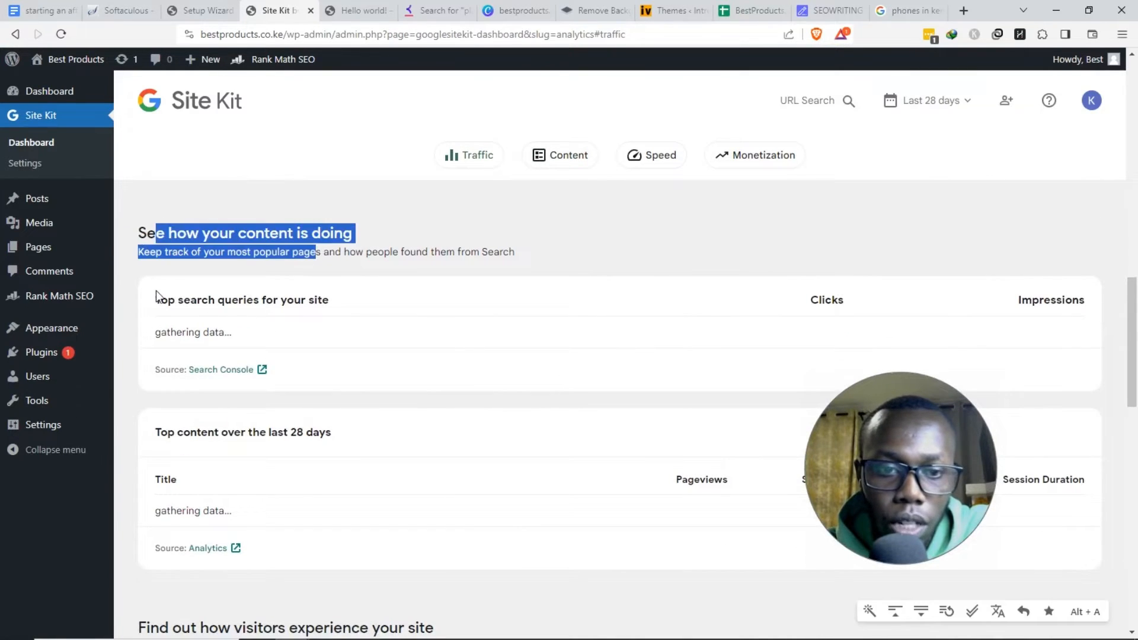
pyautogui.moveTo(155, 297); pyautogui.dragTo(310, 306)
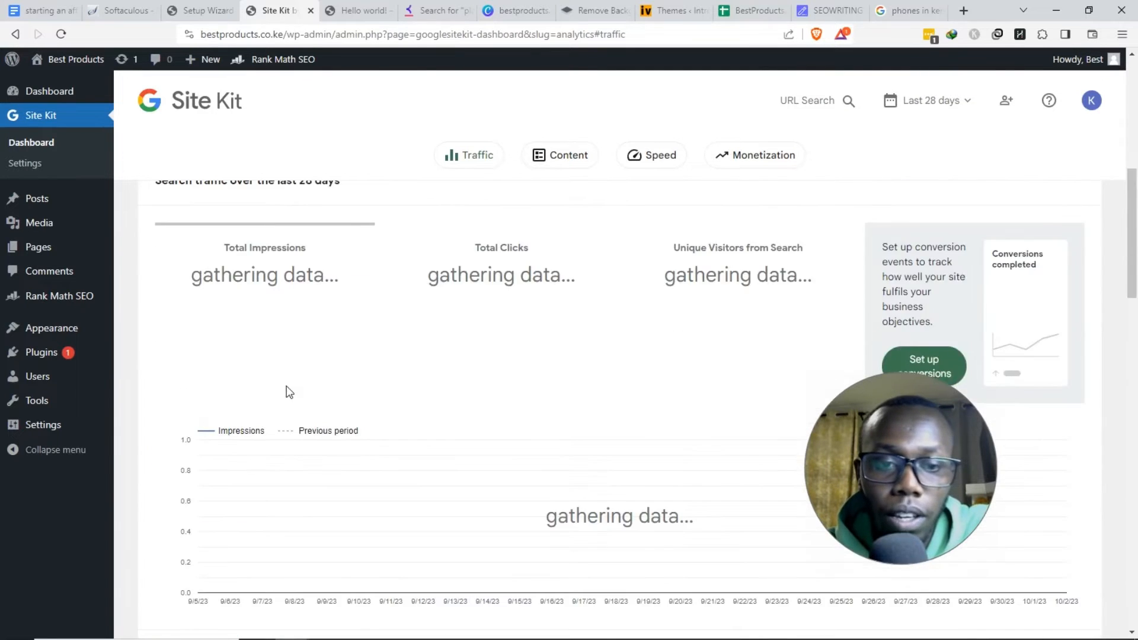
pyautogui.moveTo(193, 394); pyautogui.dragTo(376, 394)
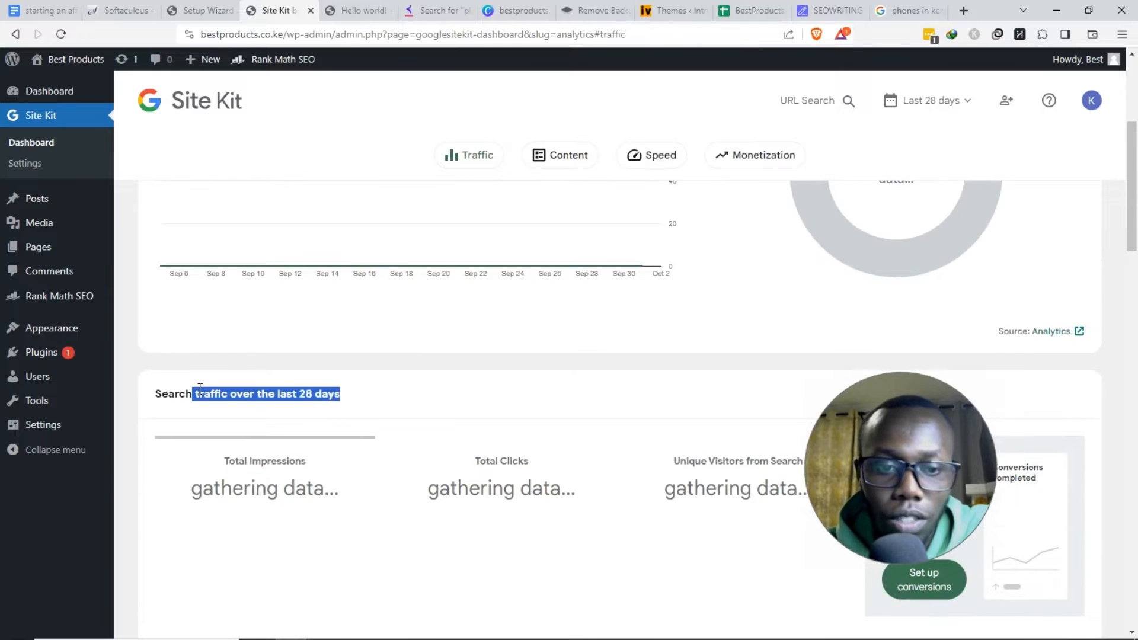
pyautogui.click(248, 402)
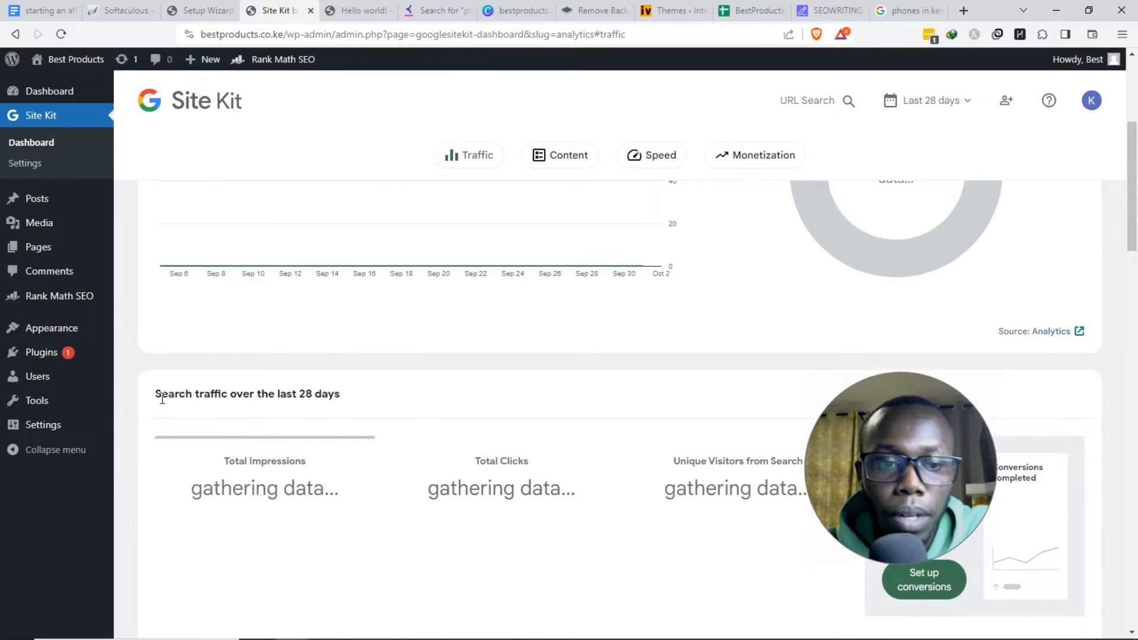
pyautogui.moveTo(157, 399); pyautogui.dragTo(277, 384)
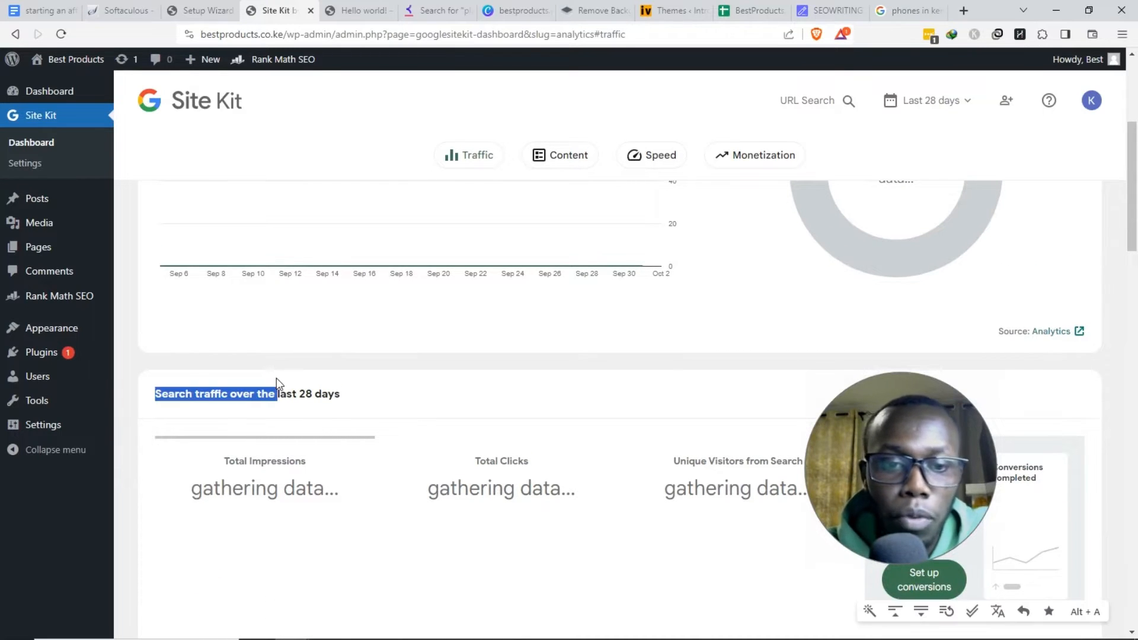
pyautogui.scroll(5, 294, 347)
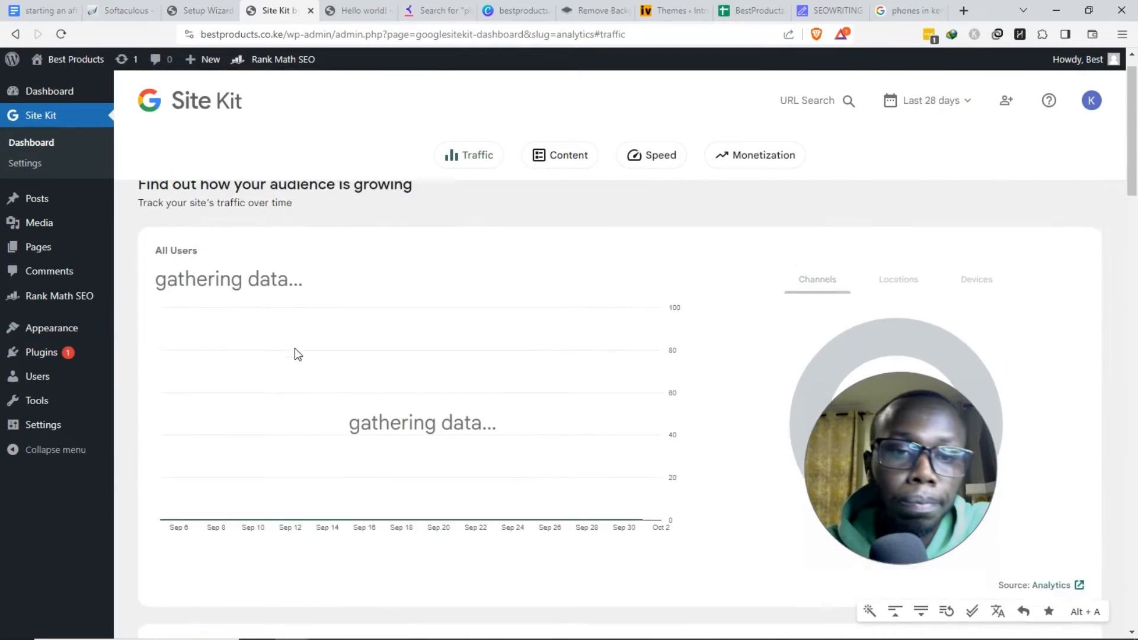
pyautogui.moveTo(219, 214); pyautogui.dragTo(353, 212)
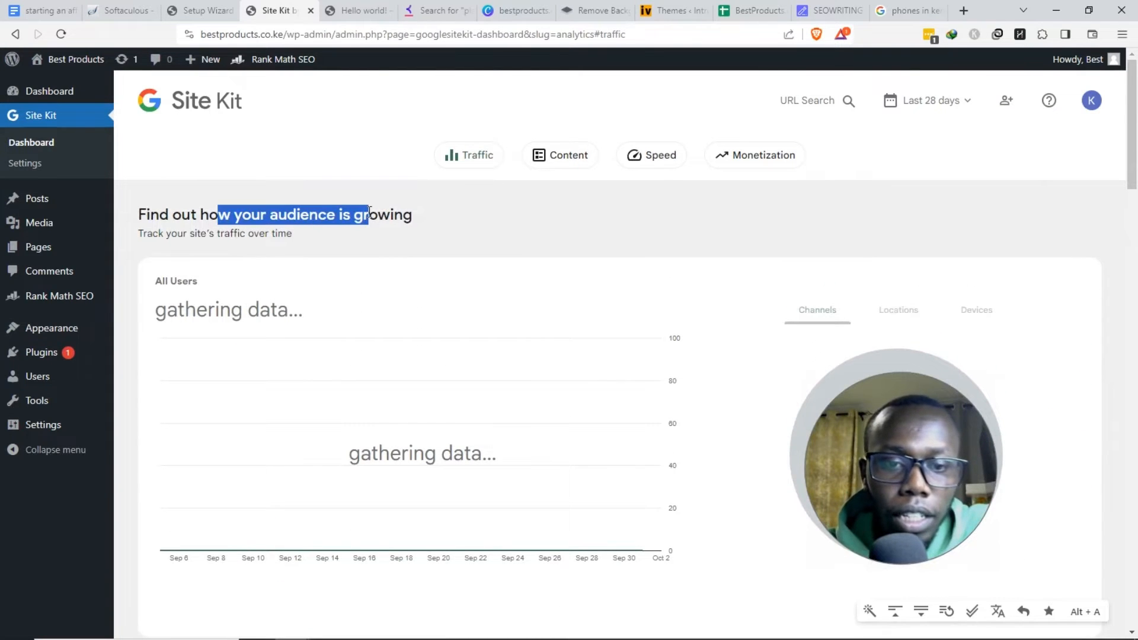
pyautogui.scroll(-3, 409, 302)
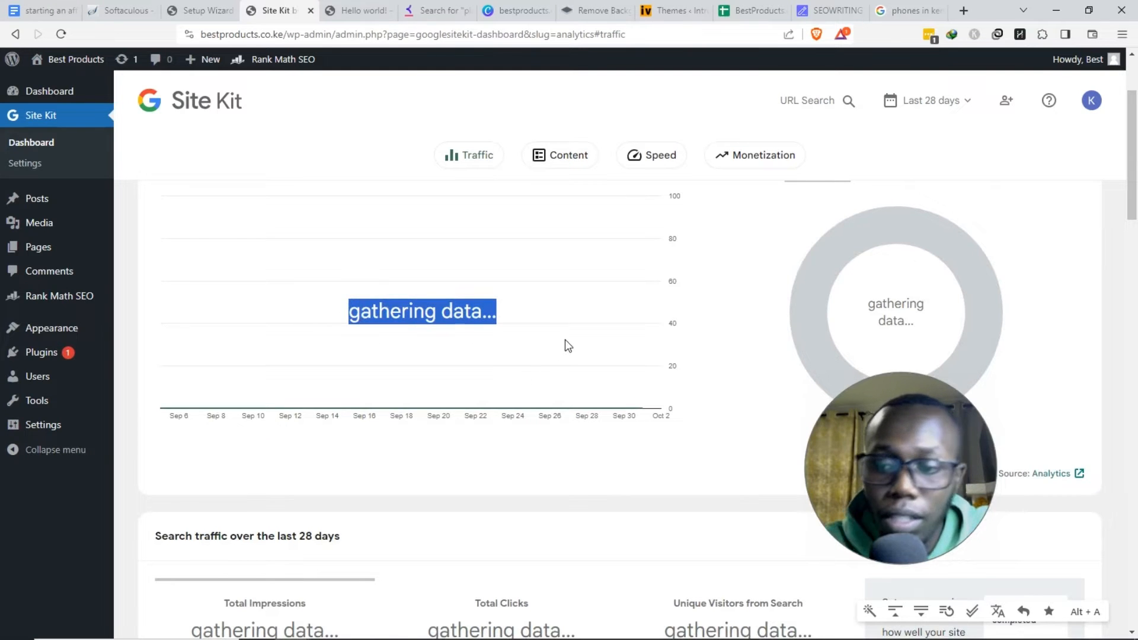
pyautogui.scroll(3, 183, 399)
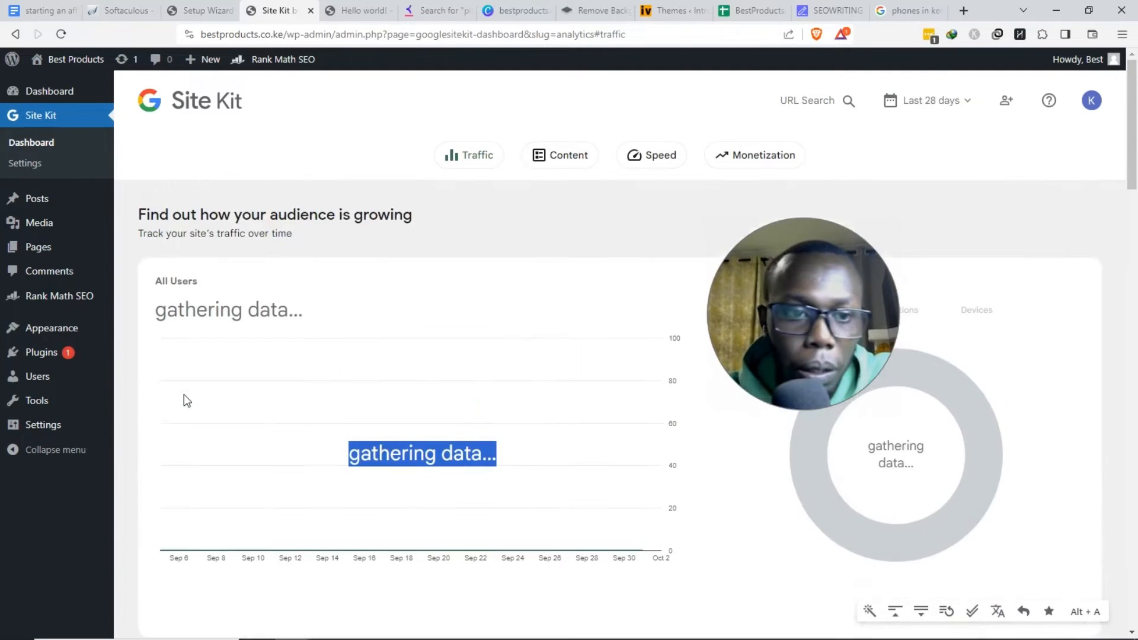
# - Activate Akismet, delete Hello Dolly with confirmation, then activate LiteSpeed Cache, leaving 8 plugins
pyautogui.click(48, 352)
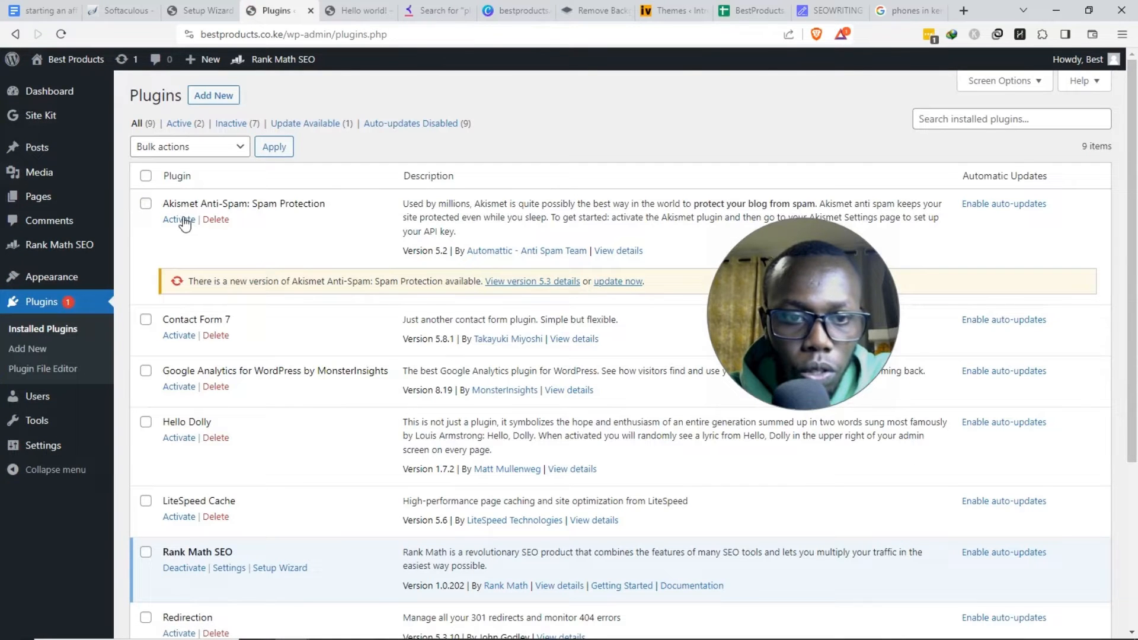
pyautogui.click(180, 220)
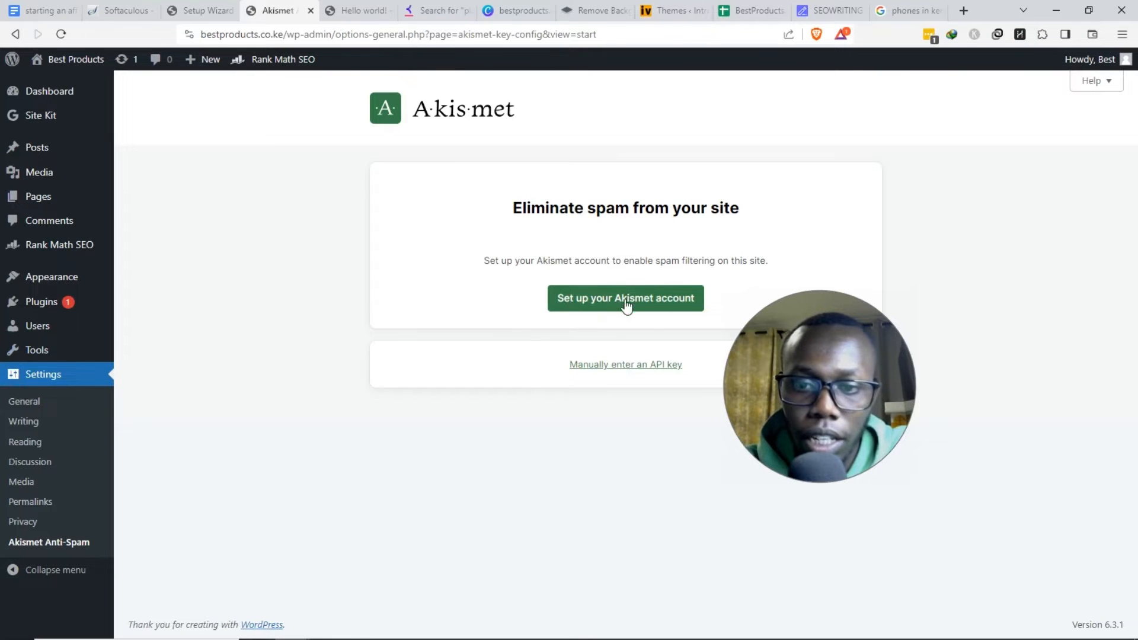
pyautogui.click(92, 302)
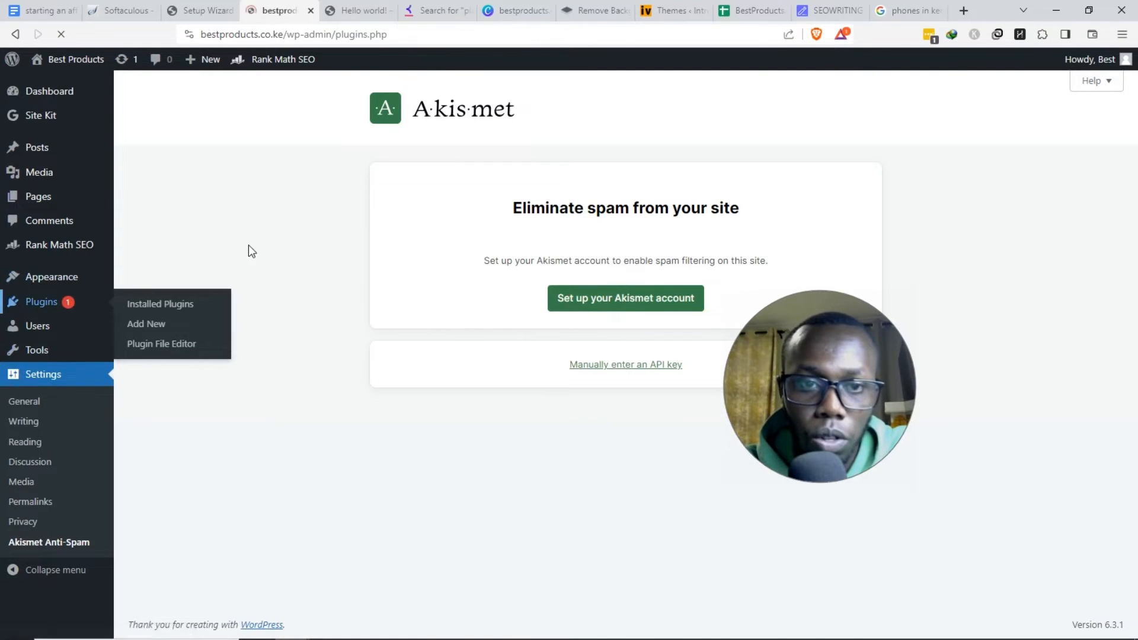
pyautogui.scroll(-6, 255, 244)
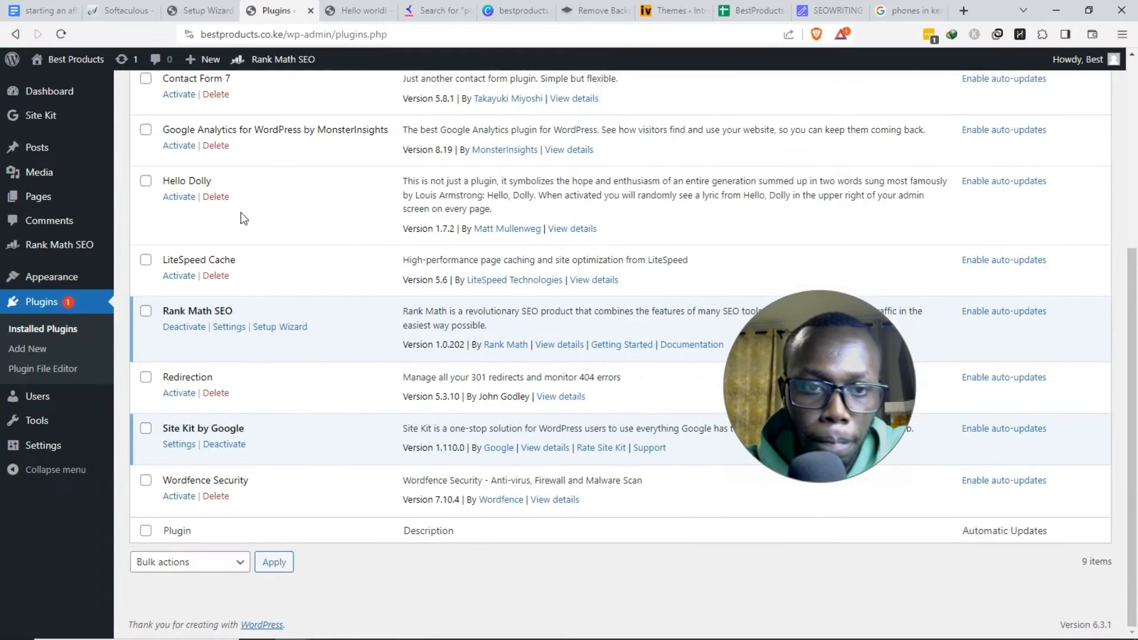
pyautogui.click(215, 196)
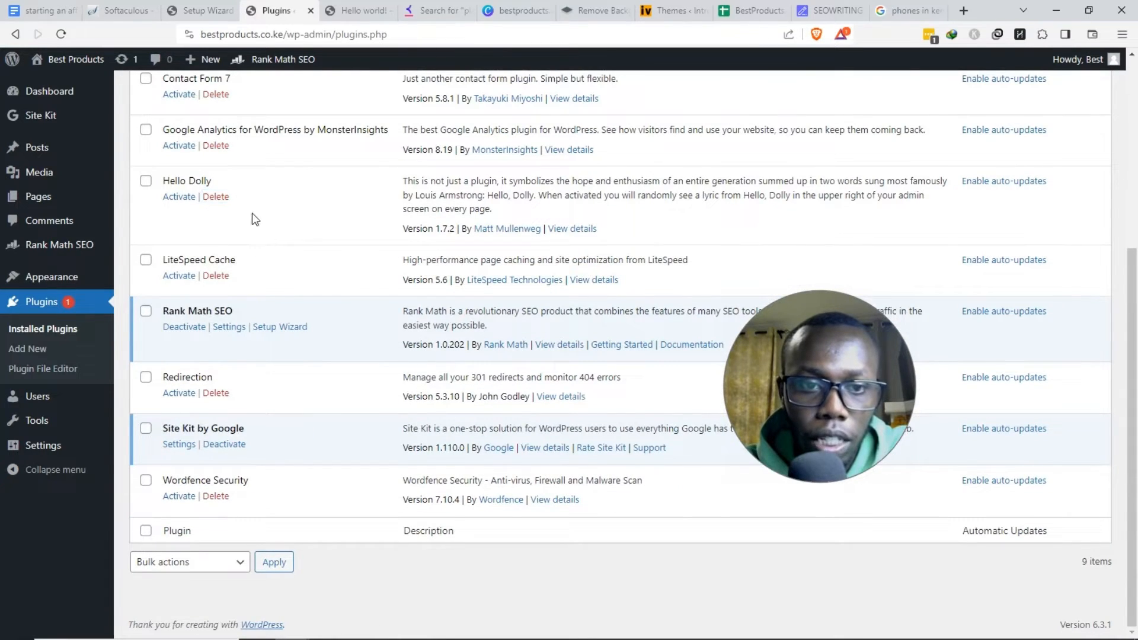
pyautogui.click(217, 196)
pyautogui.click(636, 113)
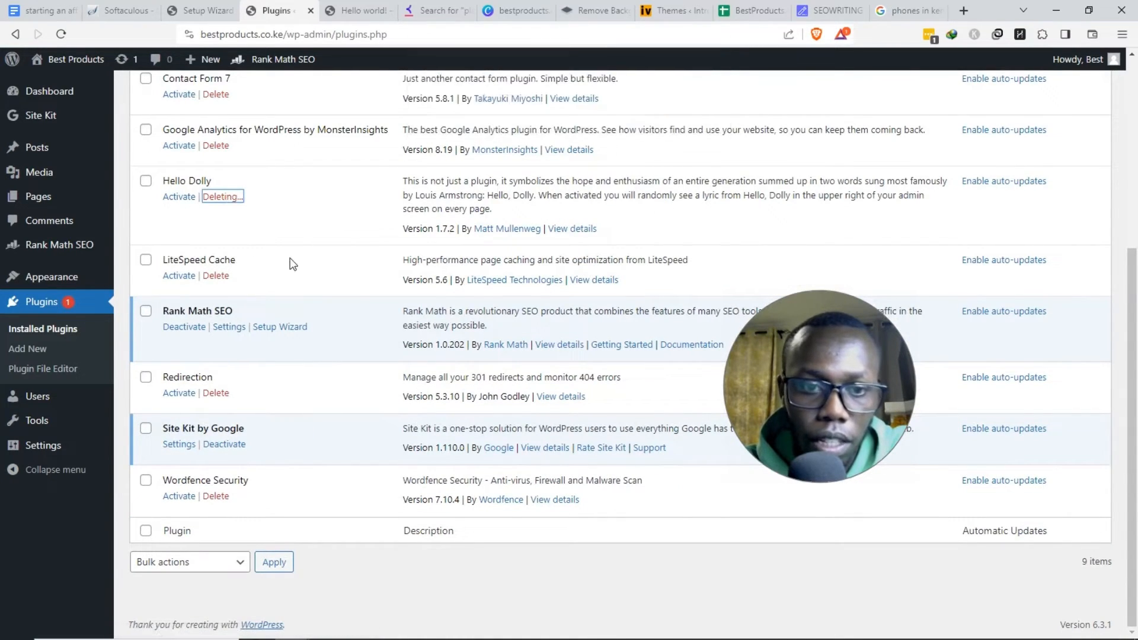
pyautogui.click(182, 277)
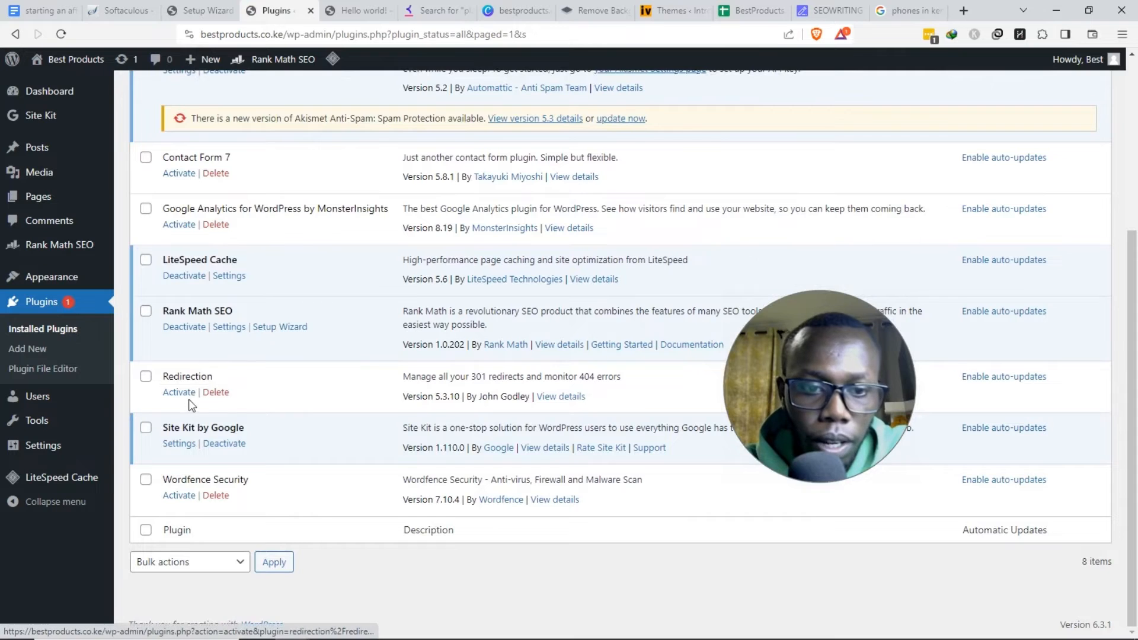
# - Activate the Redirection plugin and update Akismet to version 5.3
pyautogui.click(188, 393)
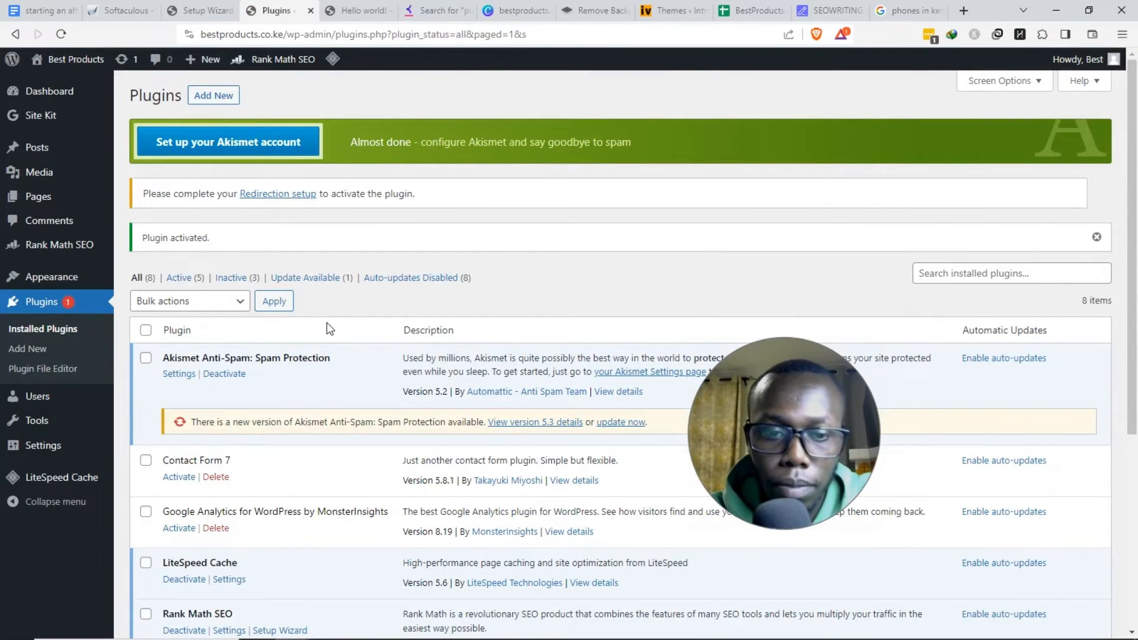
pyautogui.scroll(-1, 326, 325)
pyautogui.click(619, 351)
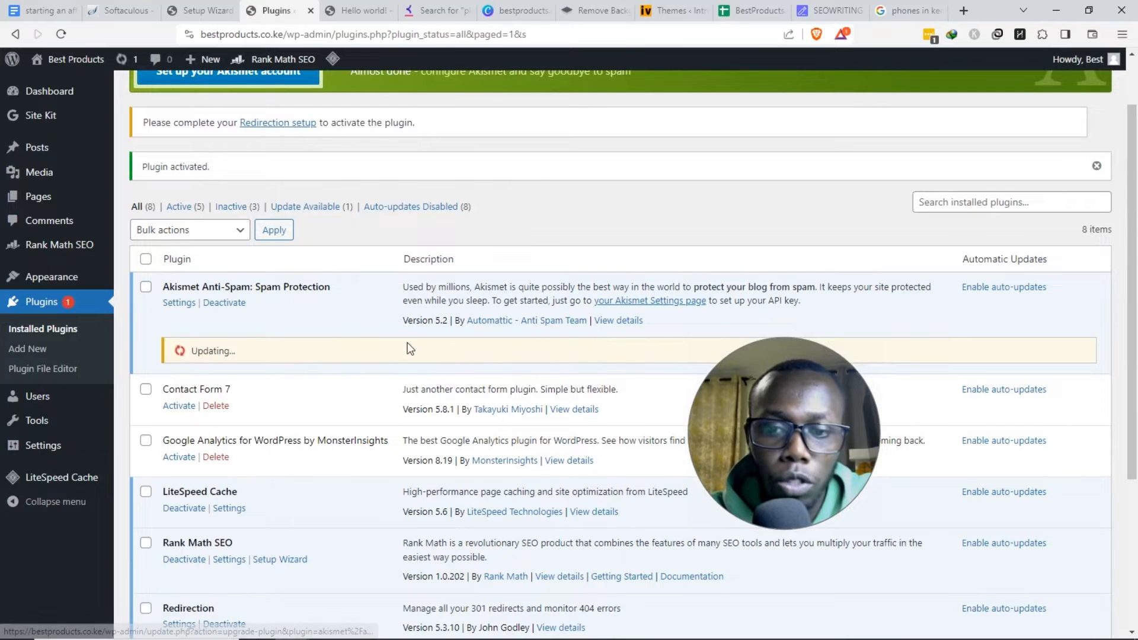
pyautogui.scroll(-4, 409, 348)
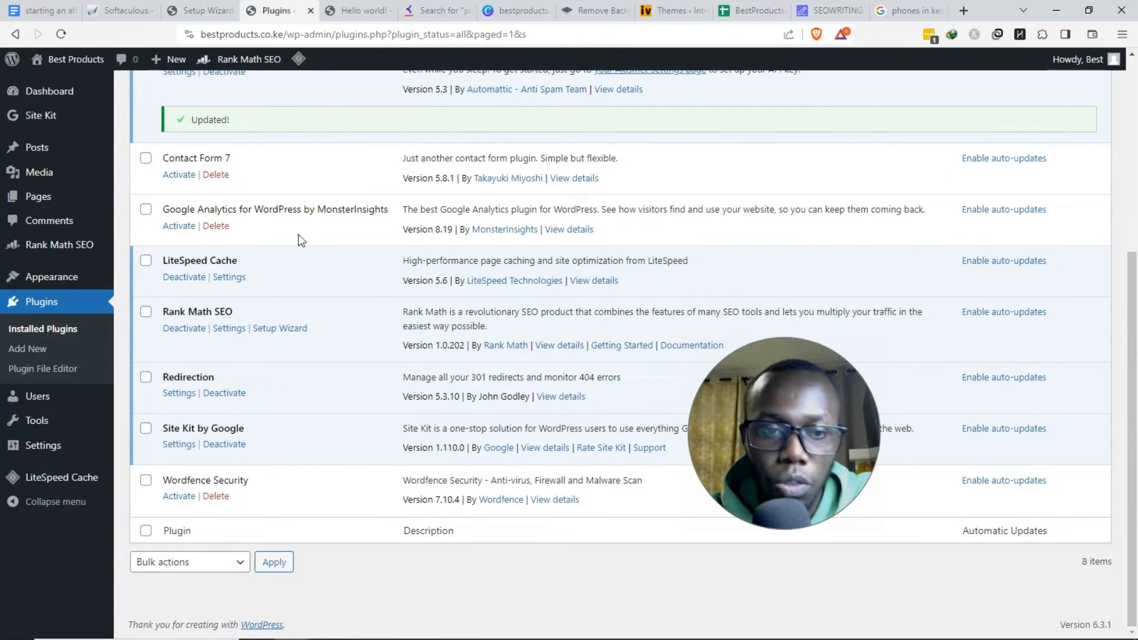
# - Open the Redirection setup from the Plugins page notice
pyautogui.scroll(1, 298, 345)
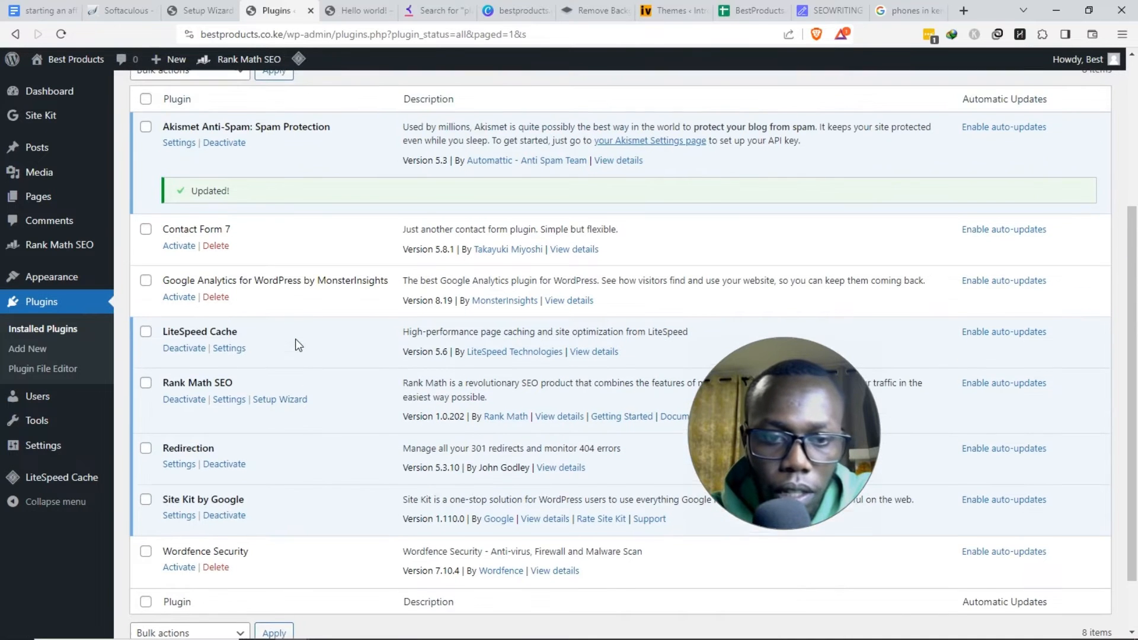
pyautogui.scroll(4, 295, 339)
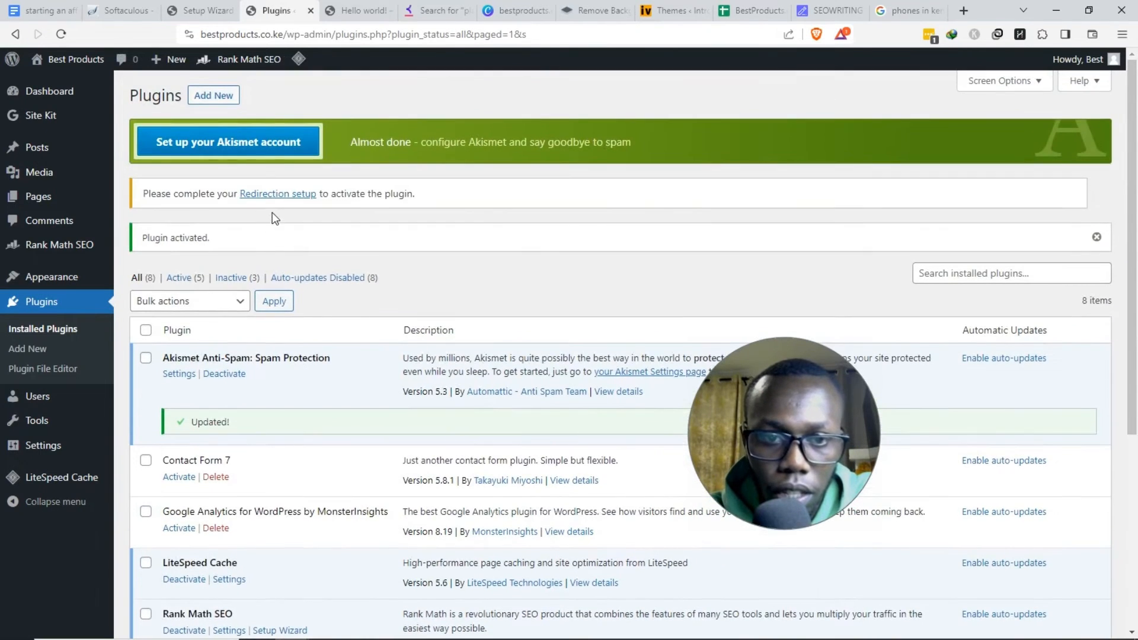
pyautogui.click(273, 194)
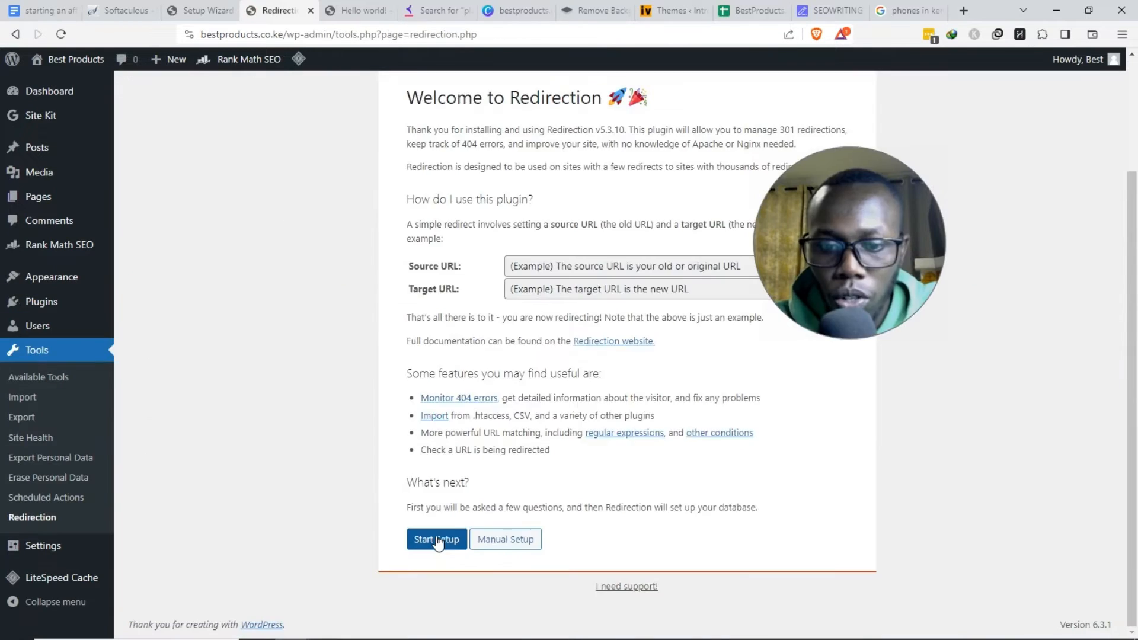
# - Run the Redirection wizard with redirect and 404 logging on, finishing on the empty Redirections page
pyautogui.click(434, 537)
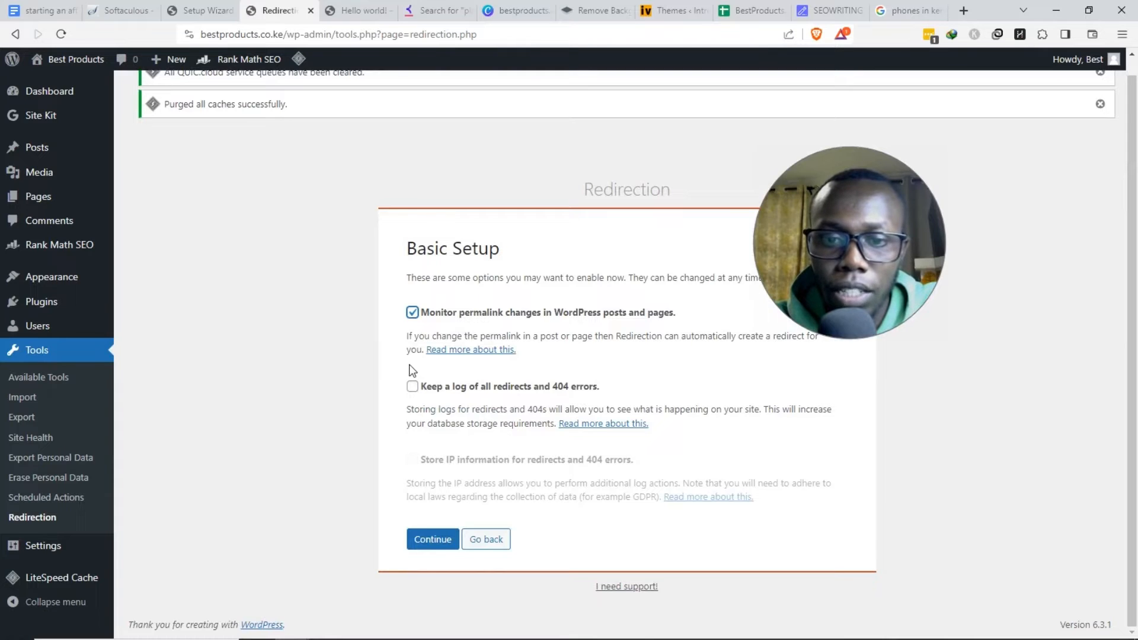
pyautogui.moveTo(250, 33); pyautogui.dragTo(414, 44)
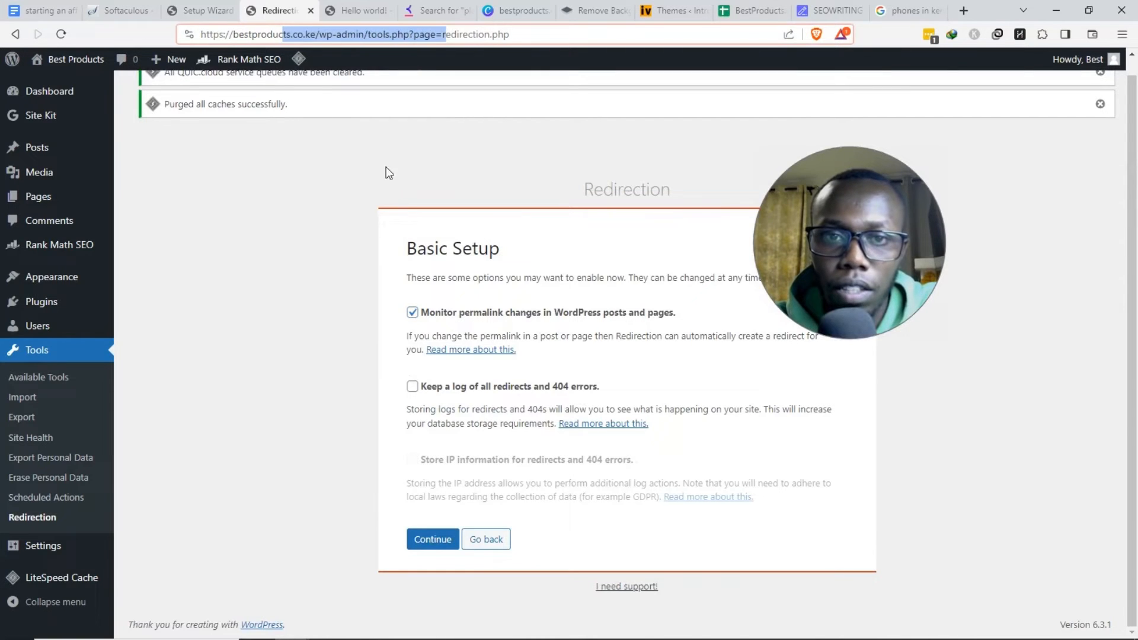
pyautogui.click(369, 281)
pyautogui.click(412, 389)
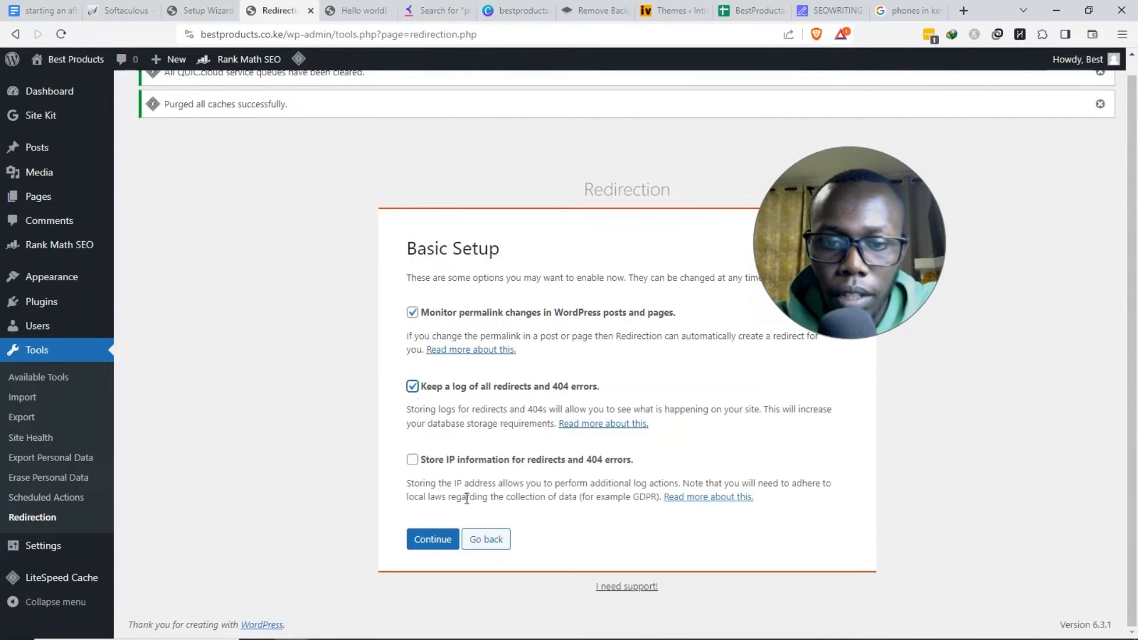
pyautogui.click(443, 539)
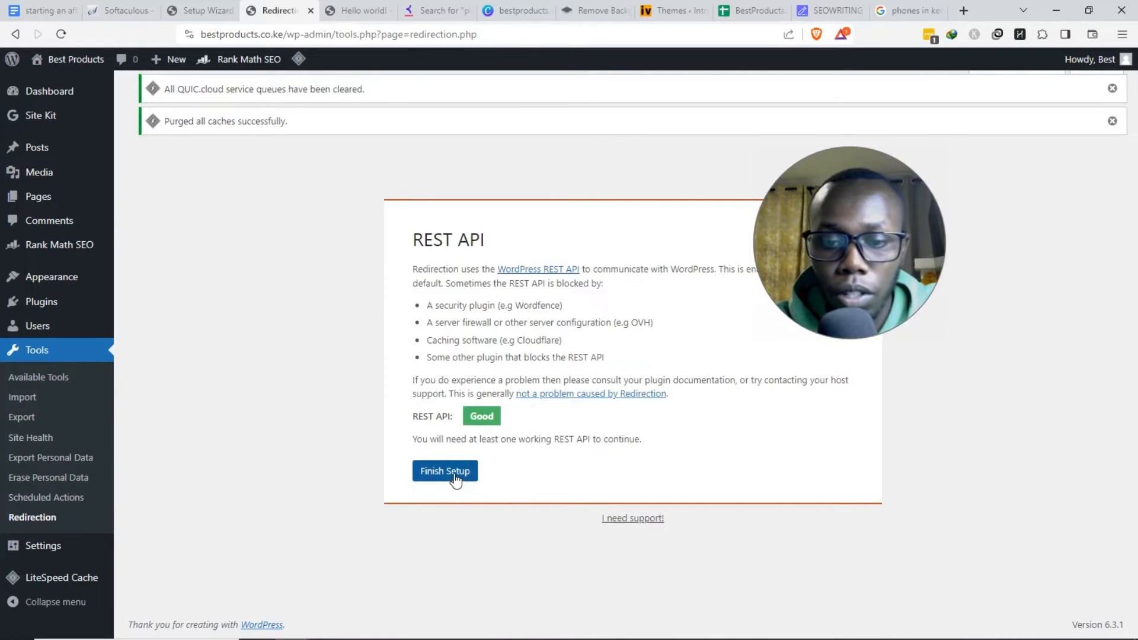
pyautogui.click(454, 476)
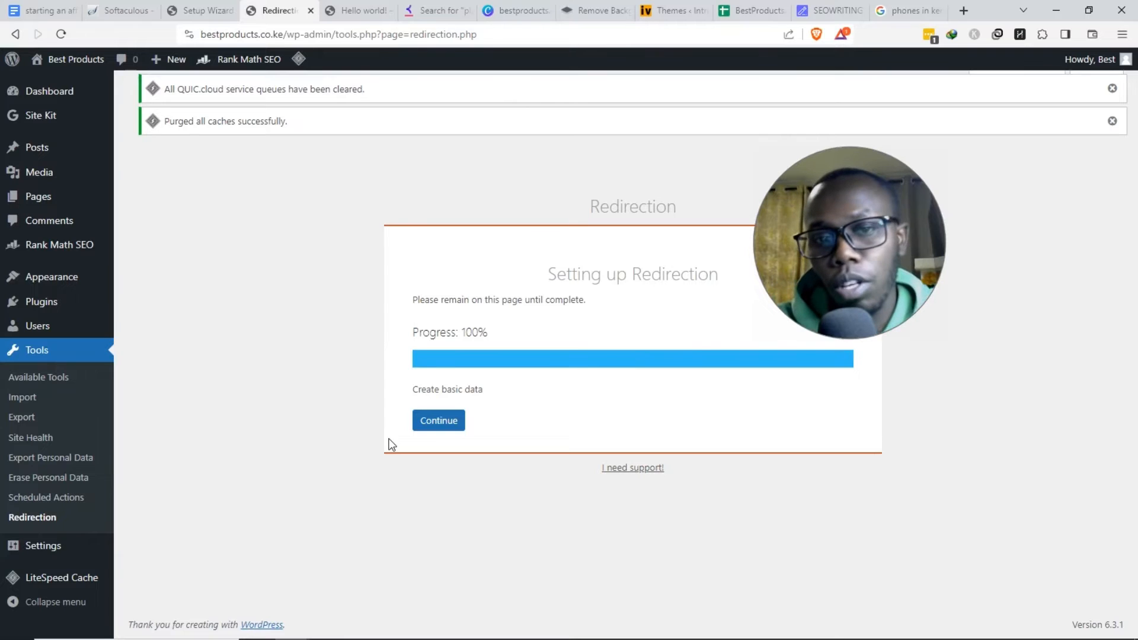
pyautogui.click(429, 423)
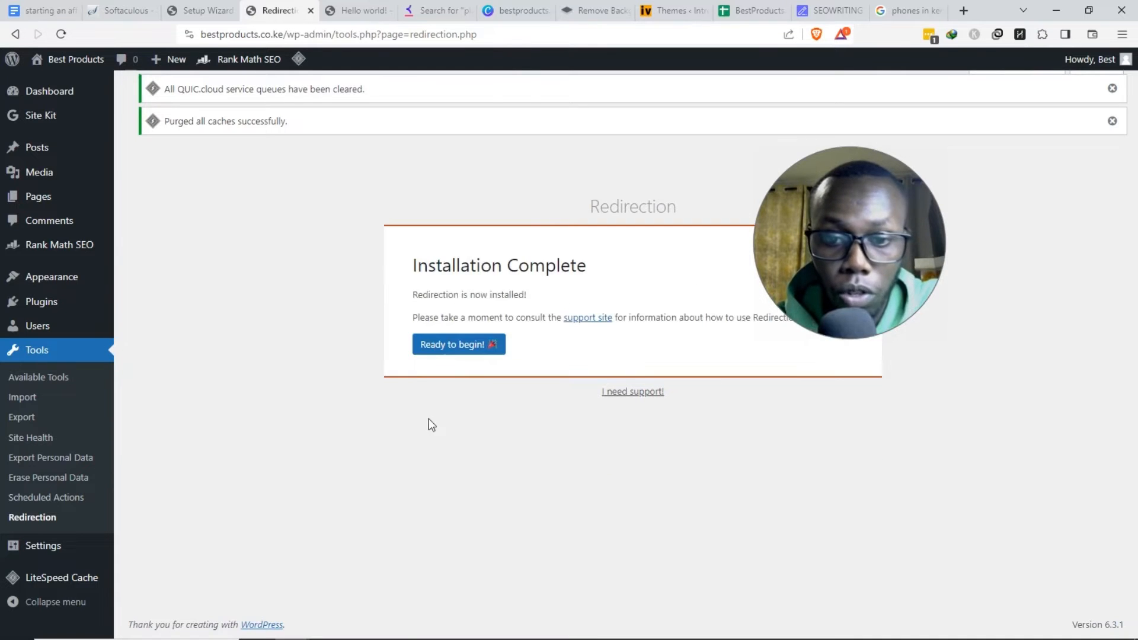
pyautogui.click(437, 338)
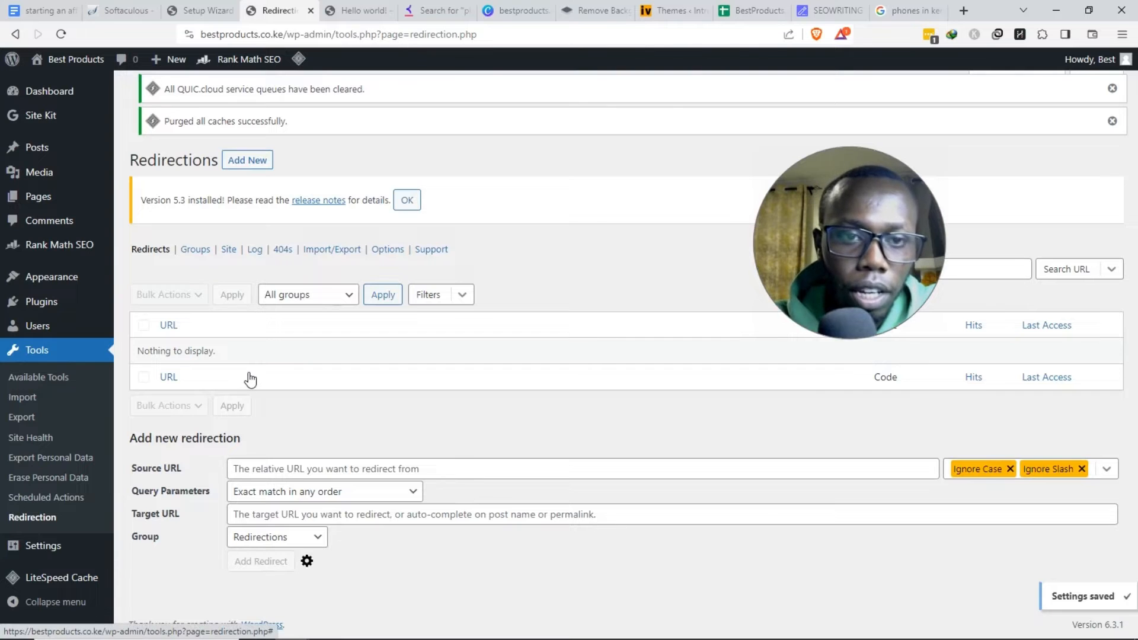
# - Show Installed Plugins and scroll the 8 plugins, including Redirection, Rank Math SEO, Site Kit and LiteSpeed Cache
pyautogui.moveTo(83, 336)
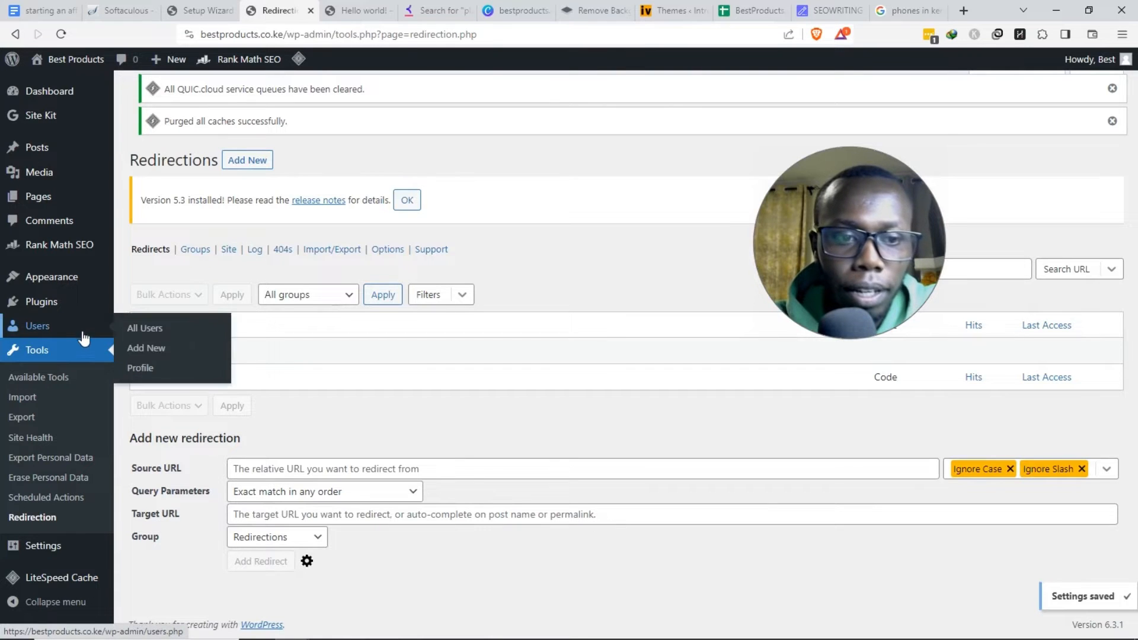
pyautogui.click(77, 302)
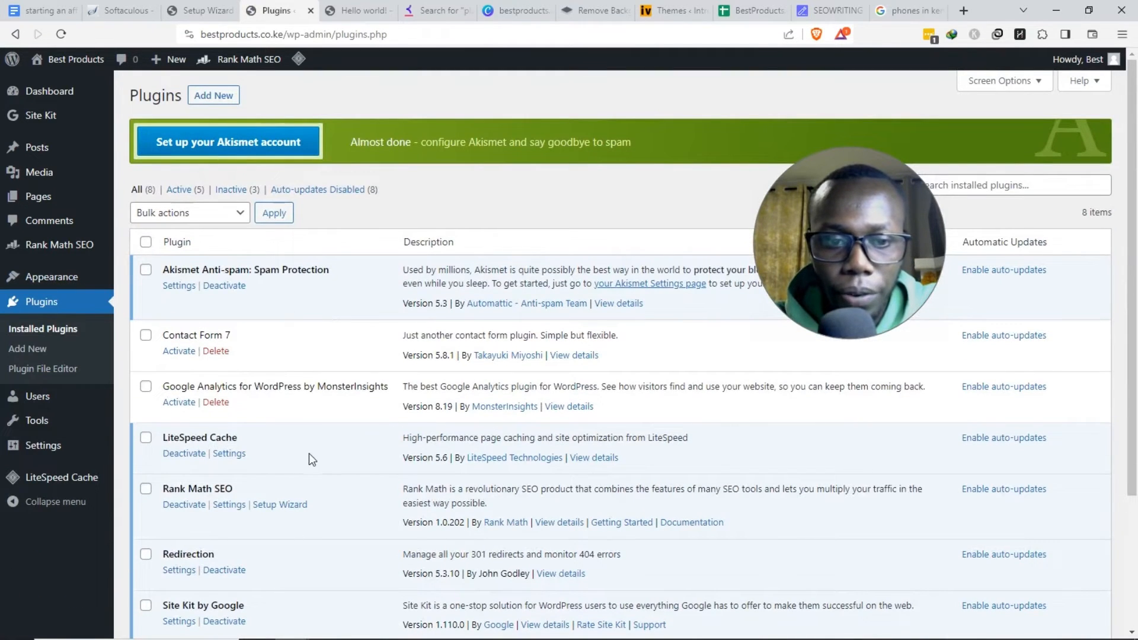
pyautogui.scroll(-3, 370, 446)
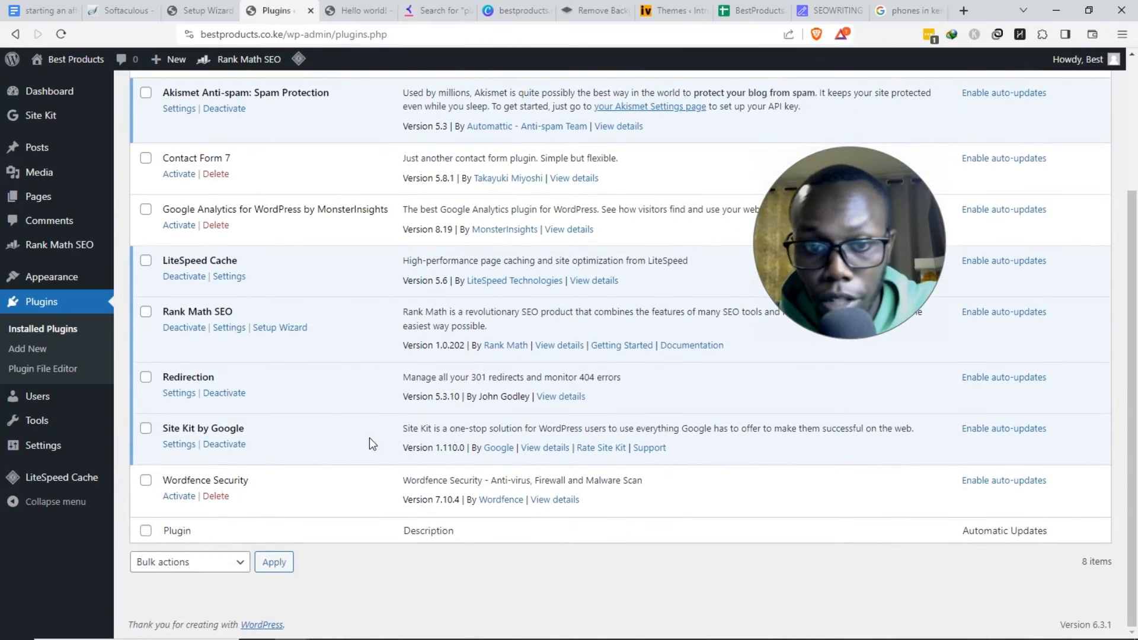
pyautogui.scroll(3, 370, 444)
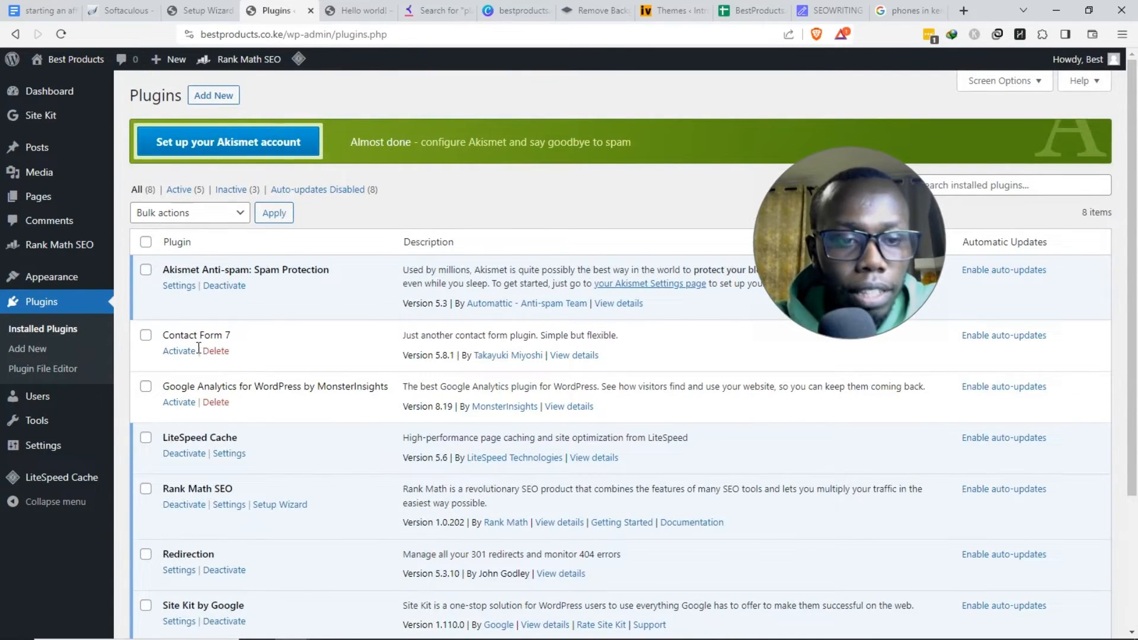
# - Open the Hello world post in a new tab and inspect its dated /2023/10/02/hello-world/ address
pyautogui.click(49, 154)
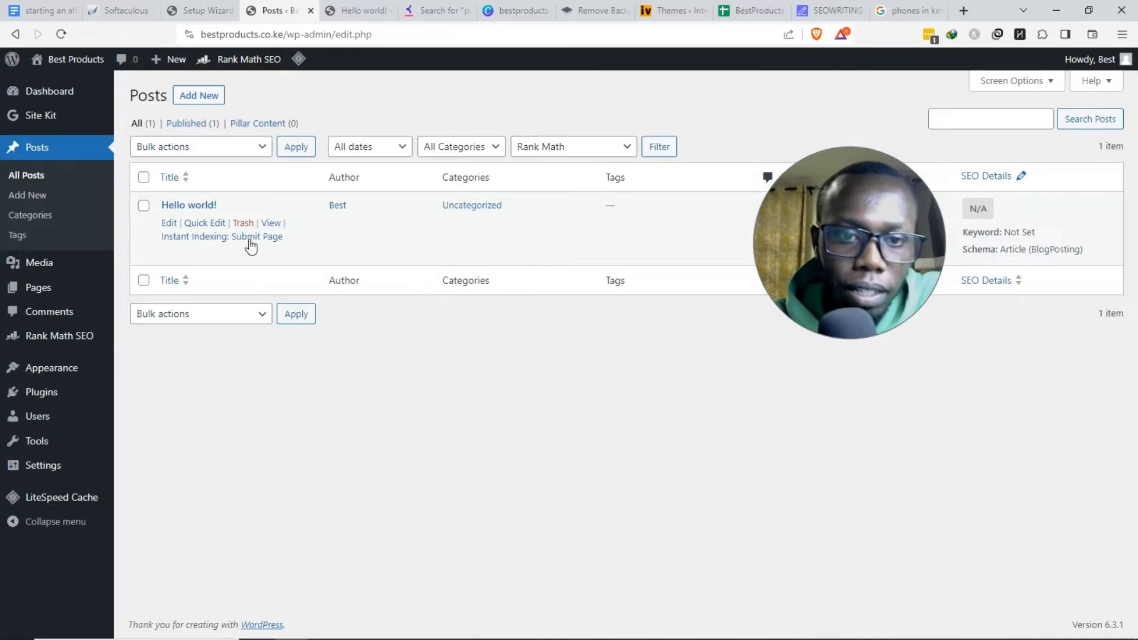
pyautogui.rightClick(266, 223)
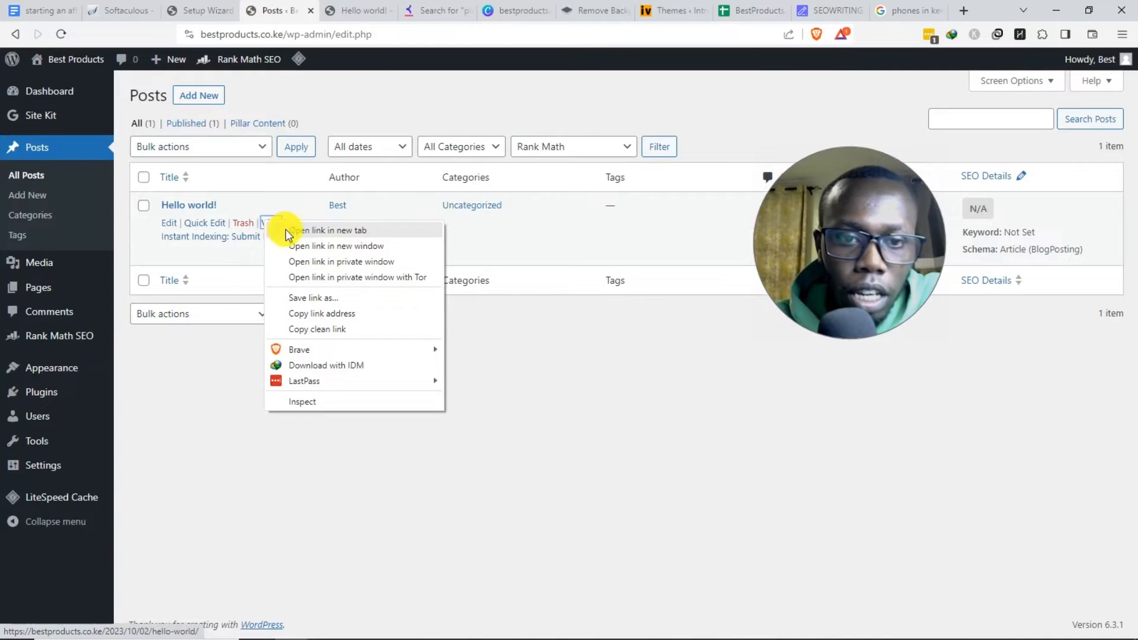
pyautogui.click(315, 236)
pyautogui.click(324, 5)
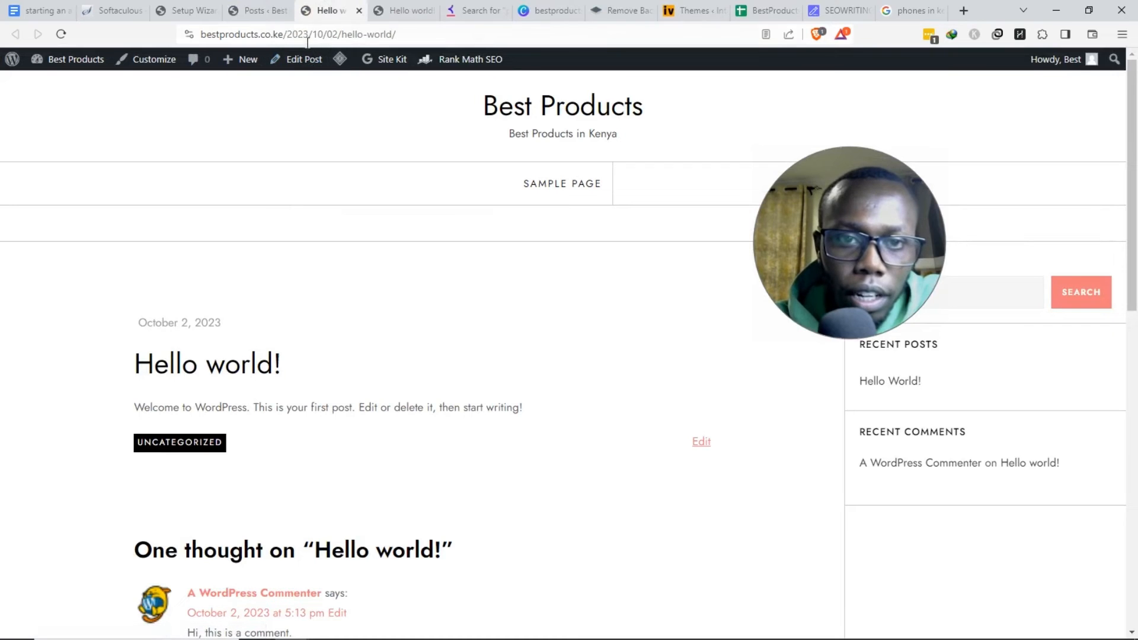
pyautogui.click(288, 37)
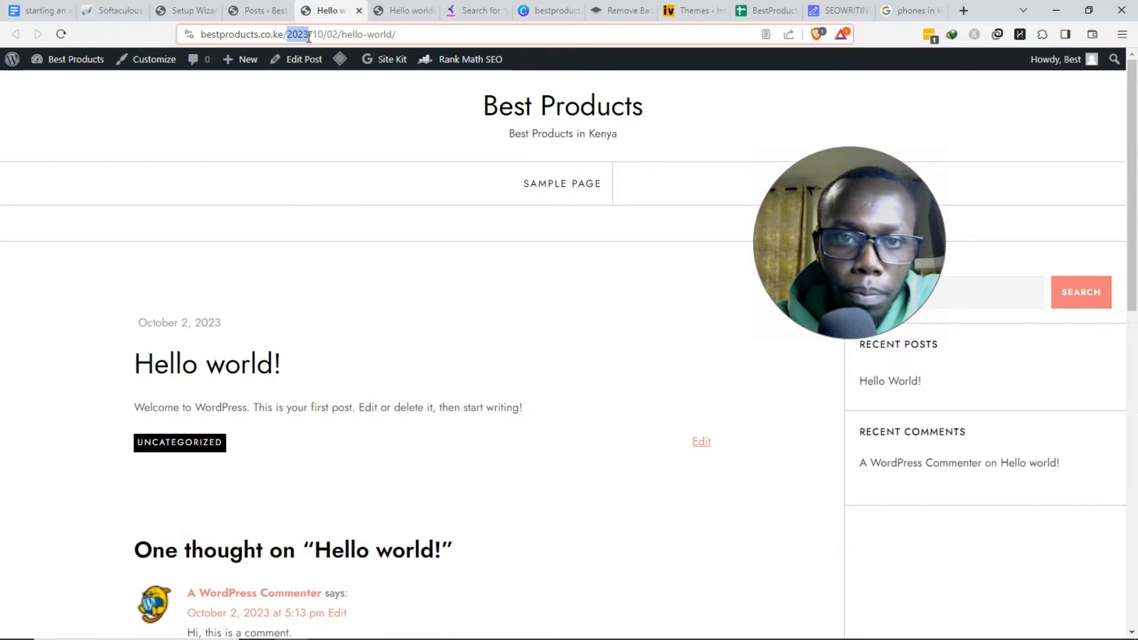
pyautogui.moveTo(308, 37); pyautogui.dragTo(310, 37)
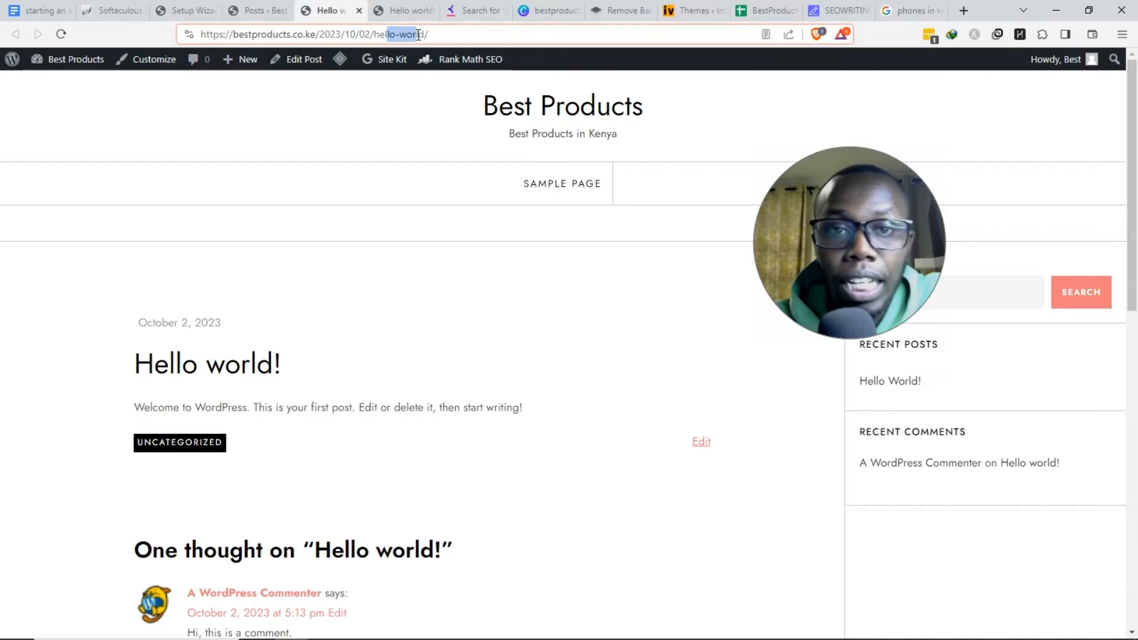
pyautogui.click(308, 115)
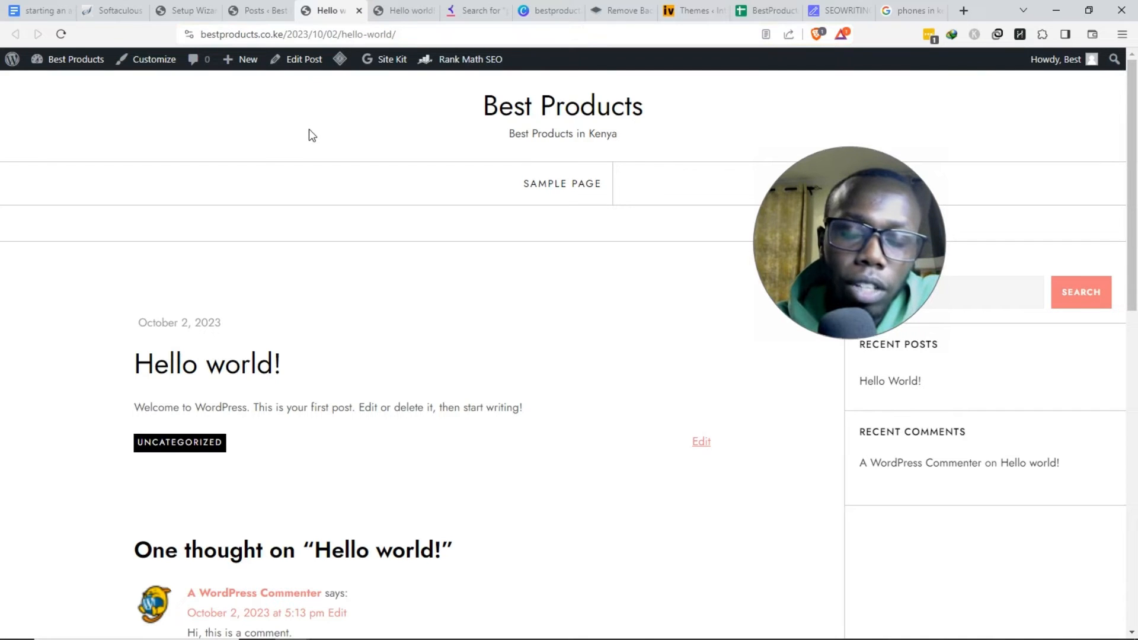
pyautogui.moveTo(289, 43); pyautogui.dragTo(391, 111)
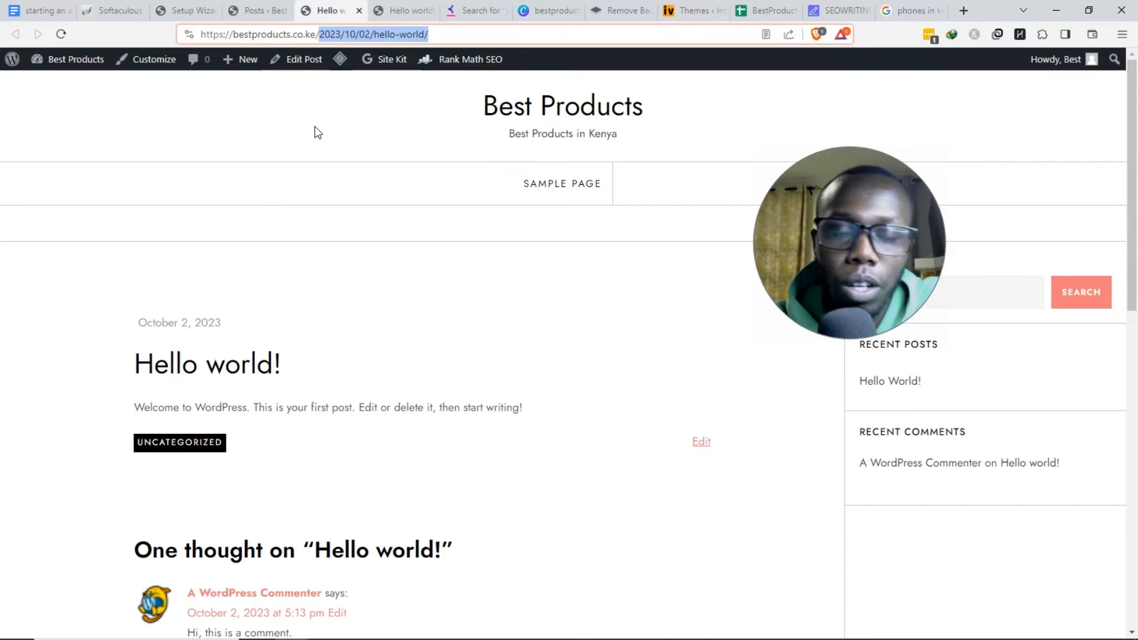
# - Load the post address without the 2023/10/02/ date, then go back to the Posts list
pyautogui.click(264, 10)
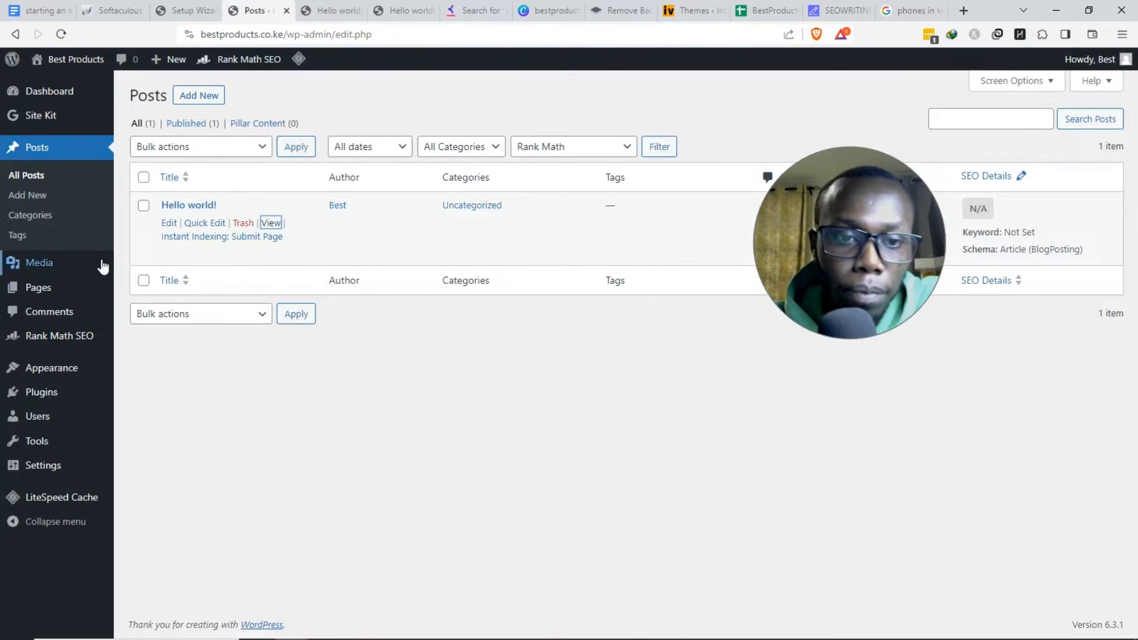
pyautogui.click(329, 10)
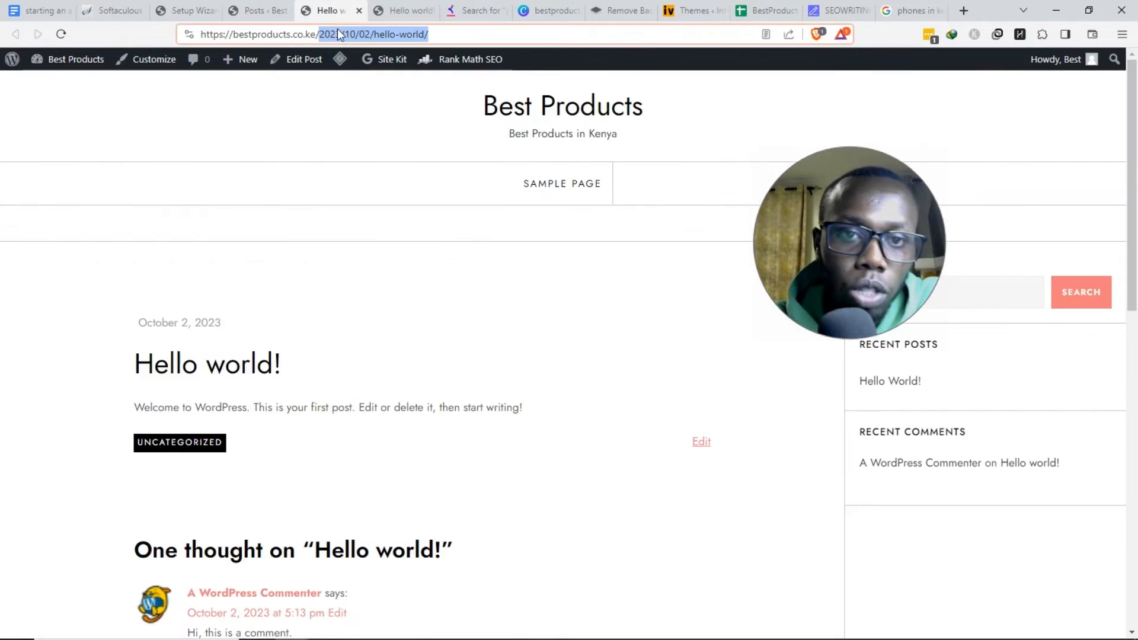
pyautogui.click(338, 34)
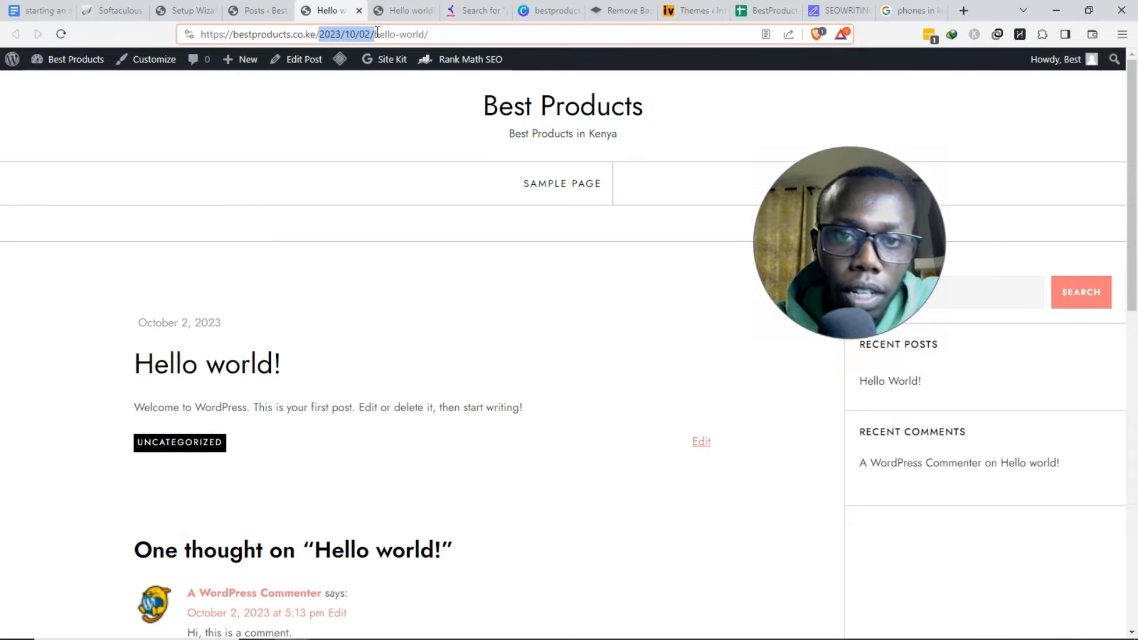
pyautogui.press('BackSpace')
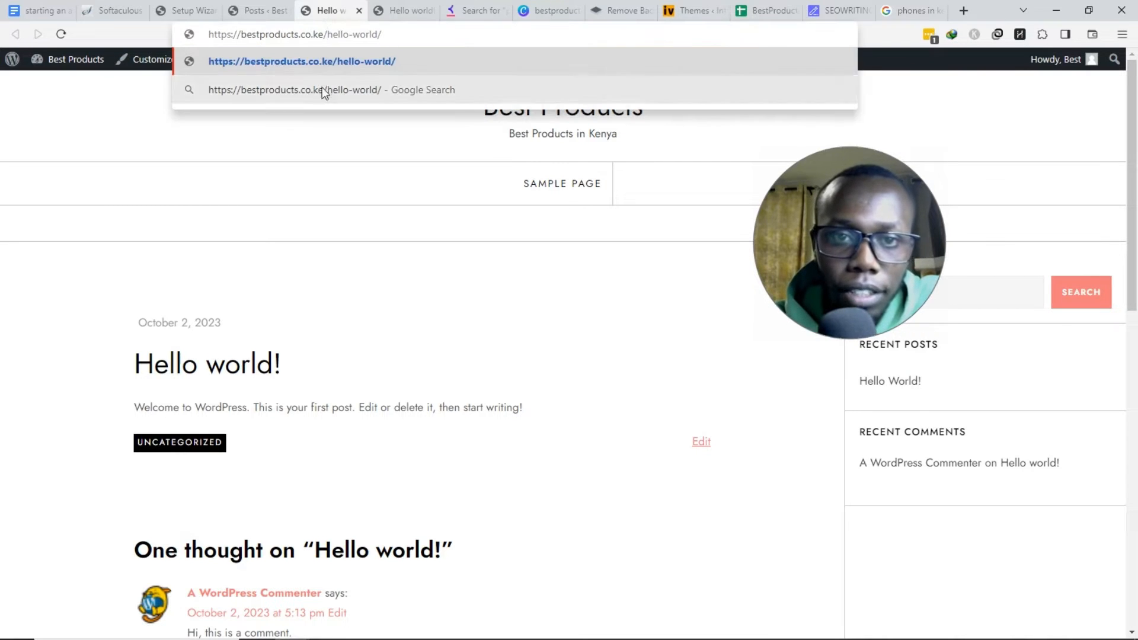
pyautogui.press('Return')
pyautogui.click(261, 8)
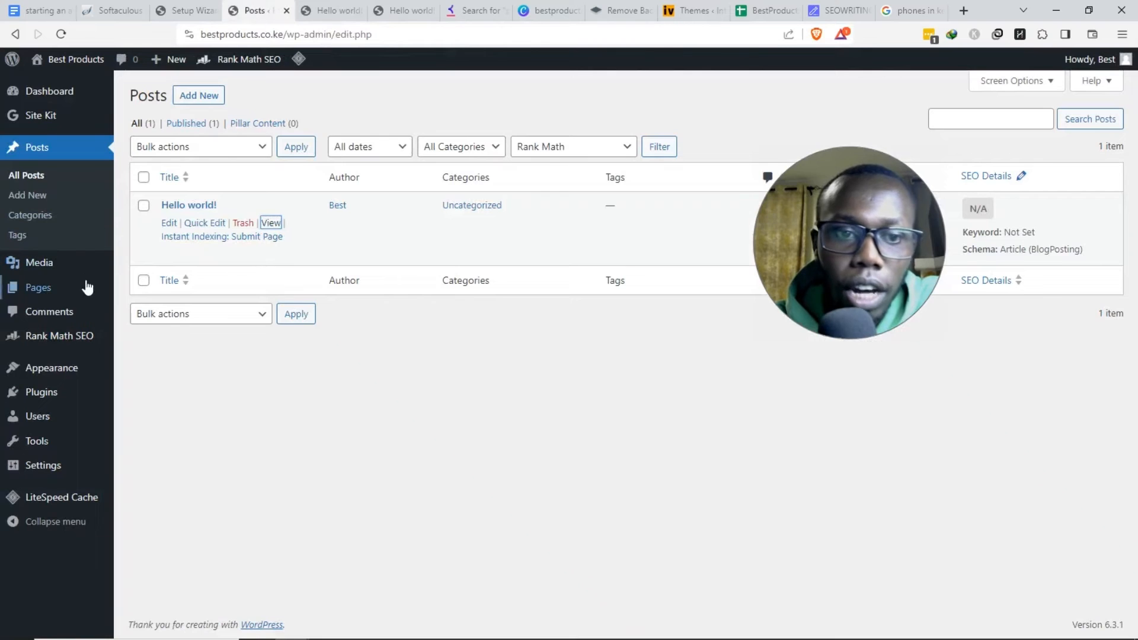
# - Switch permalinks to the Post name structure and recheck the Hello world post's old dated address
pyautogui.moveTo(47, 473)
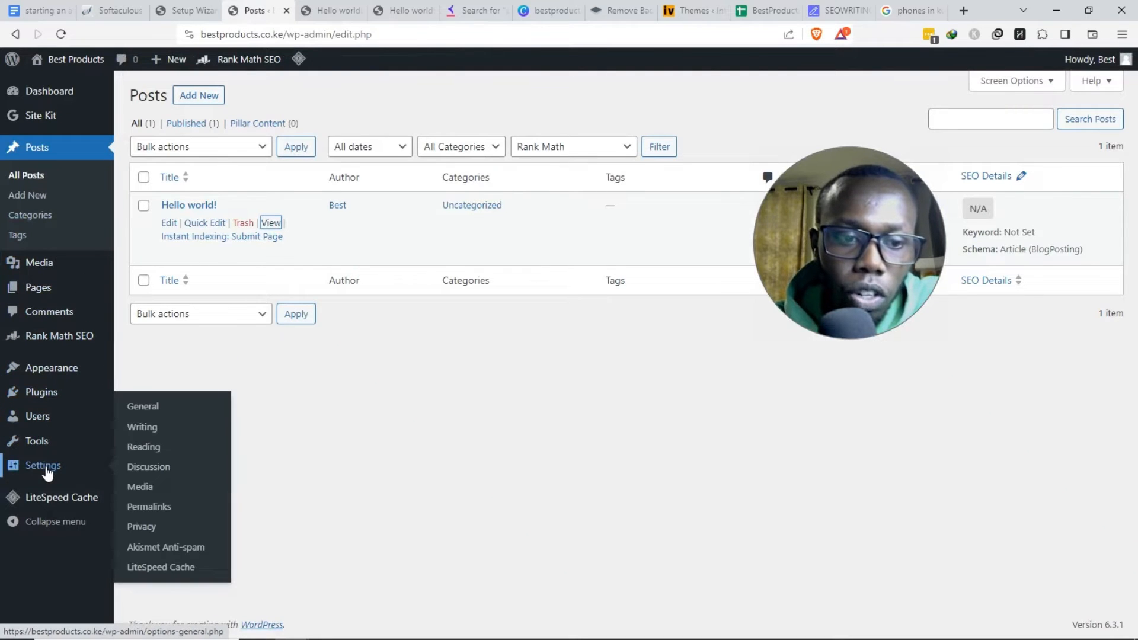
pyautogui.click(149, 509)
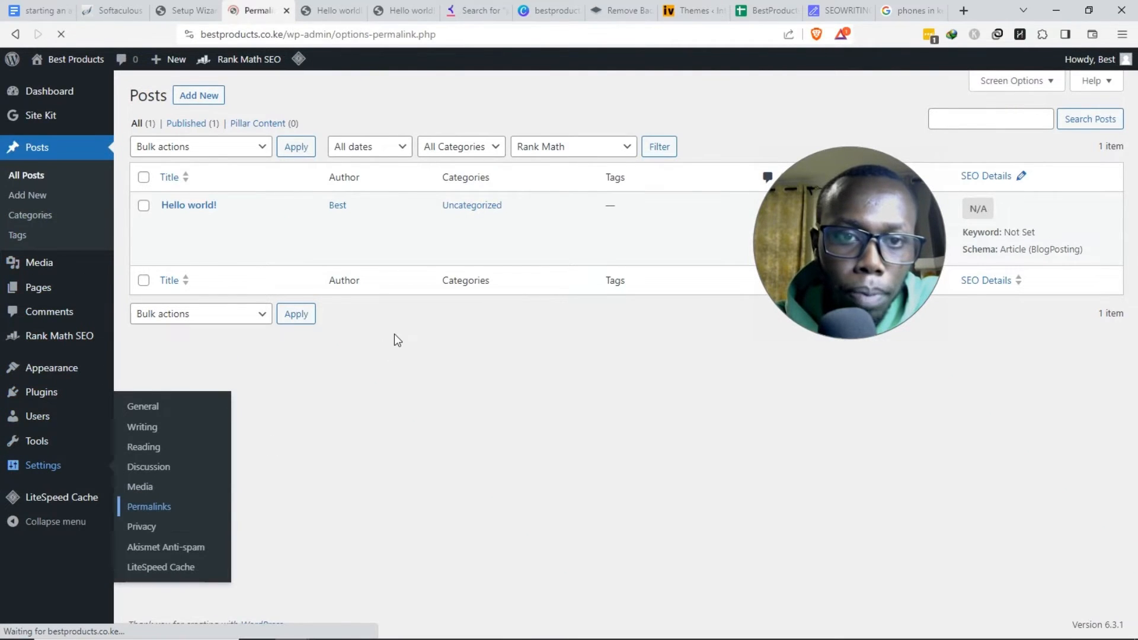
pyautogui.scroll(-2, 293, 305)
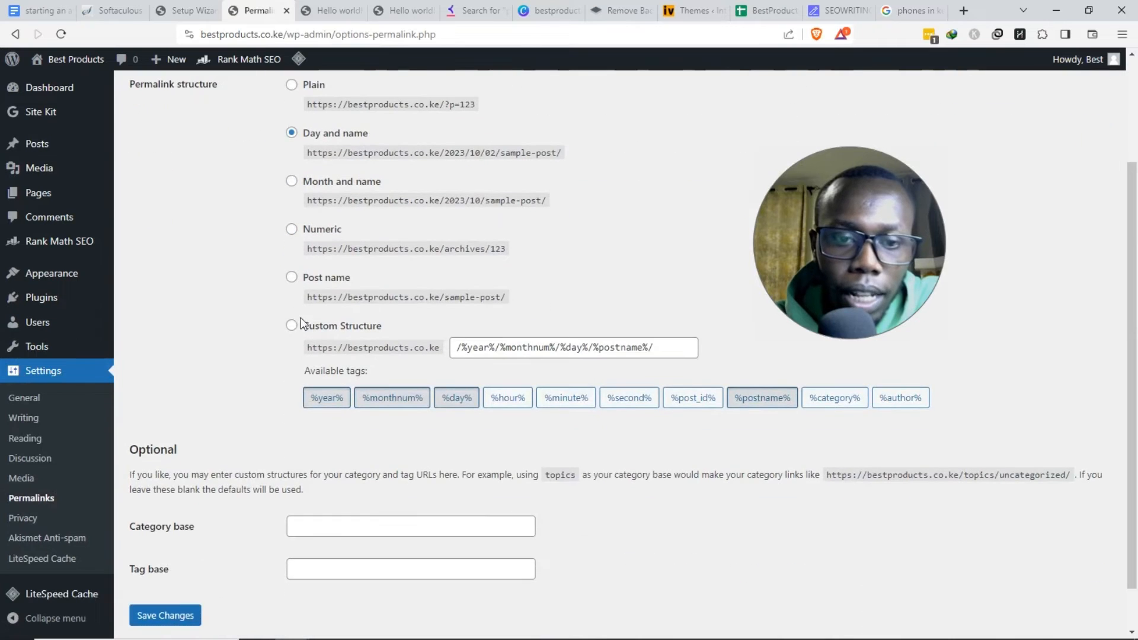
pyautogui.click(292, 278)
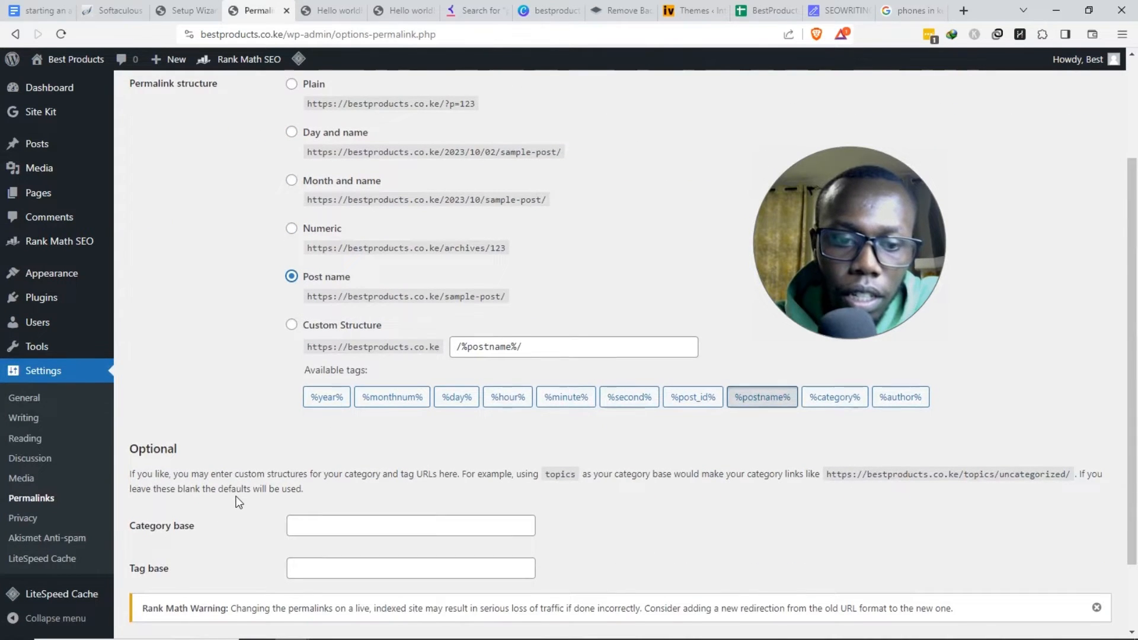
pyautogui.scroll(-2, 177, 533)
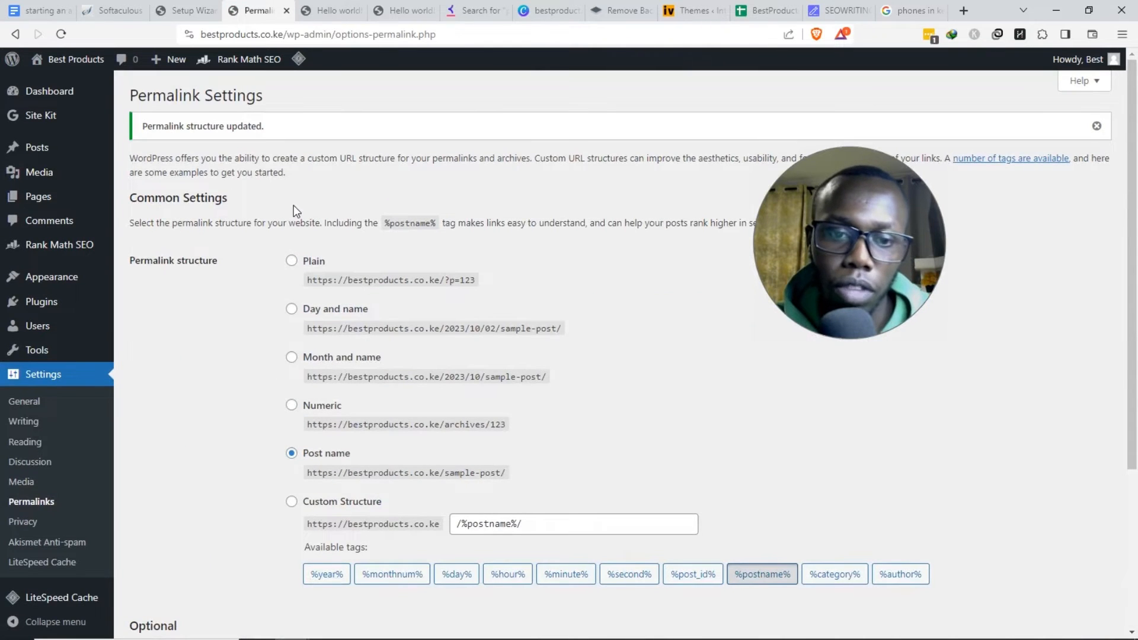
pyautogui.click(351, 9)
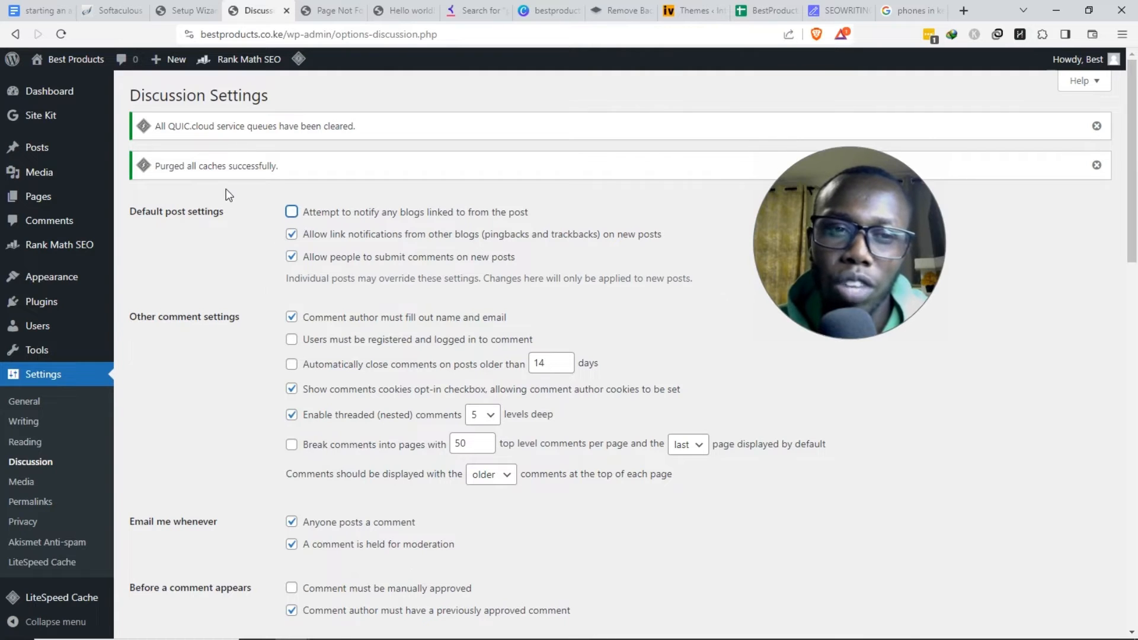
# - Tick 'Allow link notifications from other blogs' and save the Discussion Settings
pyautogui.click(257, 258)
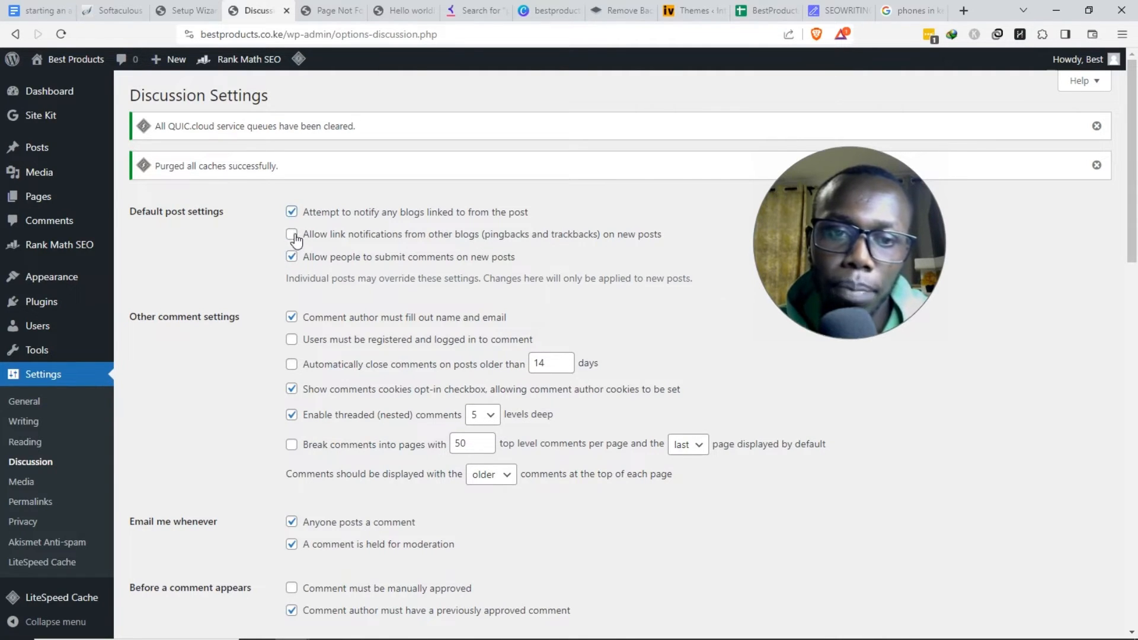
pyautogui.click(293, 236)
pyautogui.scroll(-15, 236, 395)
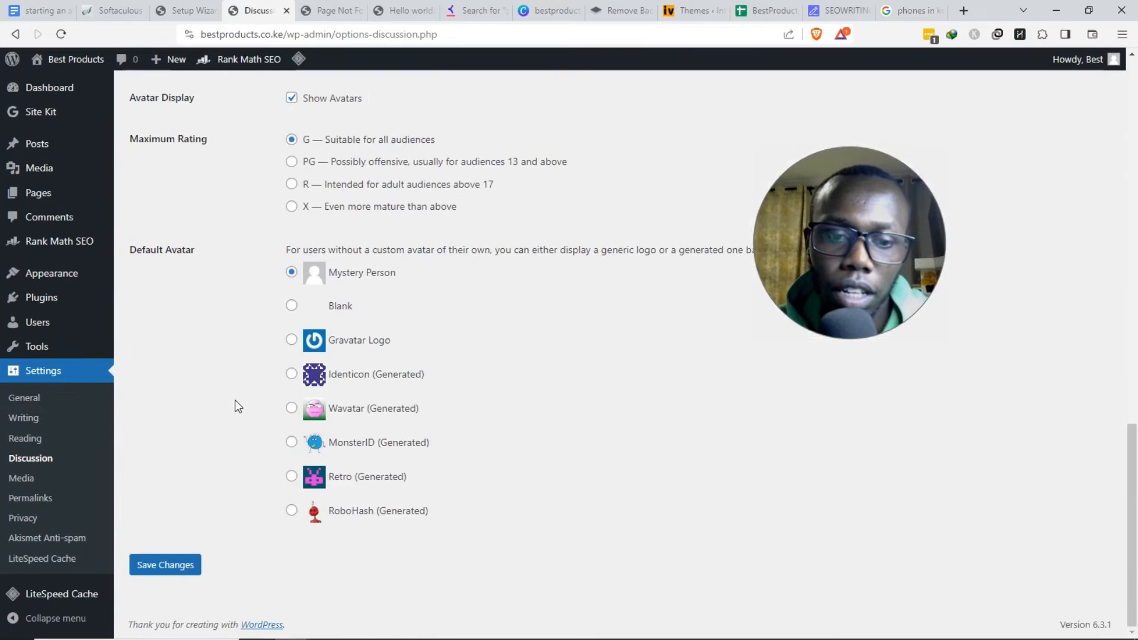
pyautogui.click(187, 572)
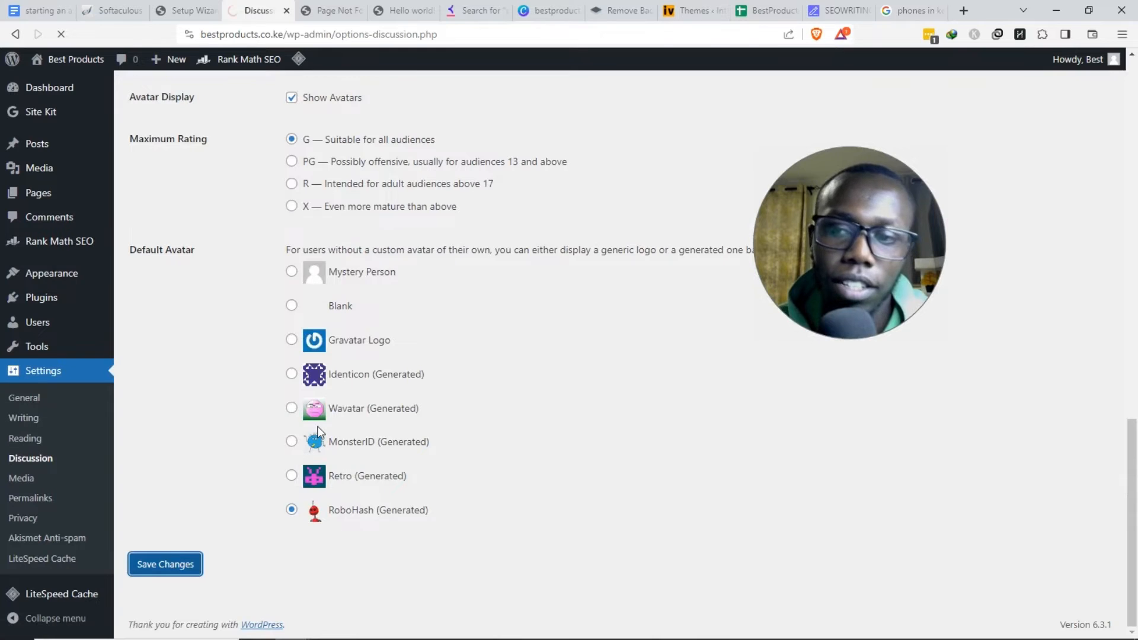
# - Return to the WordPress Dashboard and scroll through it
pyautogui.moveTo(1118, 65)
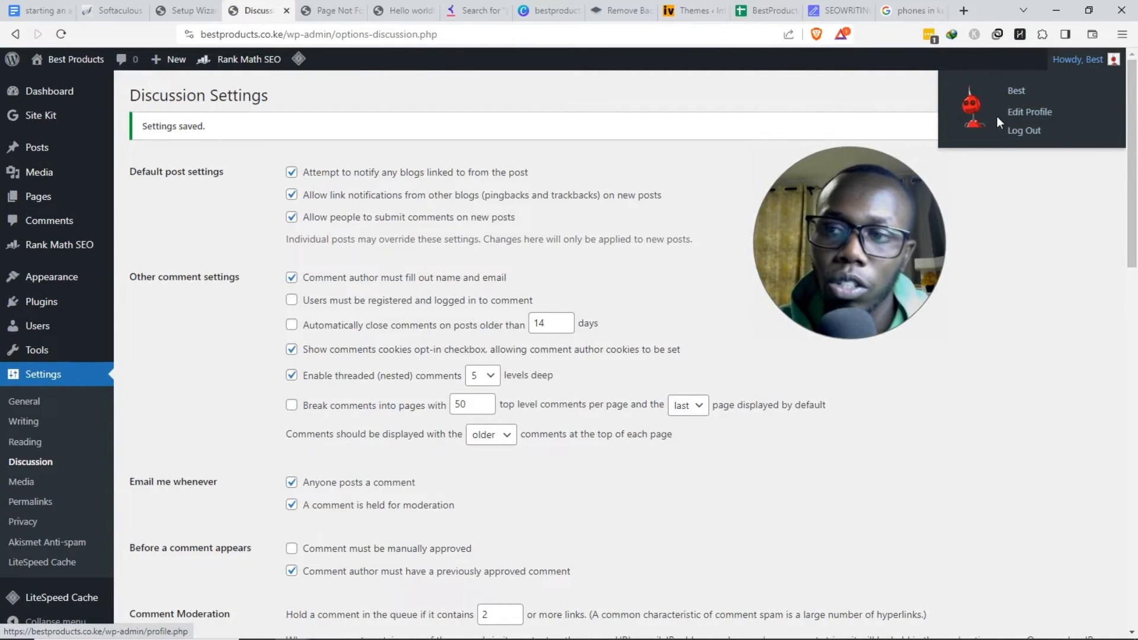
pyautogui.scroll(-10, 396, 310)
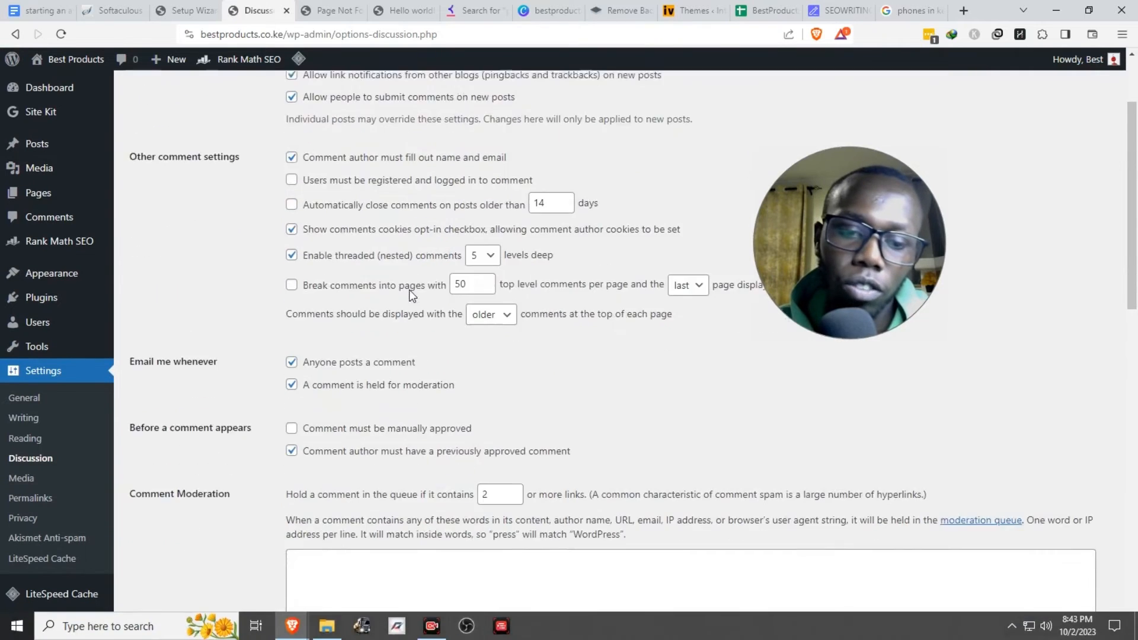
pyautogui.scroll(-4, 396, 310)
pyautogui.scroll(15, 389, 312)
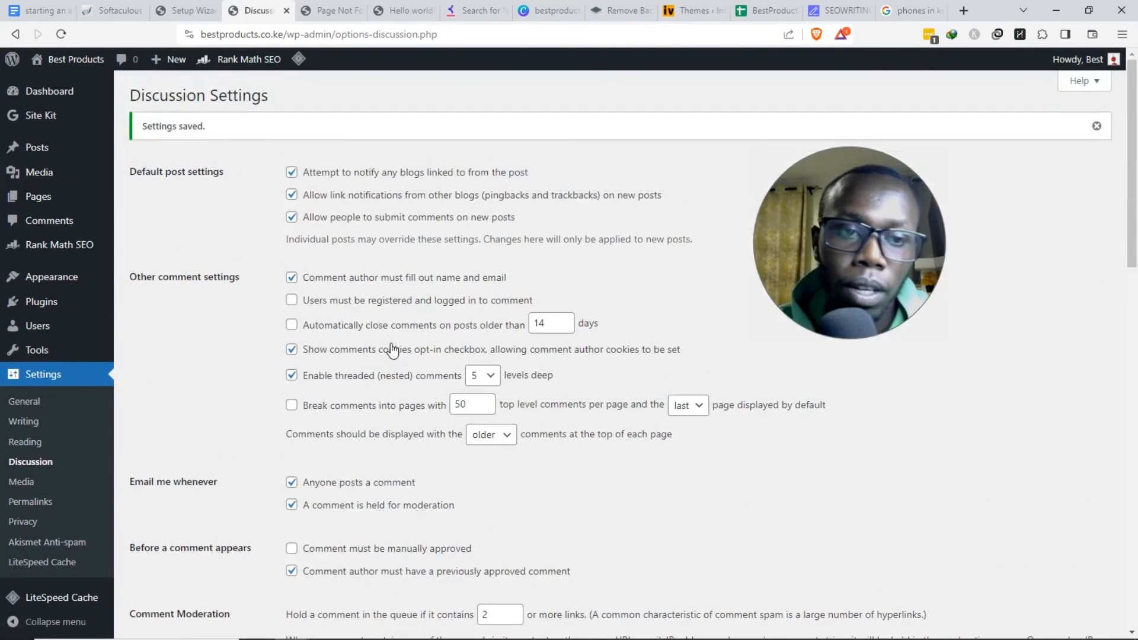
pyautogui.click(59, 95)
pyautogui.scroll(-15, 348, 311)
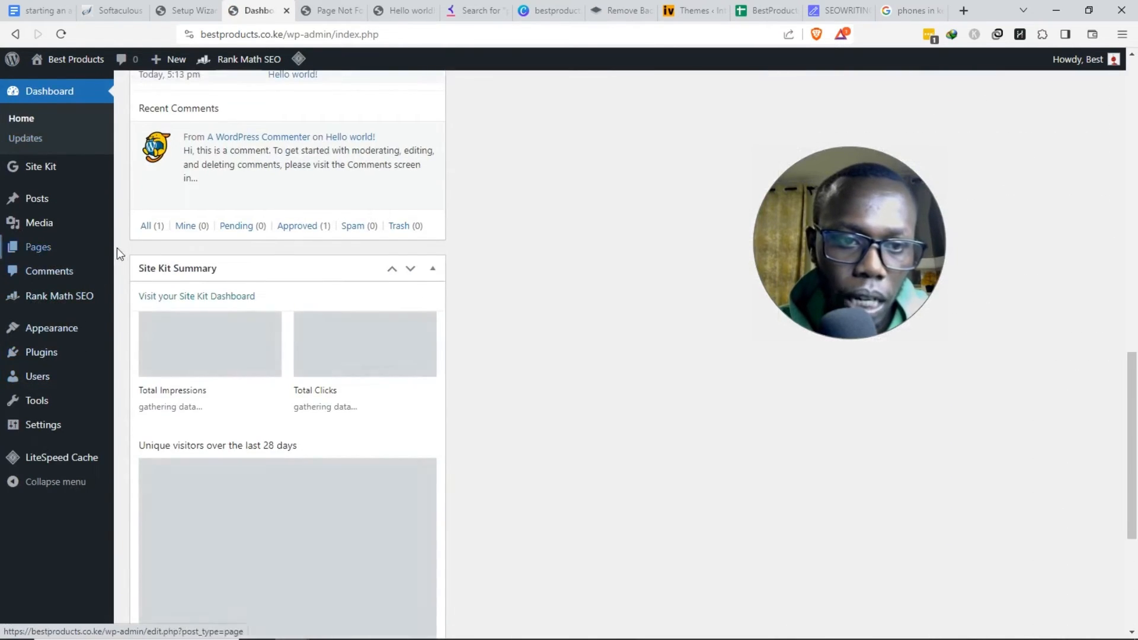
pyautogui.click(39, 10)
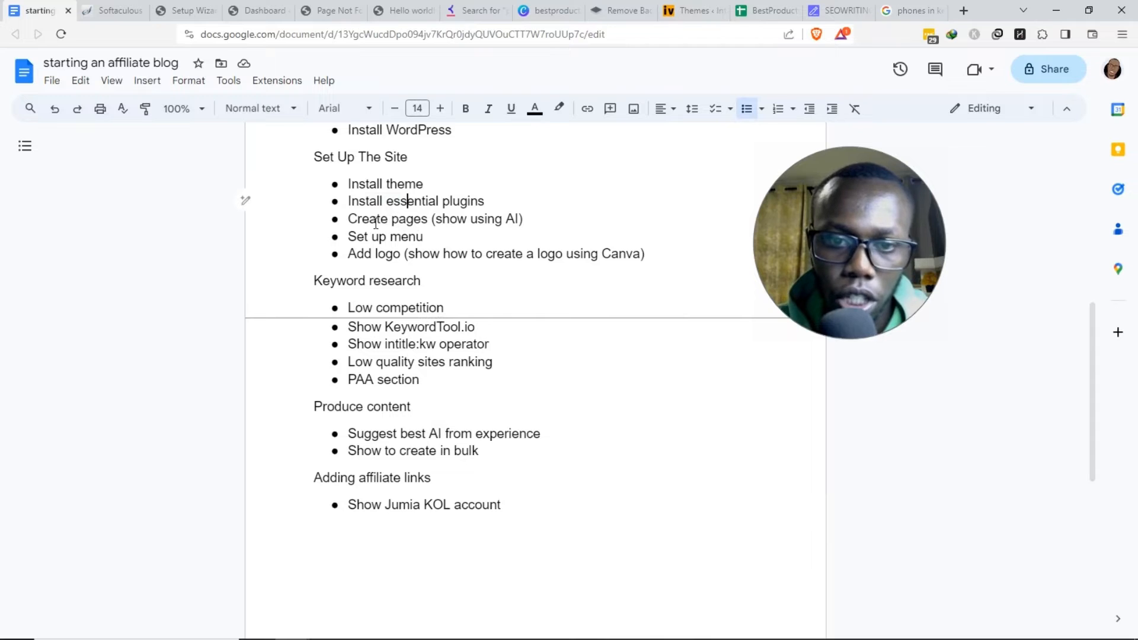
pyautogui.moveTo(347, 219); pyautogui.dragTo(403, 258)
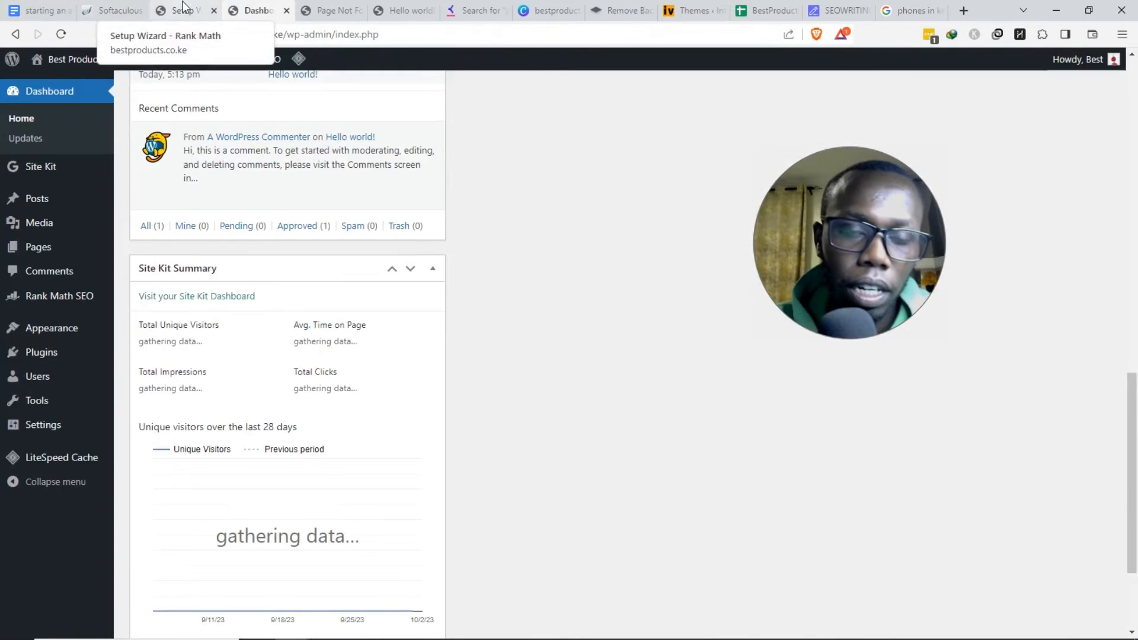
# - Load chat.openai.com in the Google search tab
pyautogui.click(899, 16)
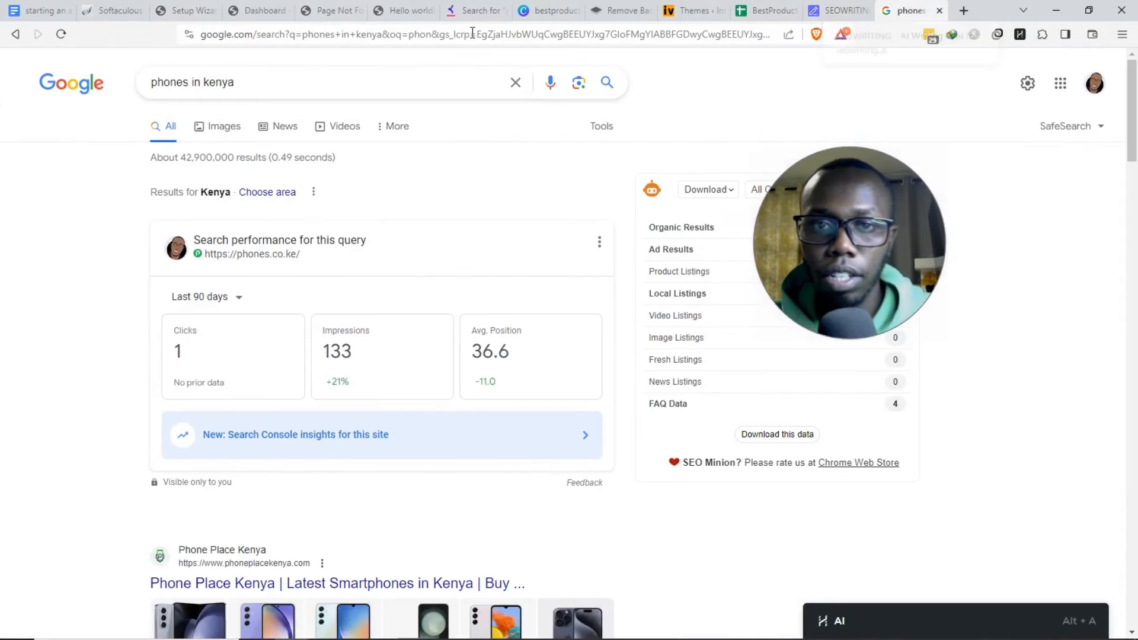
pyautogui.click(466, 34)
pyautogui.write('chat.openai.com')
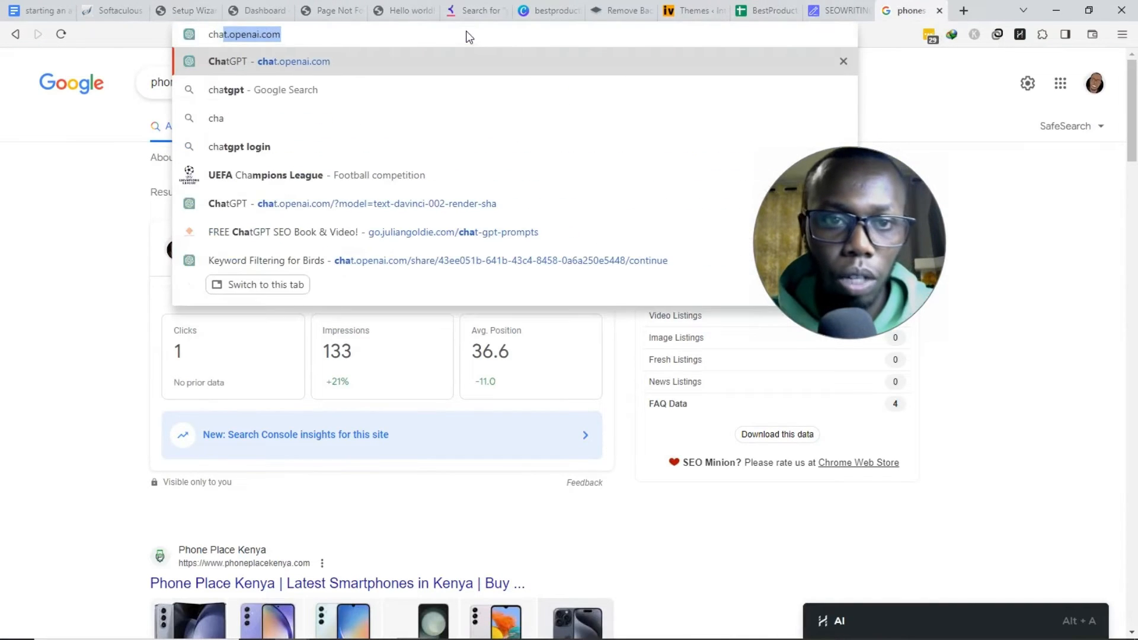
pyautogui.press('Return')
# - Place the ChatGPT tab right after the WordPress Dashboard tab and switch to it
pyautogui.moveTo(901, 10); pyautogui.dragTo(267, 18)
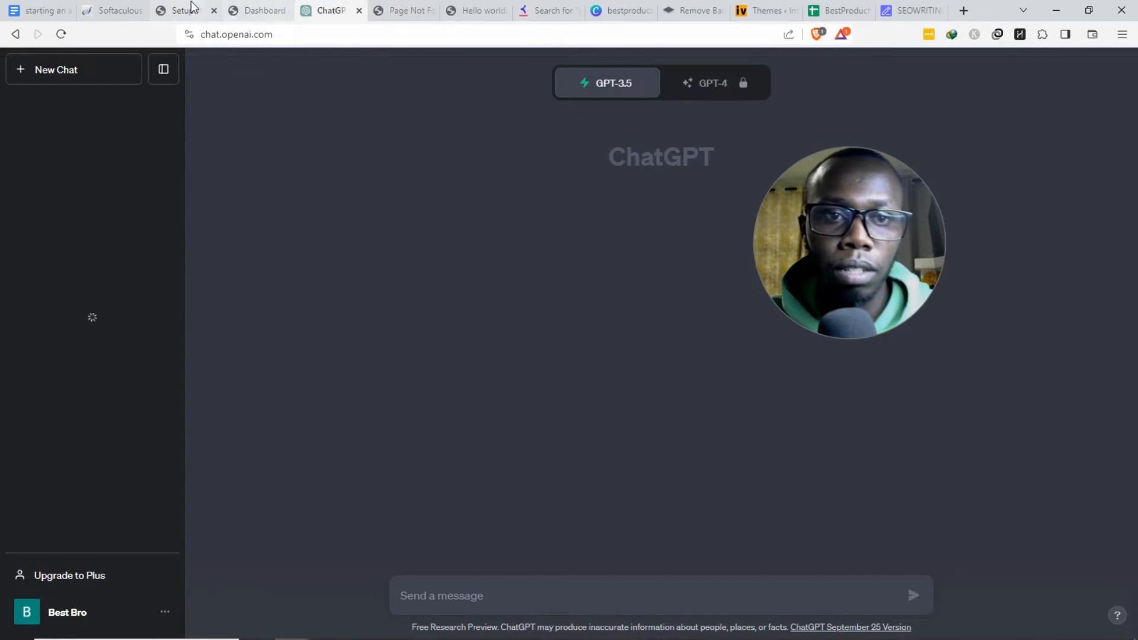
pyautogui.click(195, 11)
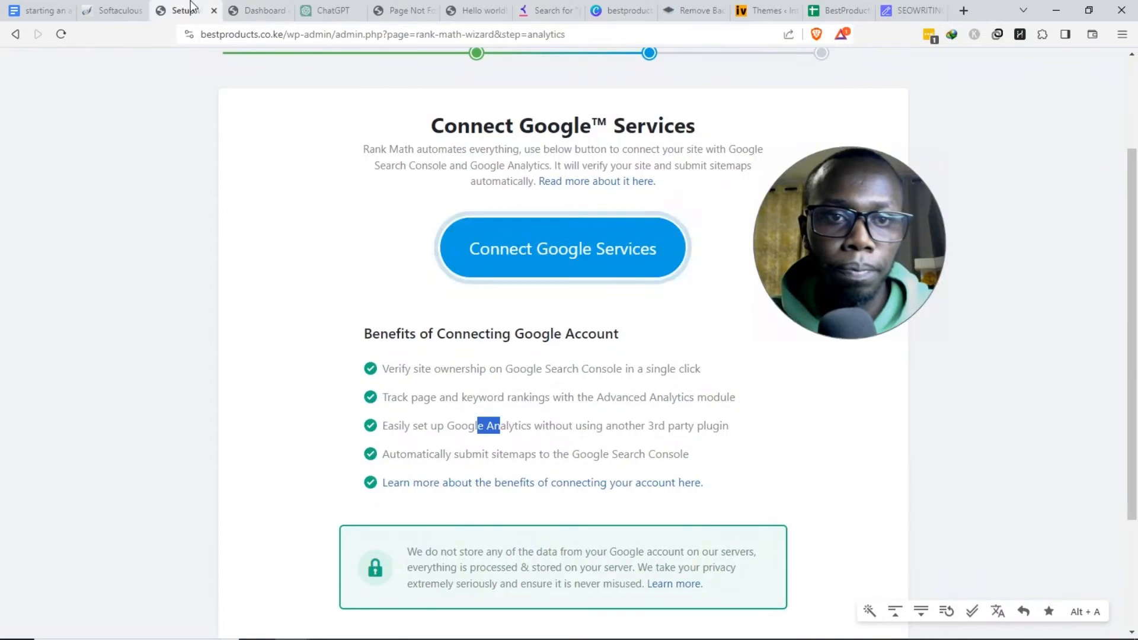
pyautogui.click(234, 21)
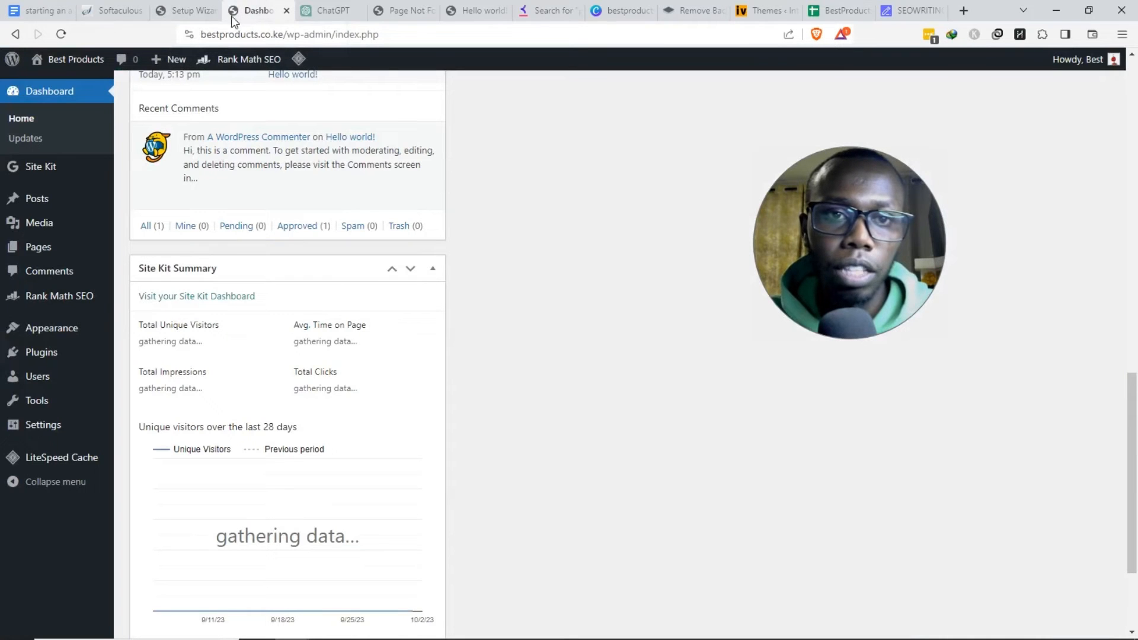
pyautogui.click(315, 20)
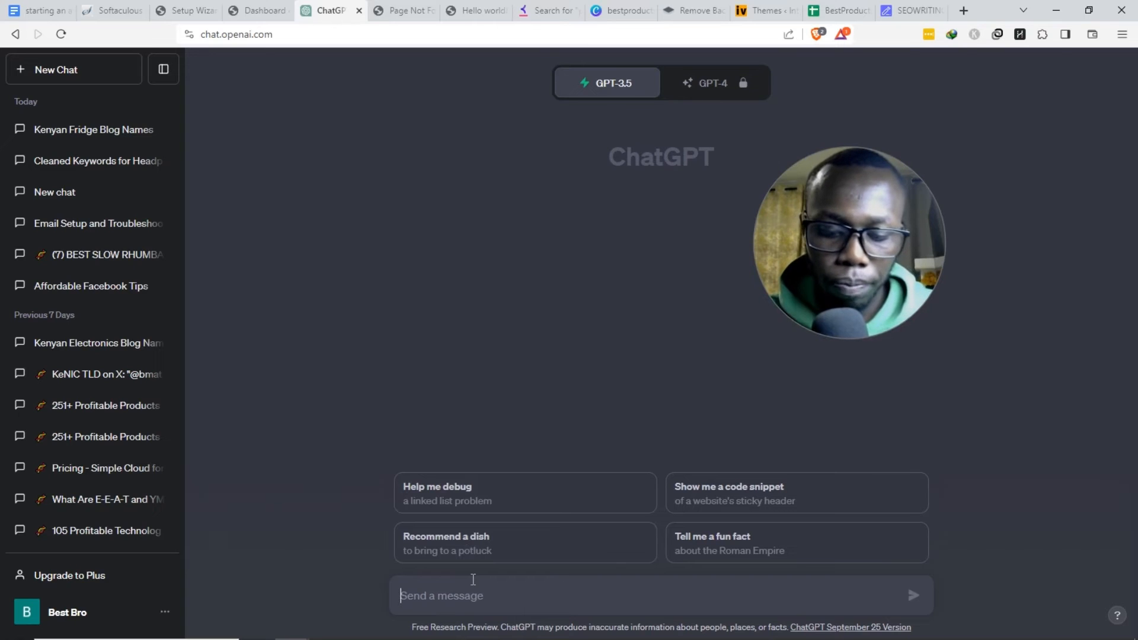
# - Send a prompt describing the bestproducts.co.ke Kenyan product guides blog, asking for an interesting About Us page
pyautogui.write('I')
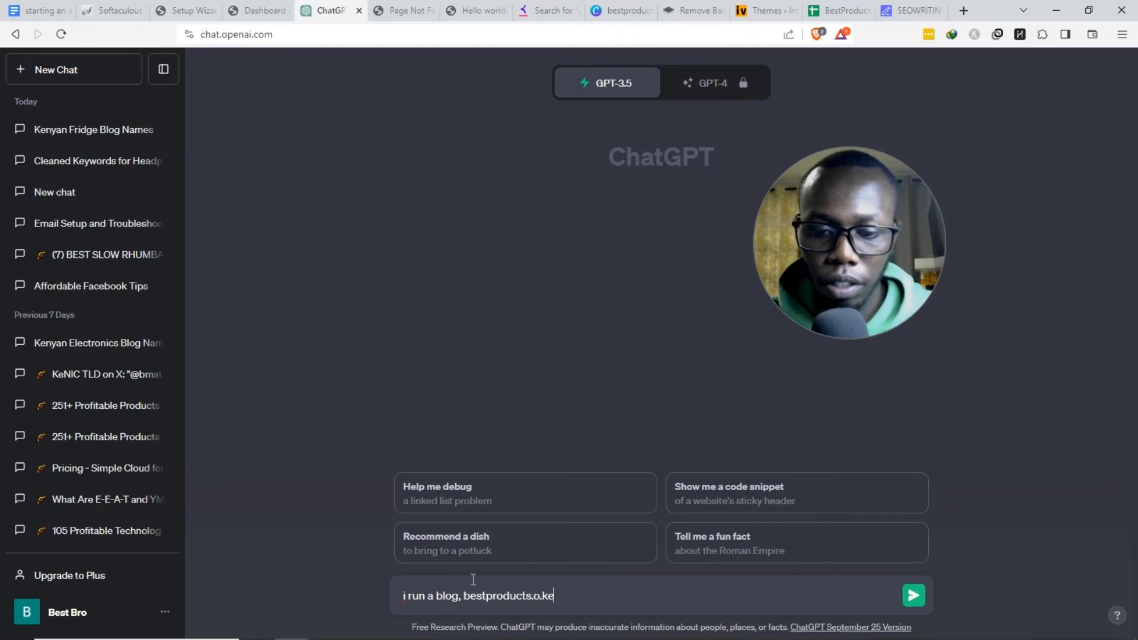
pyautogui.write('ke.  I publish guides, reviews, and news about products in')
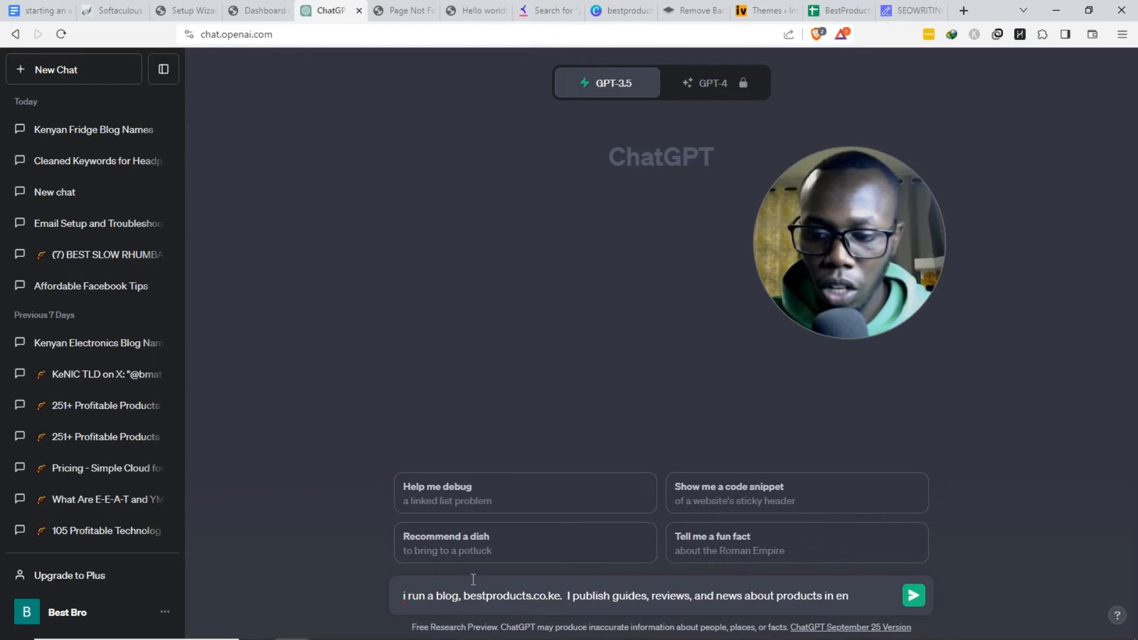
pyautogui.write(' kenya')
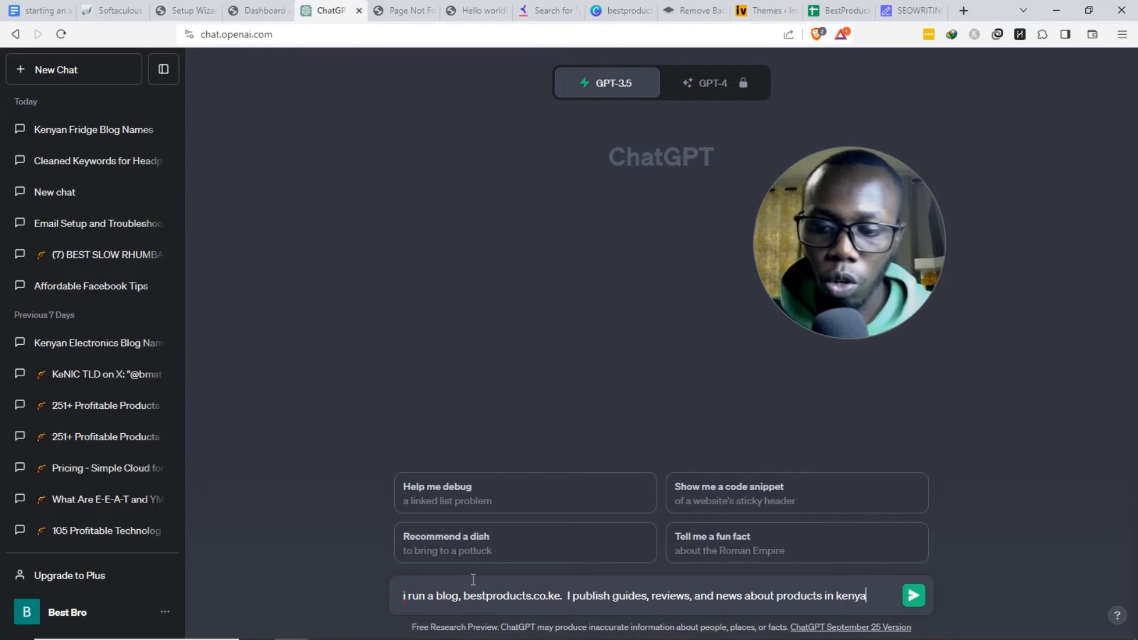
pyautogui.write('.')
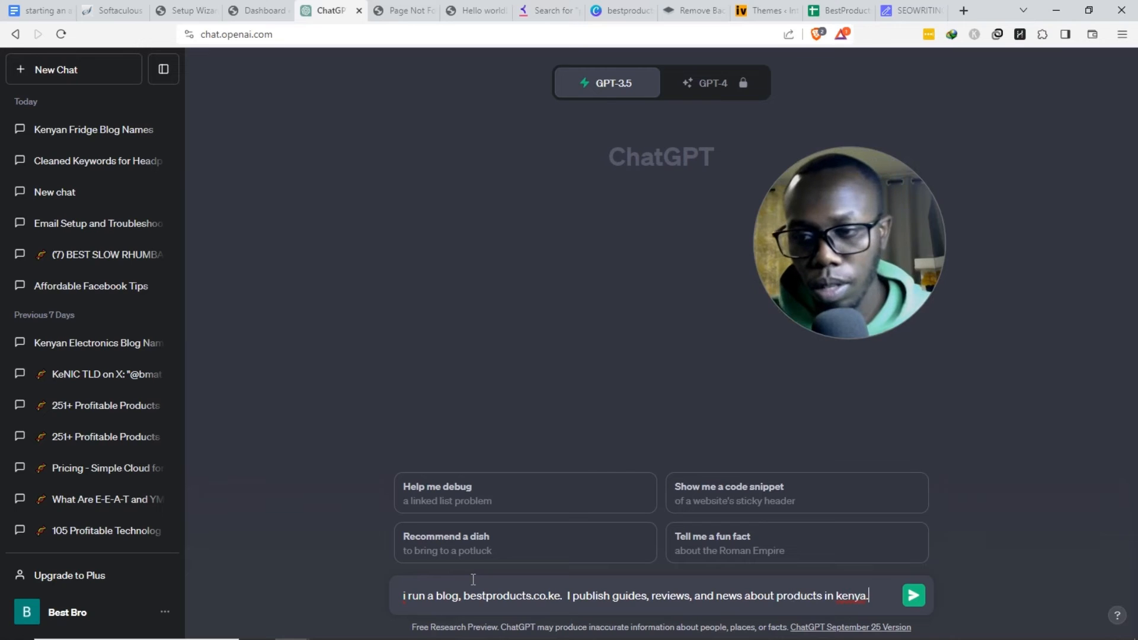
pyautogui.write(' No')
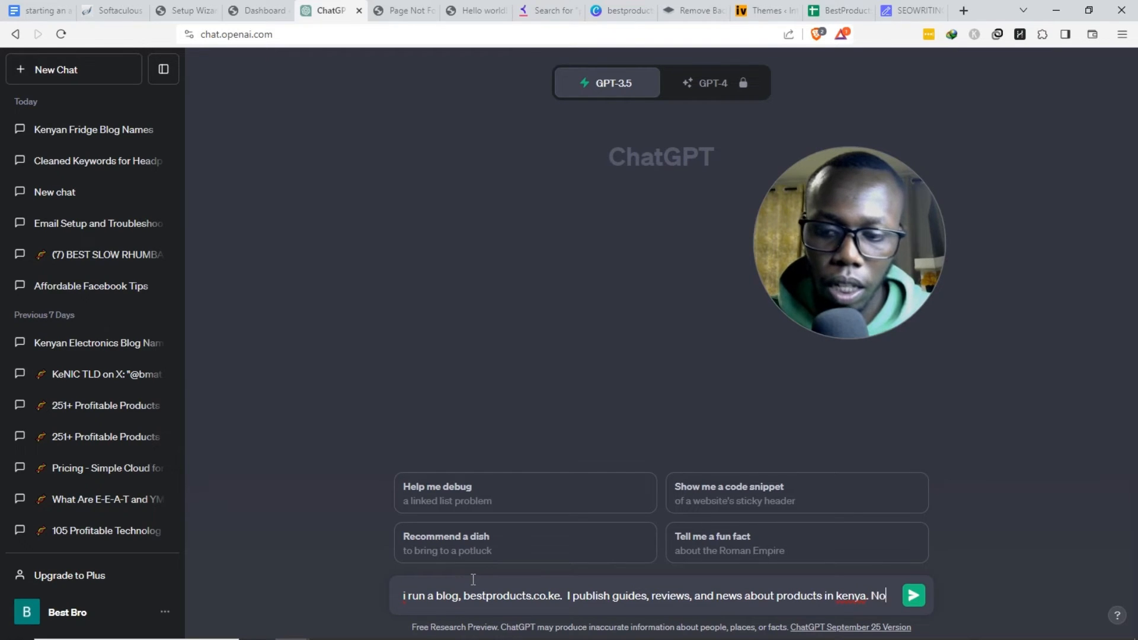
pyautogui.write('w, write a')
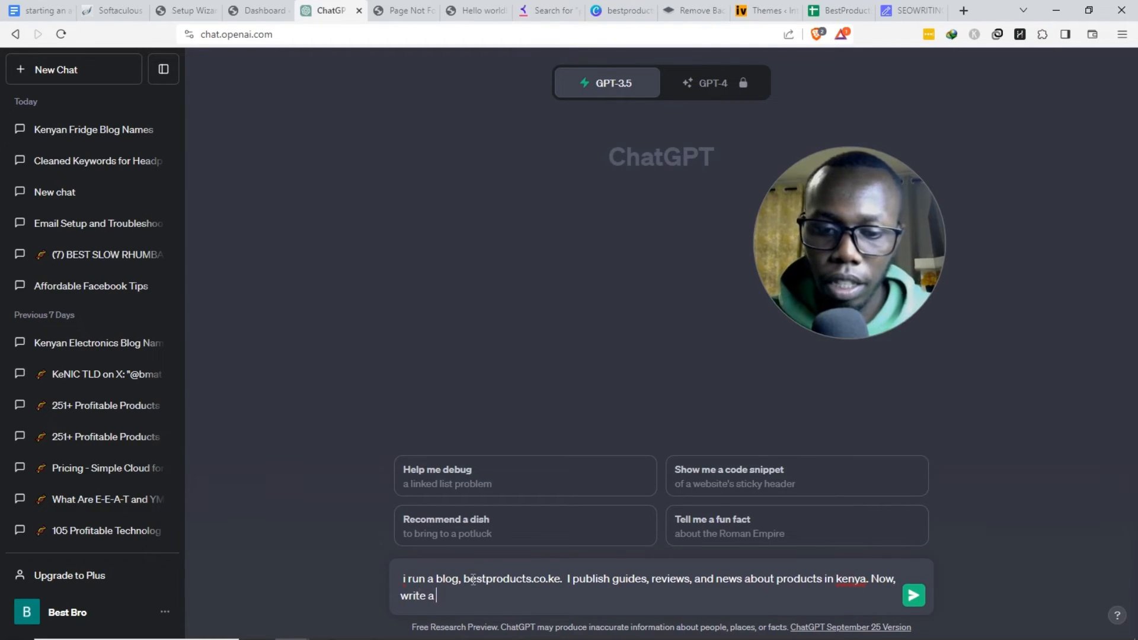
pyautogui.write('n interesting abou')
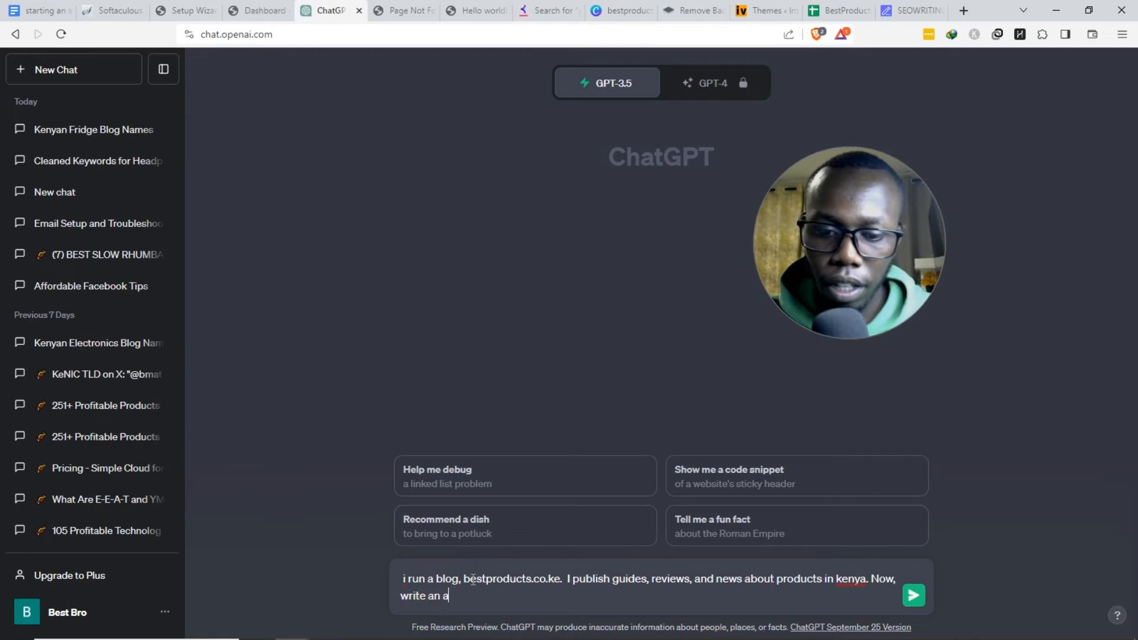
pyautogui.write('t')
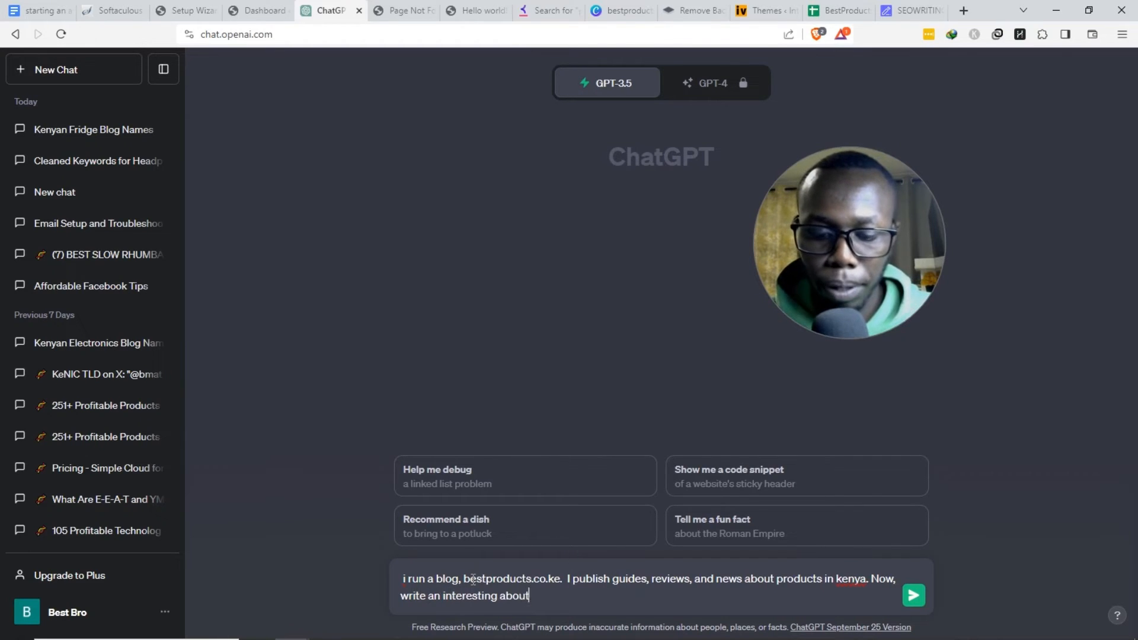
pyautogui.write(' us page.')
pyautogui.press('Return')
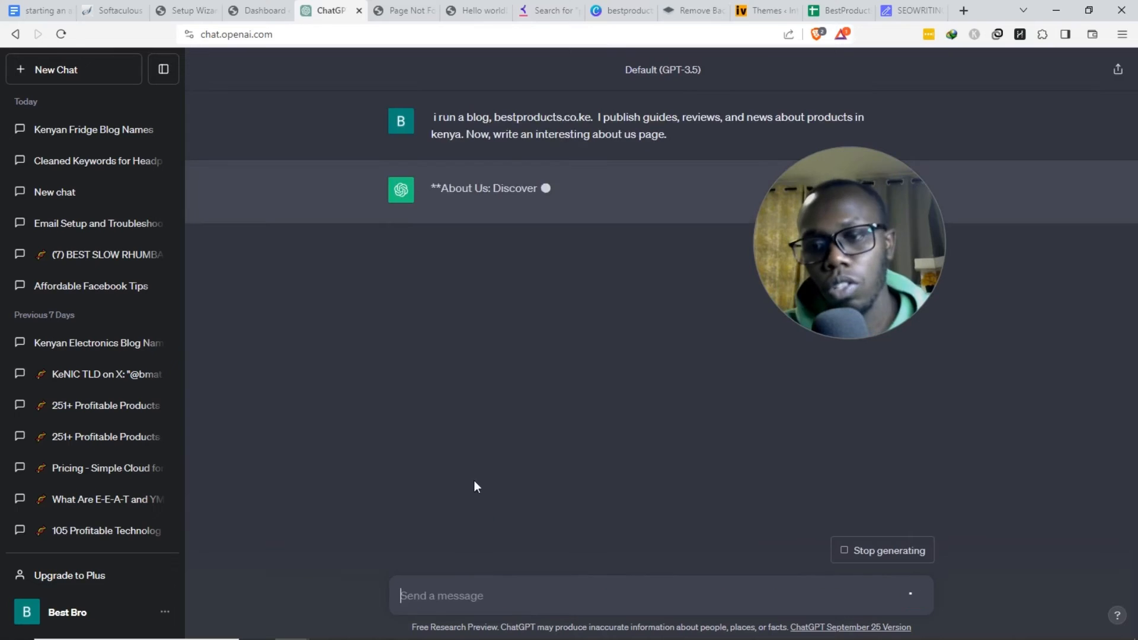
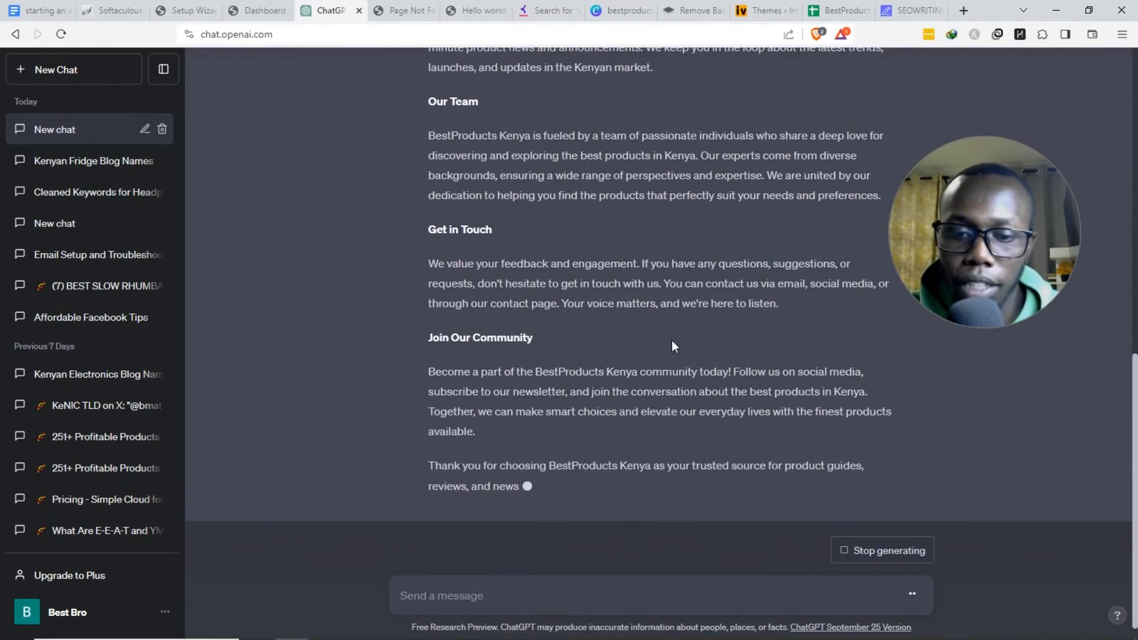
# - Copy ChatGPT's About Us reply for BestProducts Kenya and return to the WordPress dashboard
pyautogui.scroll(20, 676, 335)
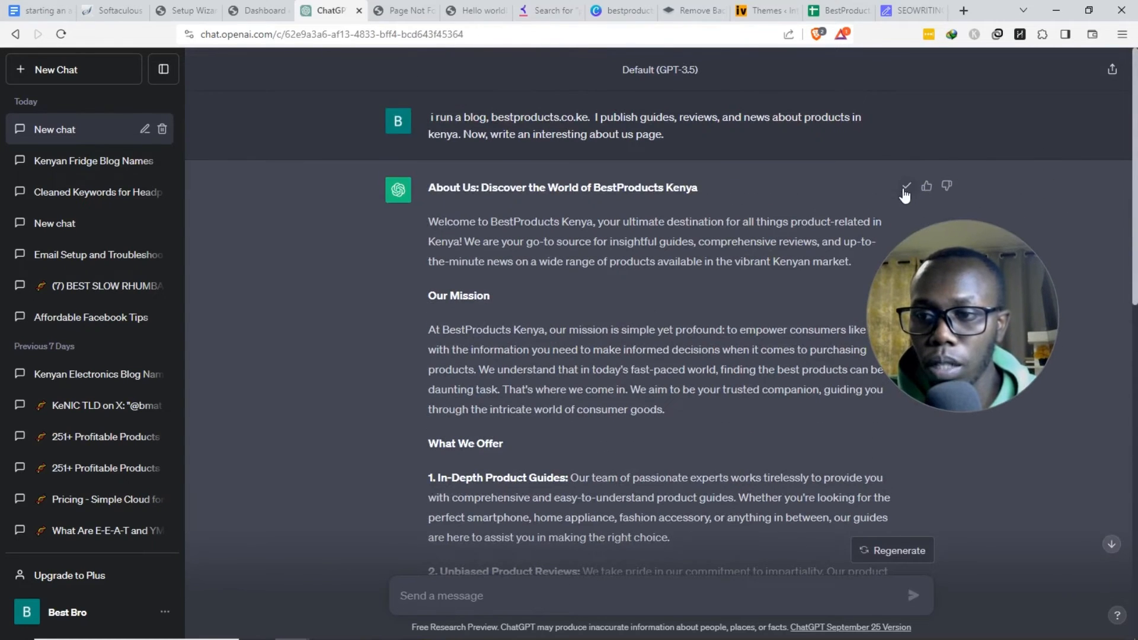
pyautogui.click(260, 11)
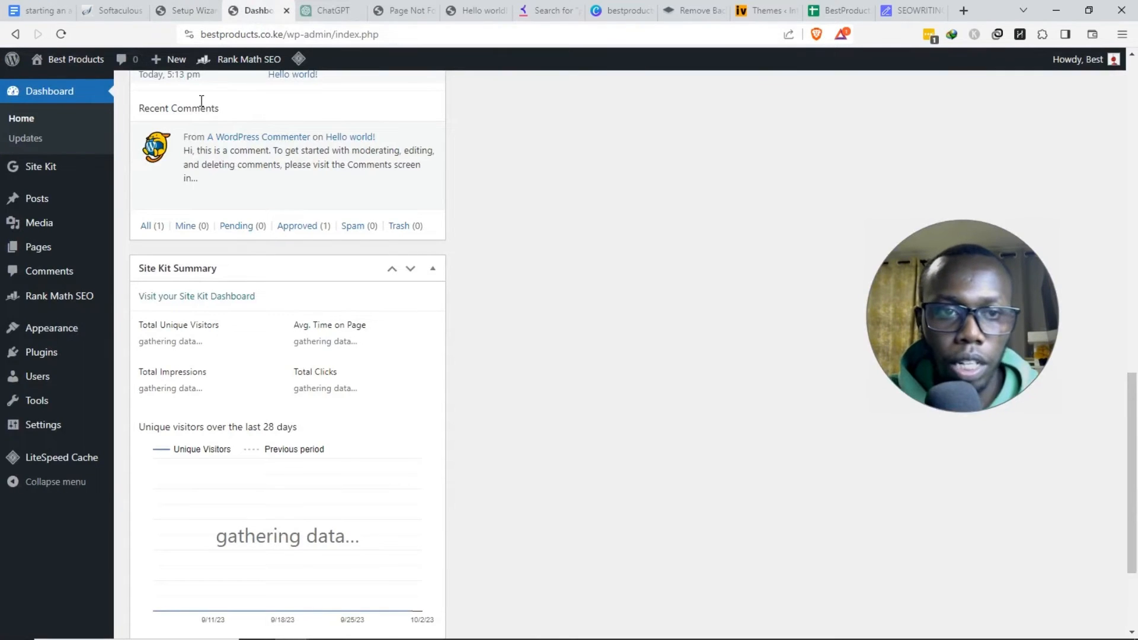
# - Create a new page, paste the About Us text, and title it About Us
pyautogui.moveTo(74, 247)
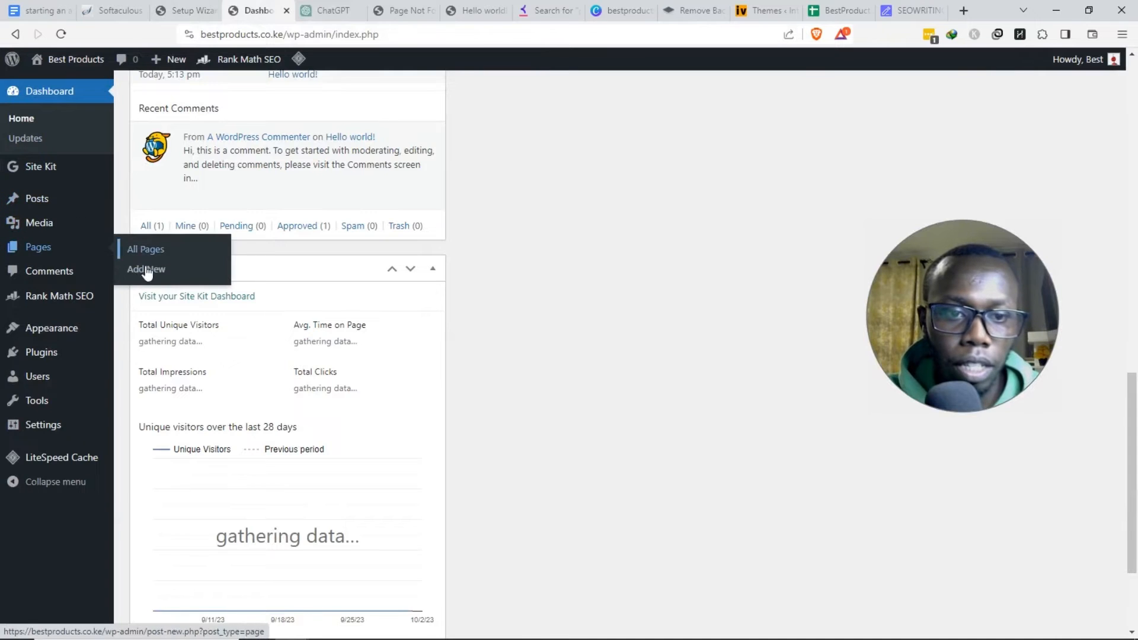
pyautogui.click(185, 273)
pyautogui.hotkey('ctrl', 'v')
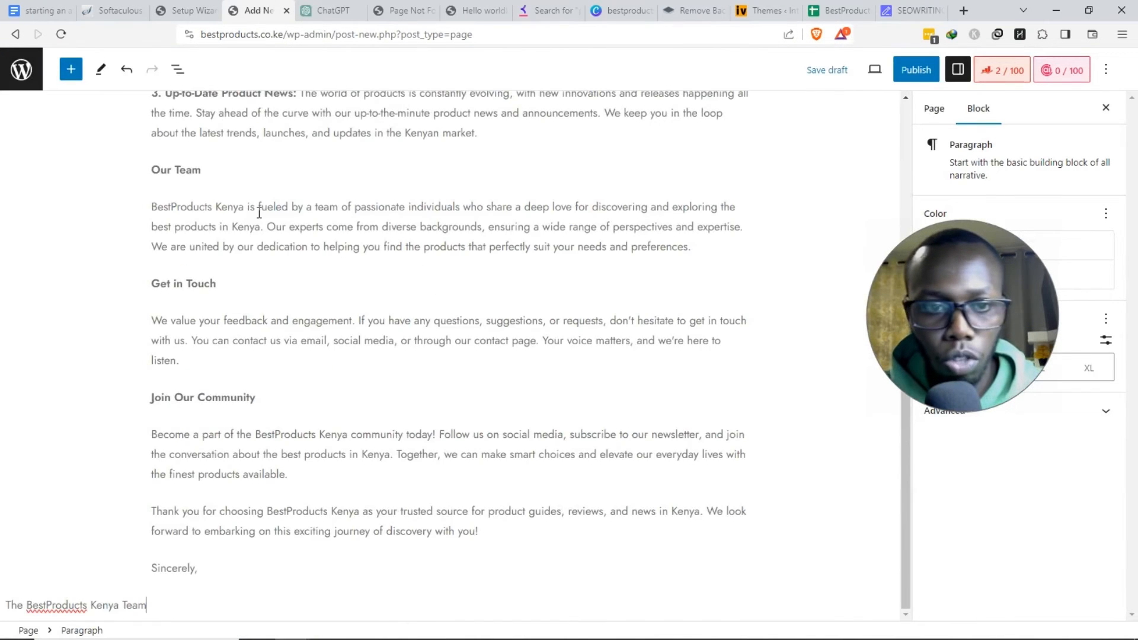
pyautogui.scroll(3, 268, 206)
pyautogui.scroll(7, 269, 206)
pyautogui.moveTo(200, 202); pyautogui.dragTo(150, 197)
pyautogui.hotkey('ctrl', 'c')
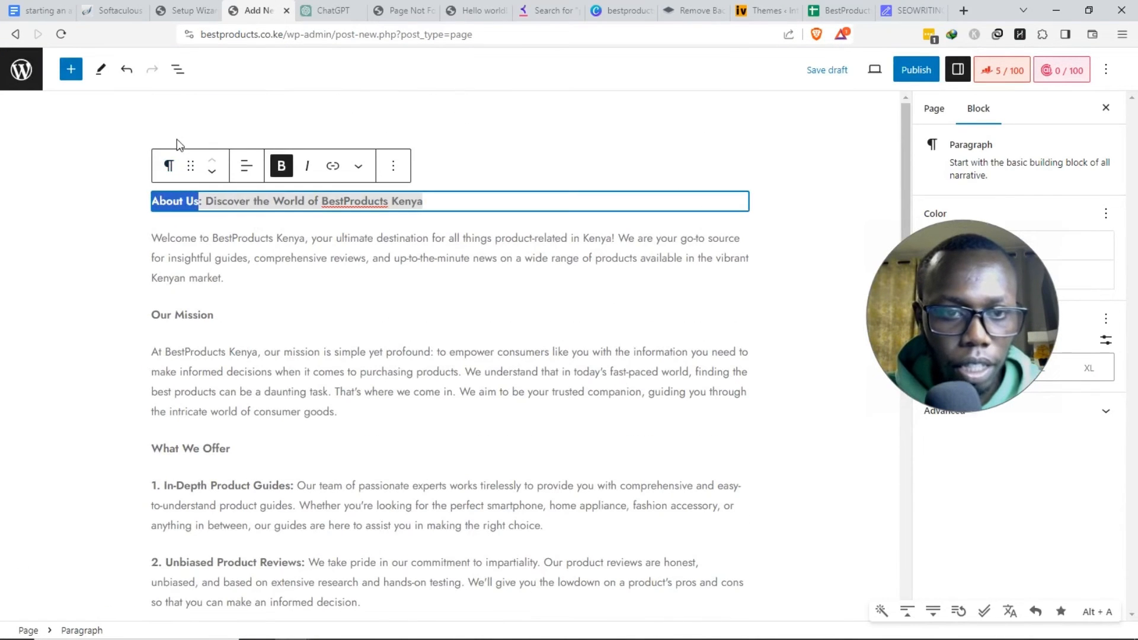
pyautogui.click(177, 142)
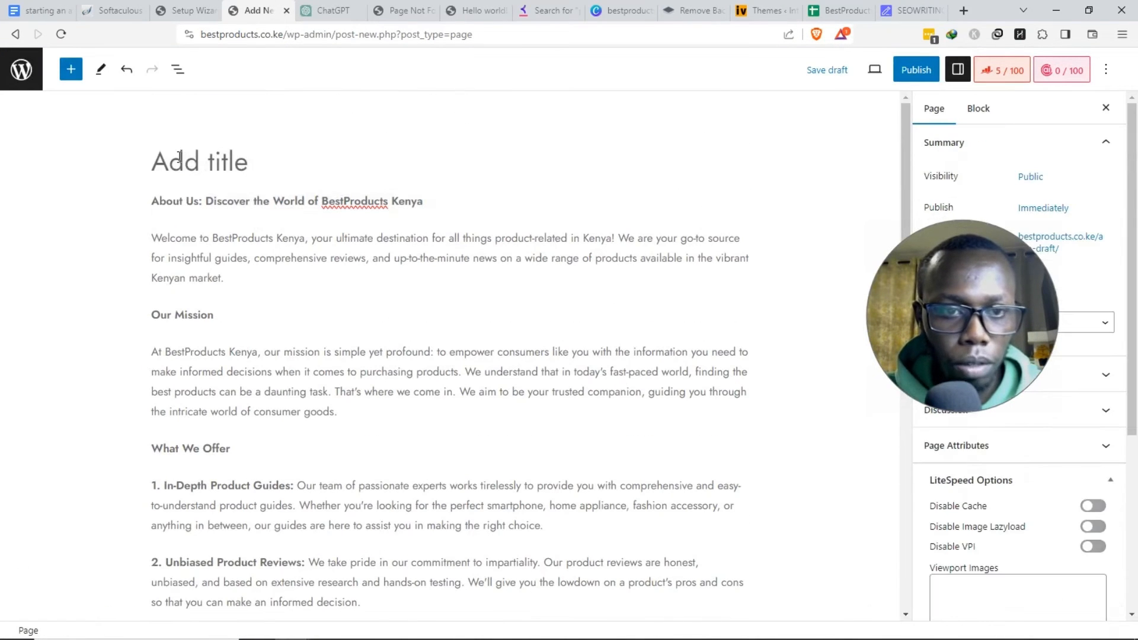
pyautogui.hotkey('ctrl', 'v')
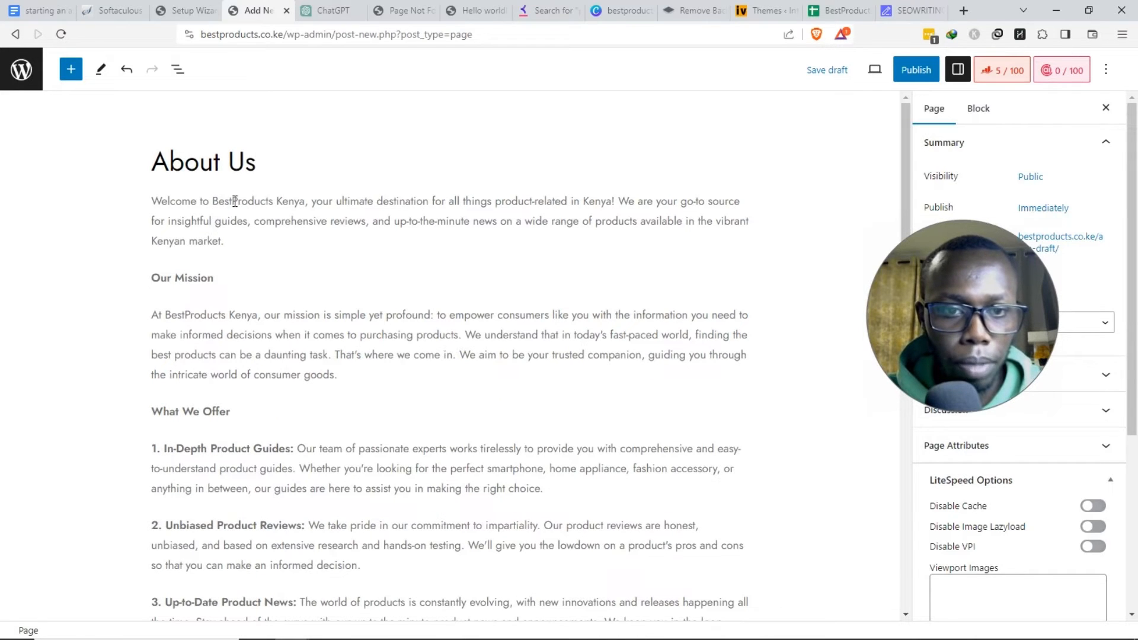
# - Link 'Best Products Kenya' in the first paragraph to the site's home address
pyautogui.click(235, 201)
pyautogui.click(188, 10)
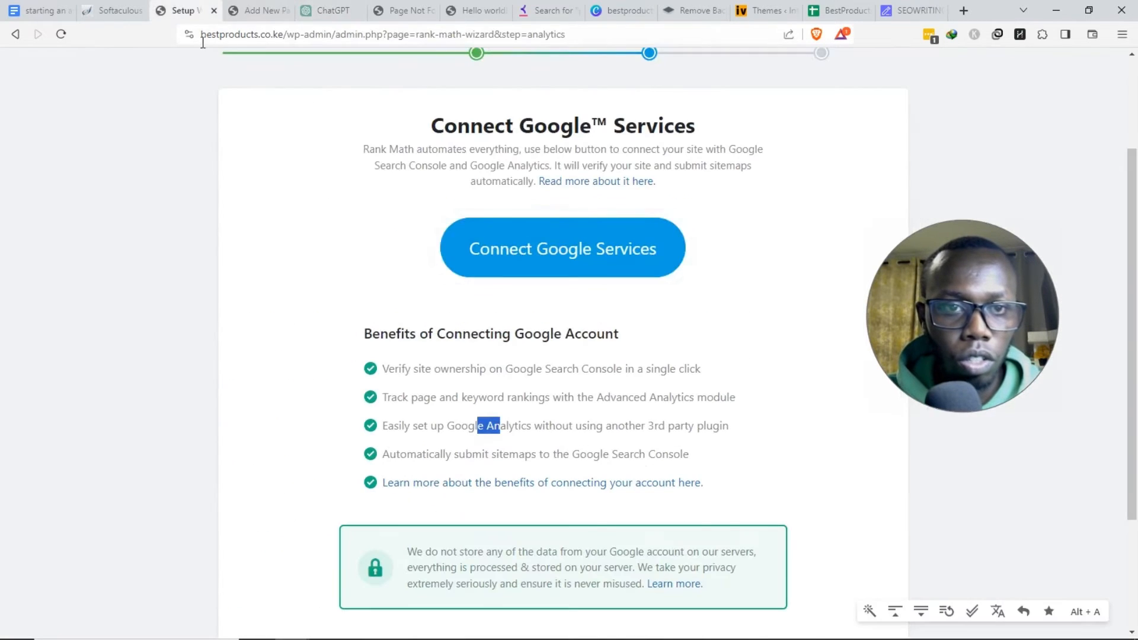
pyautogui.moveTo(278, 34); pyautogui.dragTo(180, 34)
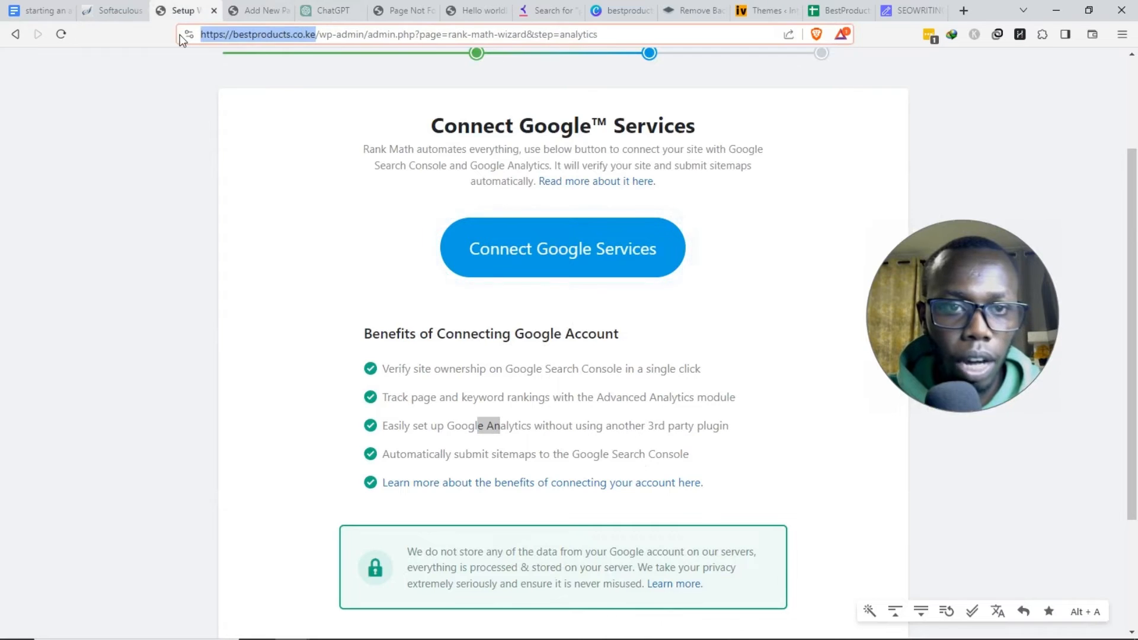
pyautogui.click(271, 9)
pyautogui.moveTo(213, 201); pyautogui.dragTo(309, 194)
pyautogui.hotkey('ctrl', 'v')
# - Turn the Our Mission line into an H2 heading
pyautogui.scroll(-1, 393, 270)
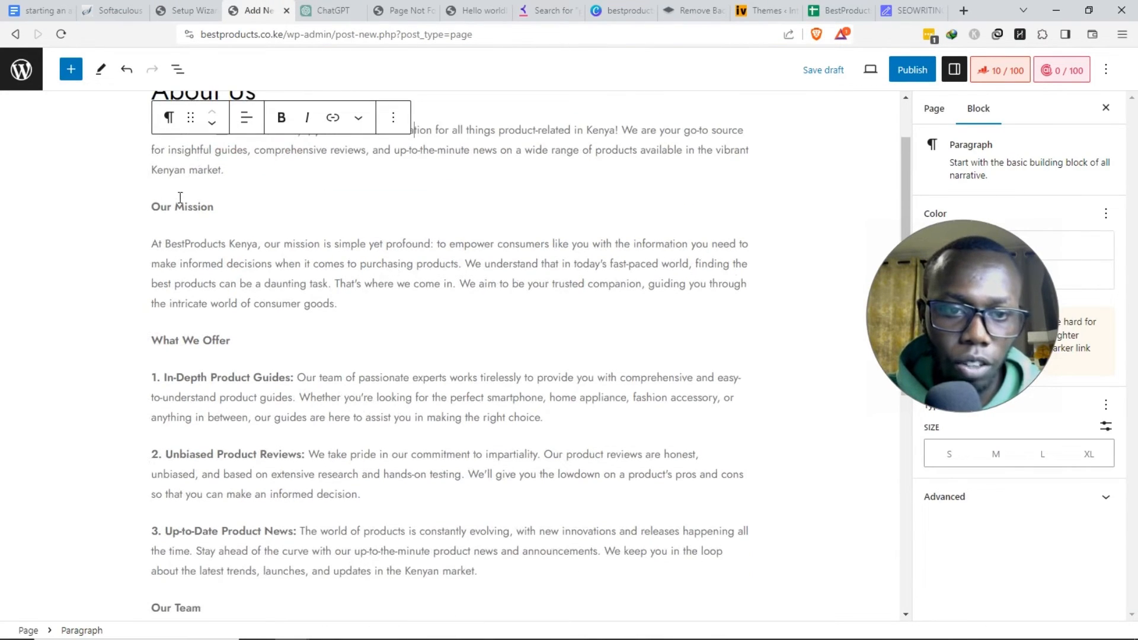
pyautogui.click(214, 206)
pyautogui.click(155, 173)
pyautogui.click(209, 240)
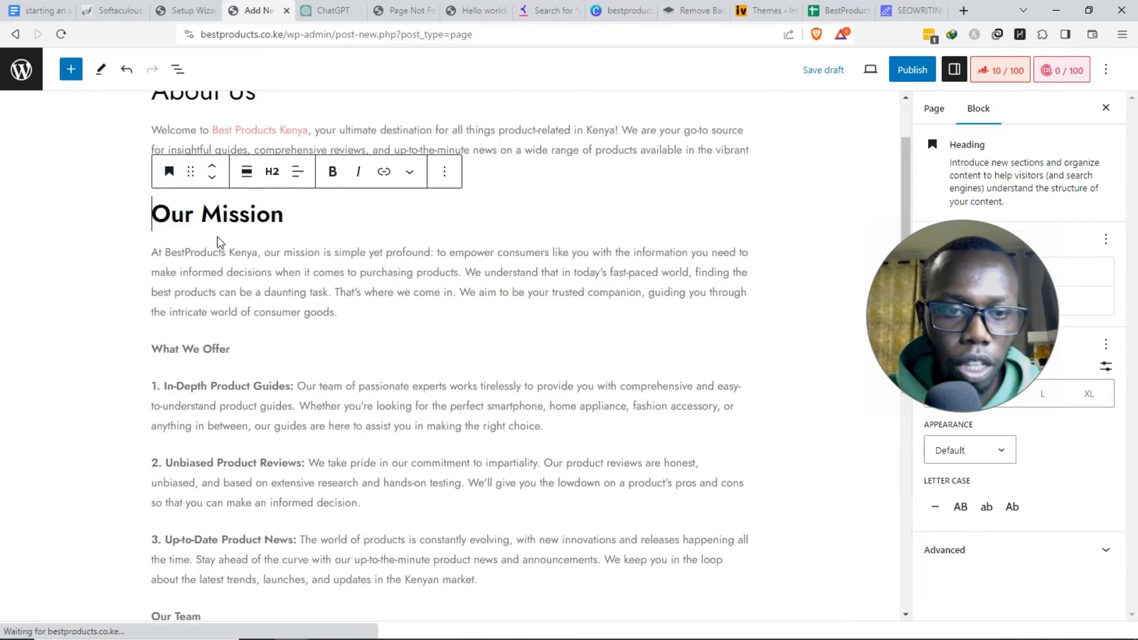
pyautogui.scroll(-3, 199, 195)
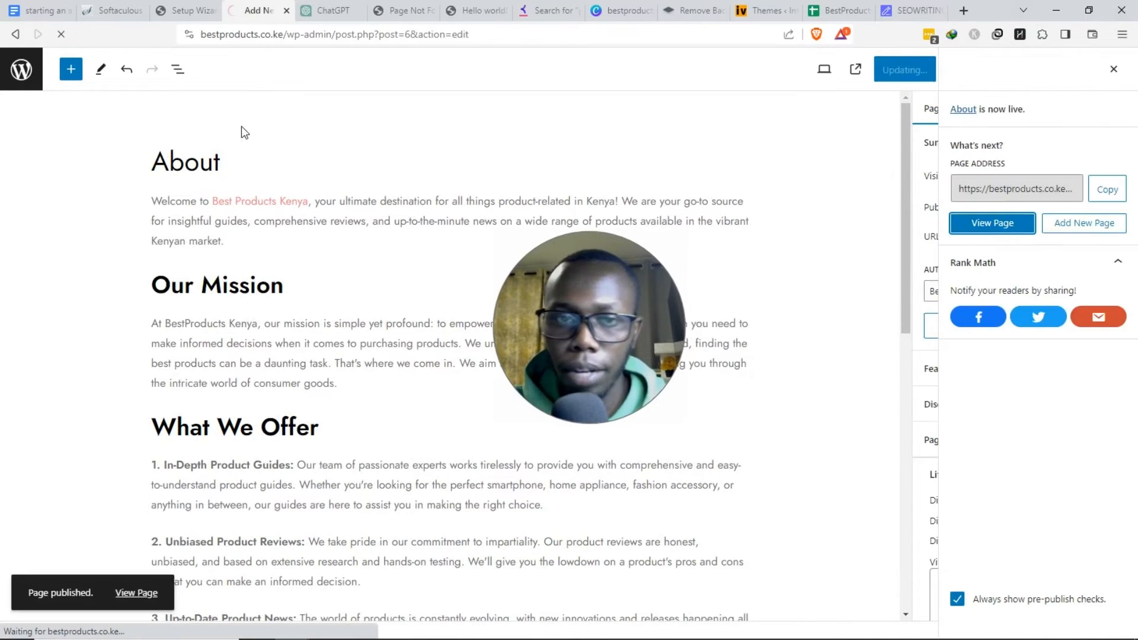
pyautogui.scroll(-2, 409, 212)
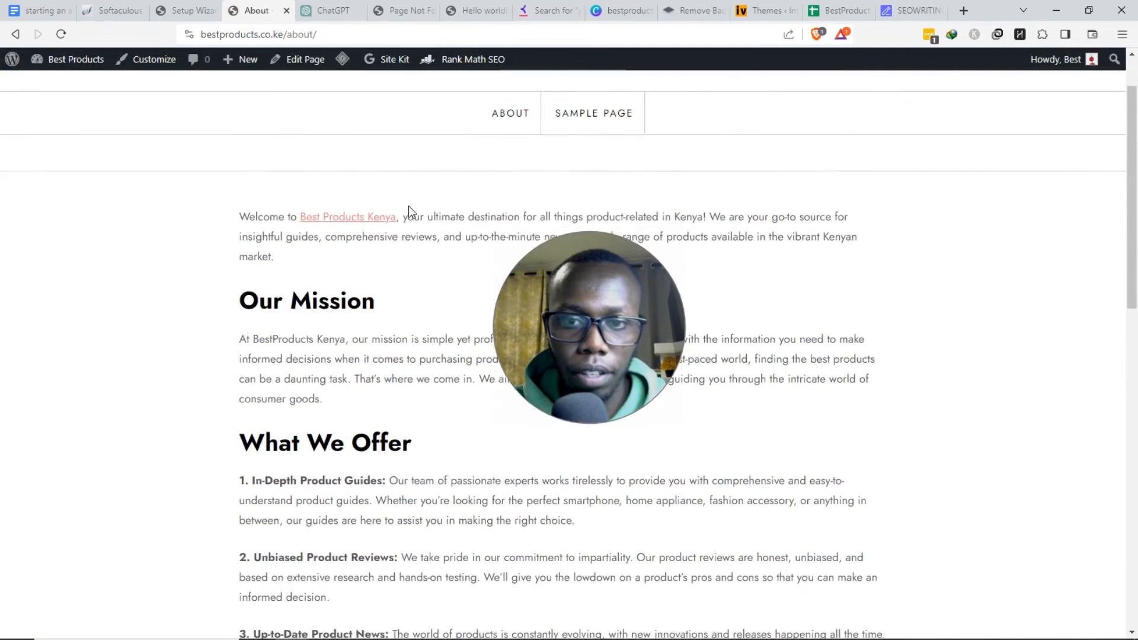
pyautogui.scroll(1, 410, 213)
pyautogui.scroll(1, 414, 219)
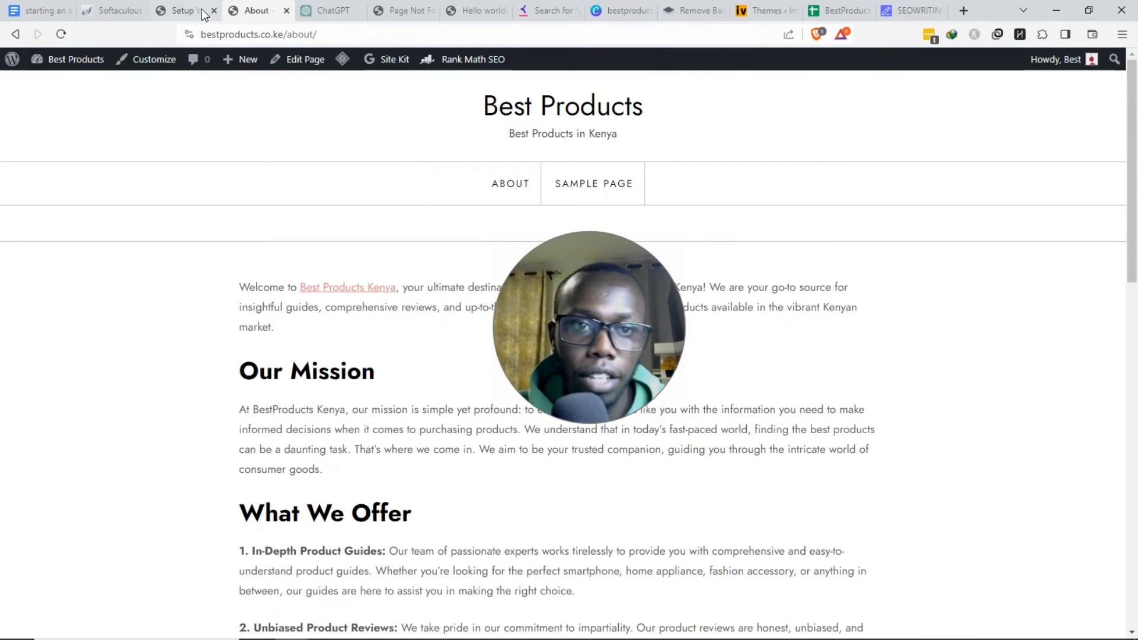
# - Ask ChatGPT to 'Create a privacy policy page', then return to the live About page
pyautogui.click(329, 11)
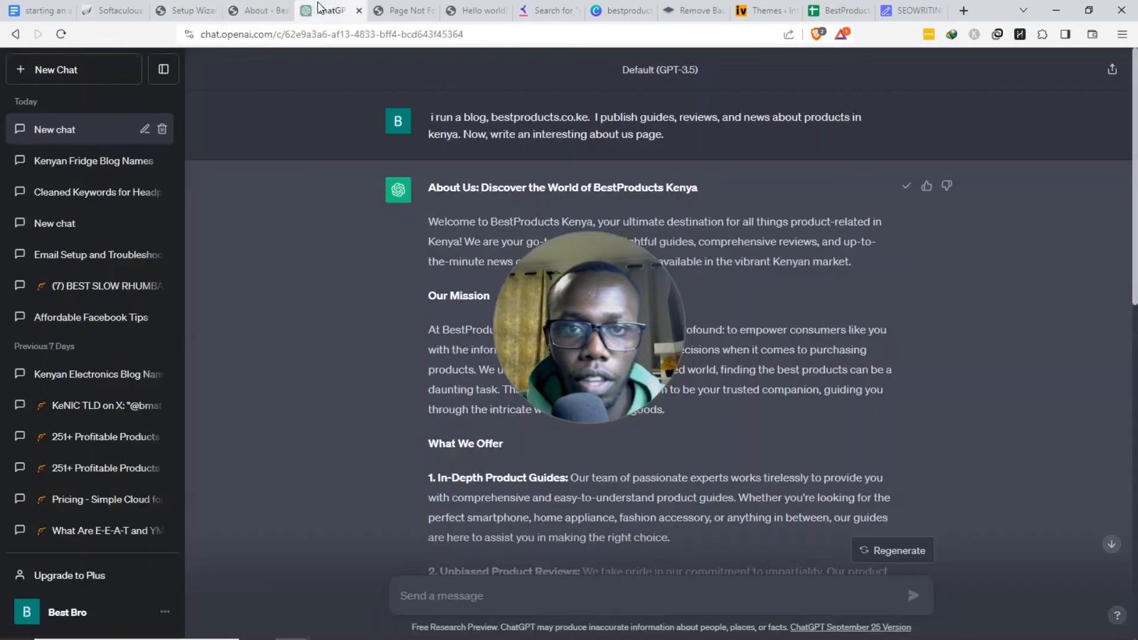
pyautogui.click(515, 591)
pyautogui.write('Create a')
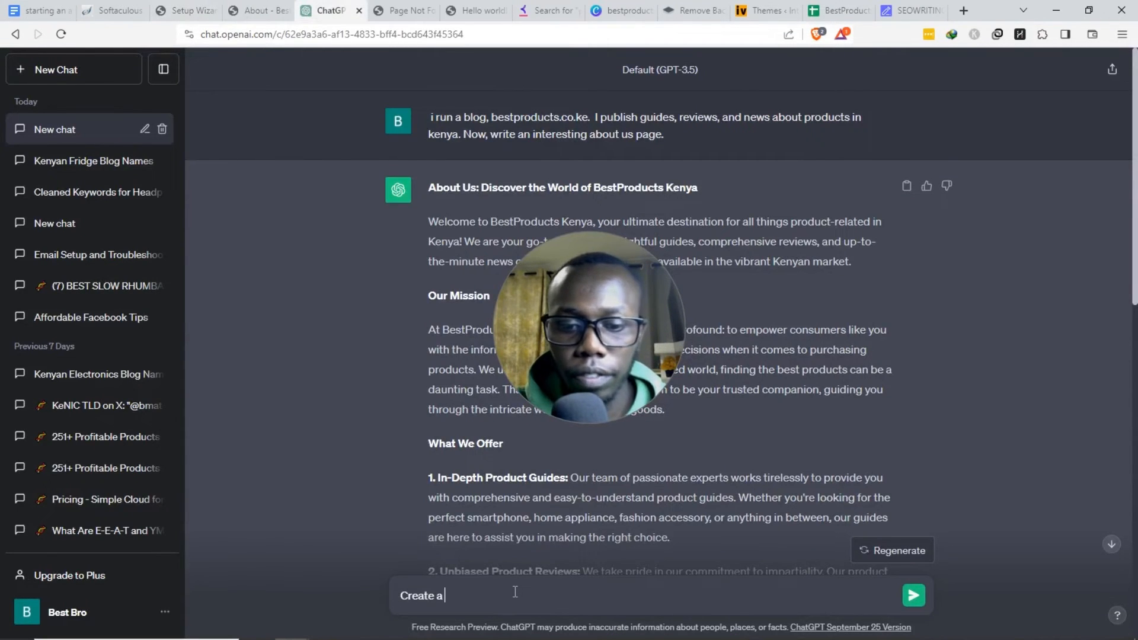
pyautogui.write(' privacy po;')
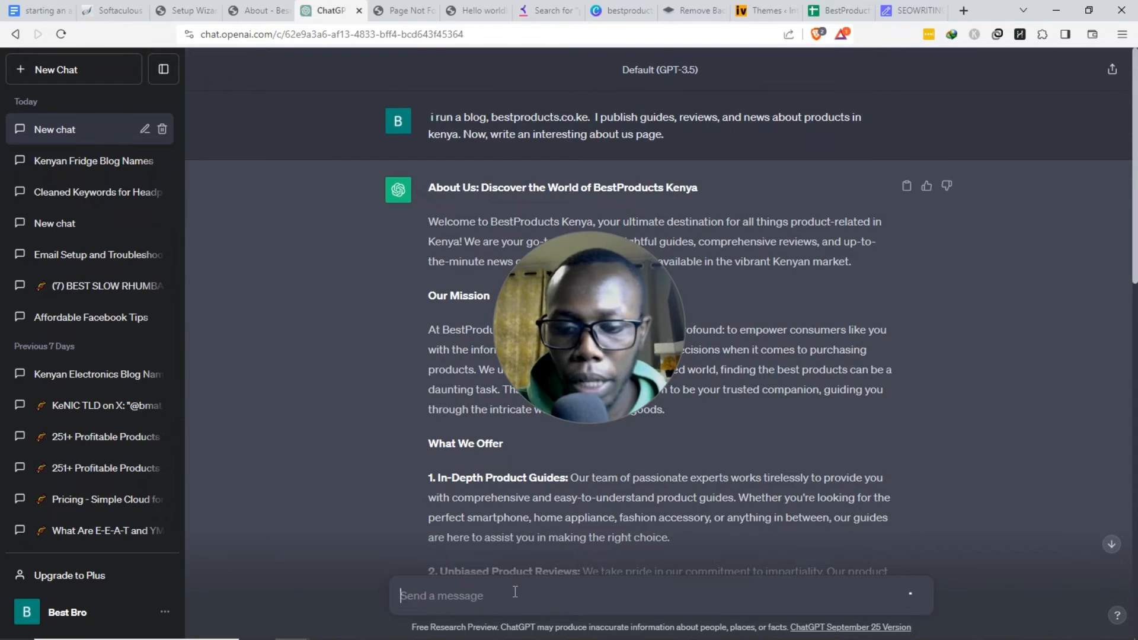
pyautogui.scroll(-15, 367, 264)
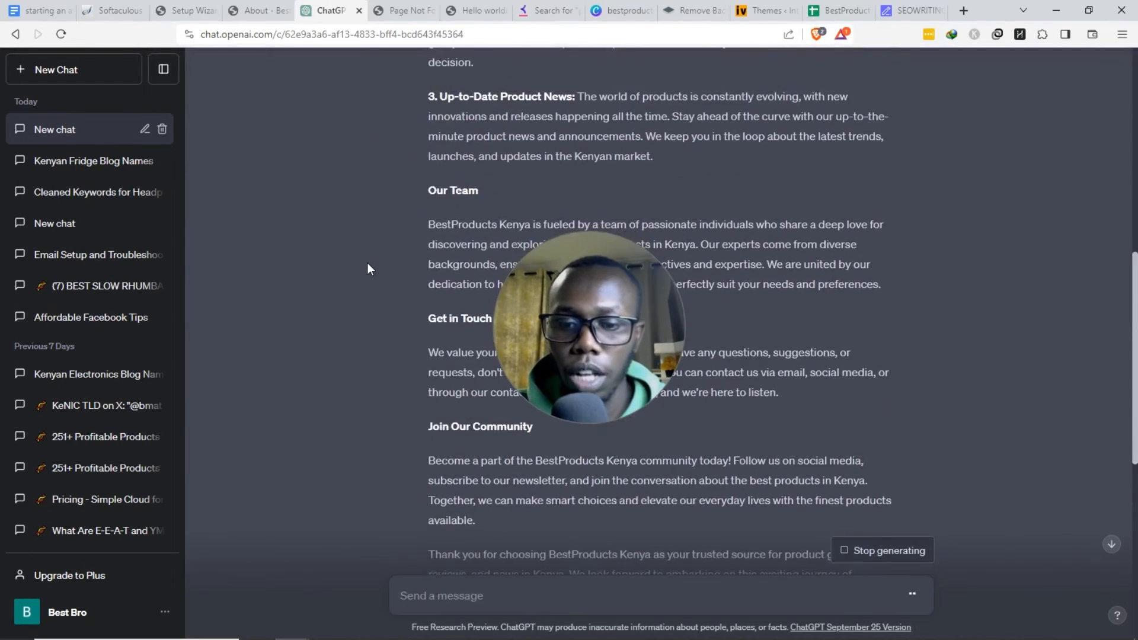
pyautogui.scroll(-7, 367, 262)
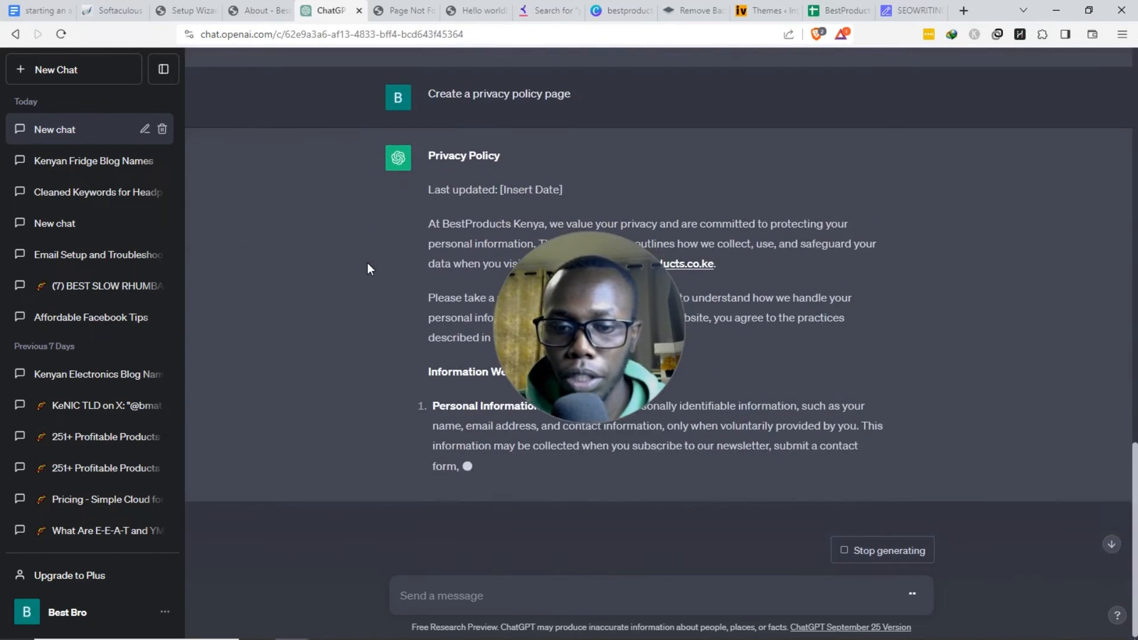
pyautogui.click(274, 18)
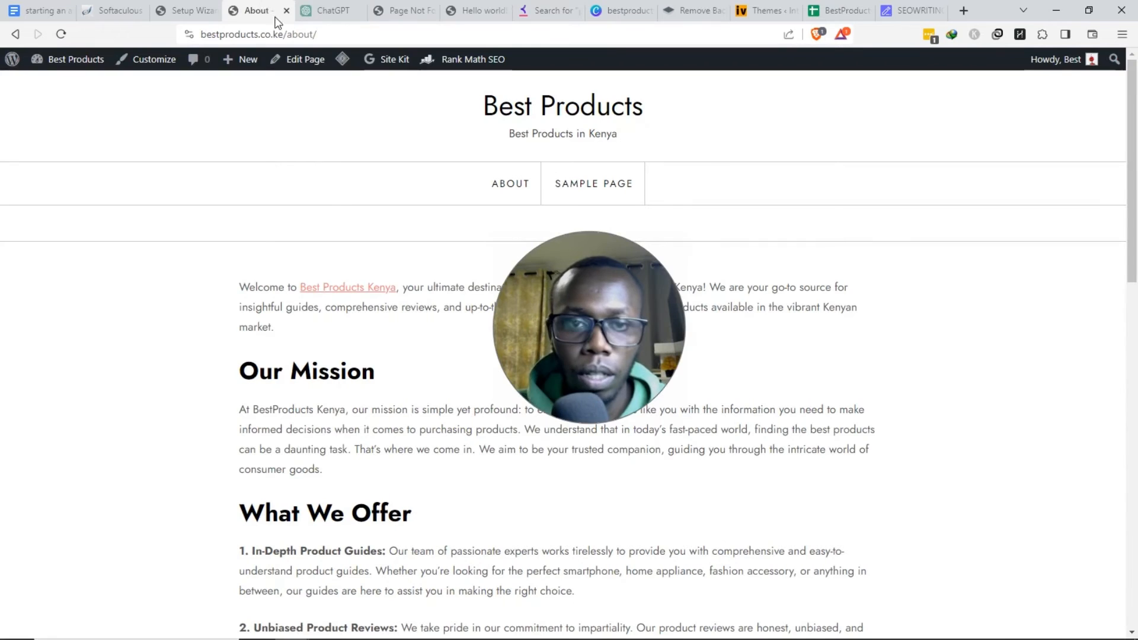
# - Start a new Privacy Policy page in a separate tab and paste ChatGPT's policy text
pyautogui.moveTo(243, 62)
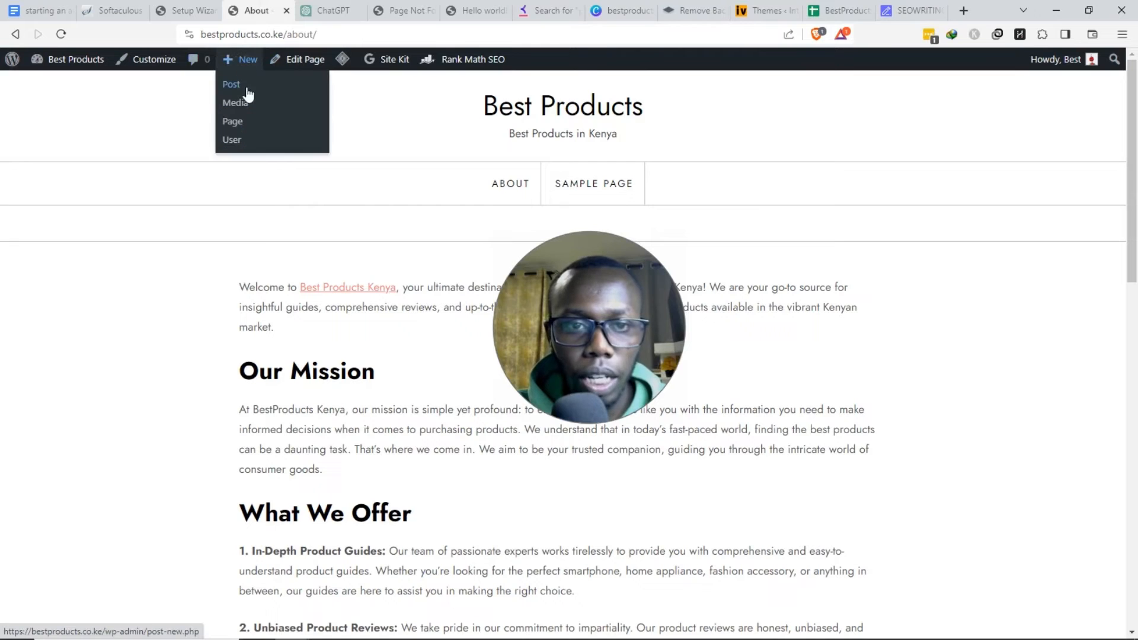
pyautogui.rightClick(258, 123)
pyautogui.click(265, 128)
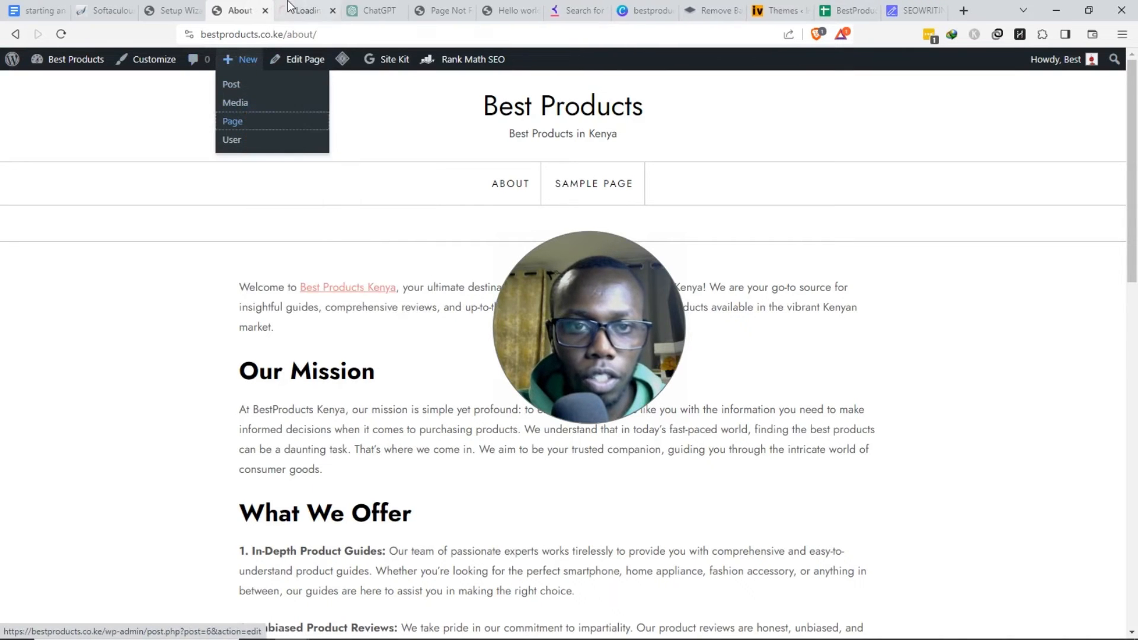
pyautogui.click(290, 8)
pyautogui.write('Pr')
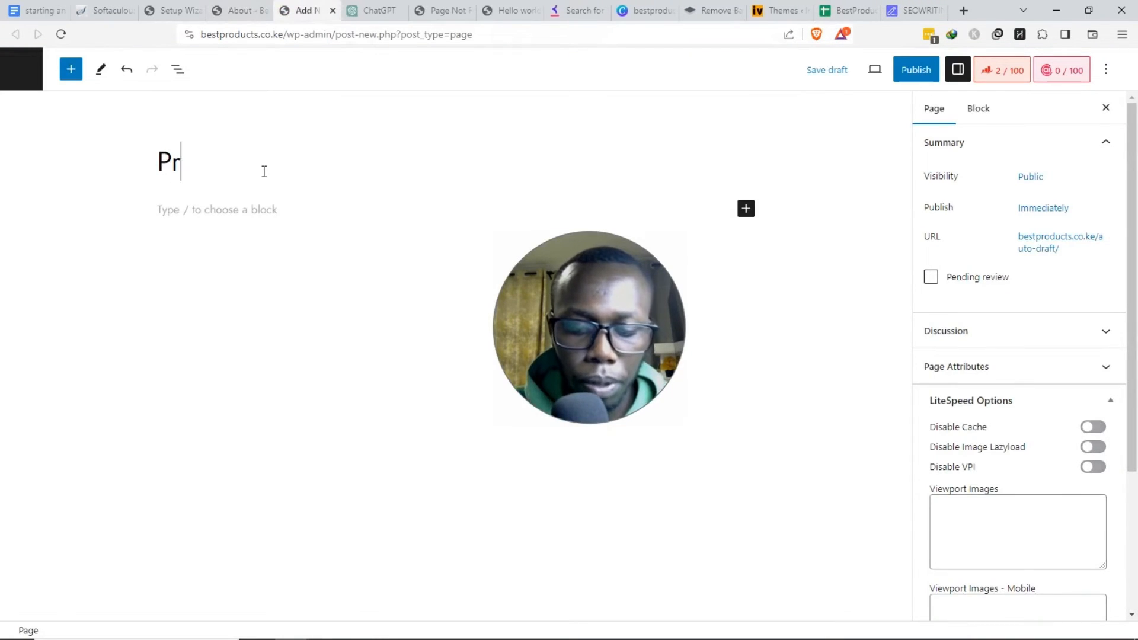
pyautogui.write('ivacy Polic')
pyautogui.hotkey('ctrl', 'Tab')
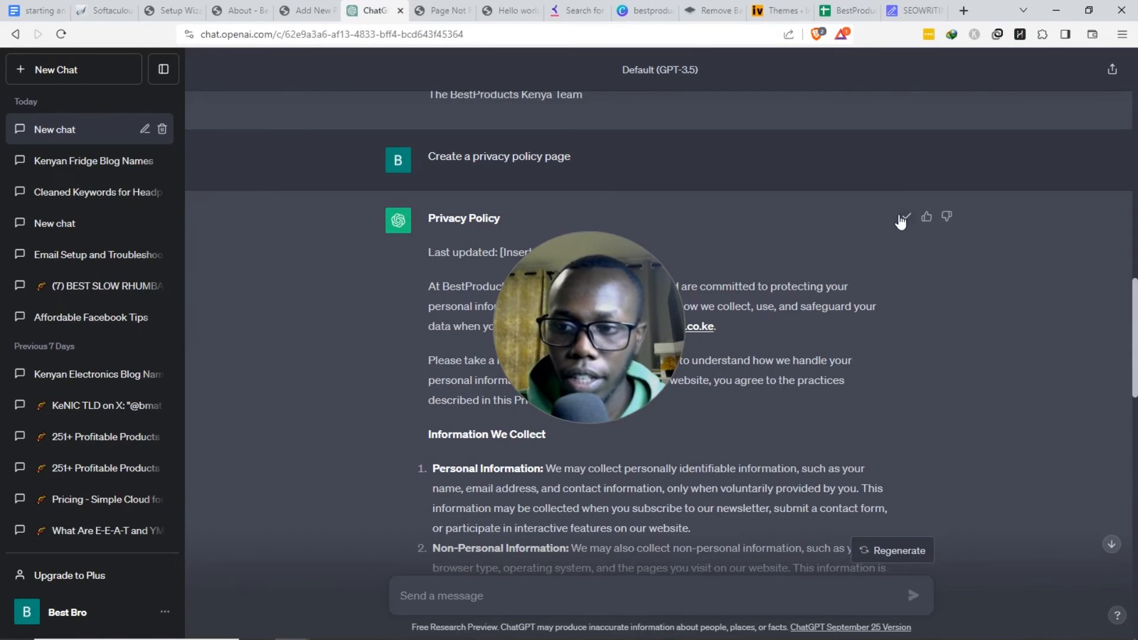
pyautogui.click(287, 14)
pyautogui.click(260, 202)
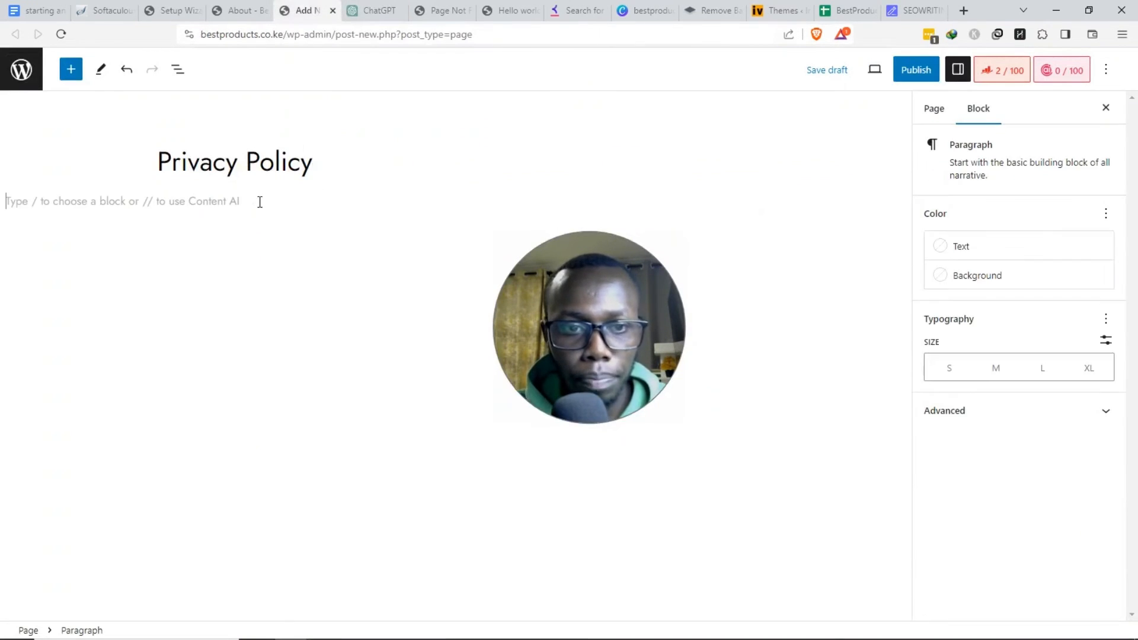
pyautogui.hotkey('ctrl', 'v')
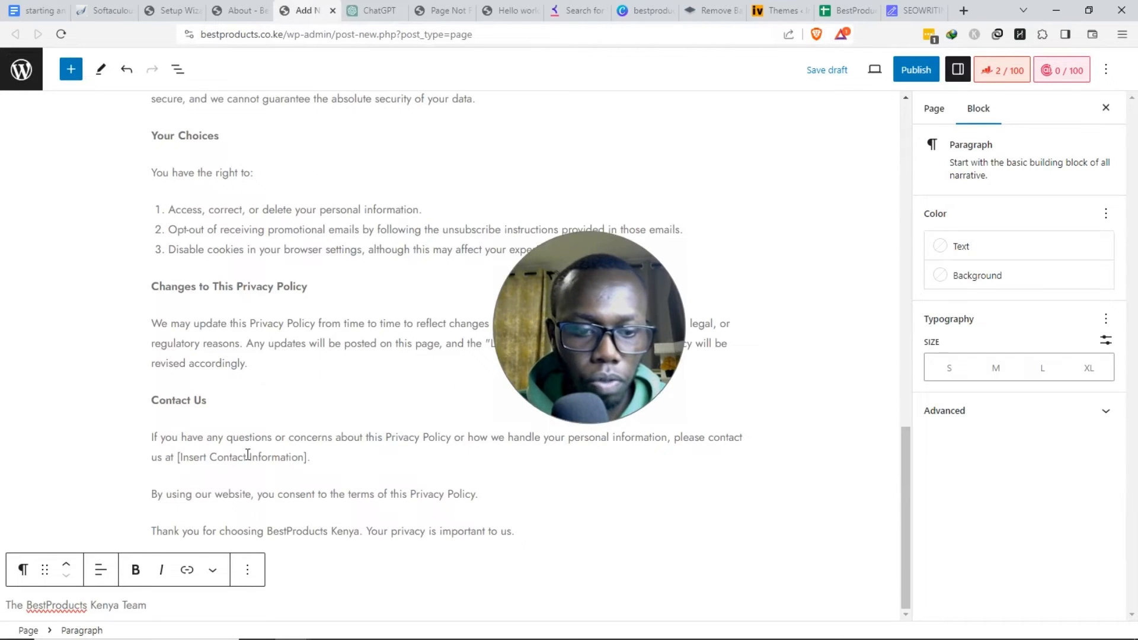
# - Link the BestProducts.co.ke site name and add the line 'Find about us page here.'
pyautogui.hotkey('ctrl', 'shift', 'Tab')
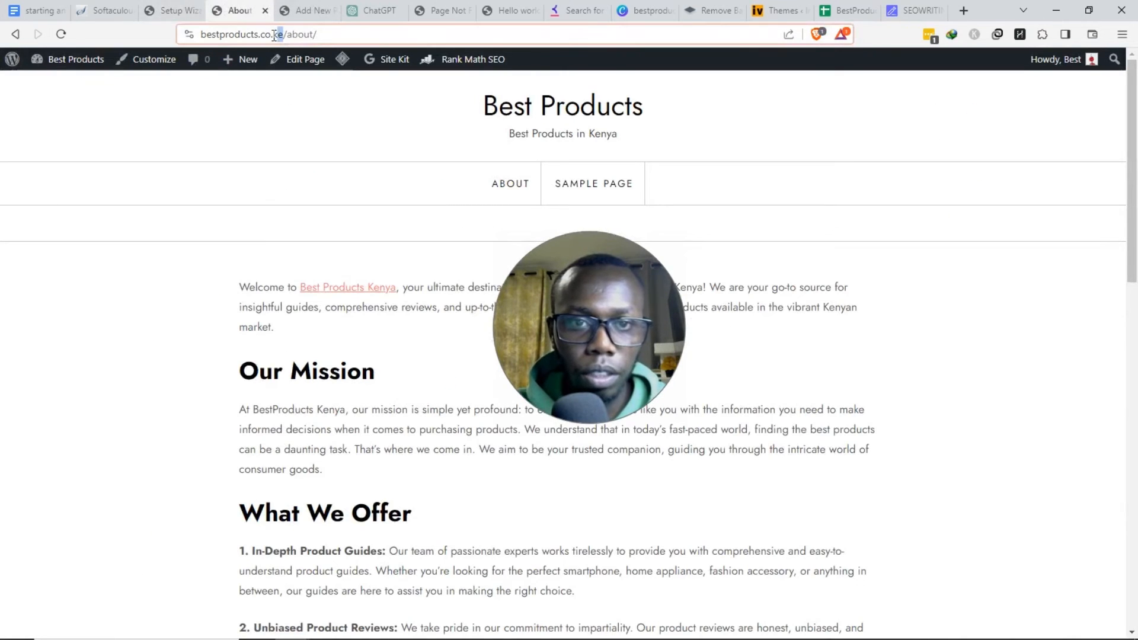
pyautogui.click(294, 17)
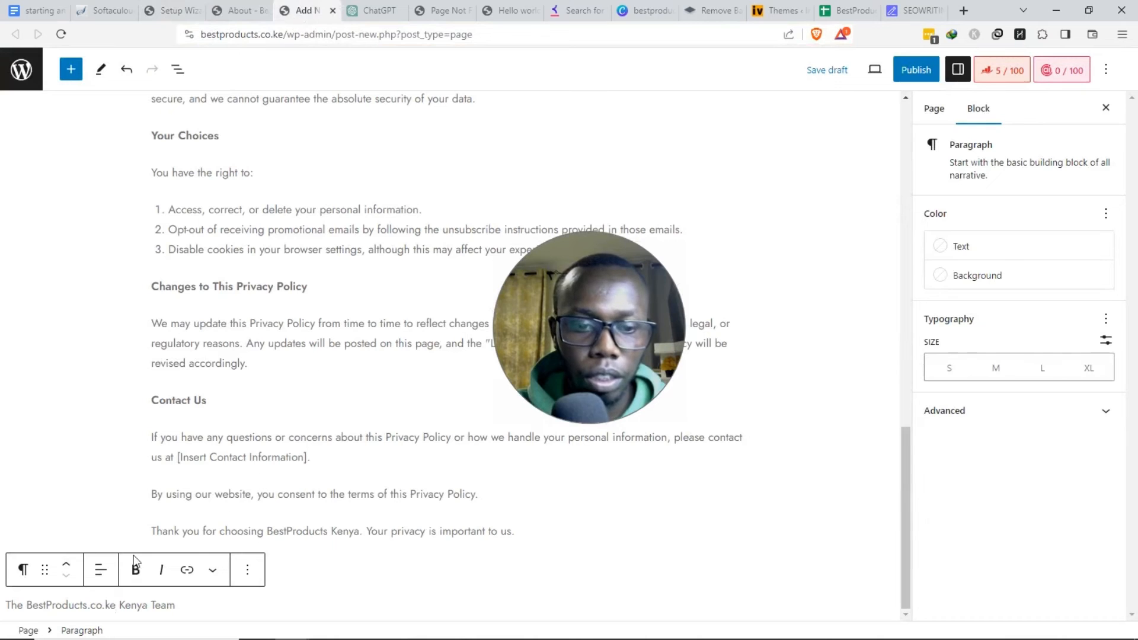
pyautogui.hotkey('ctrl', 'v')
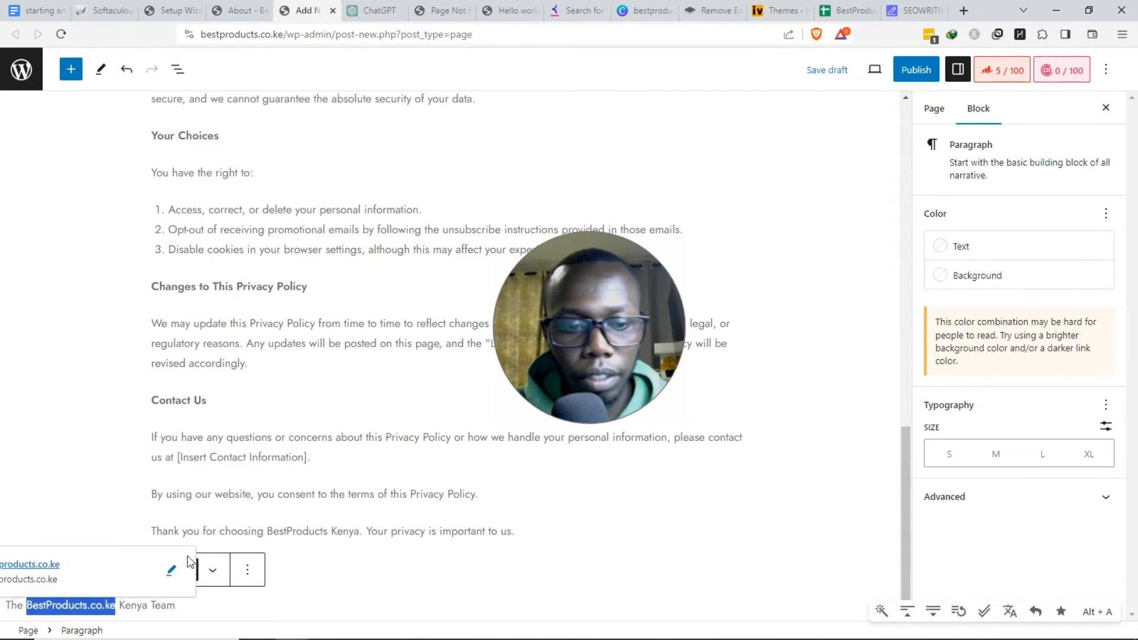
pyautogui.click(312, 494)
pyautogui.click(231, 7)
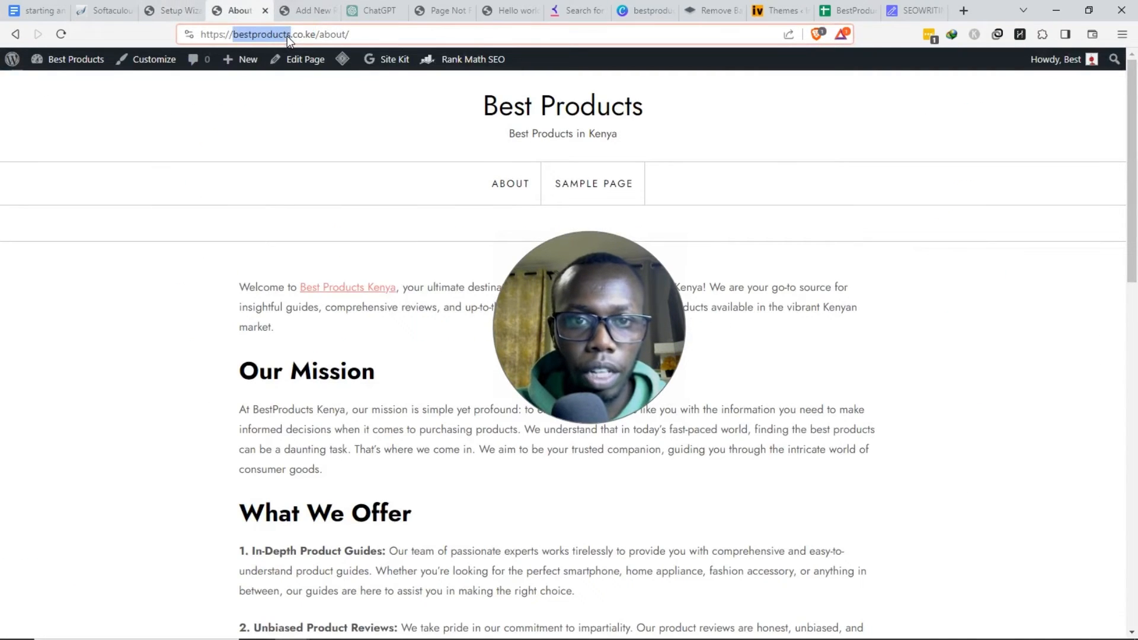
pyautogui.click(302, 12)
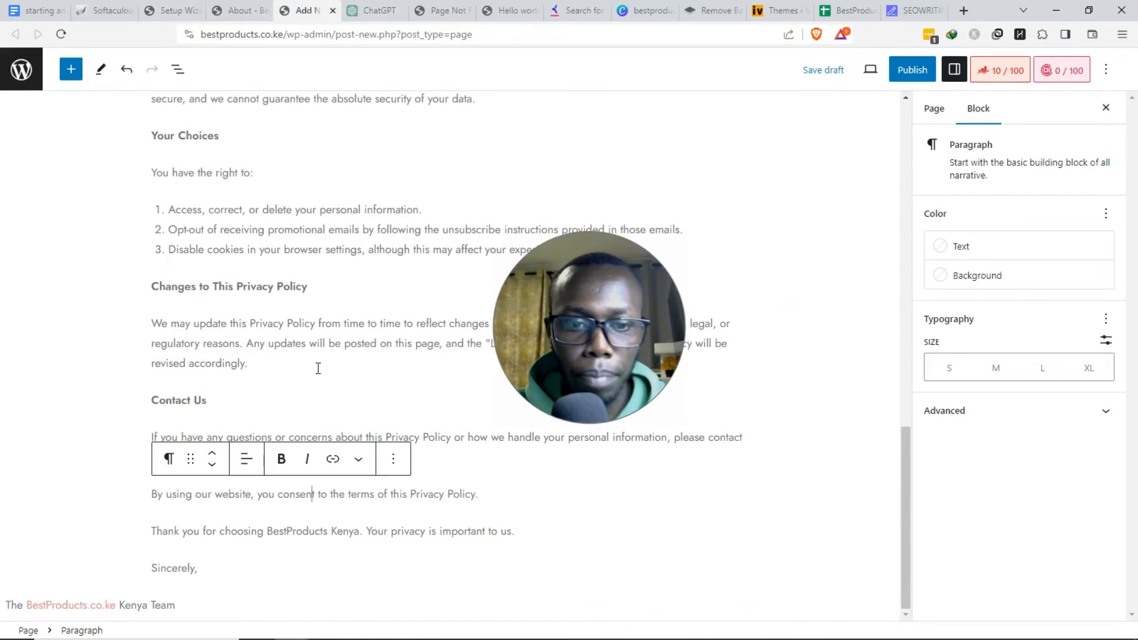
pyautogui.write('Find about us pa')
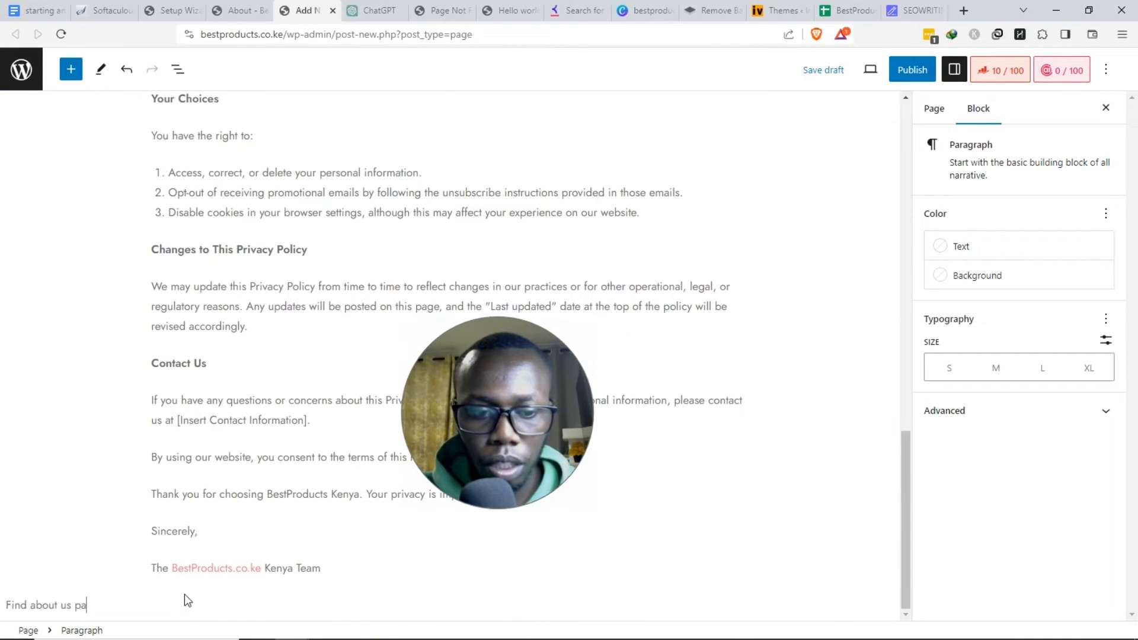
pyautogui.write('ge here.')
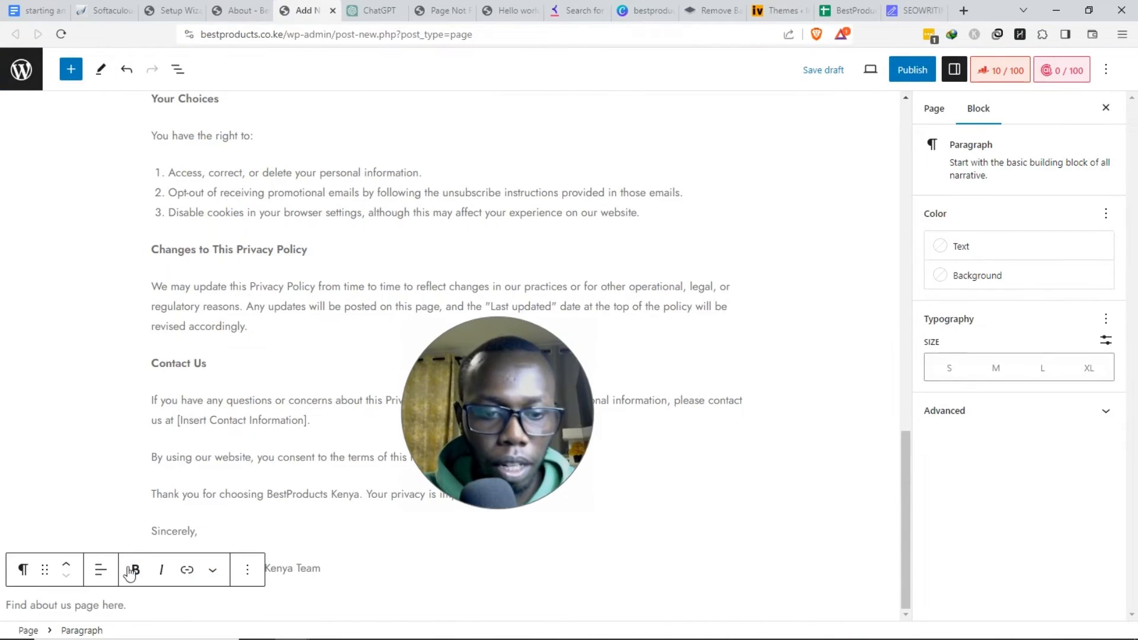
# - Delete the duplicate Privacy Policy paragraph, set the date to 10/02/2023, and publish
pyautogui.moveTo(905, 595); pyautogui.dragTo(898, 268)
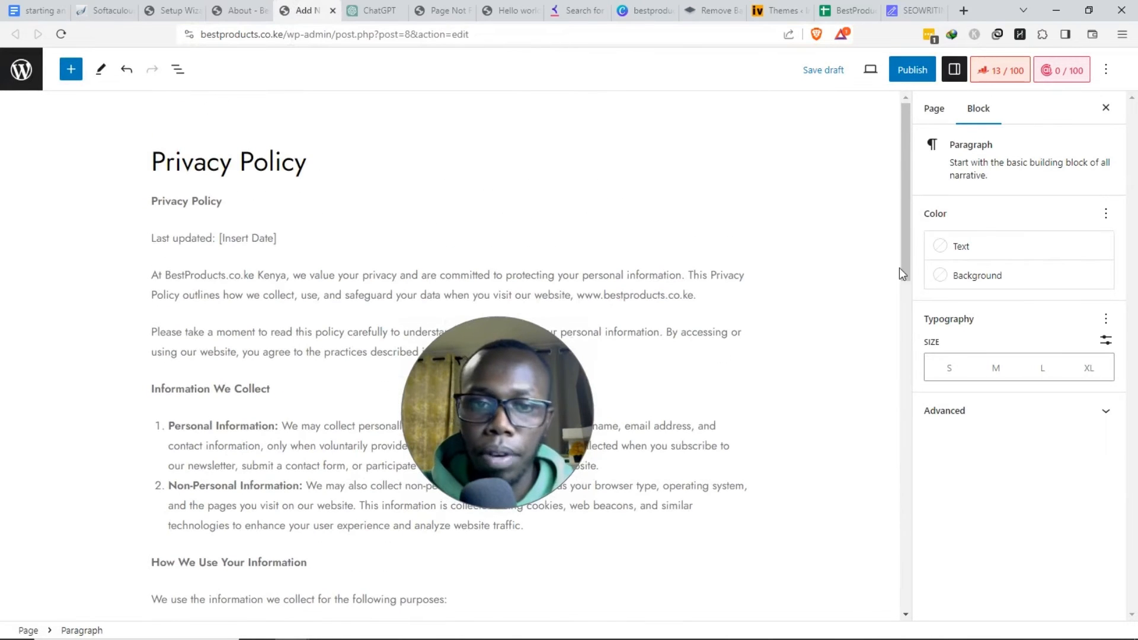
pyautogui.click(912, 71)
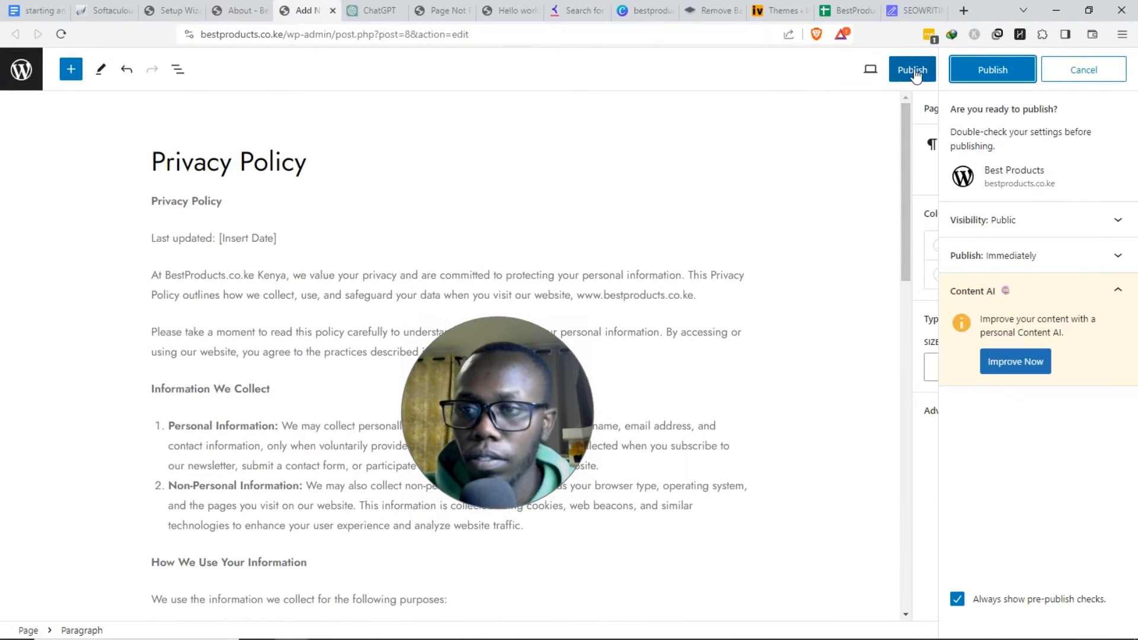
pyautogui.tripleClick(217, 201)
pyautogui.press('BackSpace')
pyautogui.press('BackSpace')
pyautogui.moveTo(219, 199); pyautogui.dragTo(291, 198)
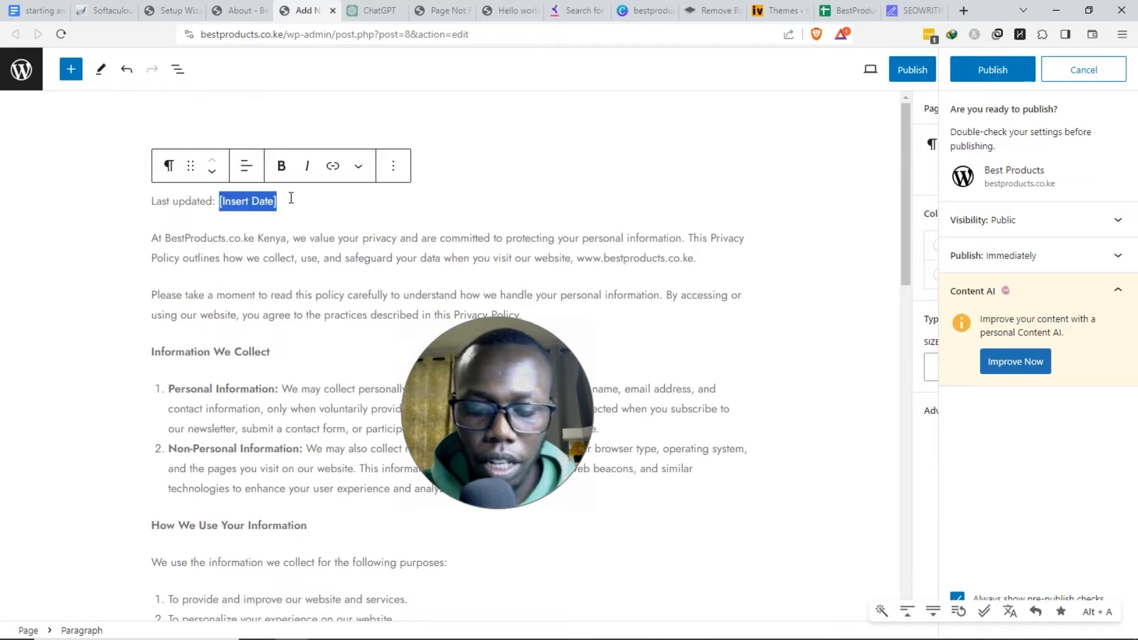
pyautogui.write('10/')
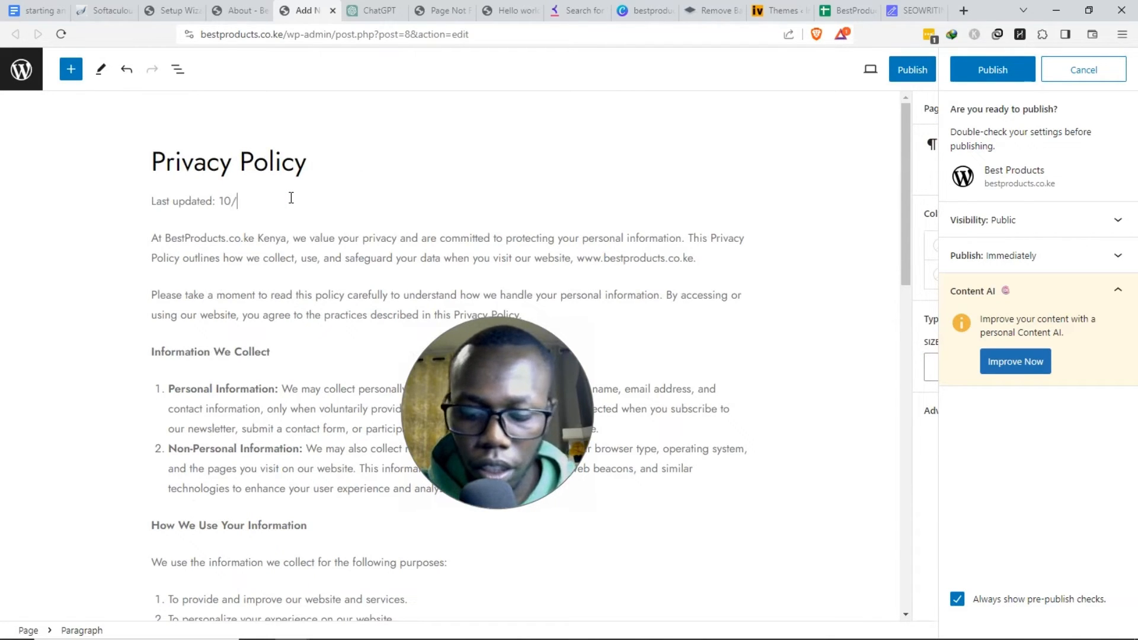
pyautogui.write('02/202')
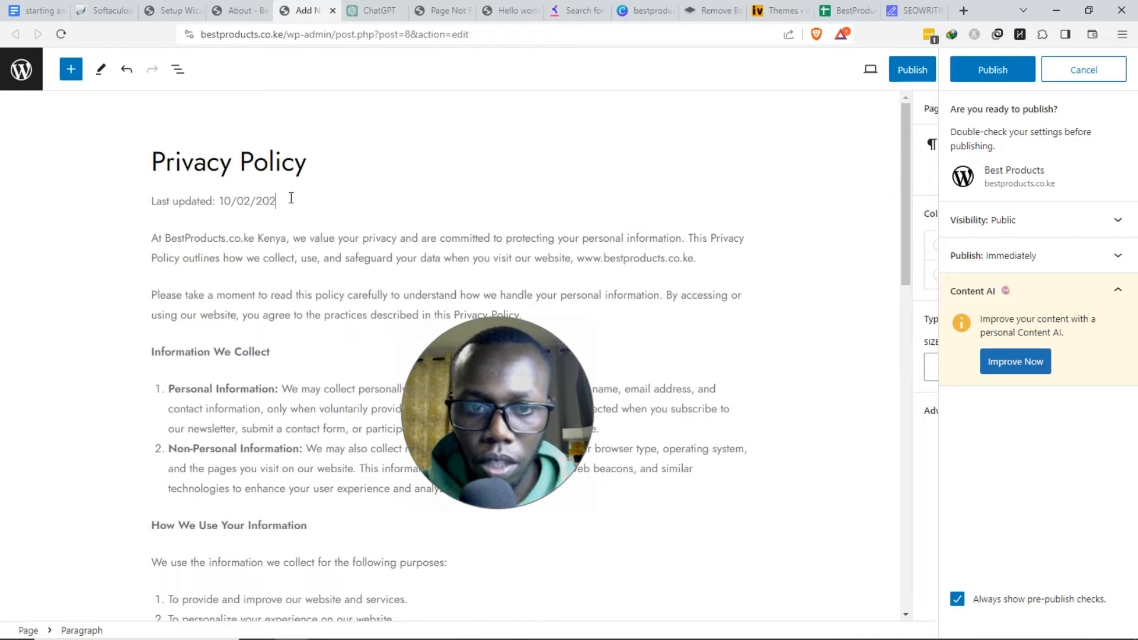
pyautogui.write('3')
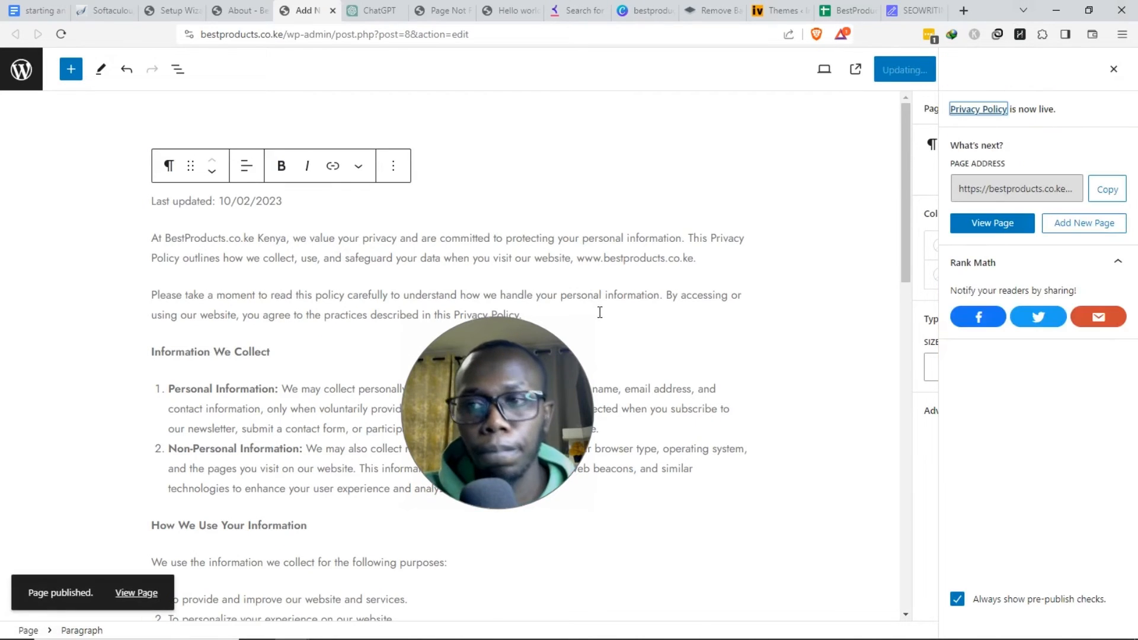
pyautogui.click(240, 10)
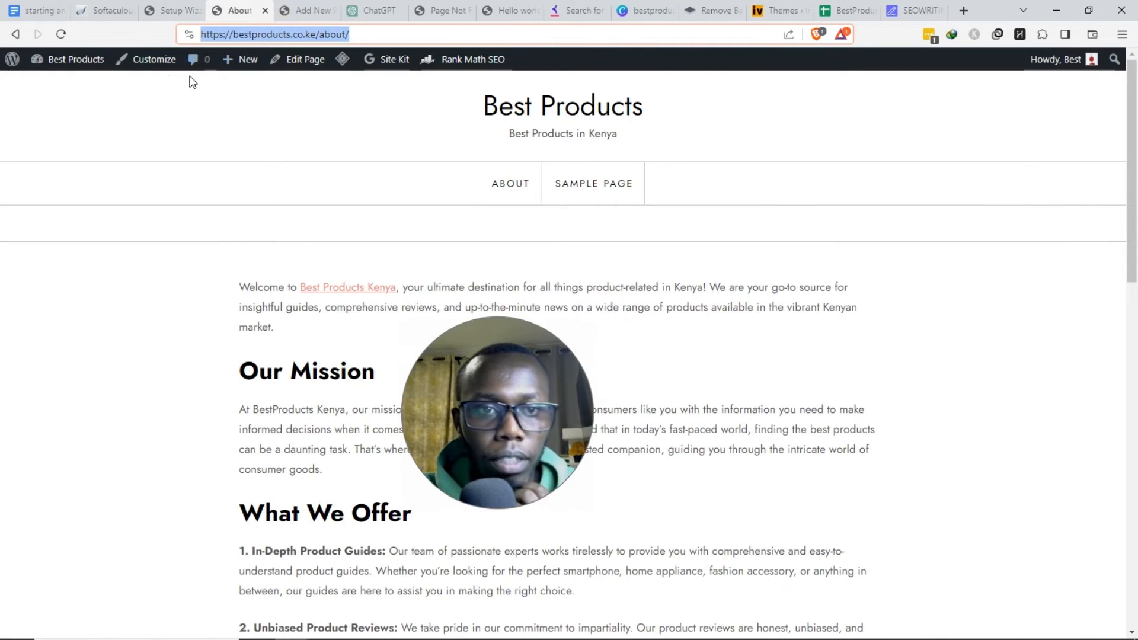
# - Activate the Contact Form 7 plugin from the Plugins list
pyautogui.click(72, 89)
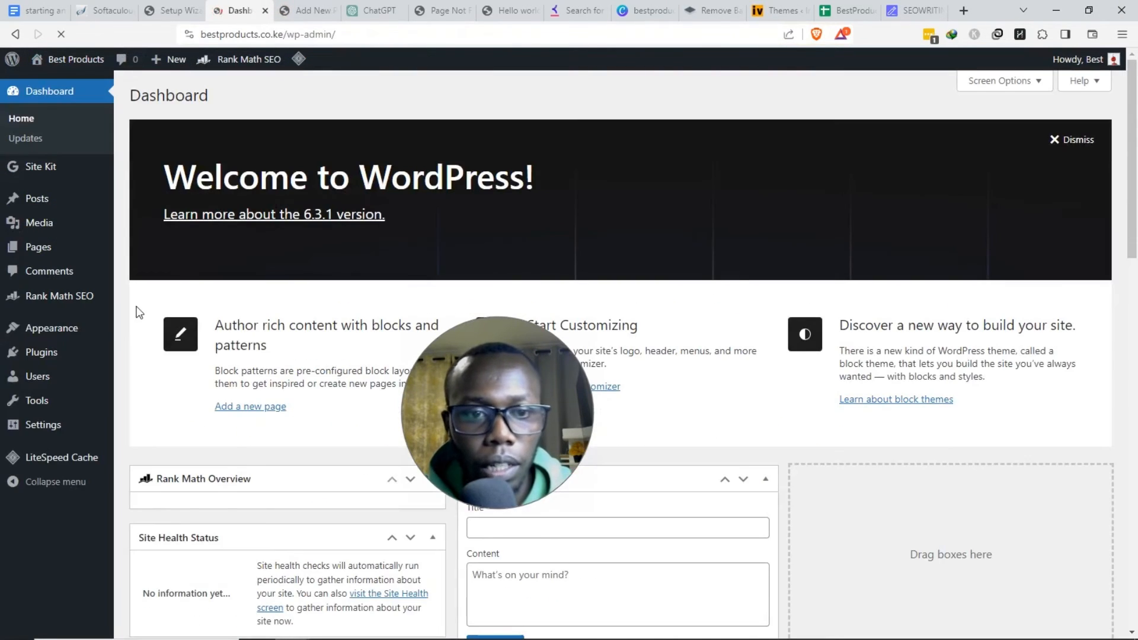
pyautogui.moveTo(71, 359)
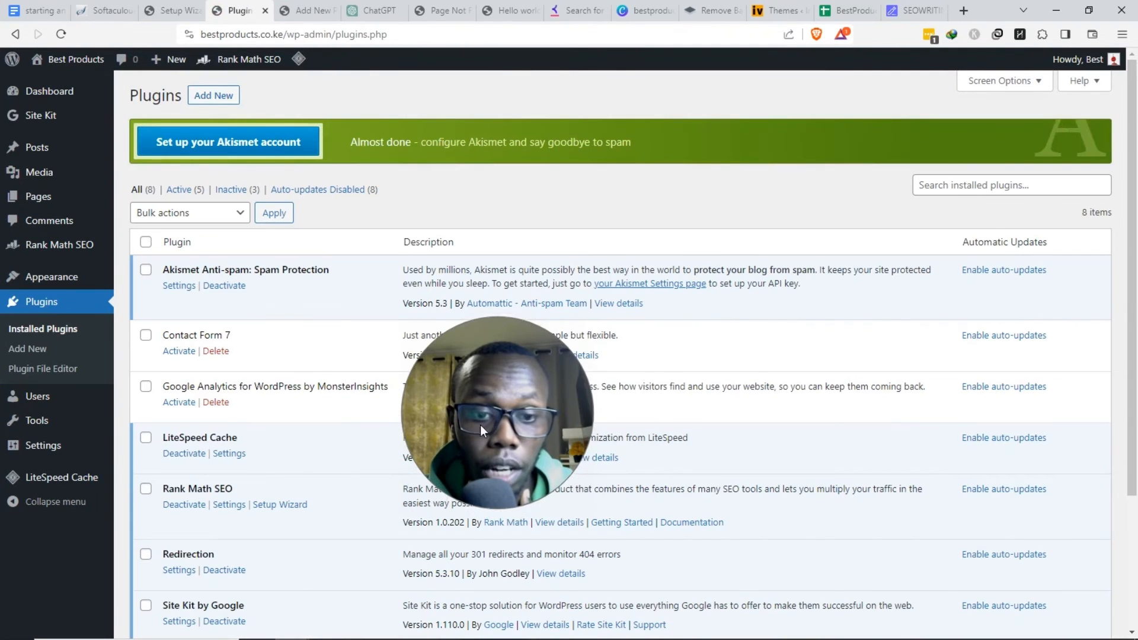
pyautogui.click(179, 351)
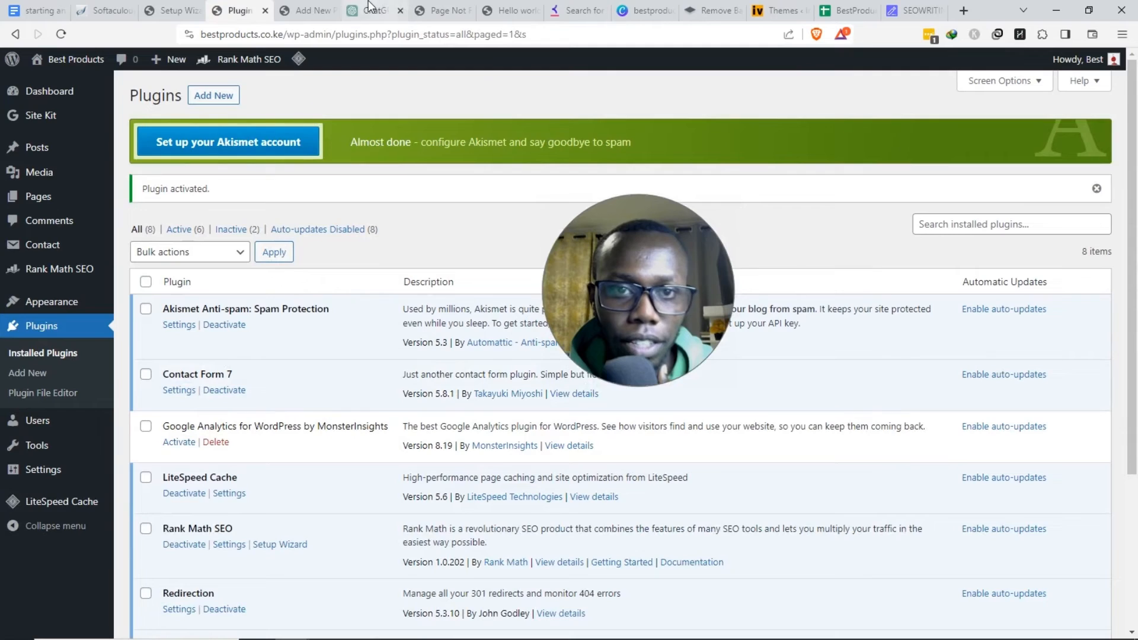
# - Publish a new page titled Contact containing the Contact Form 7 block
pyautogui.click(323, 10)
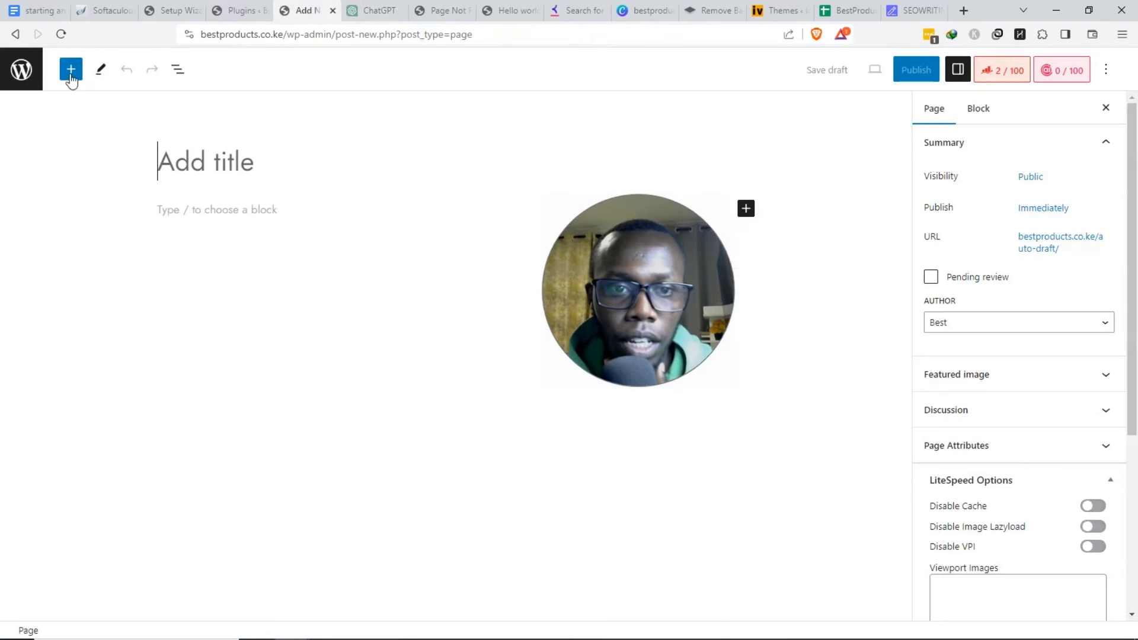
pyautogui.click(59, 35)
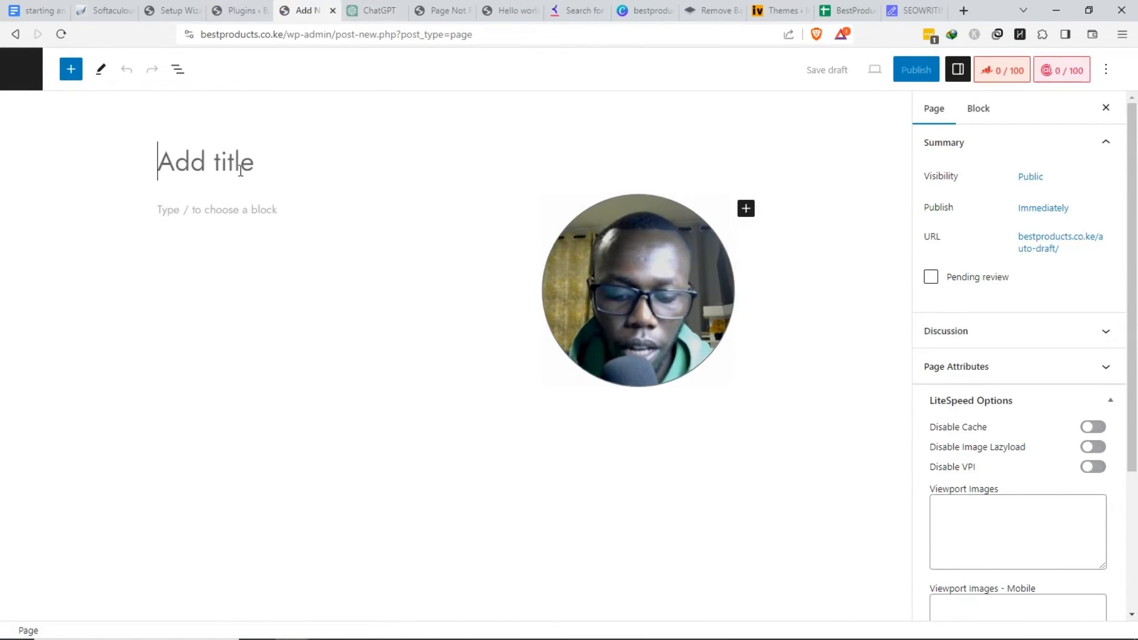
pyautogui.write('Contact')
pyautogui.click(745, 208)
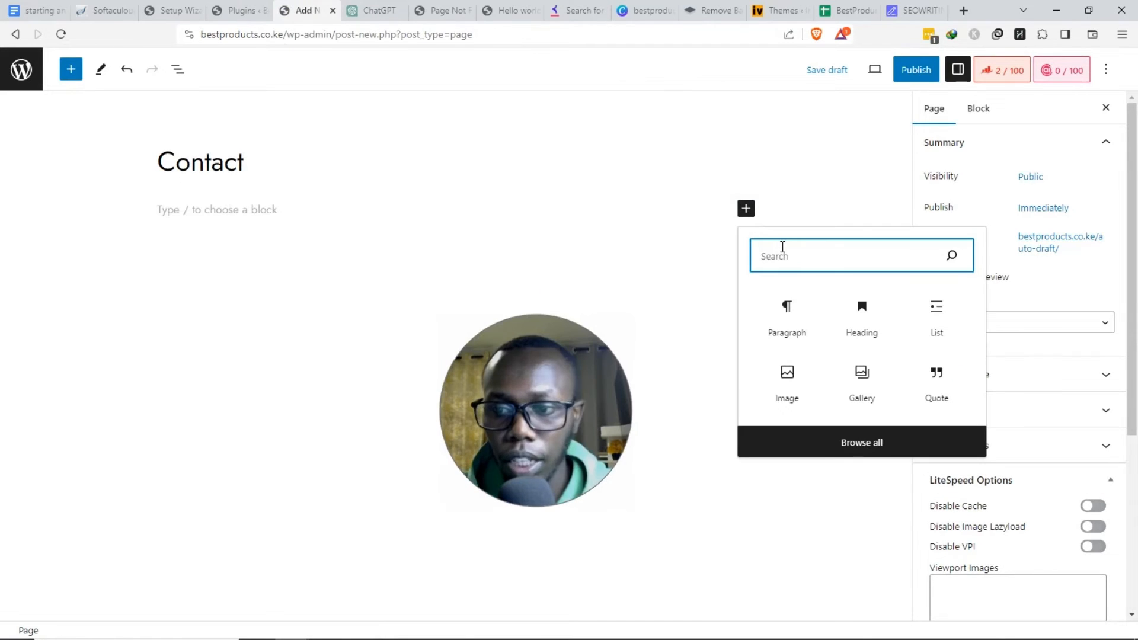
pyautogui.write('con')
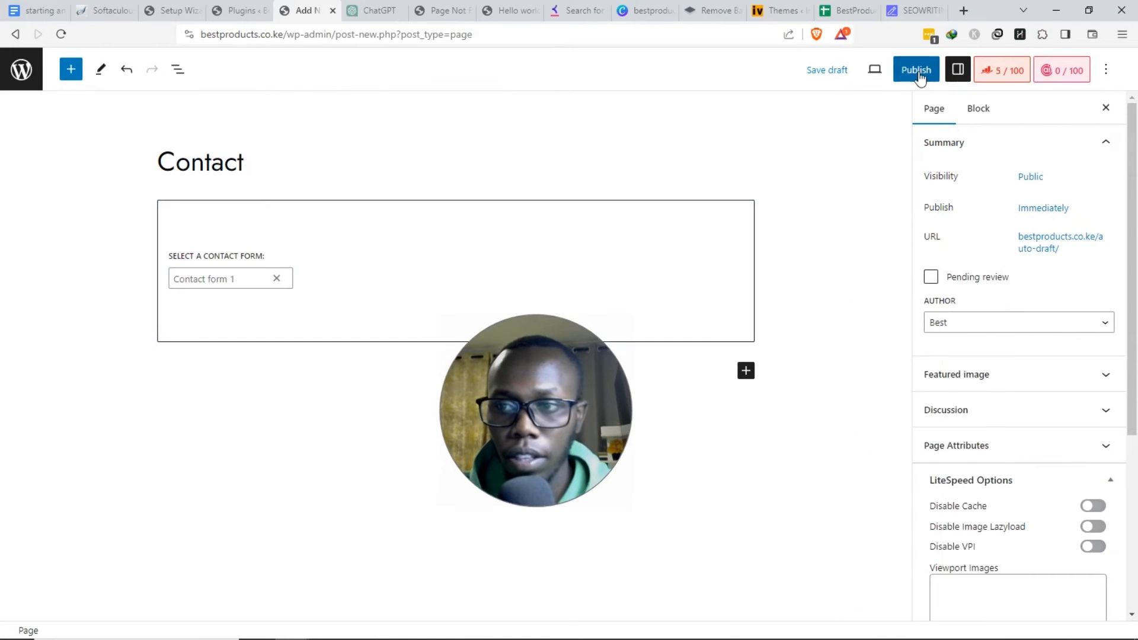
pyautogui.click(918, 77)
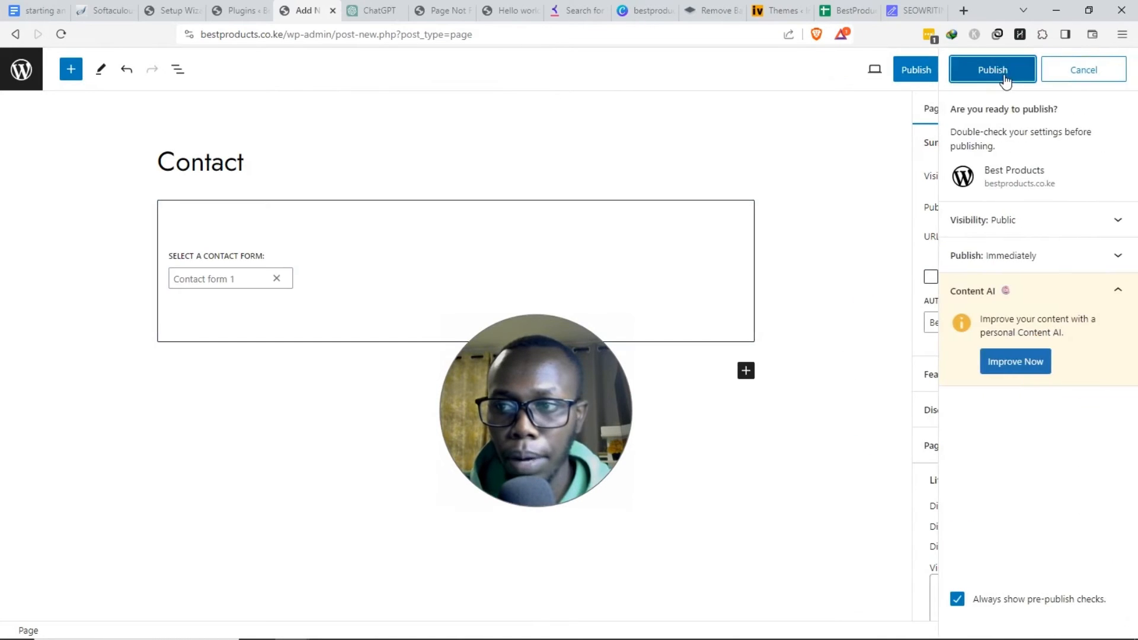
pyautogui.click(1004, 80)
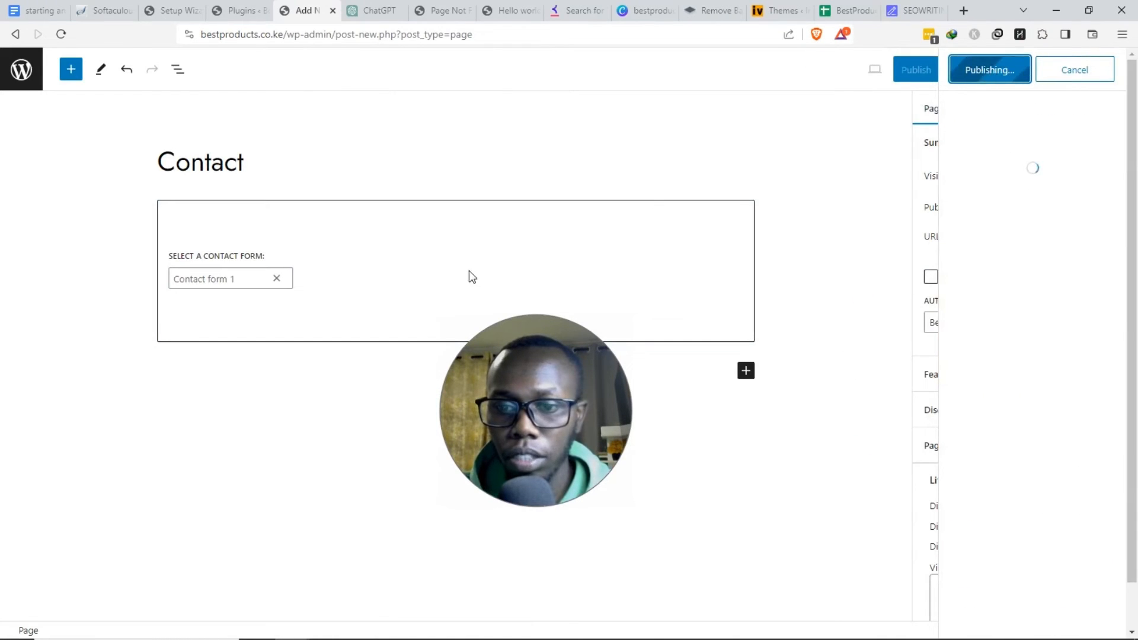
pyautogui.click(334, 369)
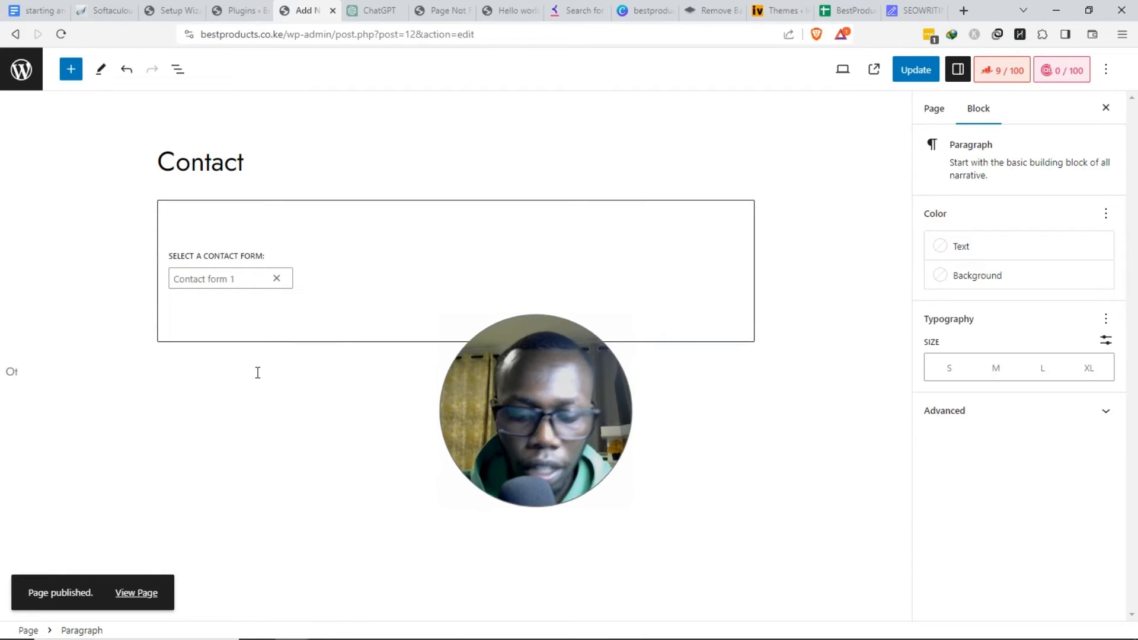
pyautogui.click(240, 10)
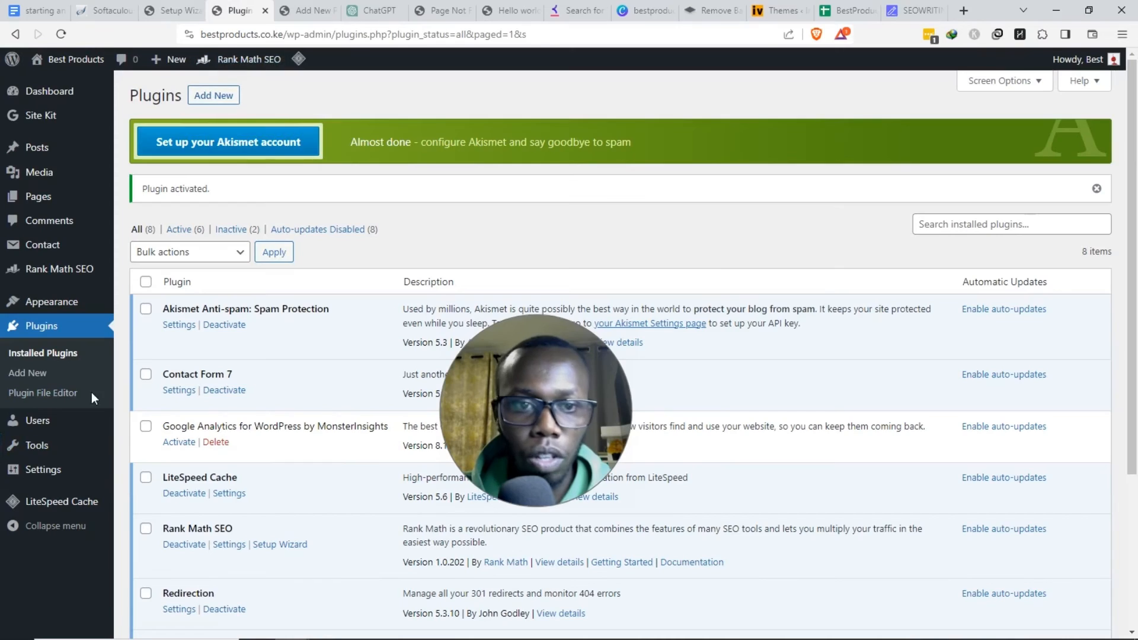
pyautogui.moveTo(52, 203)
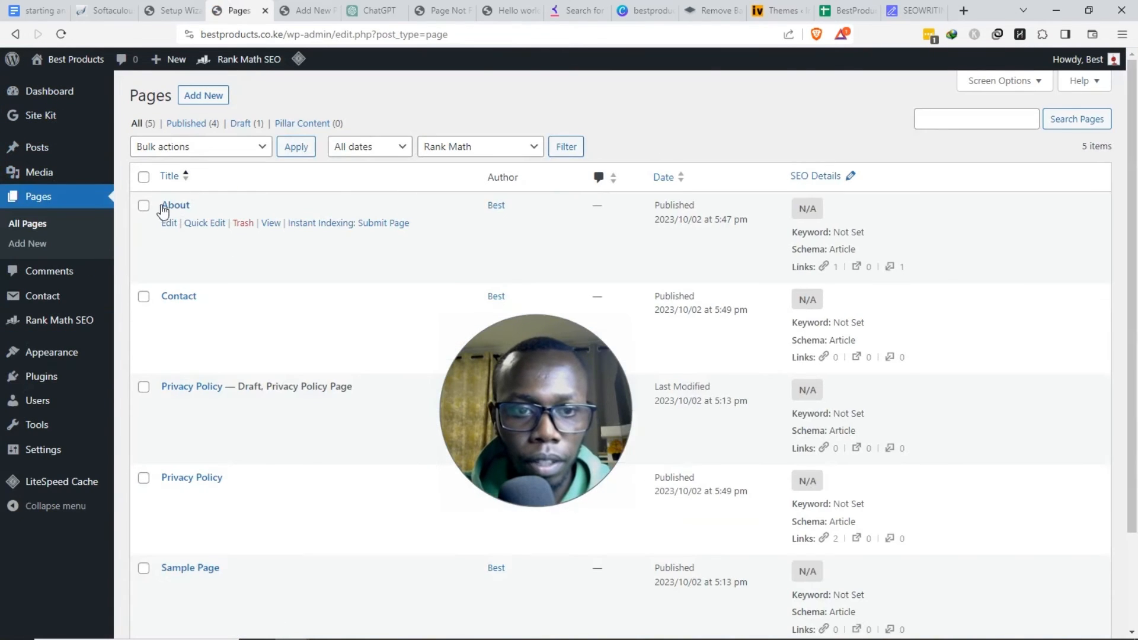
pyautogui.moveTo(159, 204); pyautogui.dragTo(191, 203)
pyautogui.scroll(-1, 242, 336)
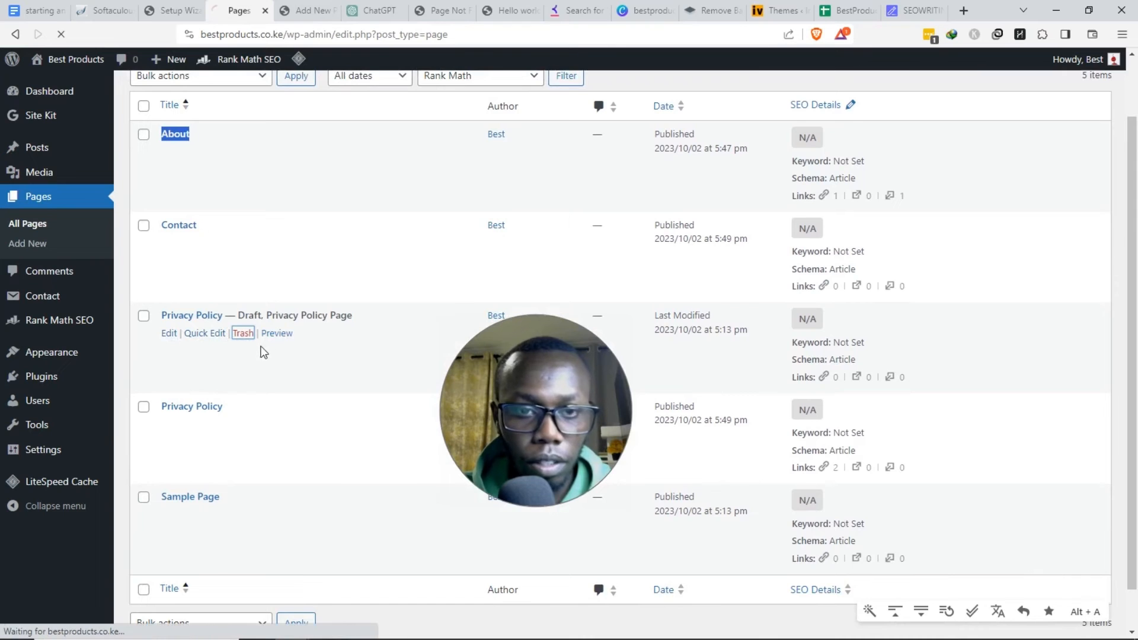
pyautogui.scroll(-1, 268, 346)
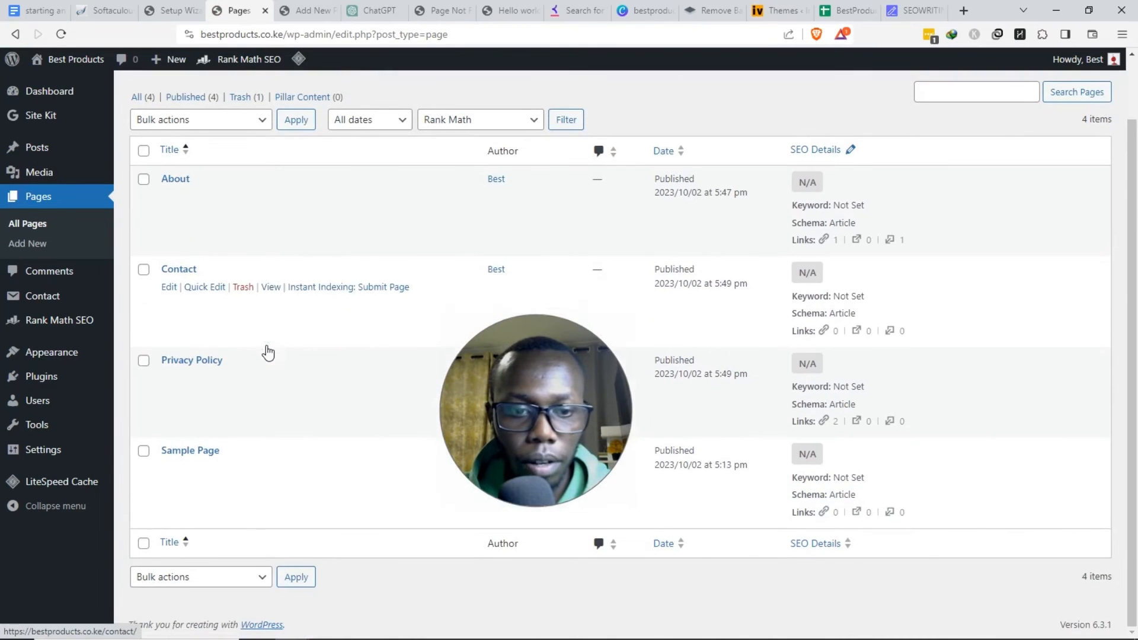
pyautogui.click(243, 468)
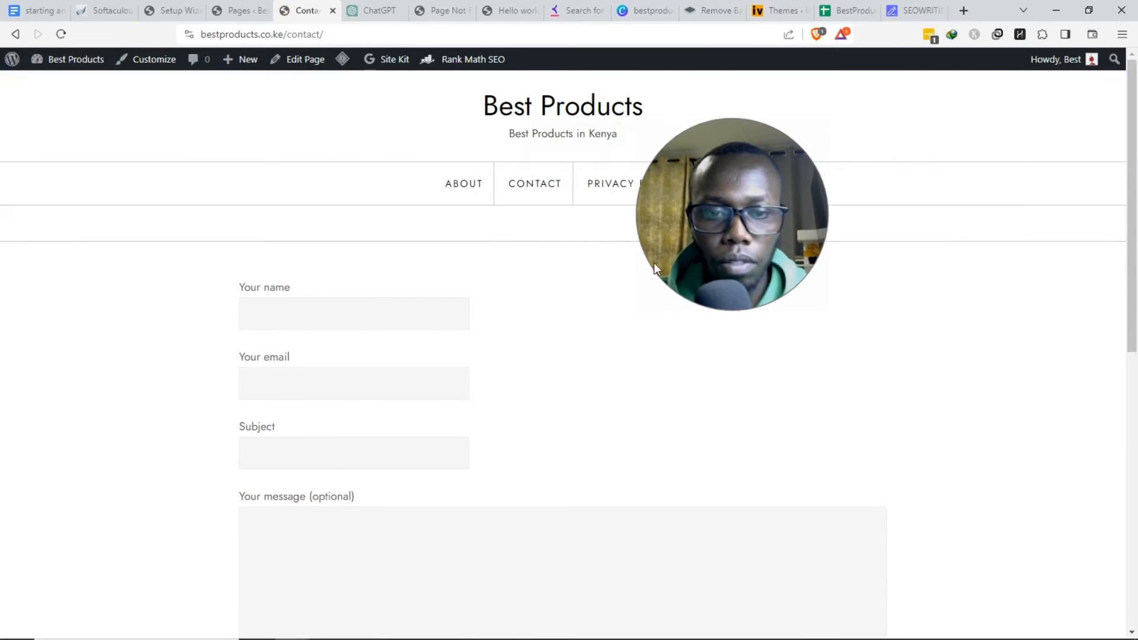
pyautogui.scroll(-10, 401, 338)
pyautogui.click(309, 292)
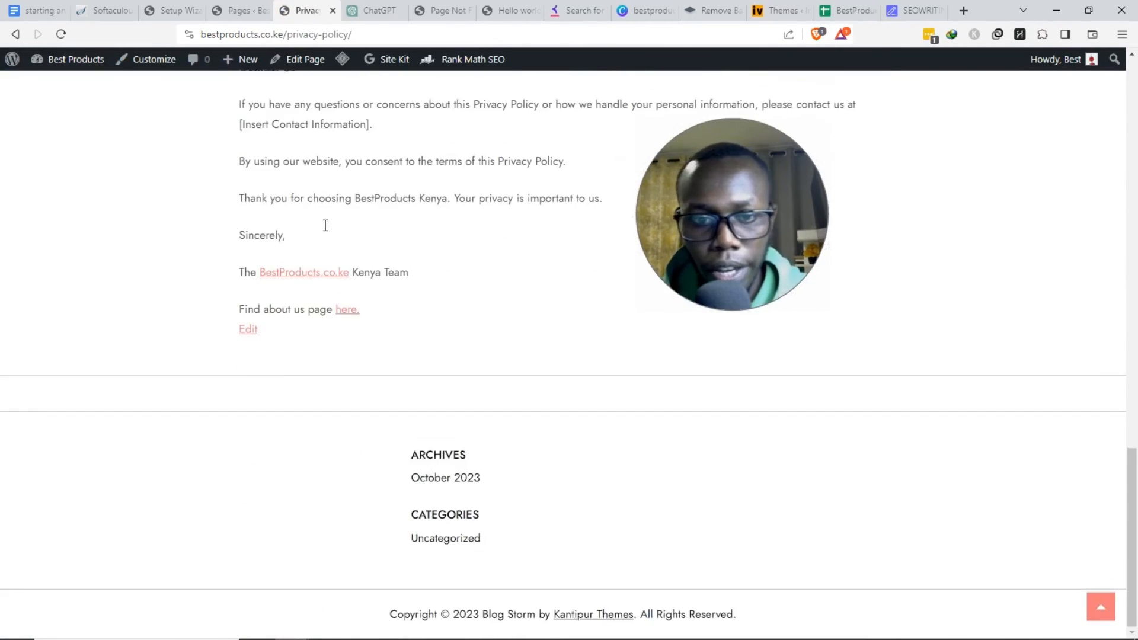
pyautogui.scroll(15, 323, 220)
pyautogui.click(226, 5)
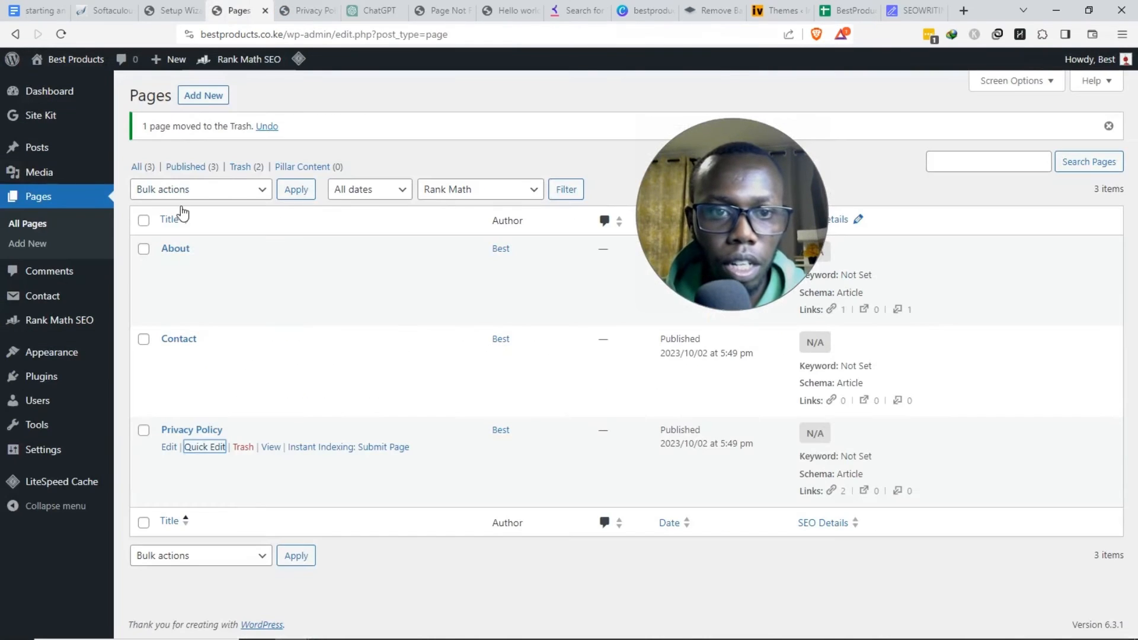
pyautogui.click(303, 5)
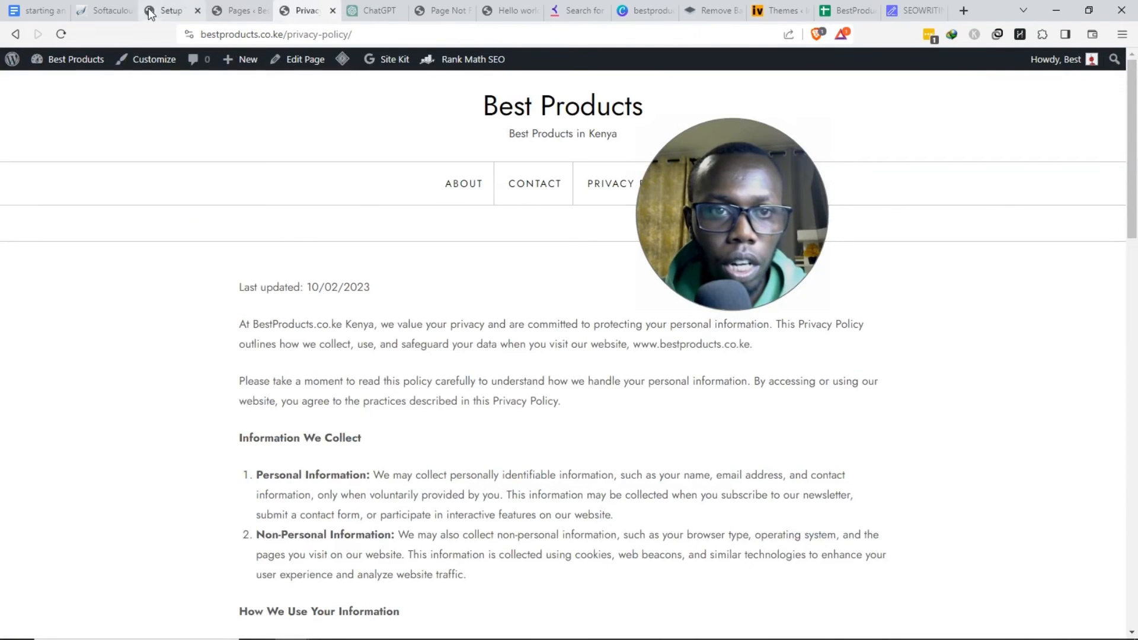
pyautogui.click(43, 7)
pyautogui.moveTo(415, 240); pyautogui.dragTo(425, 240)
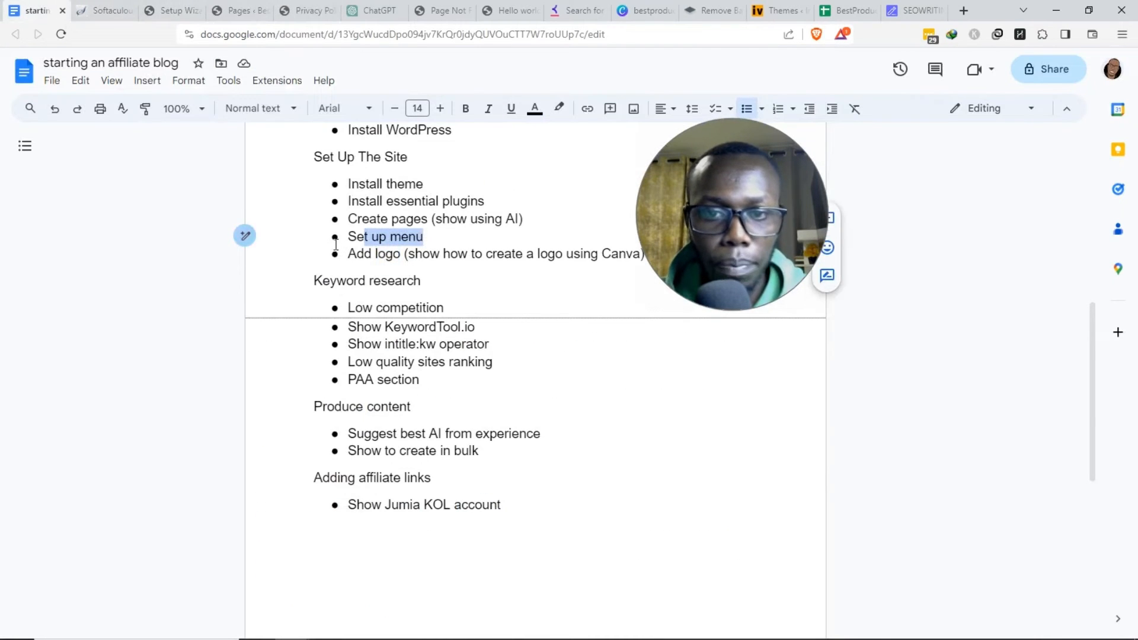
pyautogui.click(308, 9)
pyautogui.moveTo(418, 191); pyautogui.dragTo(666, 186)
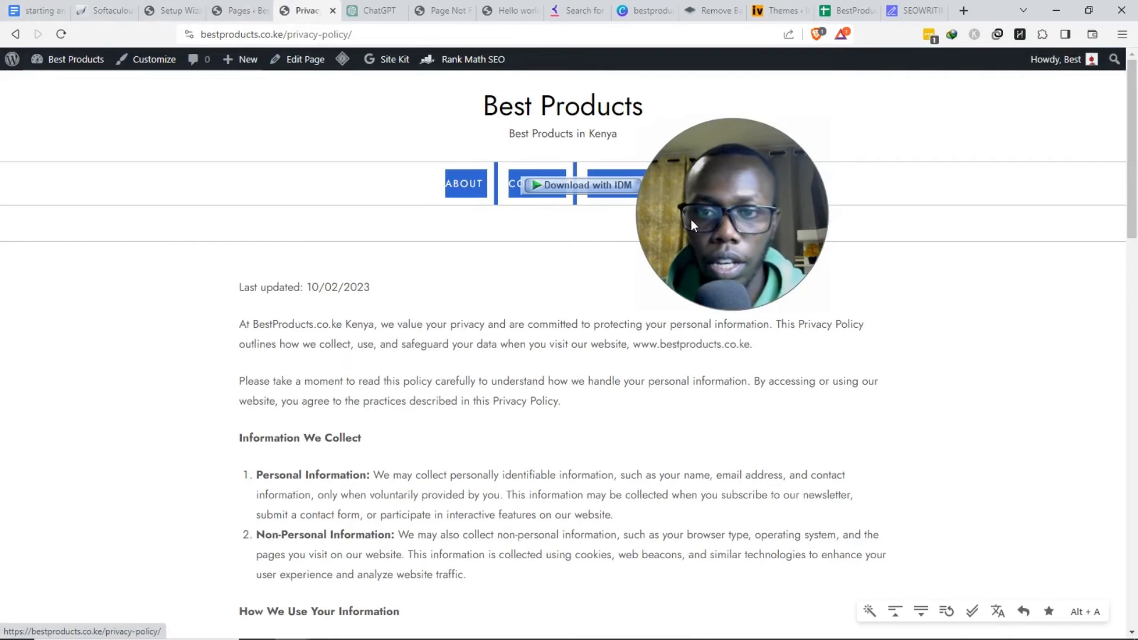
pyautogui.click(475, 251)
pyautogui.moveTo(405, 178); pyautogui.dragTo(777, 193)
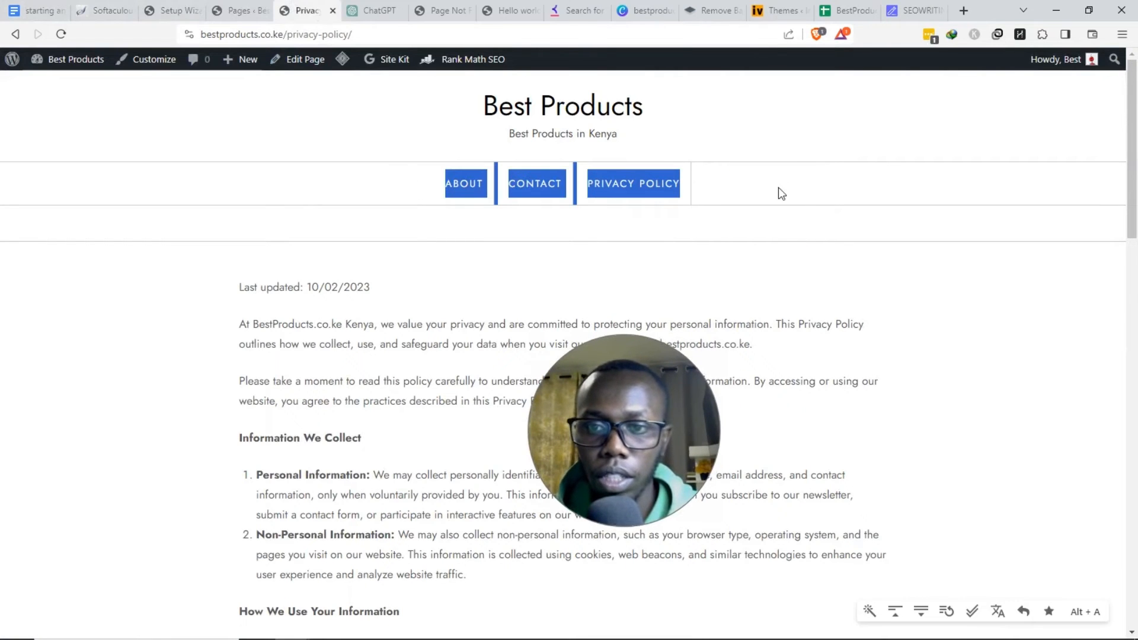
pyautogui.click(524, 316)
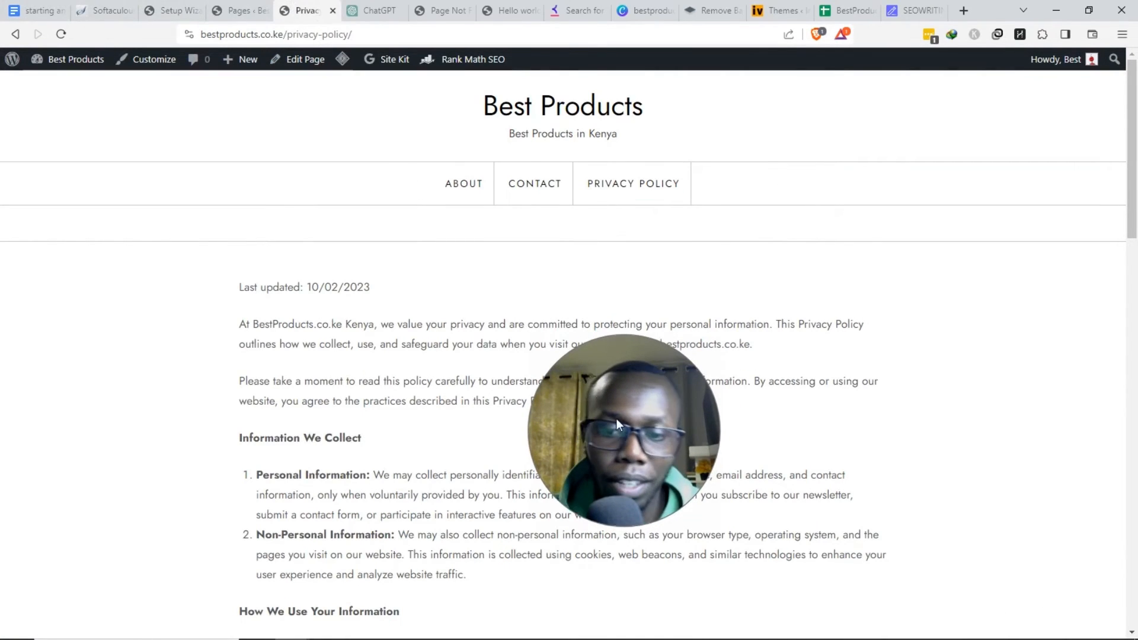
pyautogui.moveTo(617, 418); pyautogui.dragTo(468, 383)
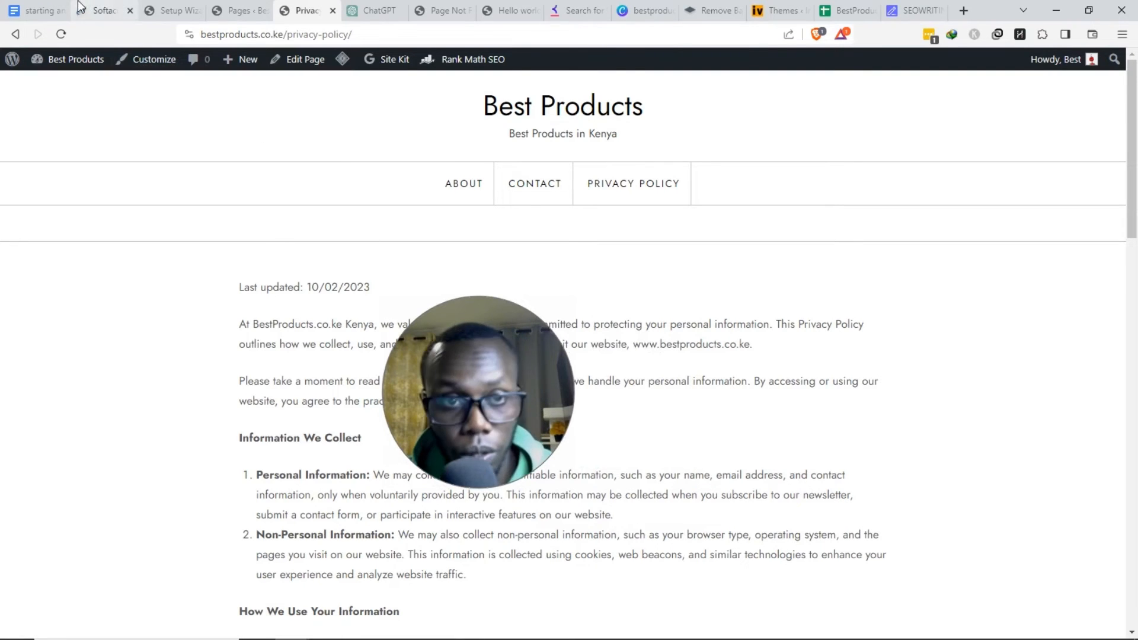
pyautogui.click(240, 10)
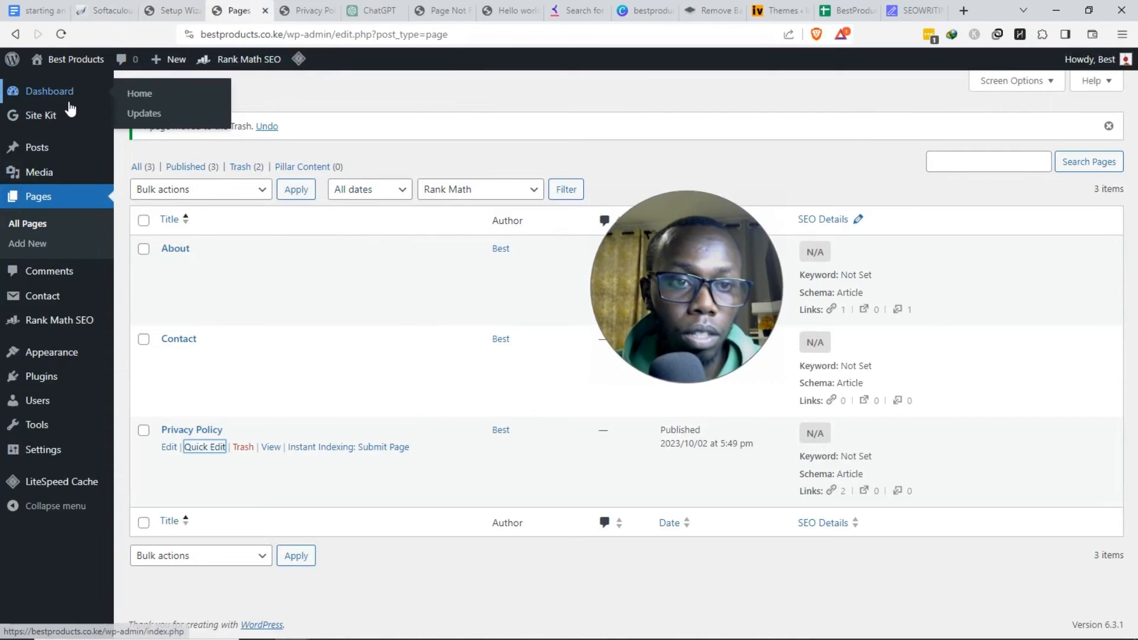
# - Compare the menu's four items with the live site's navigation links
pyautogui.click(89, 86)
pyautogui.moveTo(55, 354)
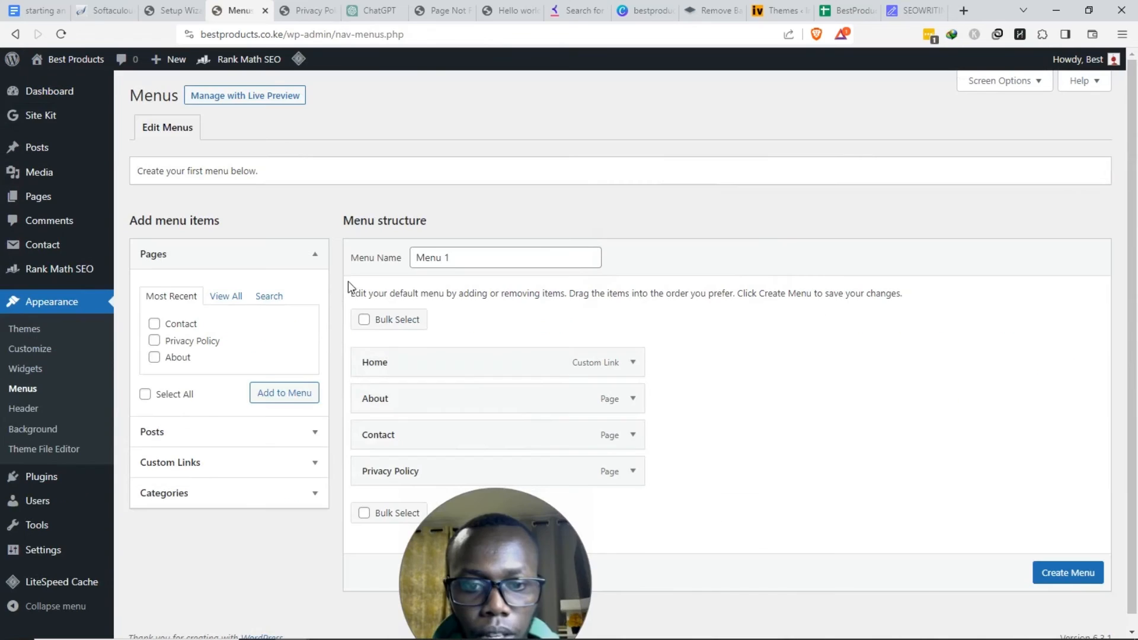
pyautogui.moveTo(359, 351); pyautogui.dragTo(585, 455)
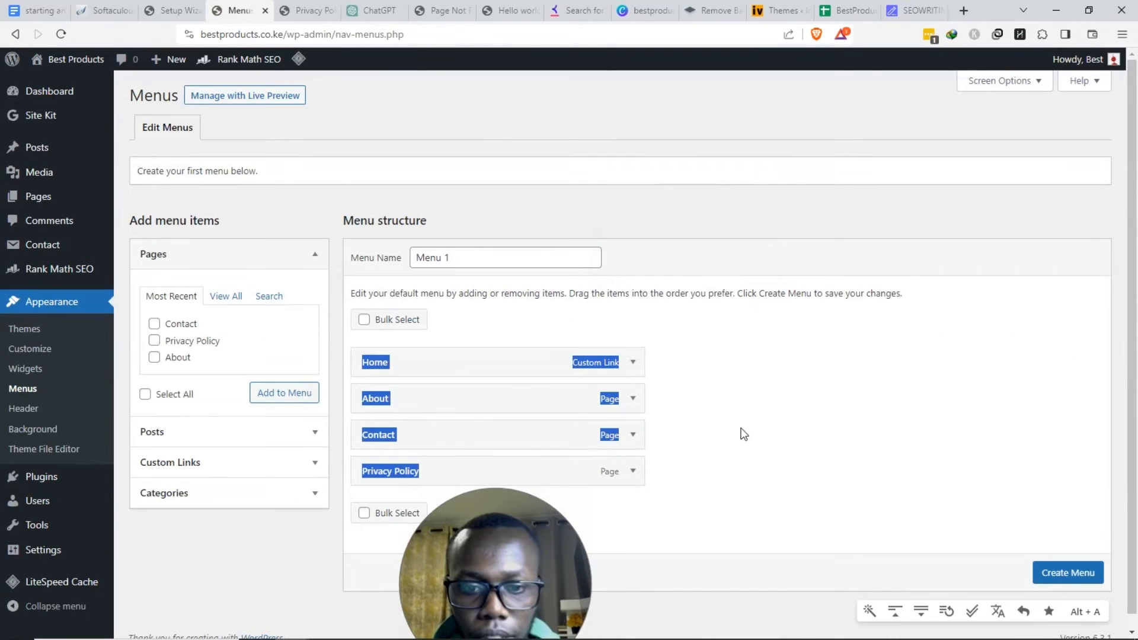
pyautogui.click(297, 7)
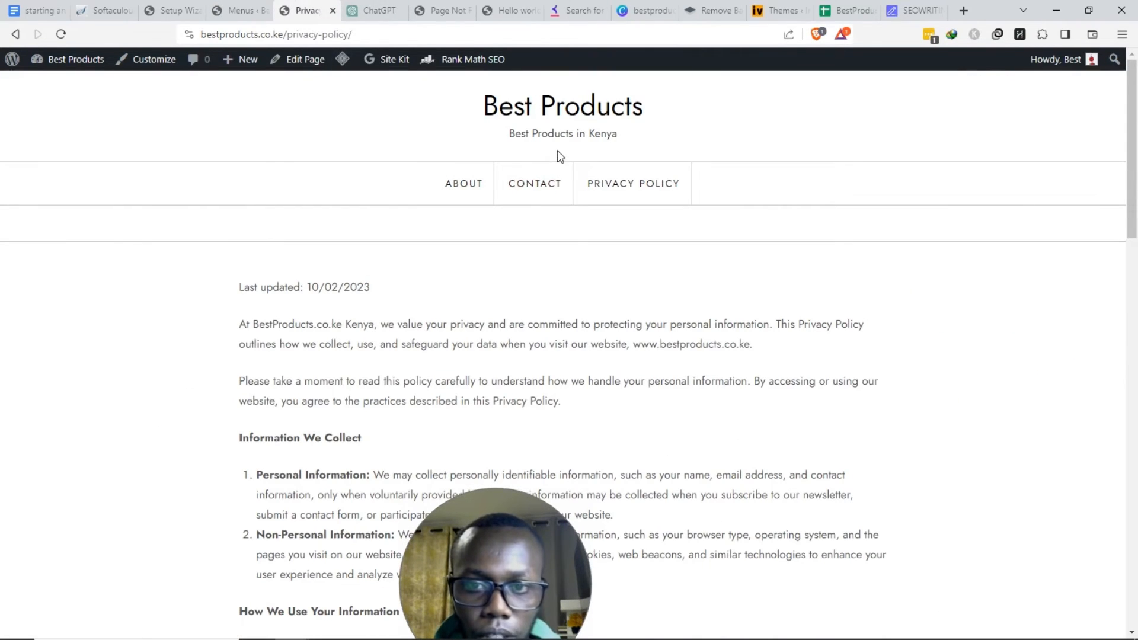
pyautogui.moveTo(372, 172); pyautogui.dragTo(702, 217)
pyautogui.click(202, 6)
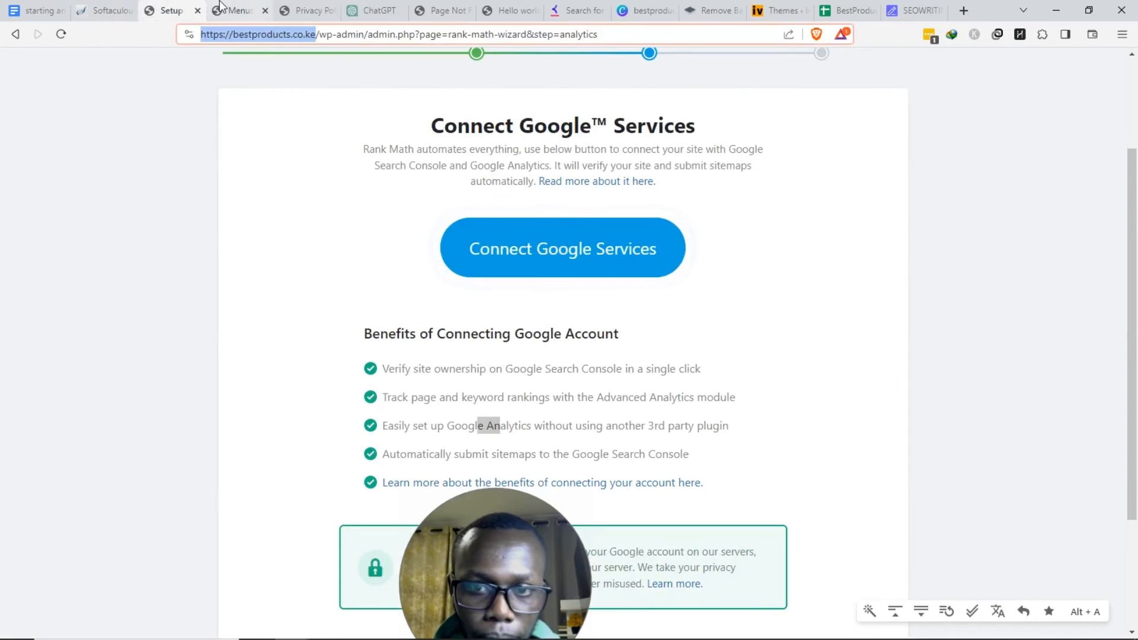
pyautogui.click(222, 7)
# - Name the menu 'BP MENU', create it, and reload the live site to see the update
pyautogui.click(518, 257)
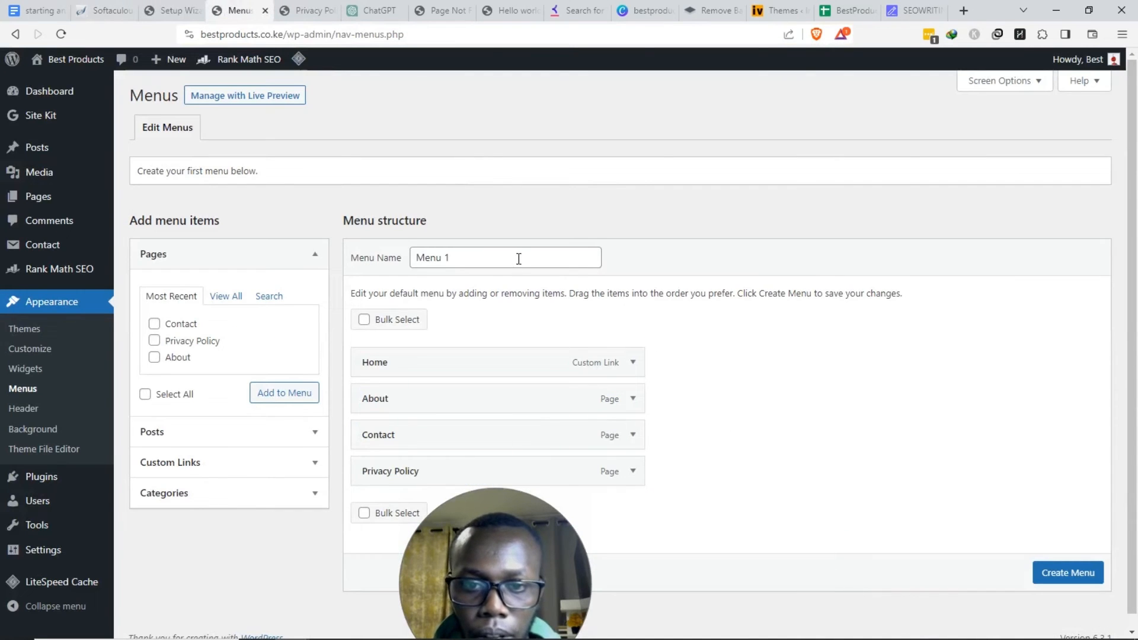
pyautogui.tripleClick(517, 257)
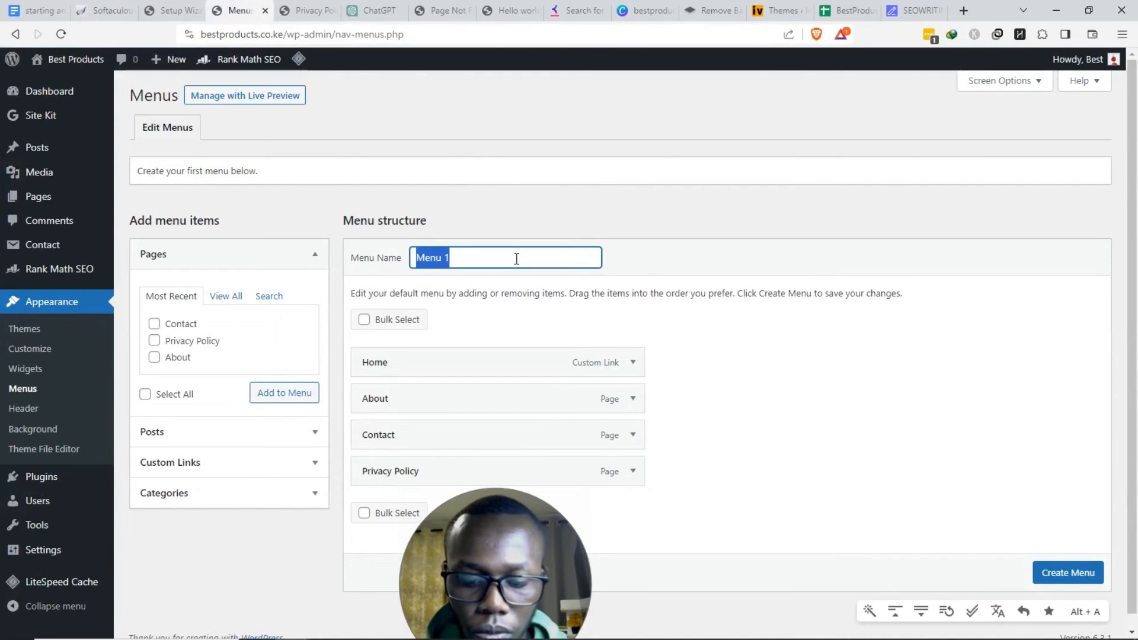
pyautogui.write('BP MENU')
pyautogui.press('Return')
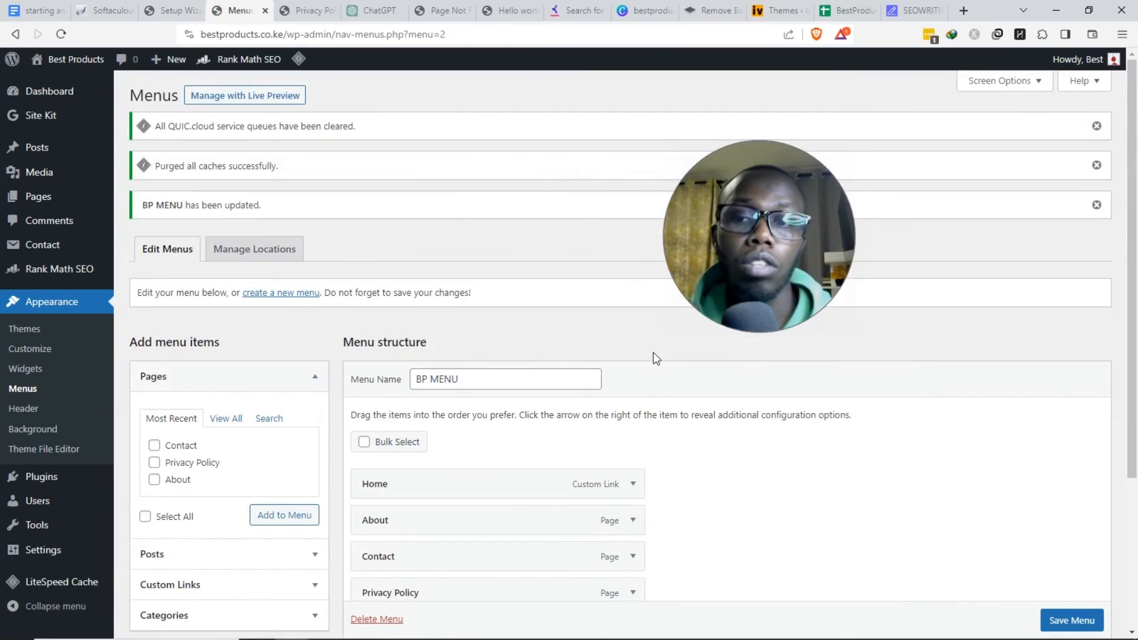
pyautogui.click(322, 5)
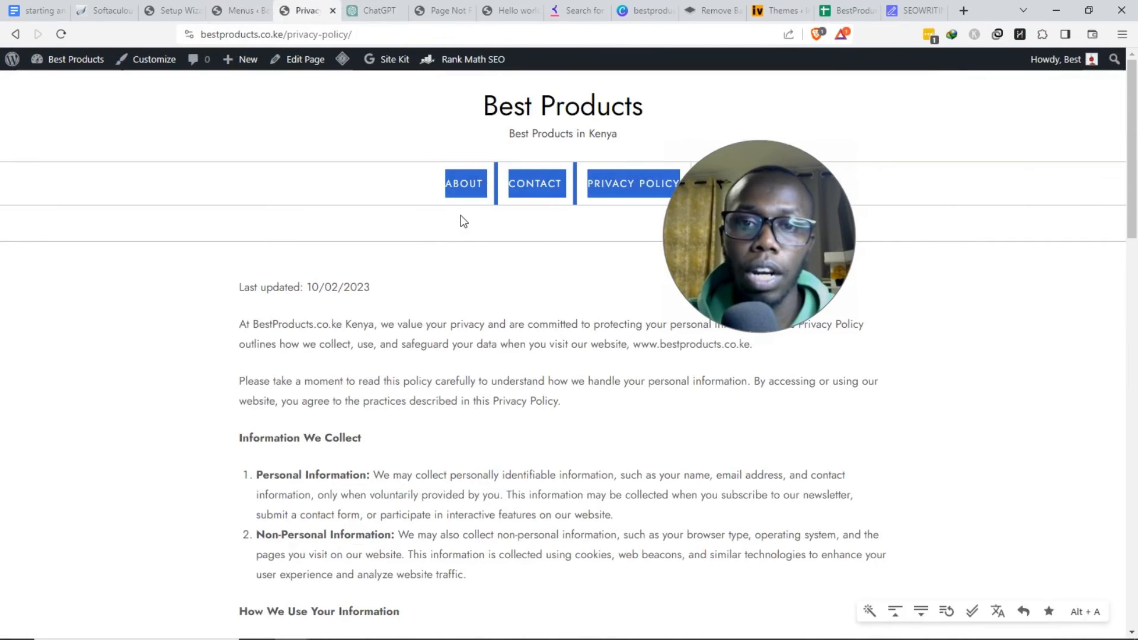
pyautogui.click(62, 34)
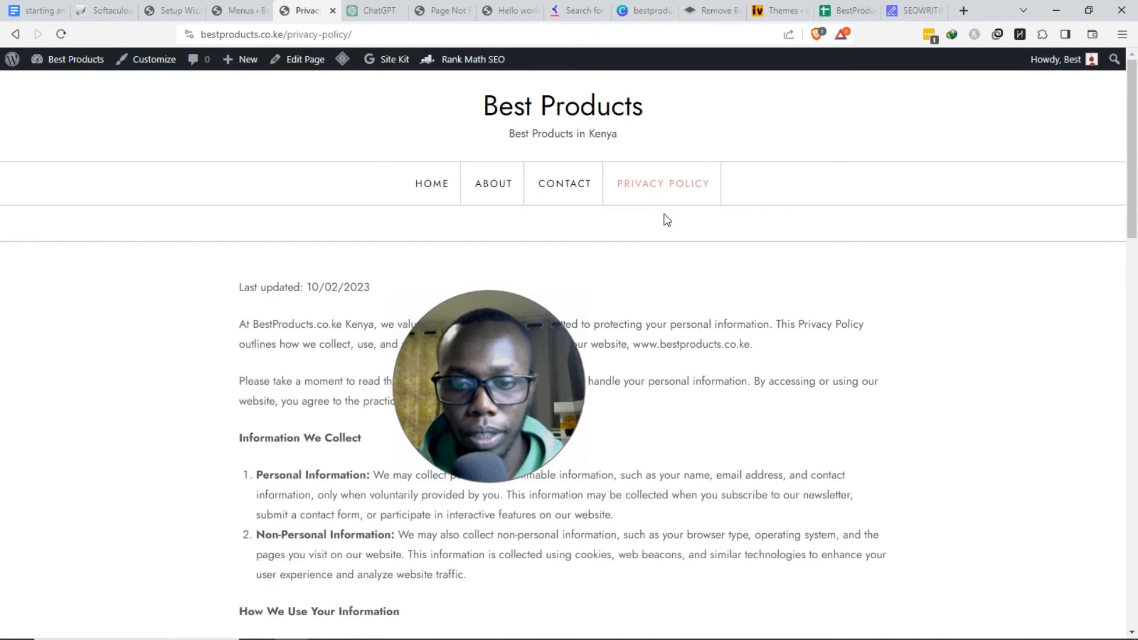
# - Check the affiliate blog checklist and ChatGPT tabs, ending on the Canva logo design
pyautogui.hotkey('ctrl', '1')
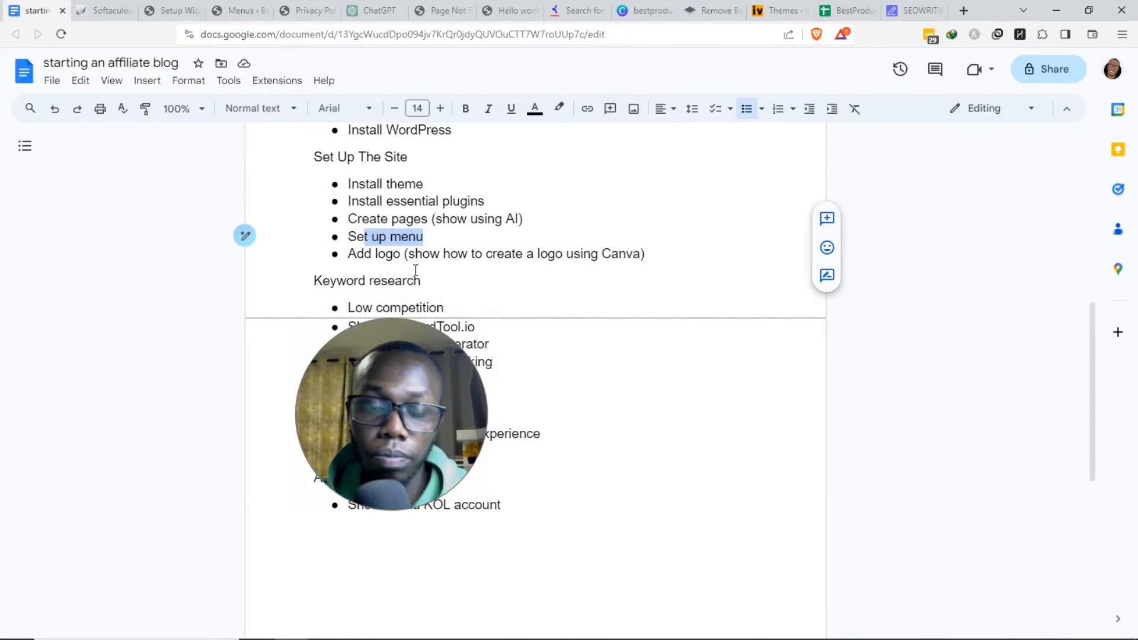
pyautogui.click(373, 10)
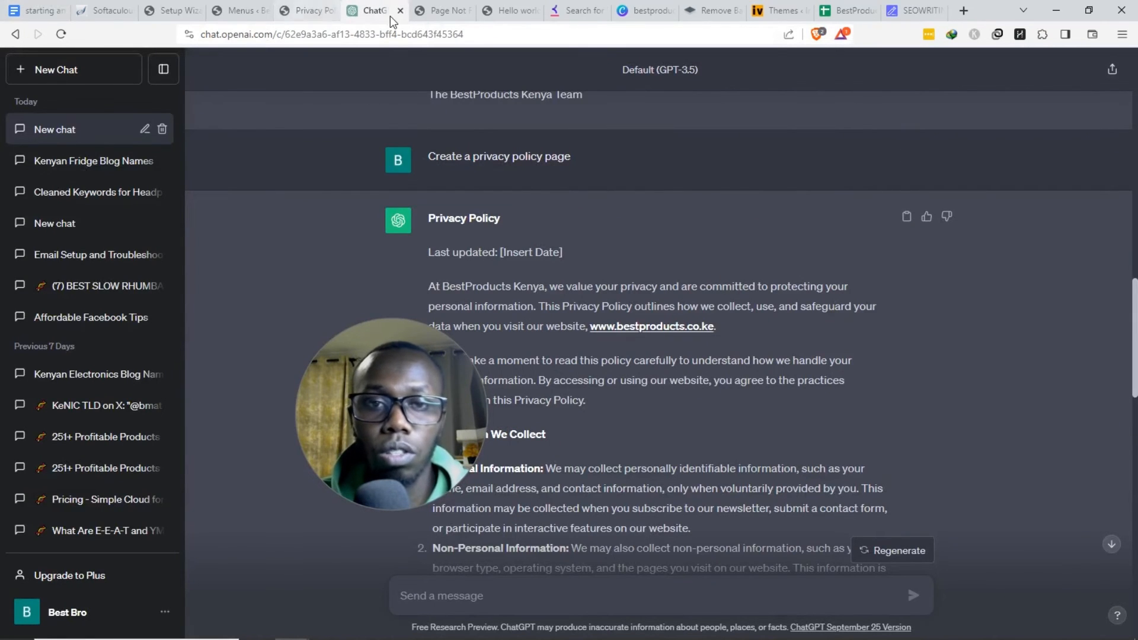
pyautogui.click(308, 10)
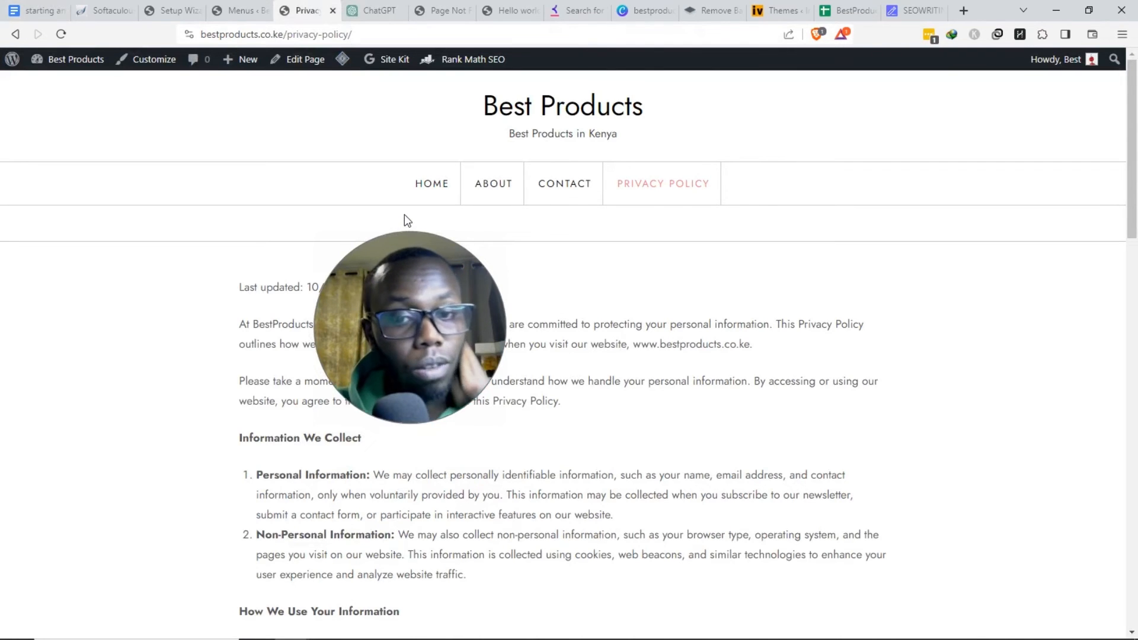
pyautogui.click(645, 10)
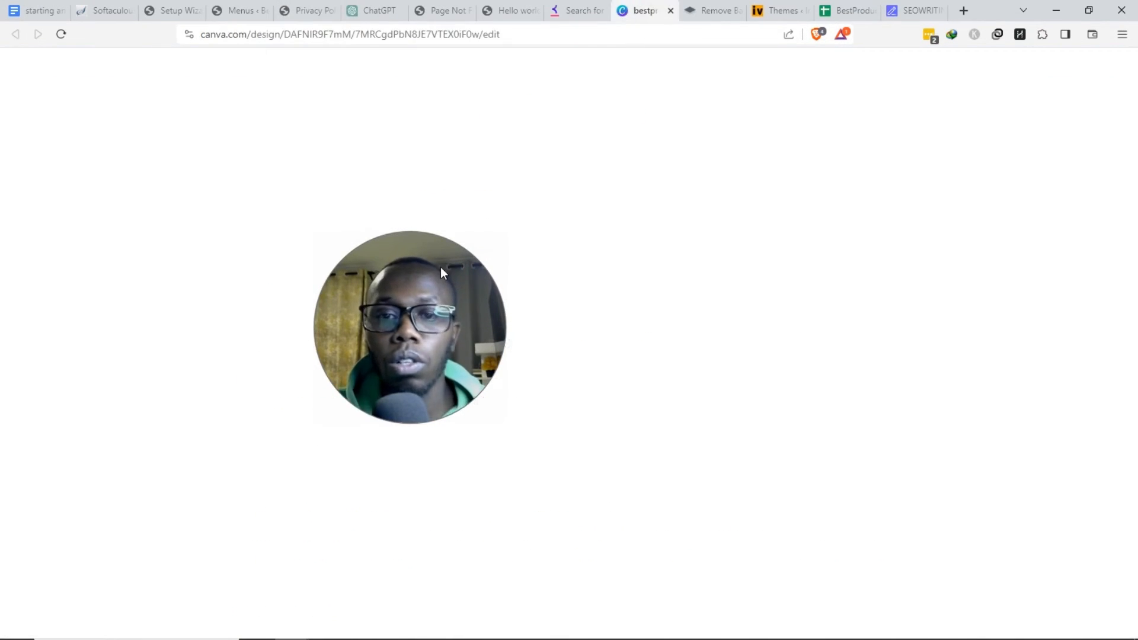
# - Close the Canva download and share popup and scroll through the design's pages
pyautogui.scroll(7, 554, 336)
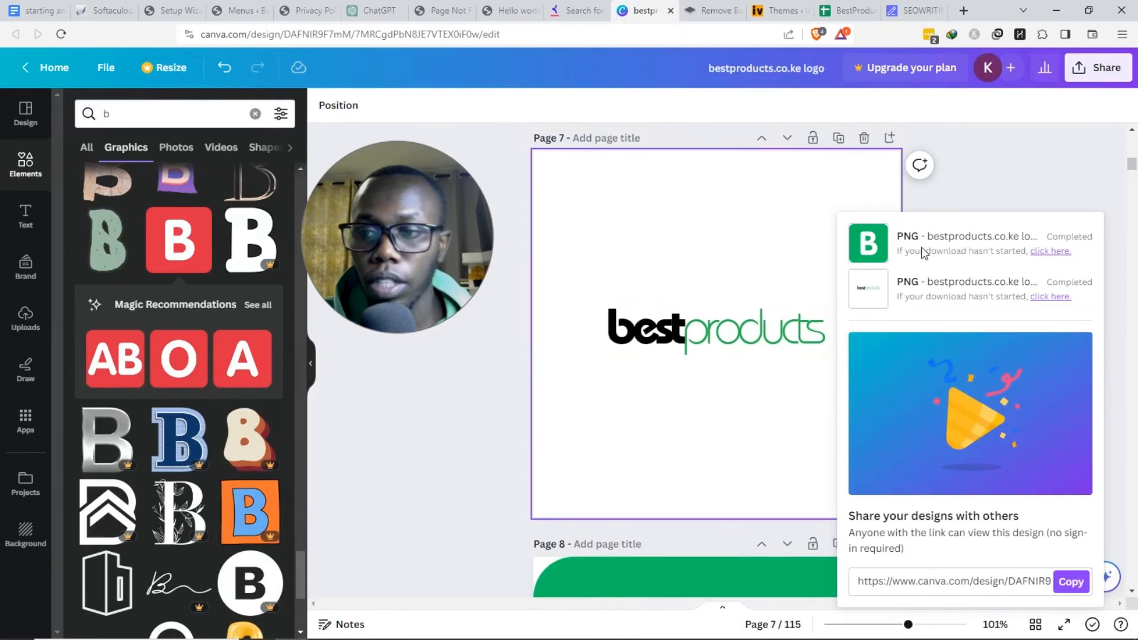
pyautogui.click(984, 262)
pyautogui.scroll(7, 984, 261)
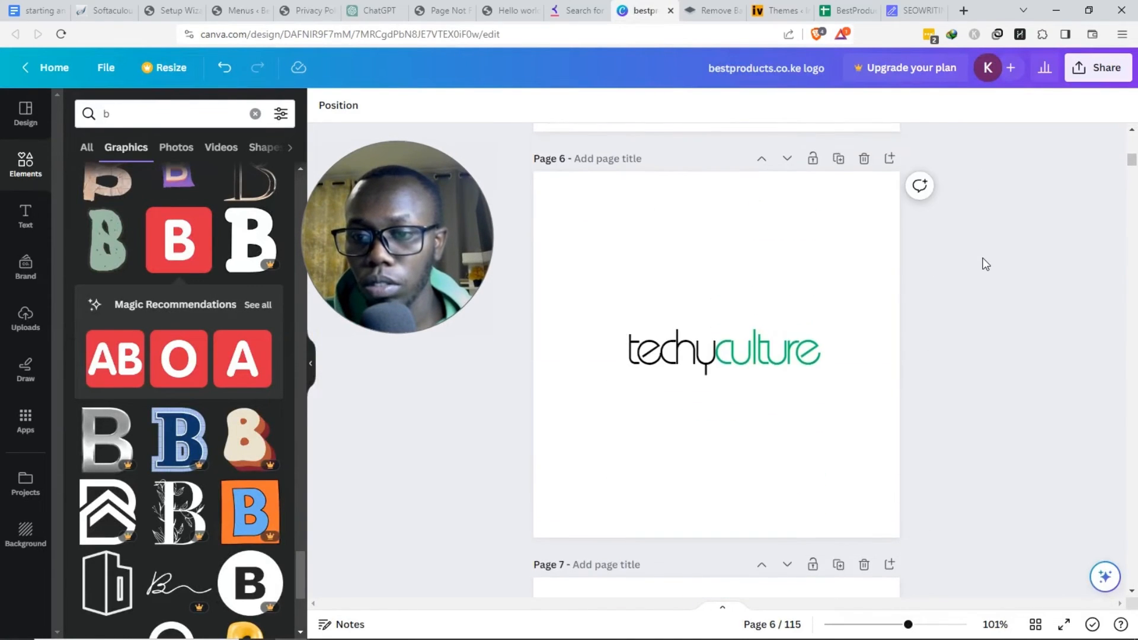
pyautogui.scroll(-7, 983, 261)
pyautogui.scroll(2, 983, 262)
pyautogui.scroll(-4, 983, 262)
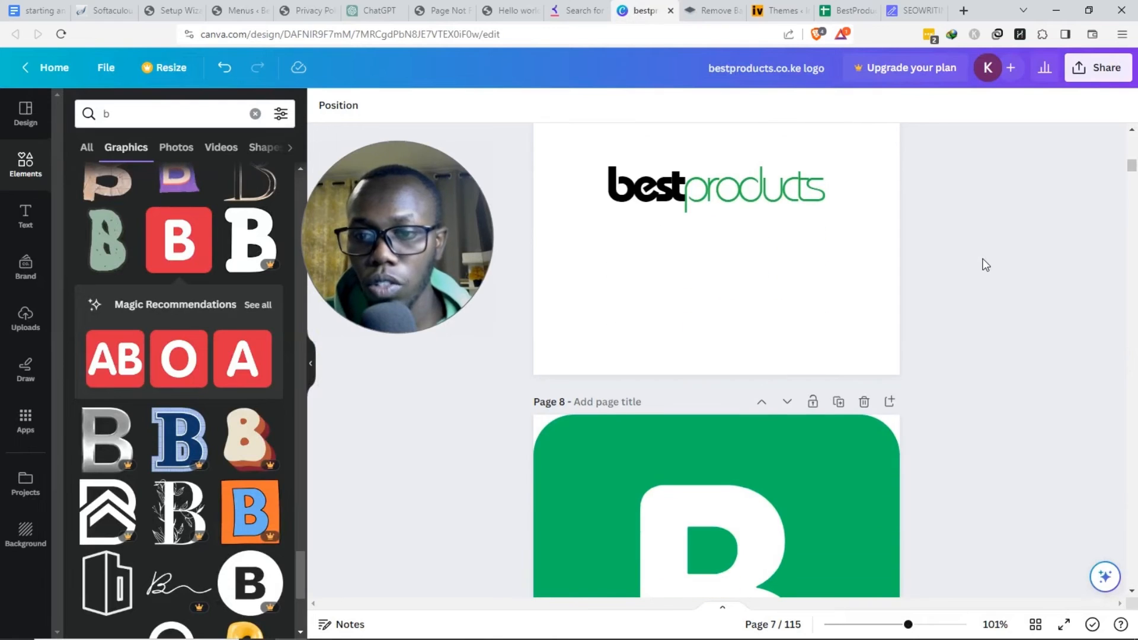
pyautogui.scroll(1, 909, 368)
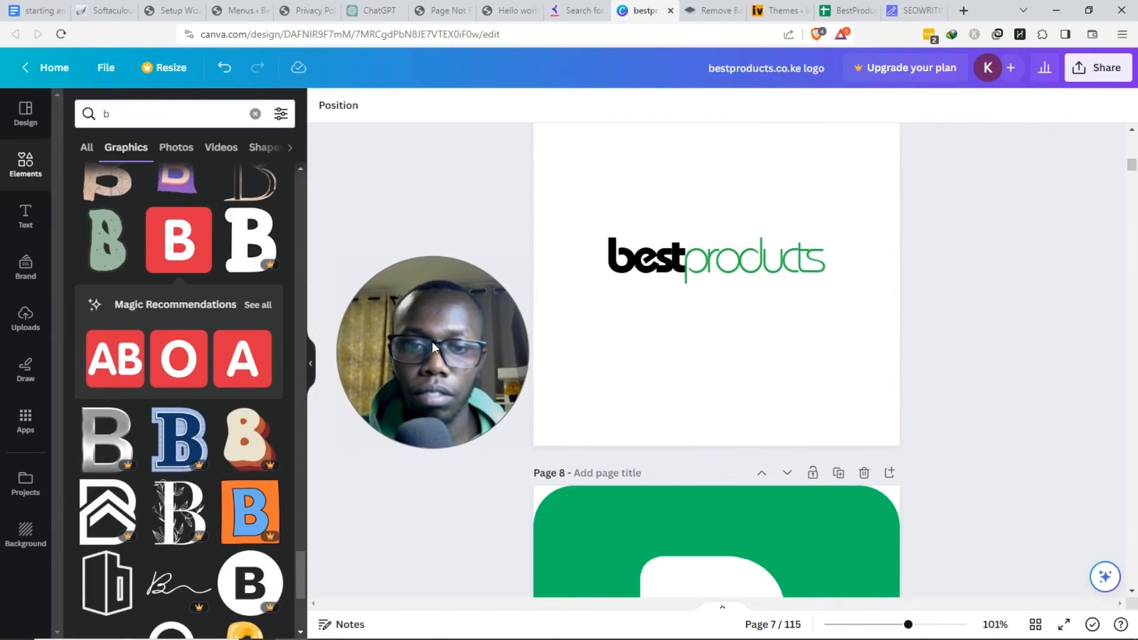
# - Search the Templates panel for 'LOGO', browse the results, and collapse the panel
pyautogui.click(25, 113)
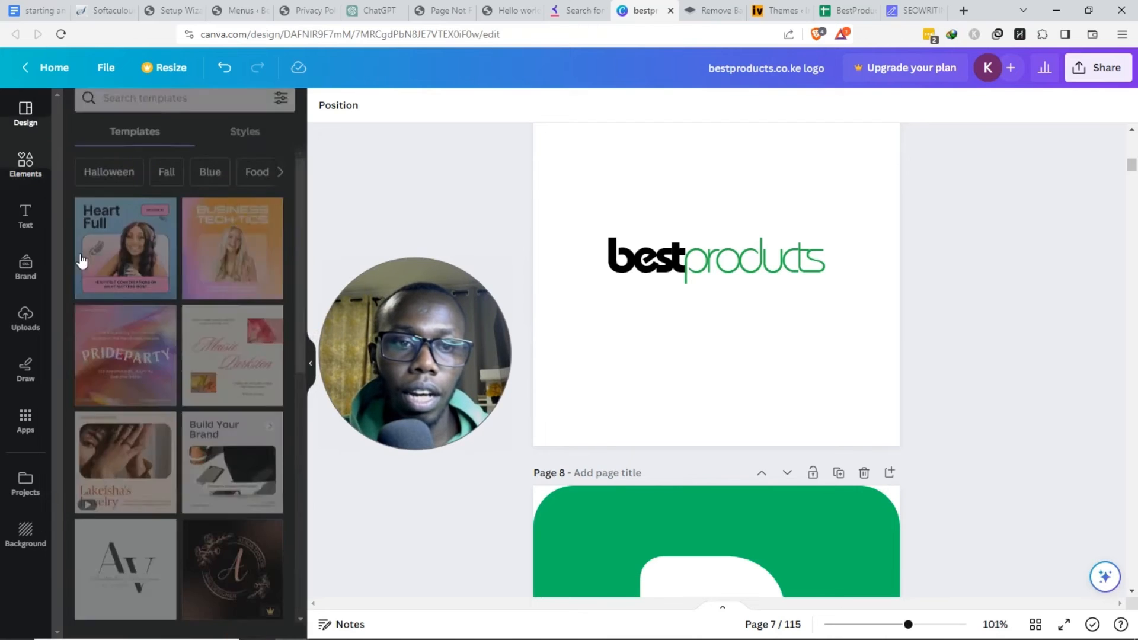
pyautogui.click(175, 113)
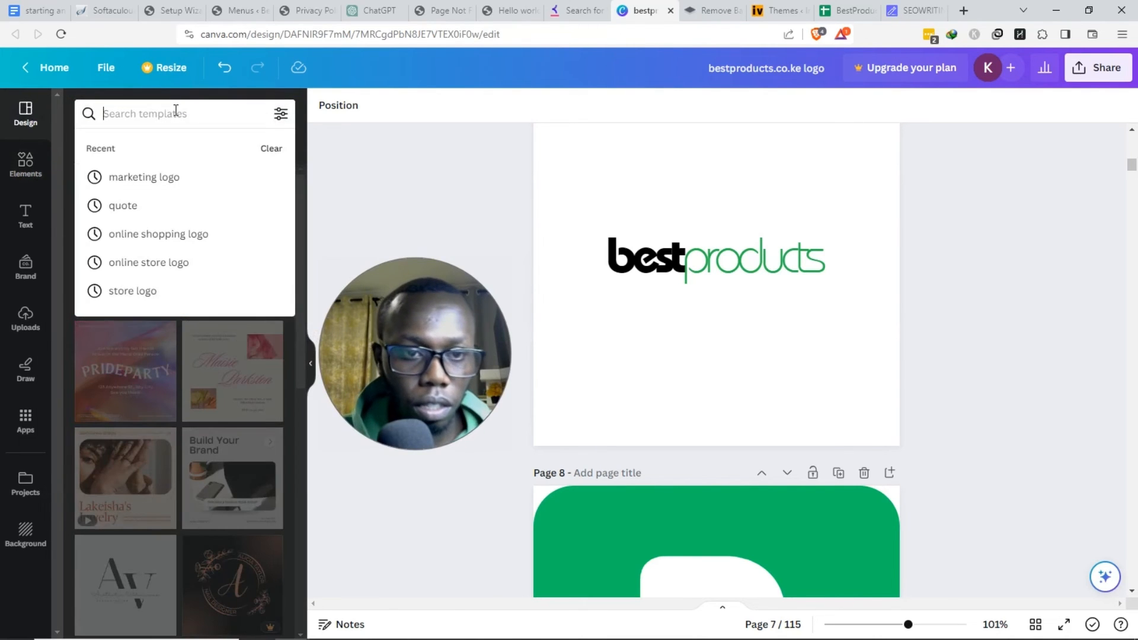
pyautogui.write('LOG')
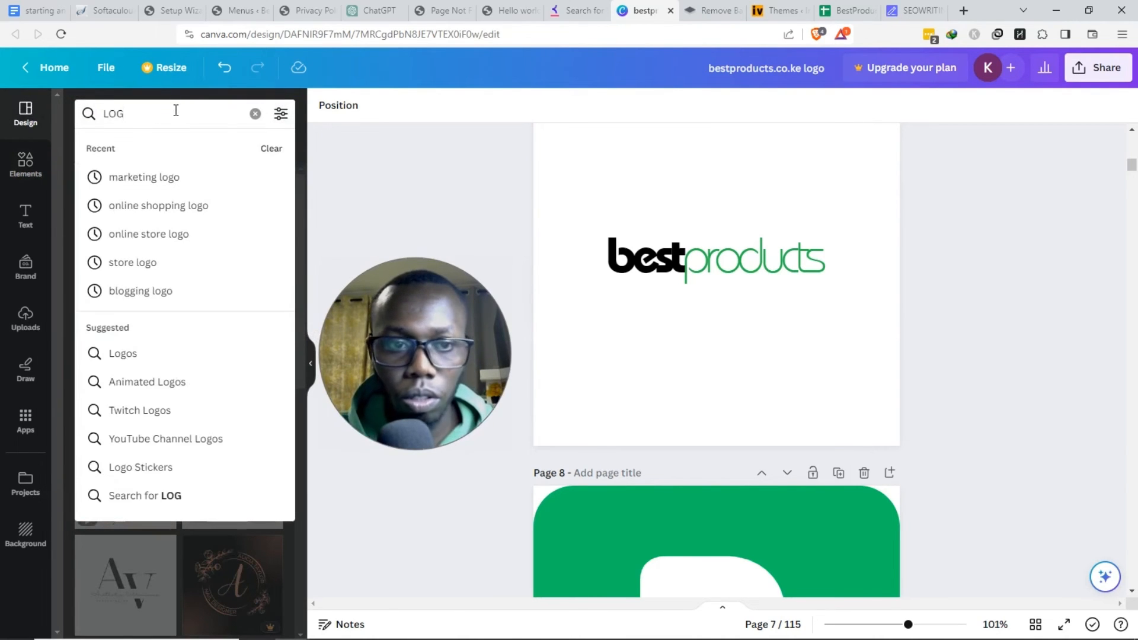
pyautogui.press('Return')
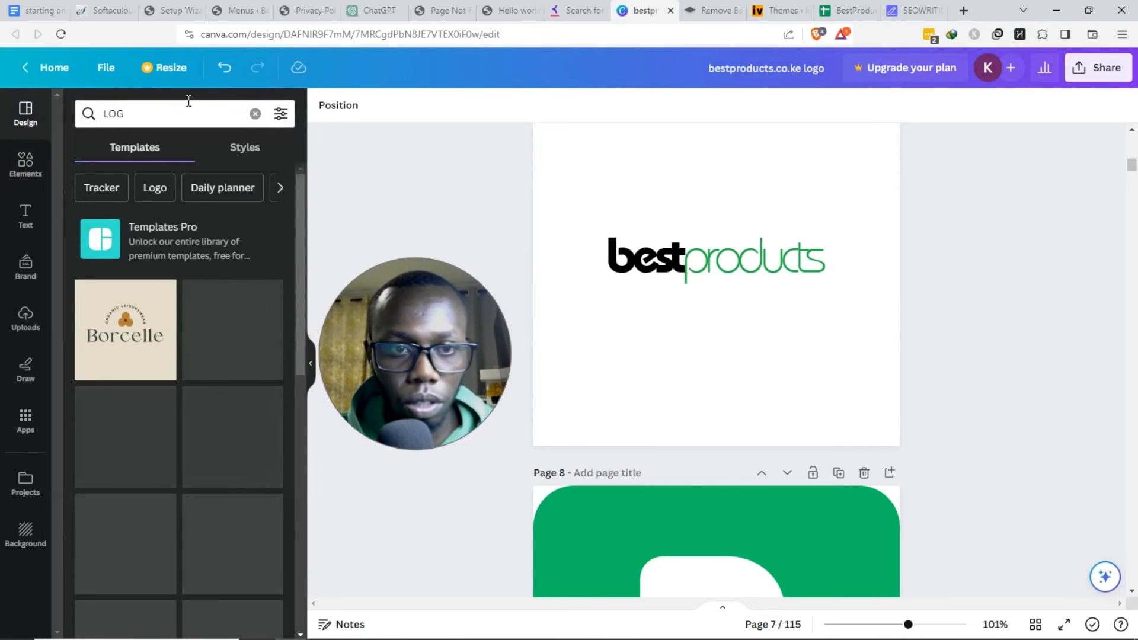
pyautogui.click(188, 105)
pyautogui.write('O')
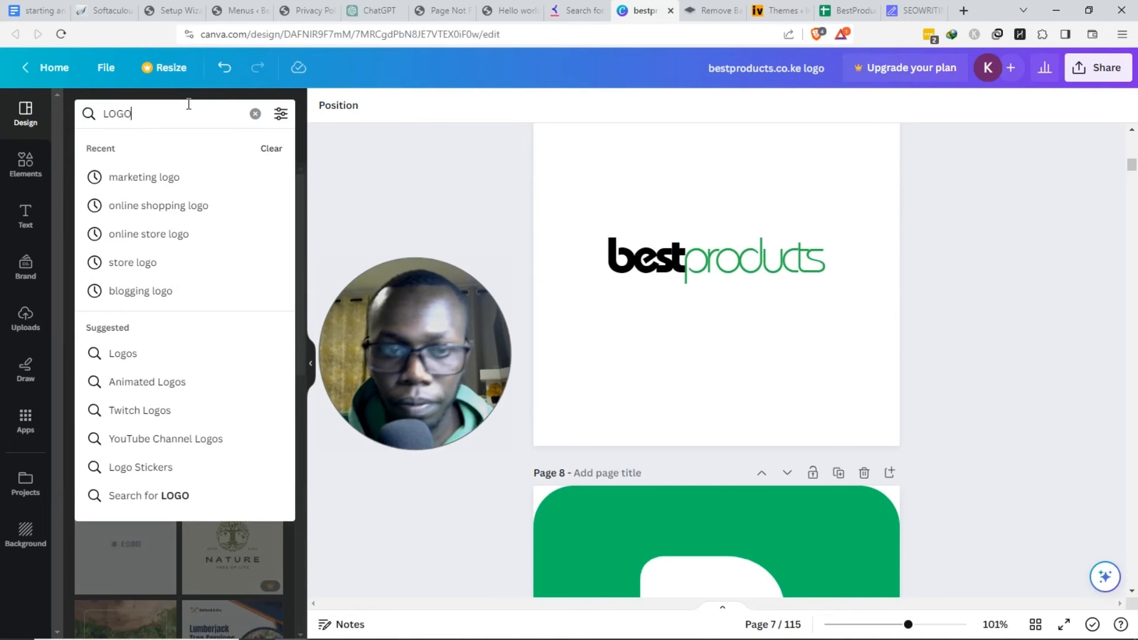
pyautogui.press('Return')
pyautogui.scroll(-8, 233, 333)
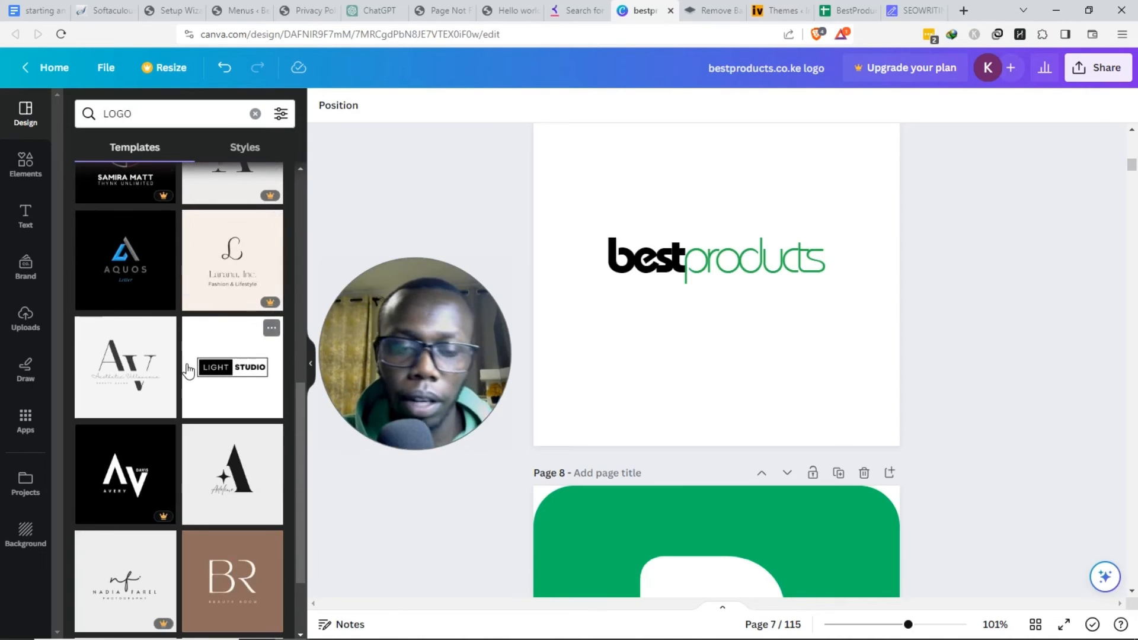
pyautogui.click(311, 368)
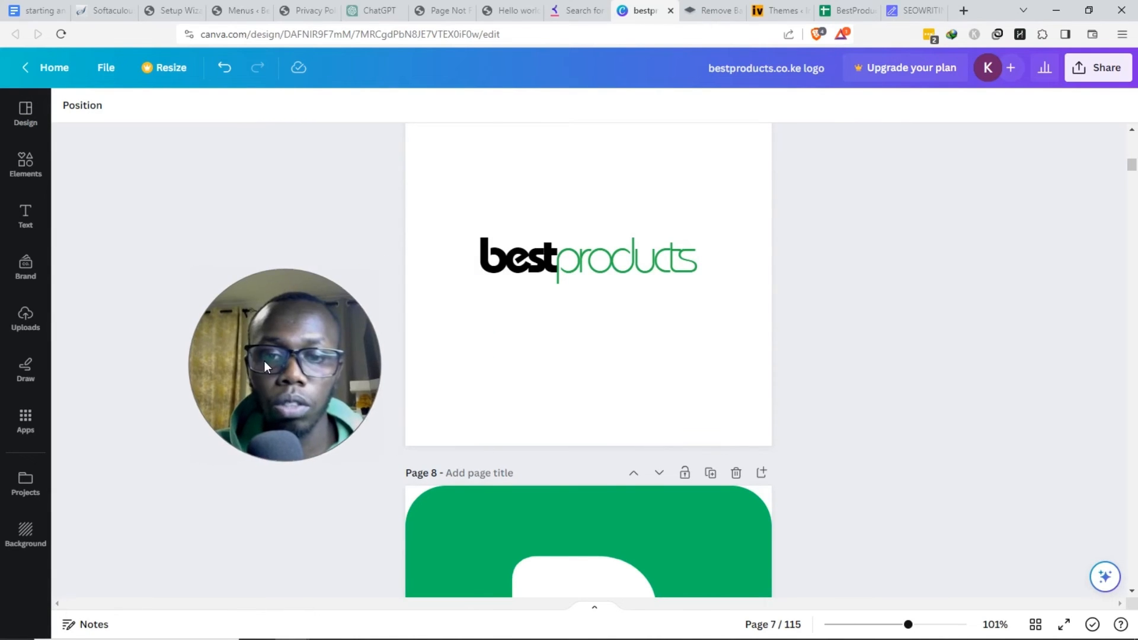
pyautogui.click(33, 220)
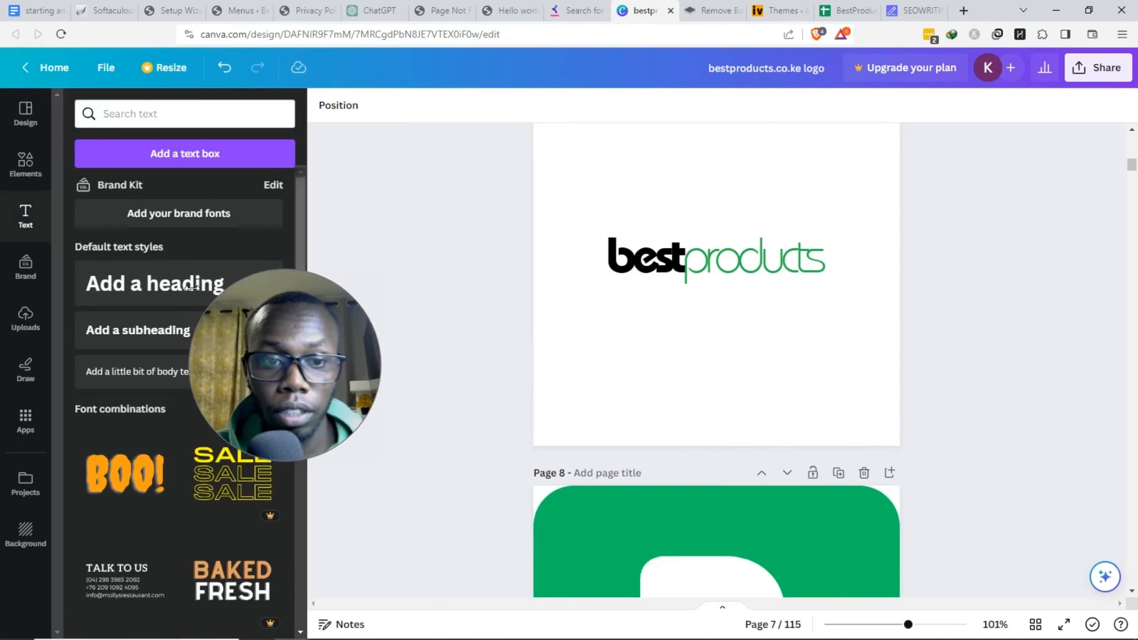
pyautogui.click(161, 292)
pyautogui.moveTo(729, 339); pyautogui.dragTo(733, 388)
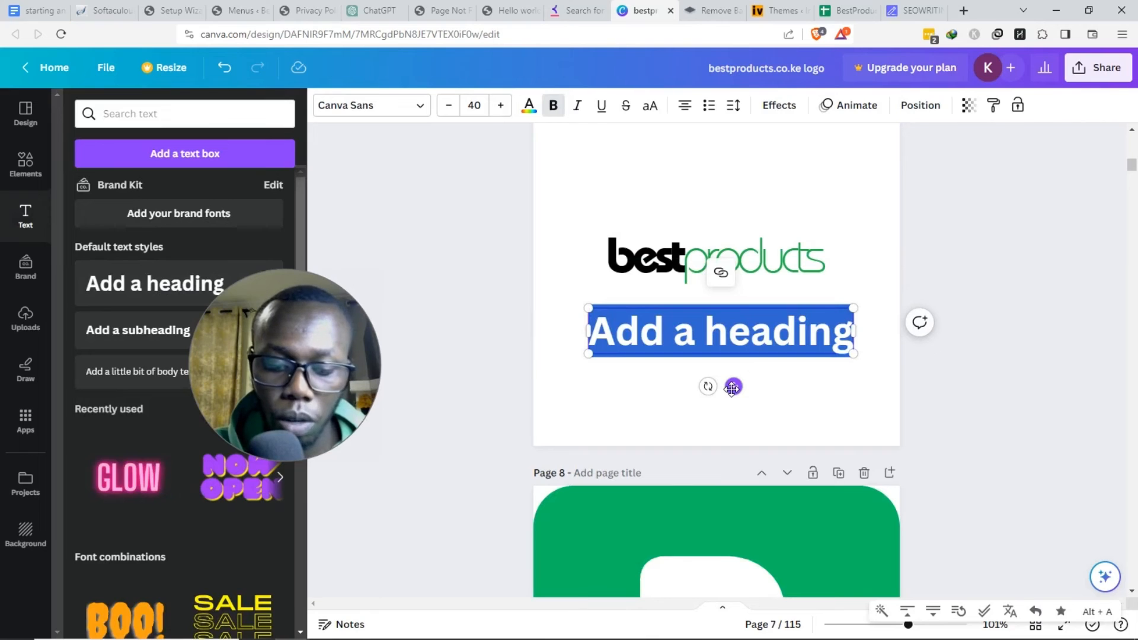
pyautogui.write('FRIF')
pyautogui.press('BackSpace')
pyautogui.write('D')
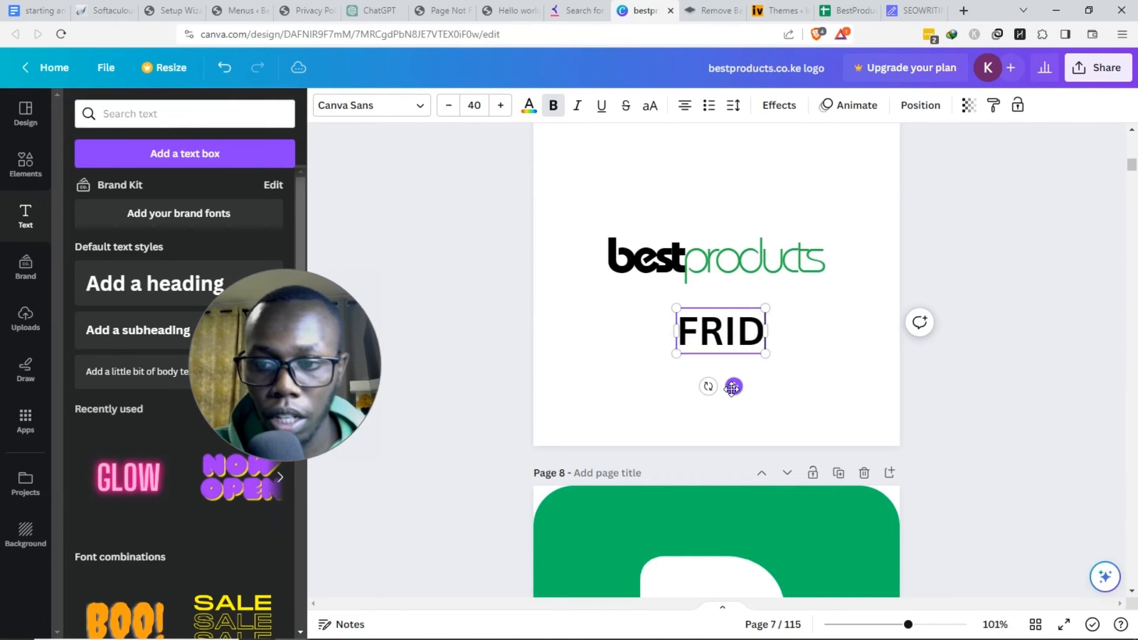
pyautogui.write('GEI')
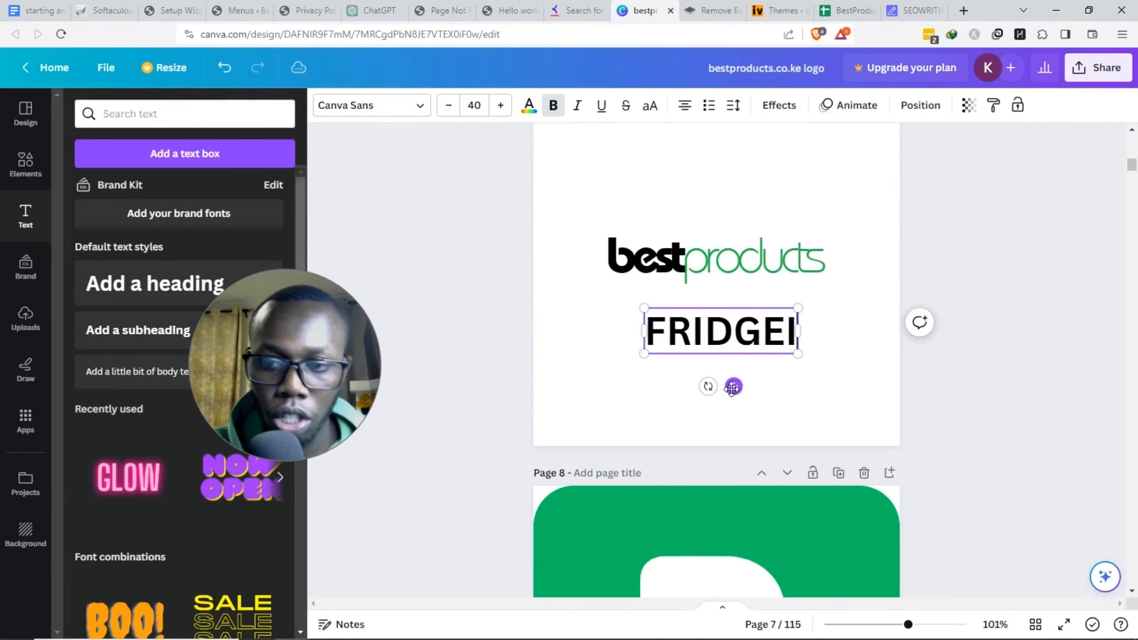
pyautogui.write('NSIDER')
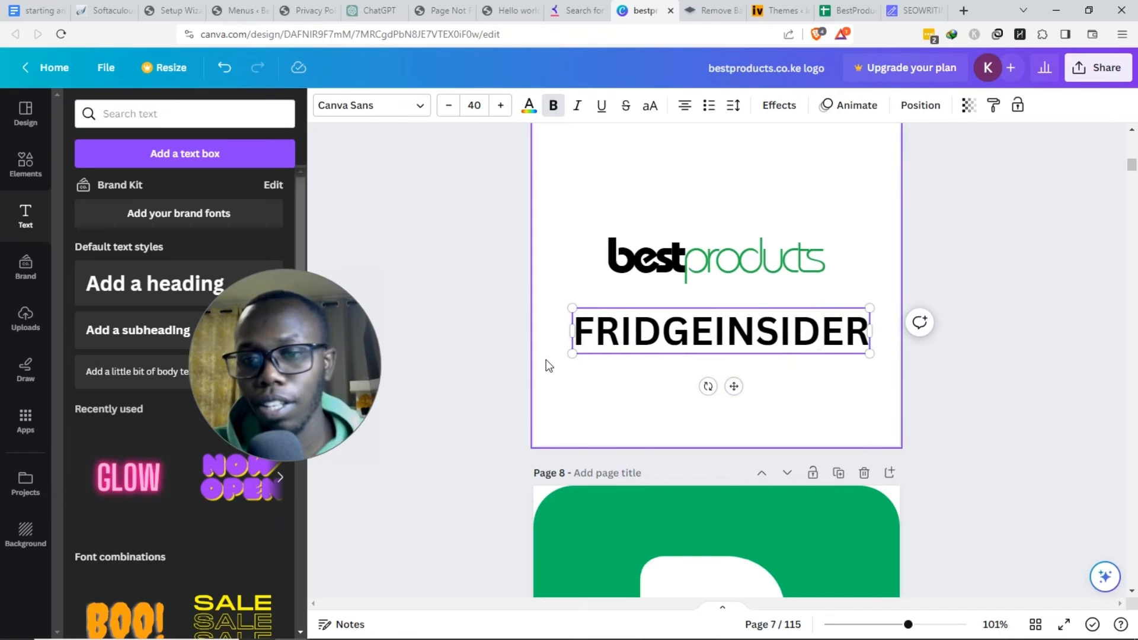
pyautogui.click(548, 365)
pyautogui.click(698, 334)
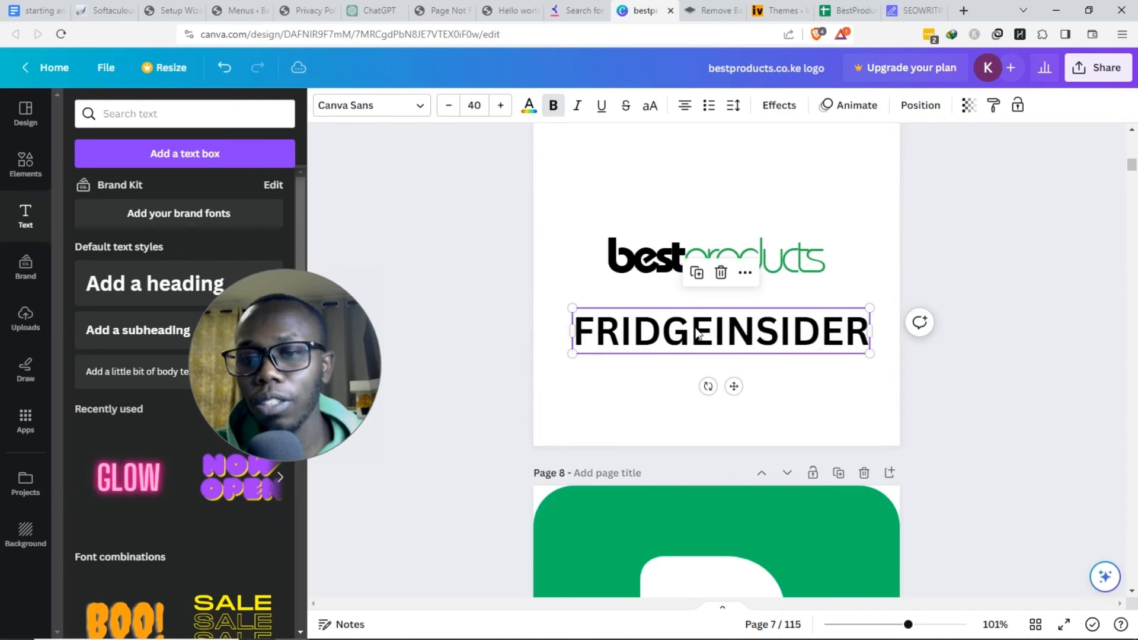
pyautogui.click(712, 327)
pyautogui.moveTo(675, 333); pyautogui.dragTo(588, 325)
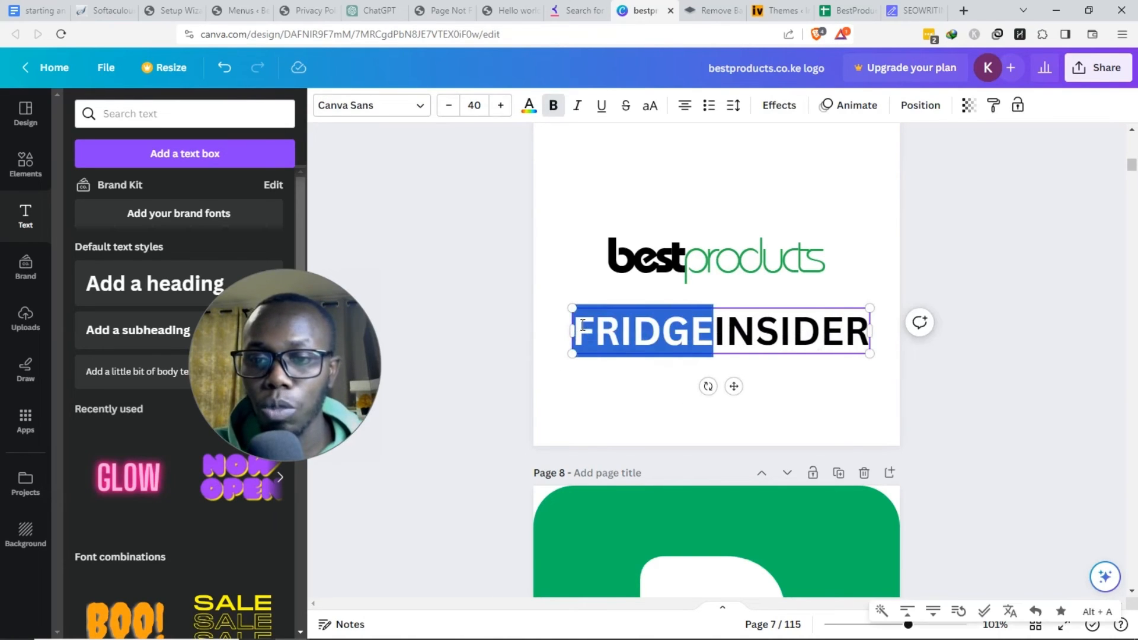
pyautogui.click(528, 105)
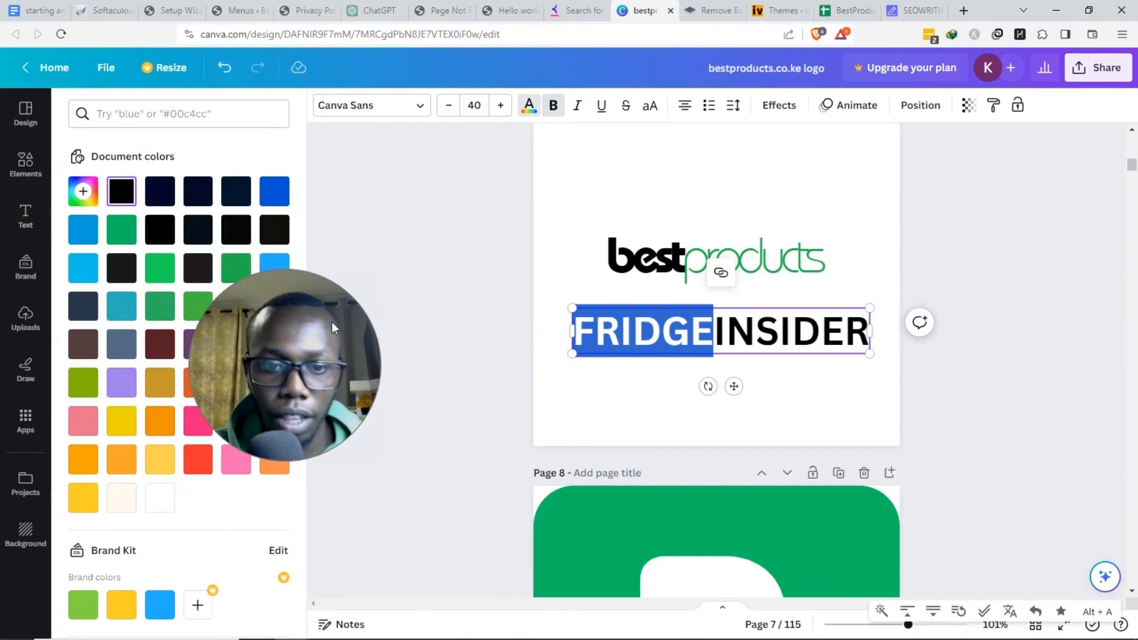
pyautogui.moveTo(332, 321); pyautogui.dragTo(499, 219)
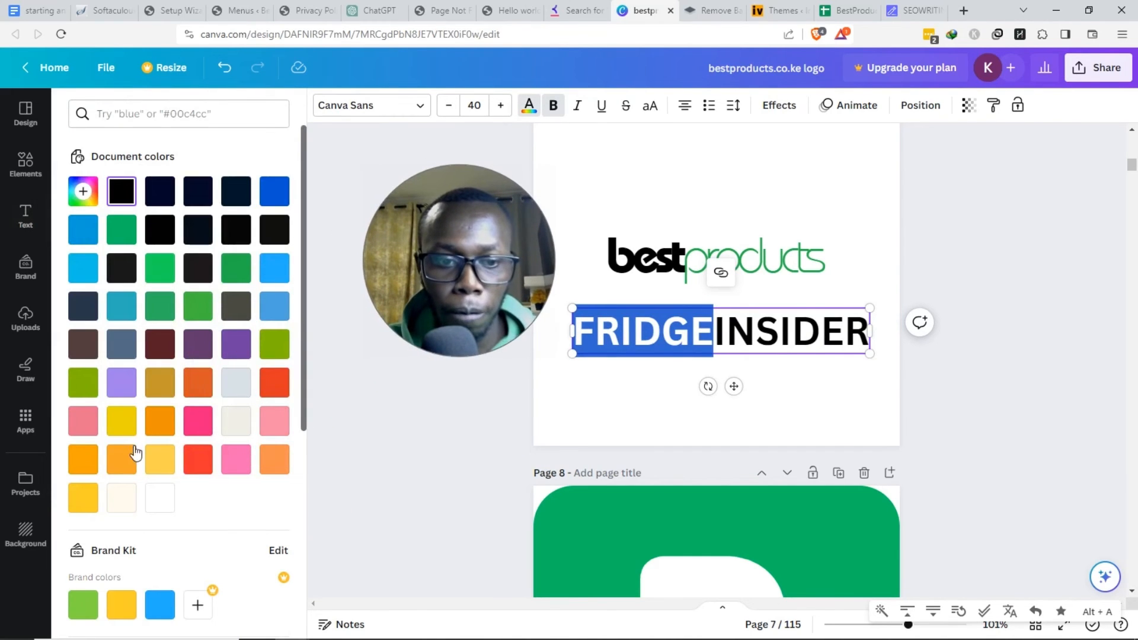
pyautogui.click(276, 460)
pyautogui.click(451, 464)
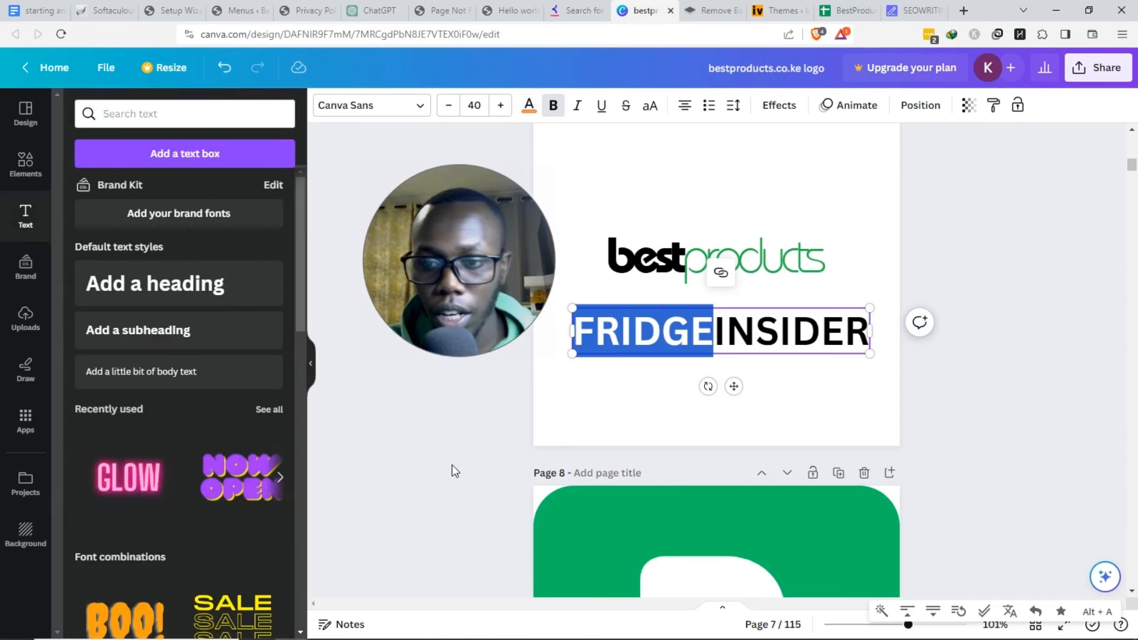
pyautogui.moveTo(741, 323); pyautogui.dragTo(747, 357)
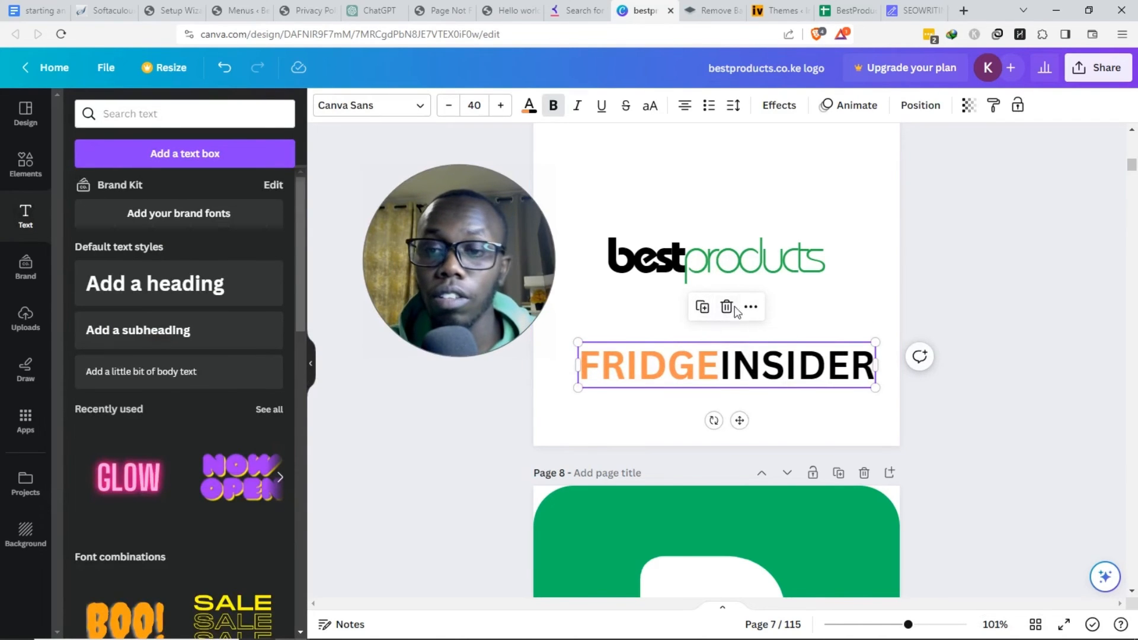
pyautogui.click(728, 306)
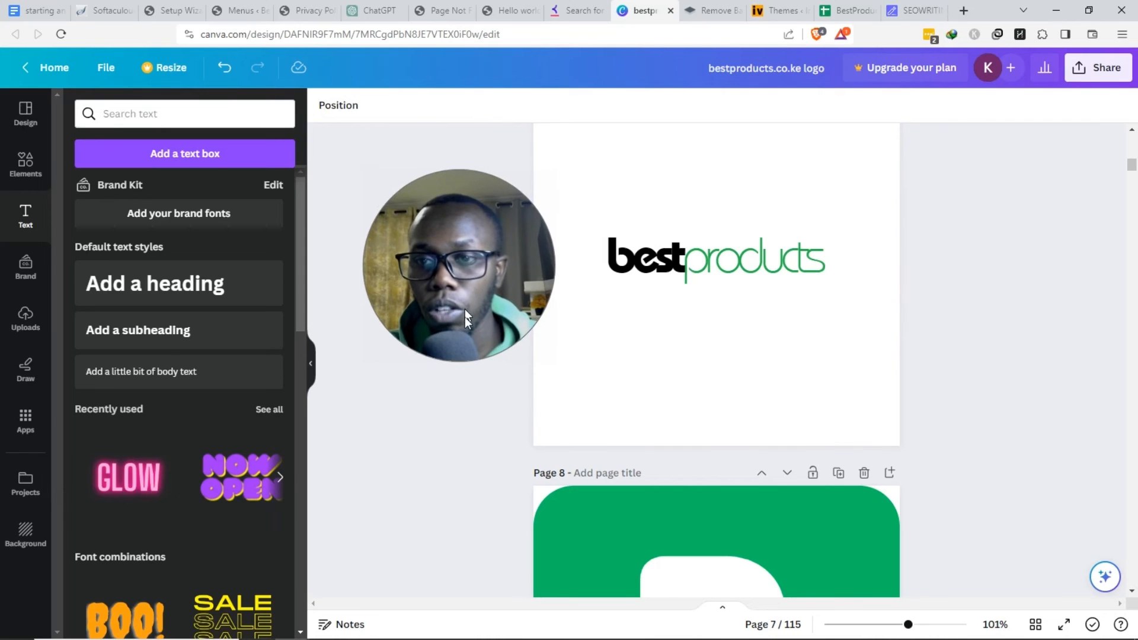
pyautogui.moveTo(464, 317); pyautogui.dragTo(462, 344)
pyautogui.scroll(2, 731, 402)
pyautogui.click(699, 323)
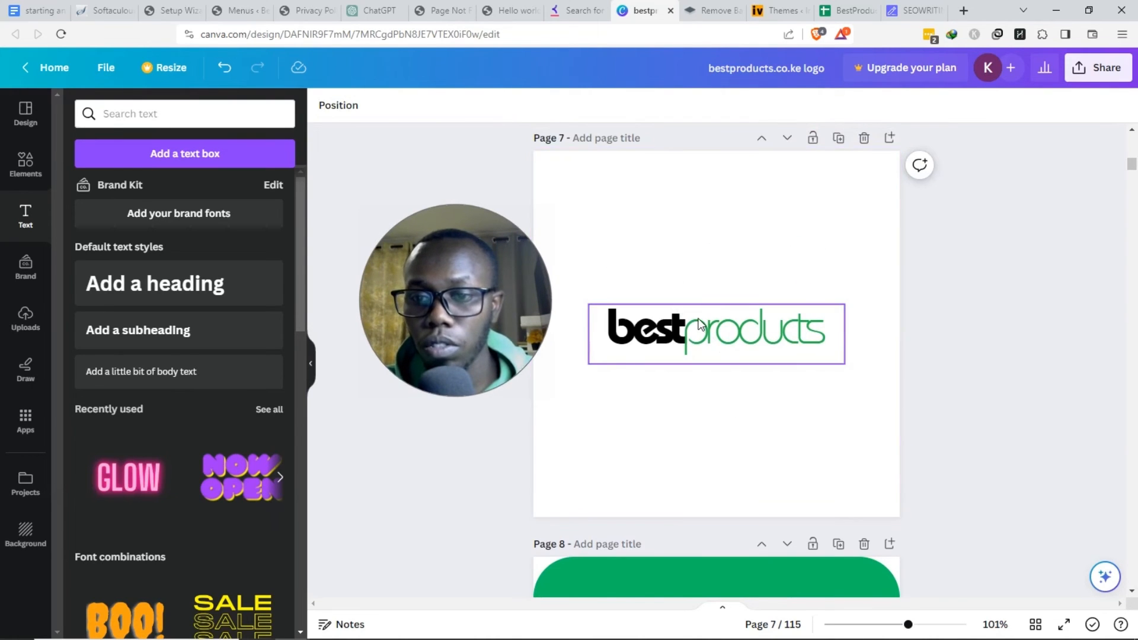
# - Inspect the transparent-background bestproducts logo in remove.bg, then return to the Privacy Policy page
pyautogui.click(713, 10)
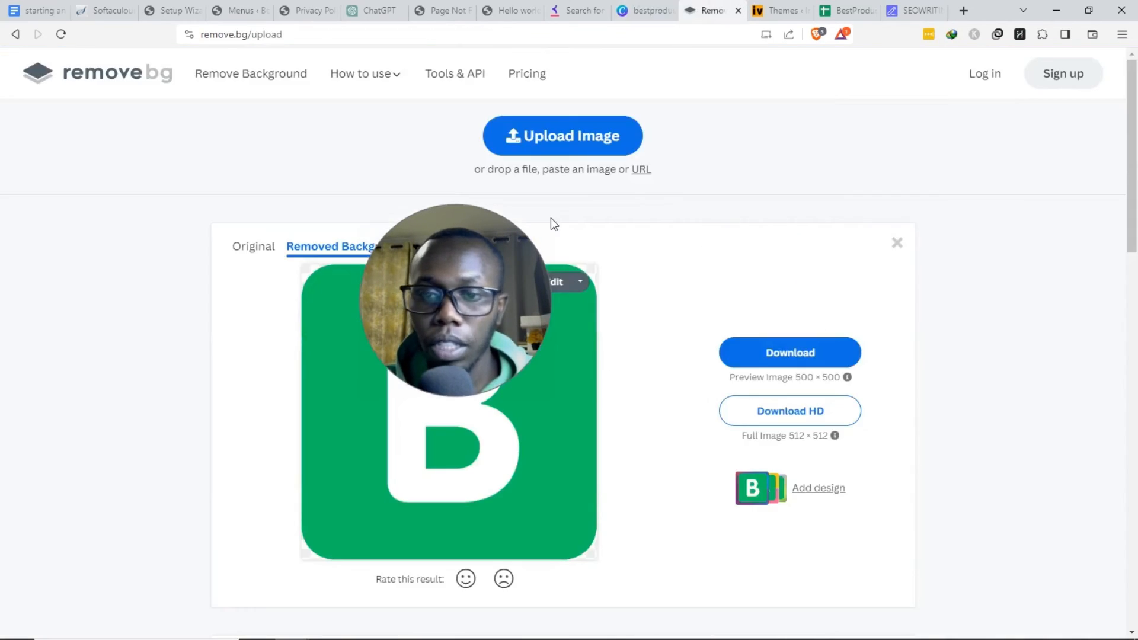
pyautogui.moveTo(548, 352); pyautogui.dragTo(512, 462)
pyautogui.scroll(-3, 635, 376)
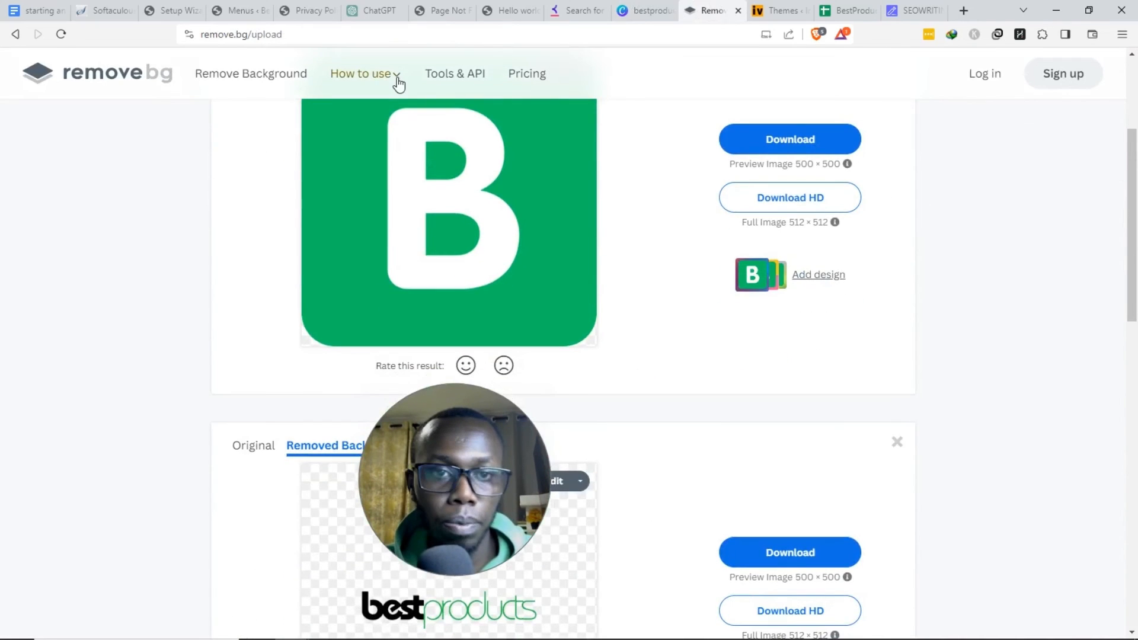
pyautogui.scroll(-4, 493, 358)
pyautogui.moveTo(457, 439); pyautogui.dragTo(343, 440)
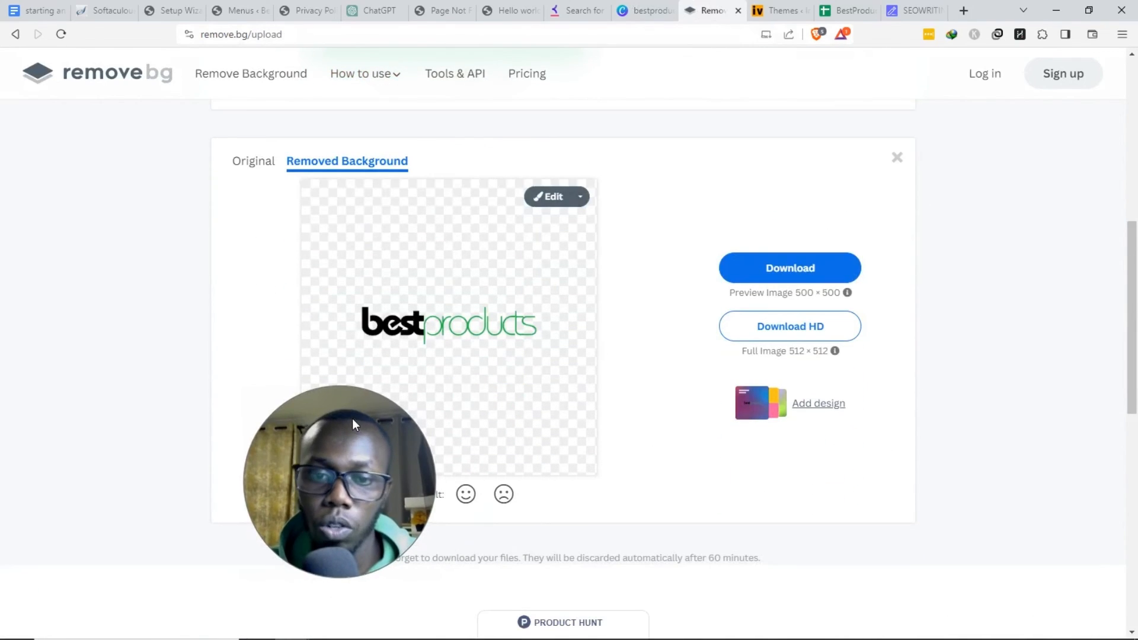
pyautogui.scroll(-1, 592, 421)
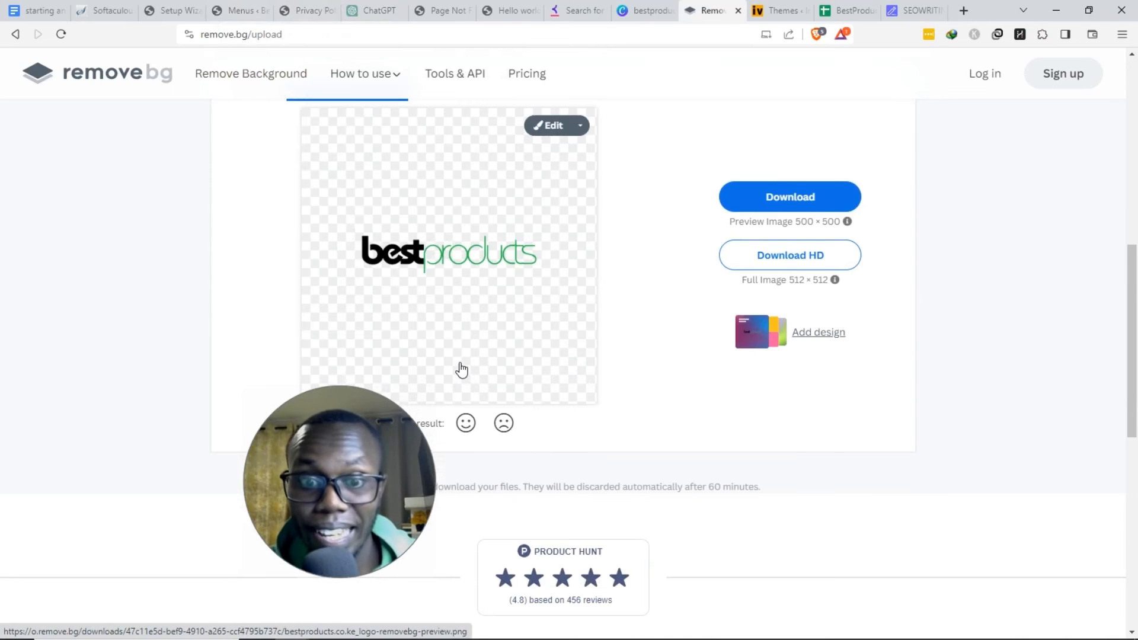
pyautogui.click(299, 10)
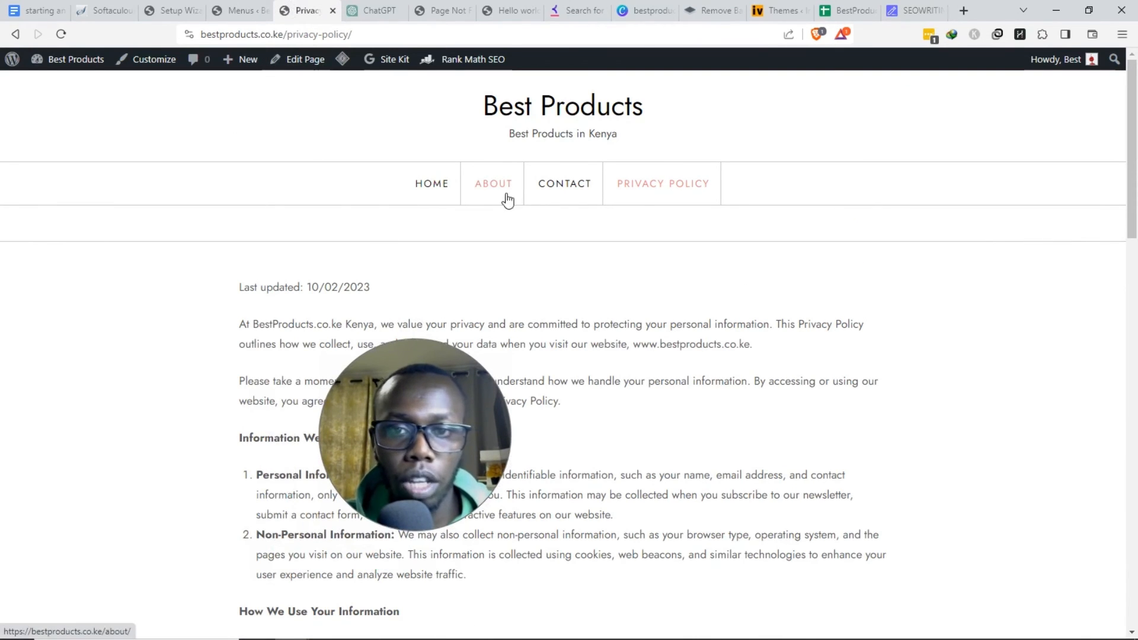
# - Open the Customizer's Site Identity section showing title Best Products and tagline Best Products in Kenya
pyautogui.click(158, 66)
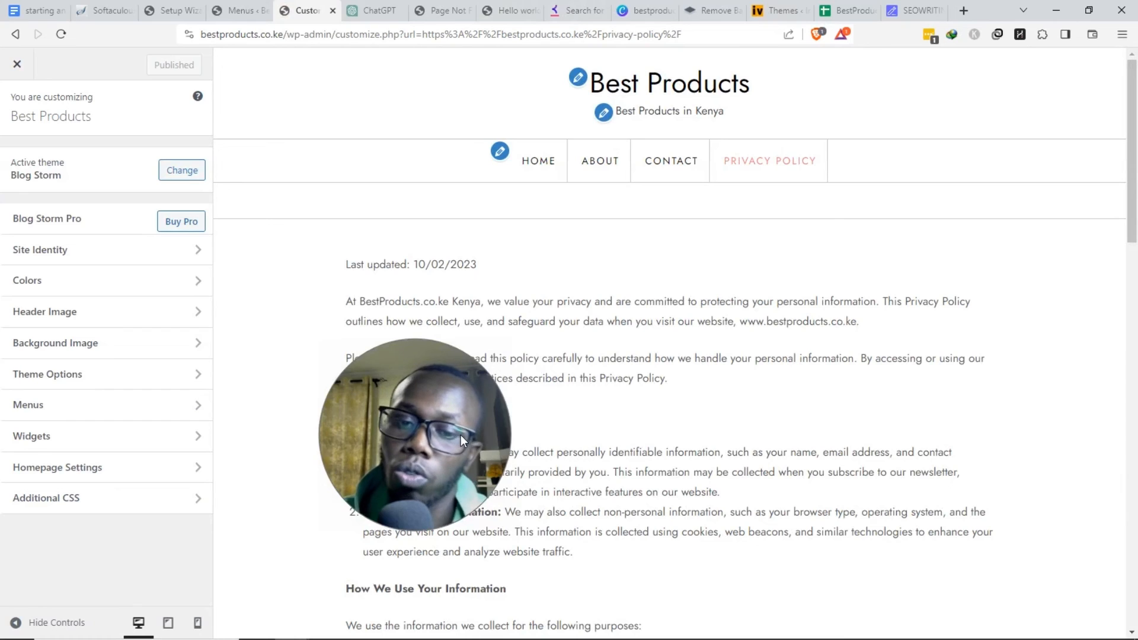
pyautogui.moveTo(461, 435); pyautogui.dragTo(602, 431)
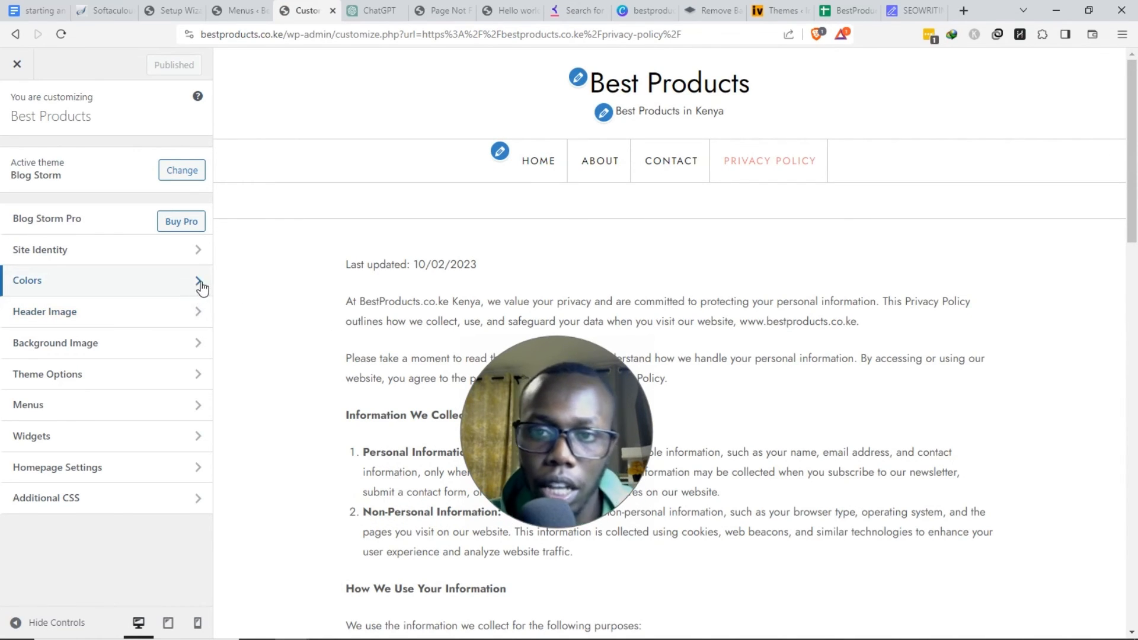
pyautogui.click(65, 256)
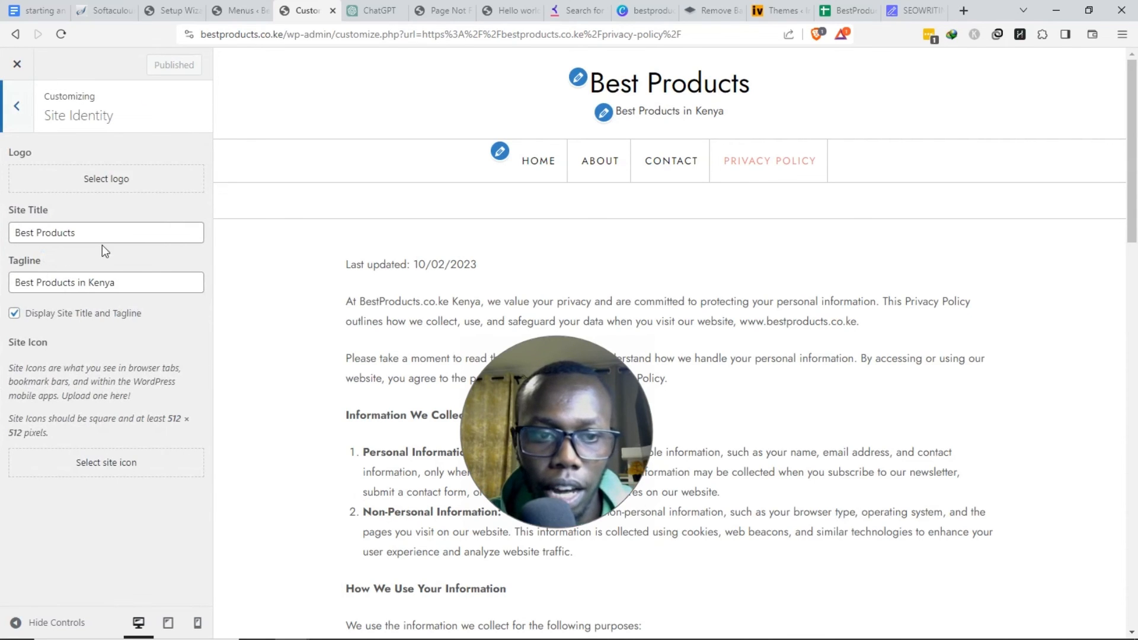
# - Upload the bestproducts logo and bestproducts.co.ke_logo-favicon image files to the media library
pyautogui.click(106, 186)
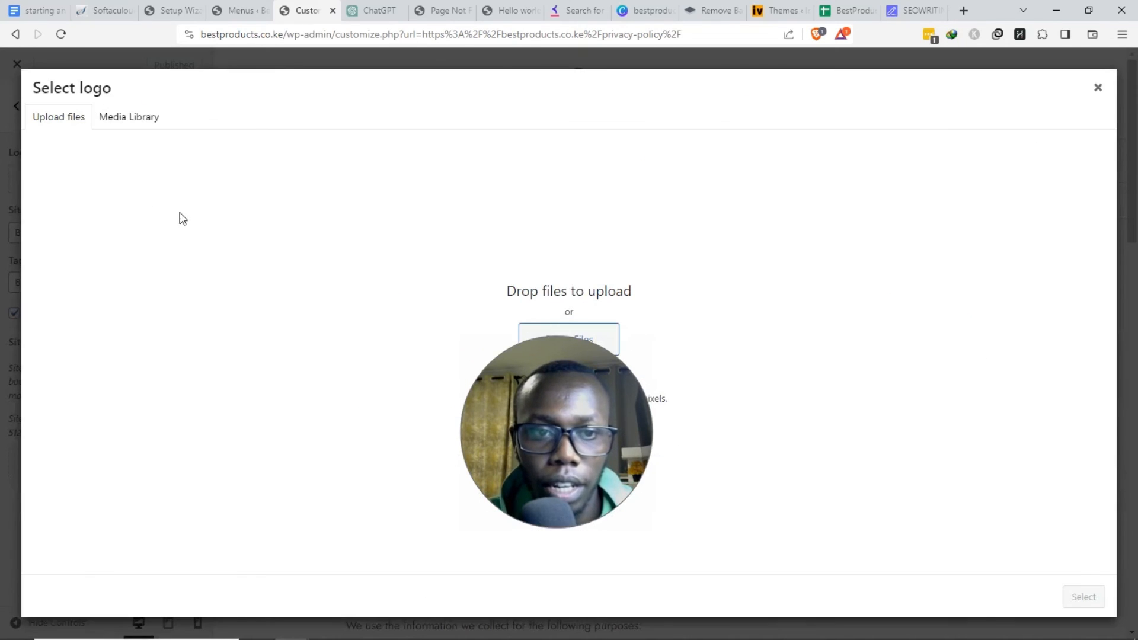
pyautogui.moveTo(614, 480); pyautogui.dragTo(808, 393)
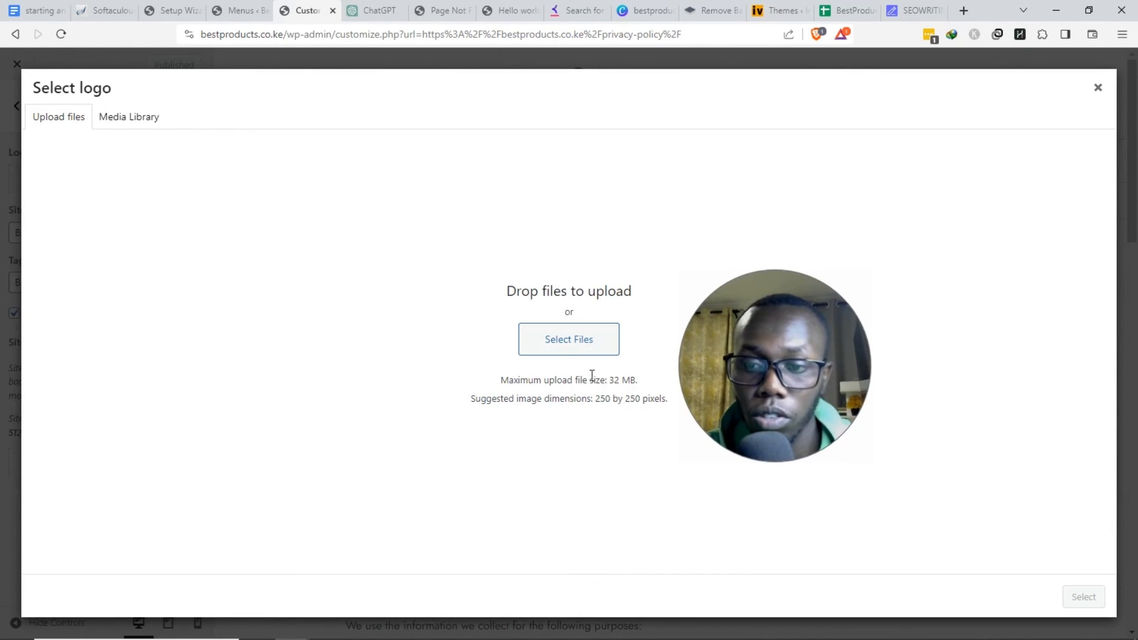
pyautogui.click(571, 343)
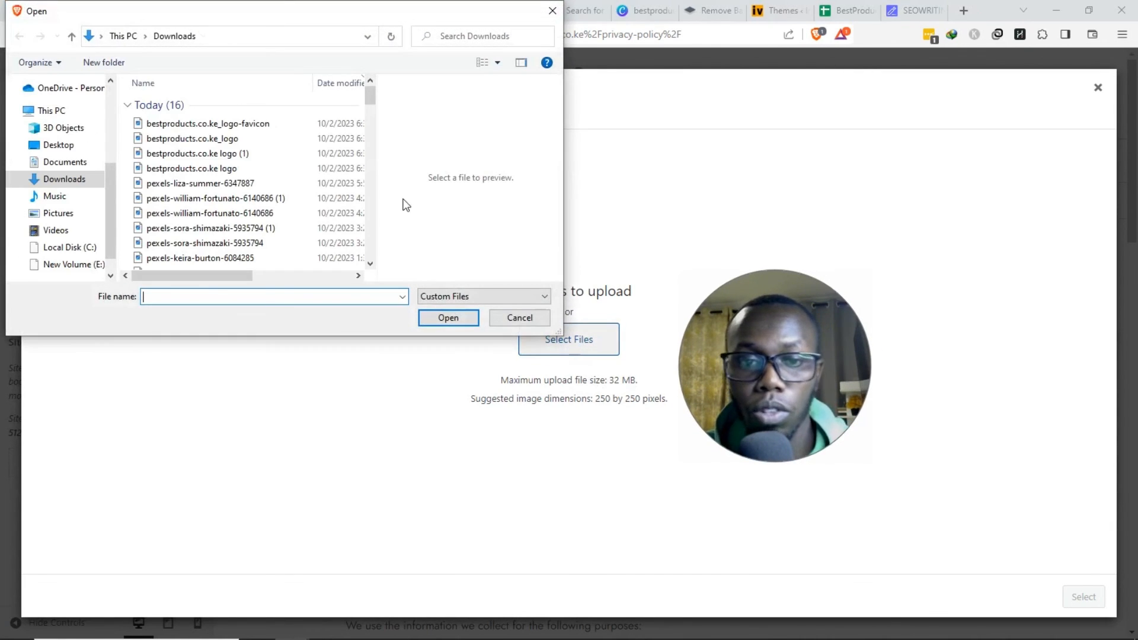
pyautogui.click(266, 126)
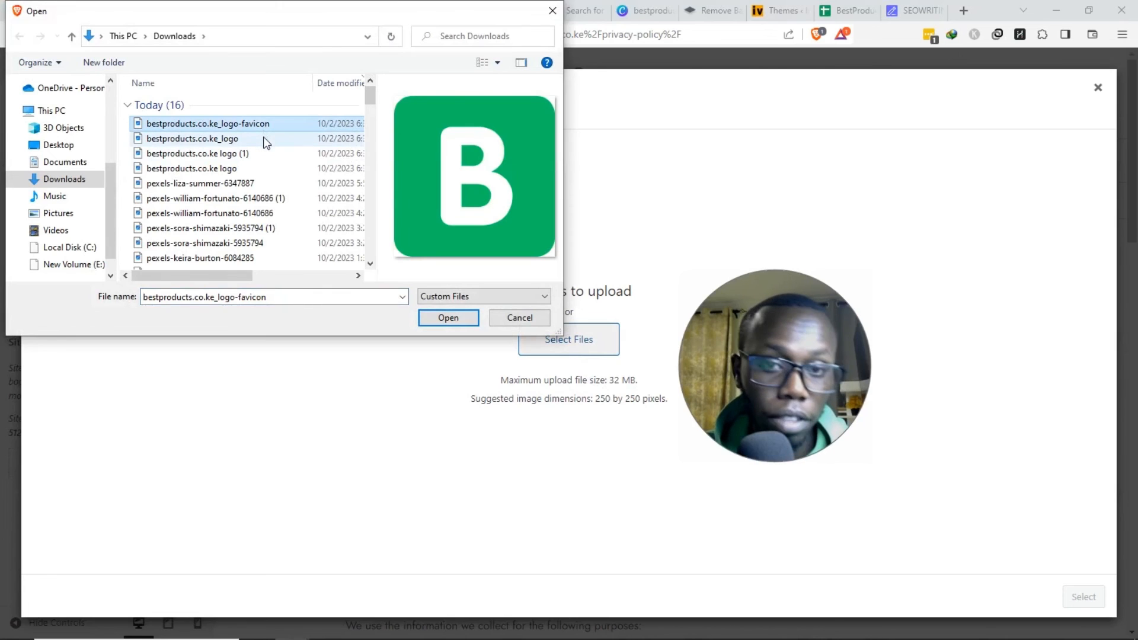
pyautogui.keyDown('ctrl'); pyautogui.click(266, 140); pyautogui.keyUp('ctrl')
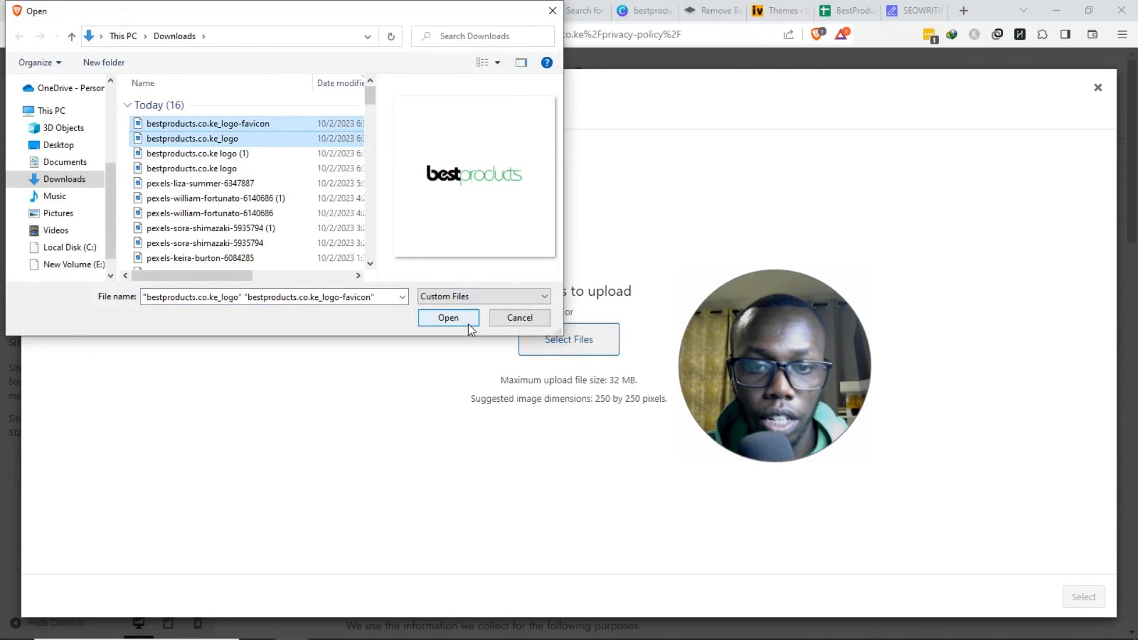
pyautogui.click(468, 324)
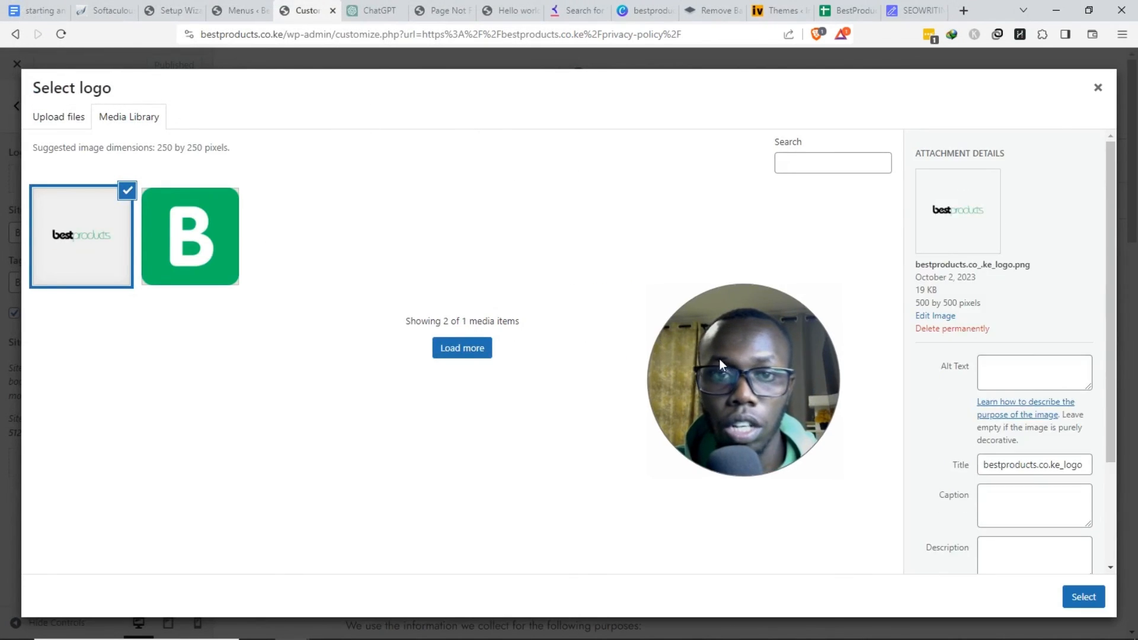
# - Pick the bestproducts wordmark image, edit its alt text, and crop the empty space above it
pyautogui.moveTo(752, 400); pyautogui.dragTo(614, 411)
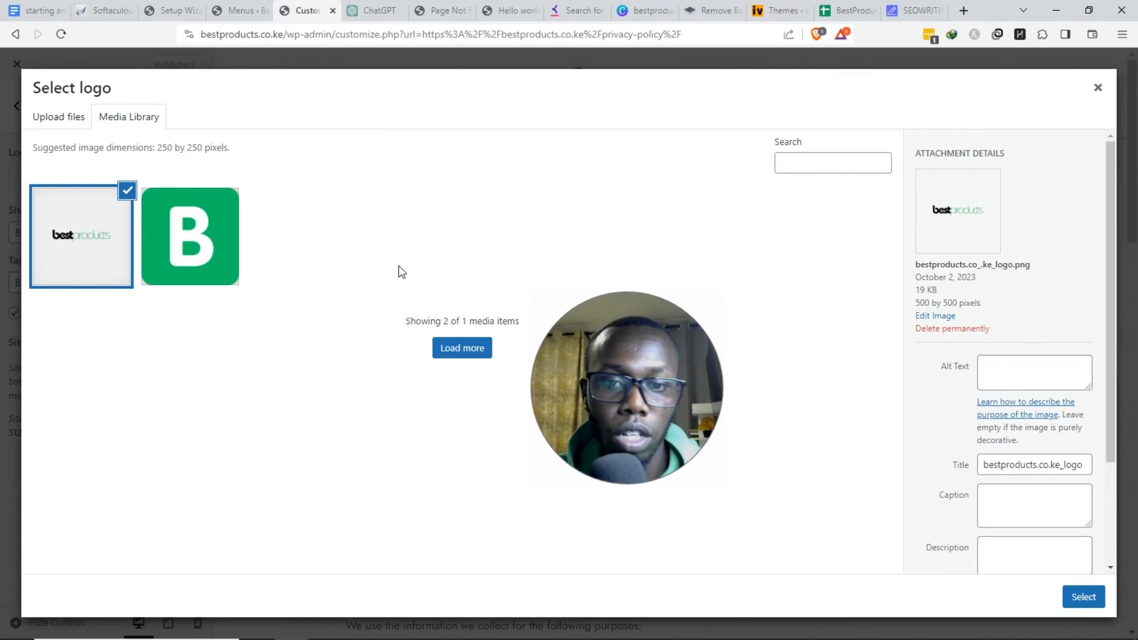
pyautogui.click(132, 261)
pyautogui.click(105, 241)
pyautogui.doubleClick(1021, 462)
pyautogui.hotkey('ctrl', 'c')
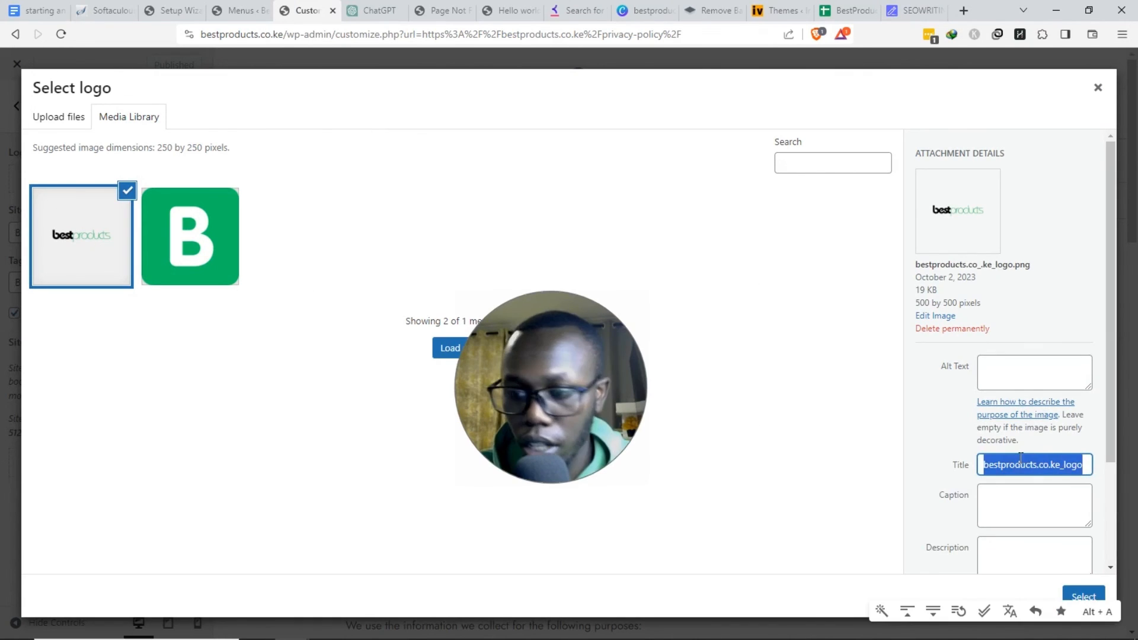
pyautogui.click(1046, 372)
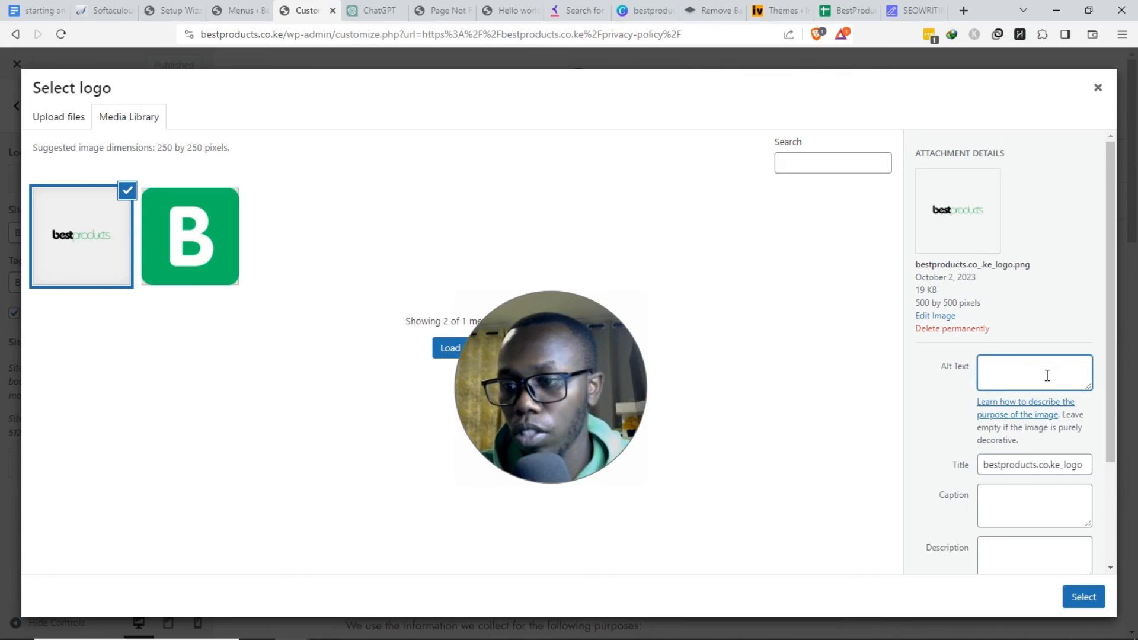
pyautogui.rightClick(1046, 375)
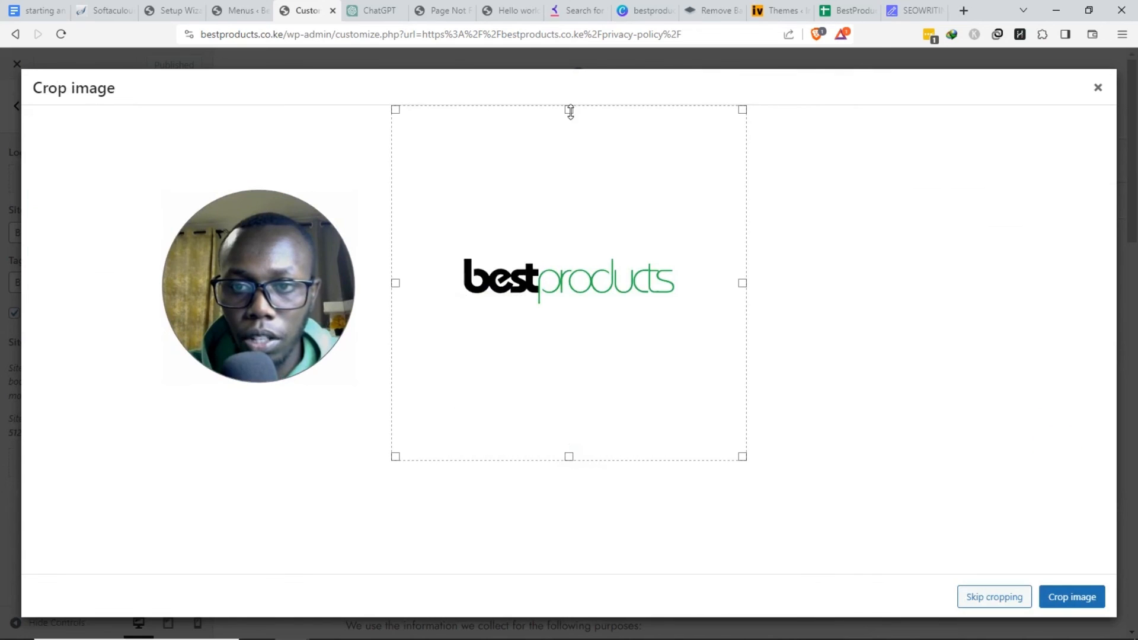
pyautogui.moveTo(570, 112); pyautogui.dragTo(594, 266)
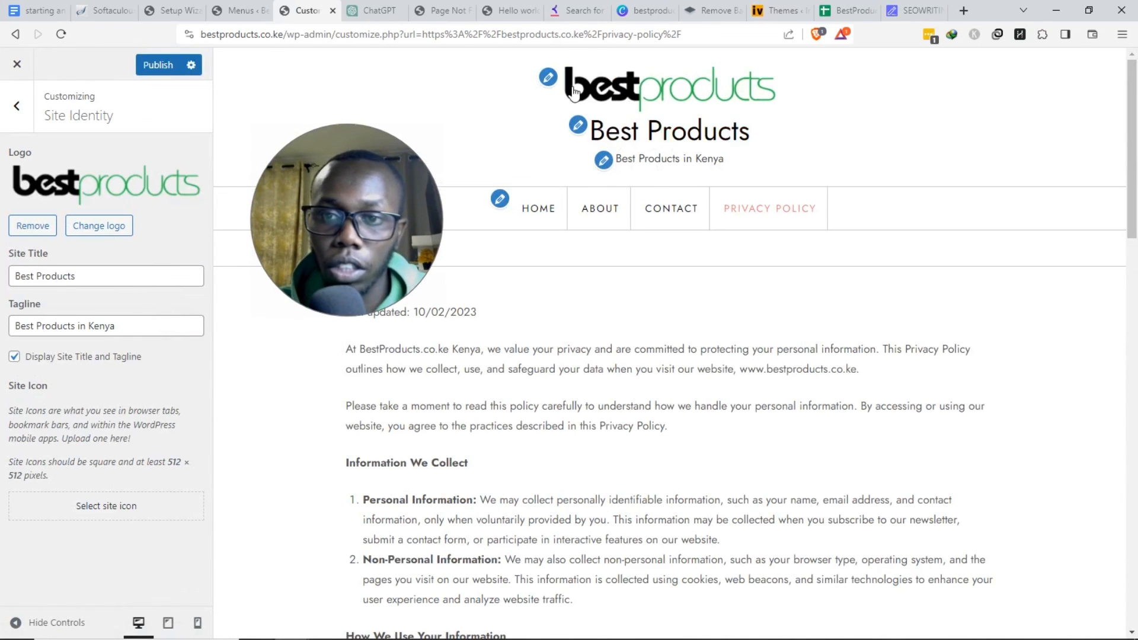
# - Hide the site title and tagline, and set the green B image as site icon with alt text FAVICON
pyautogui.click(17, 357)
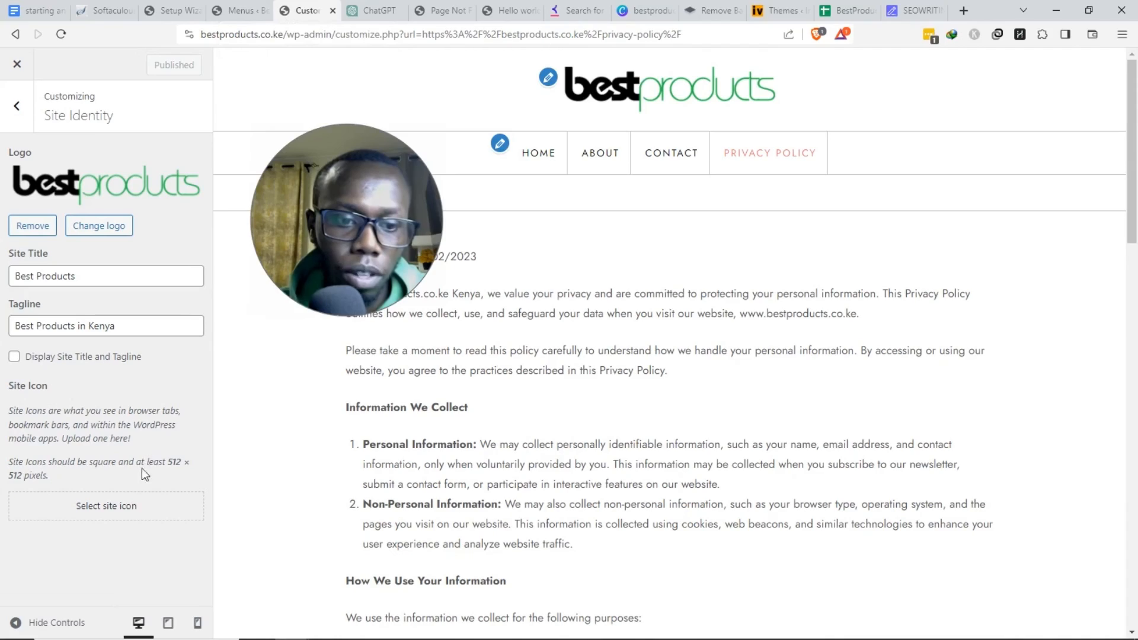
pyautogui.click(111, 506)
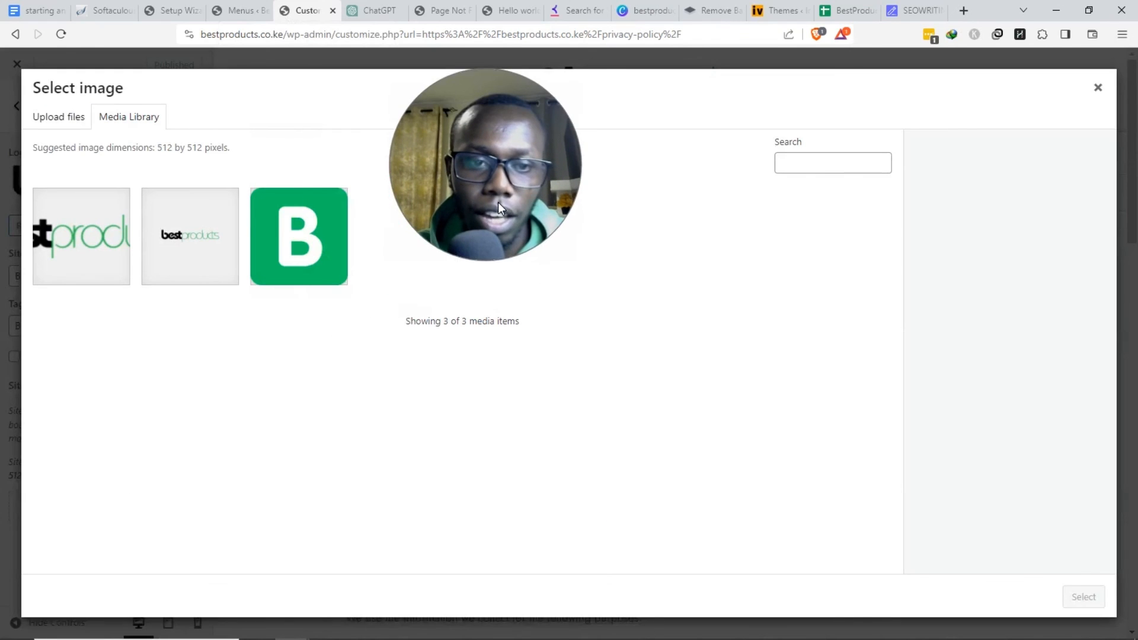
pyautogui.click(346, 260)
pyautogui.click(1002, 363)
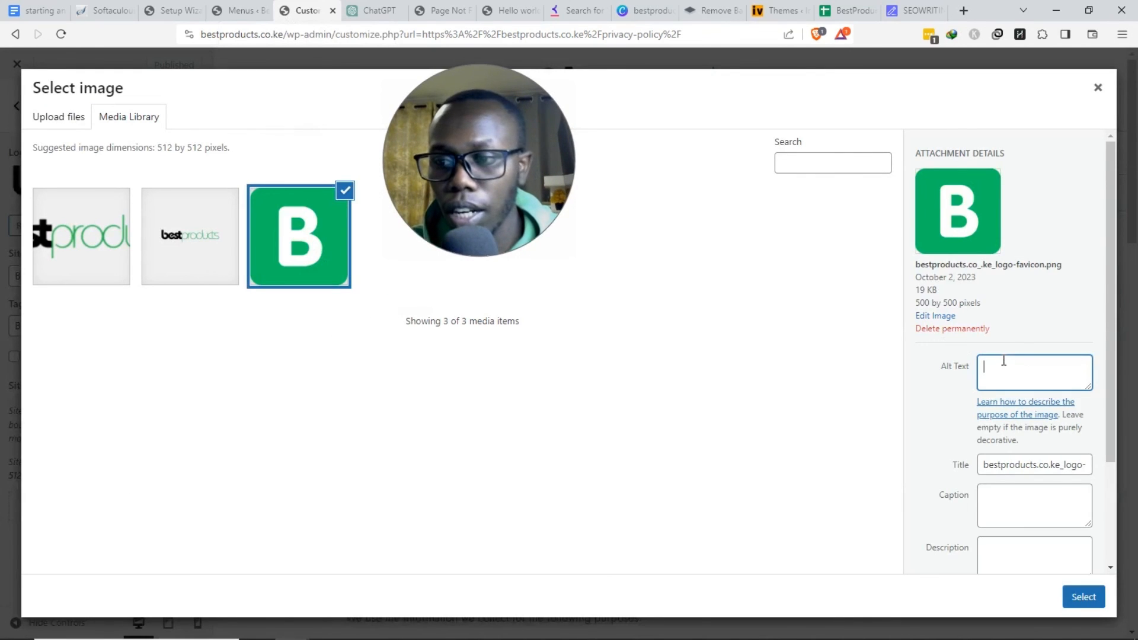
pyautogui.hotkey('ctrl', 'v')
pyautogui.write('FAV')
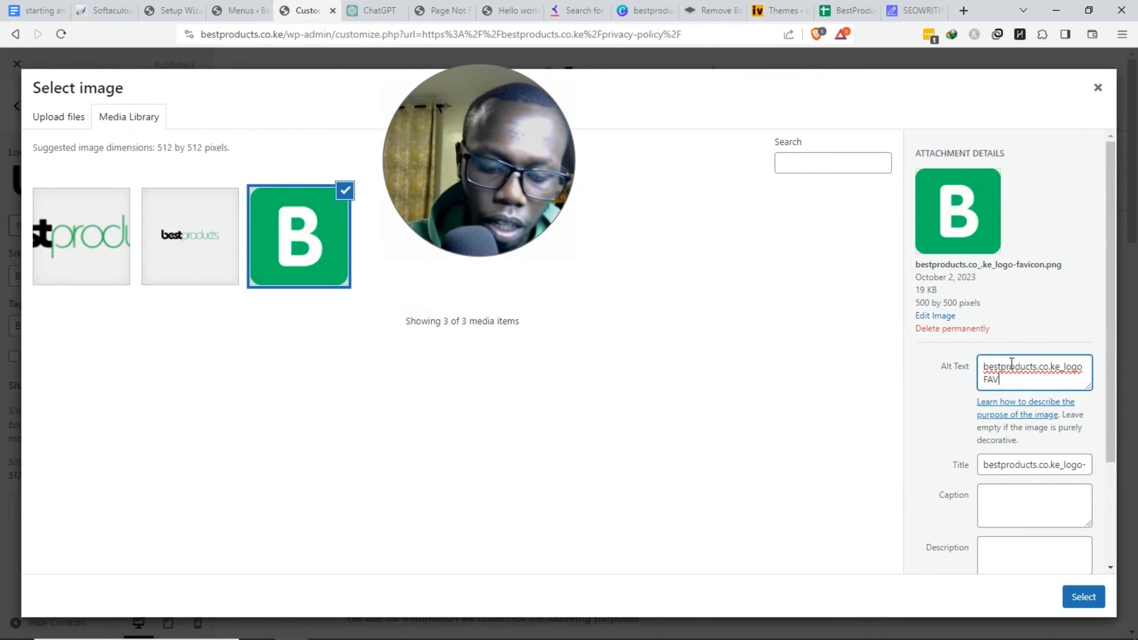
pyautogui.write('ICON')
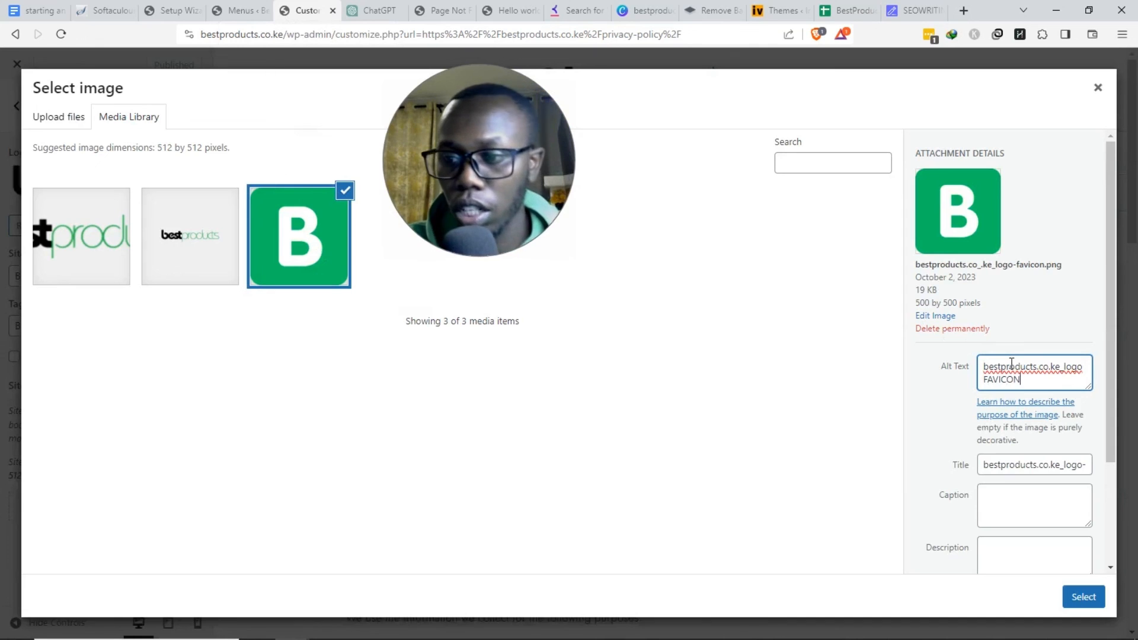
pyautogui.click(1075, 598)
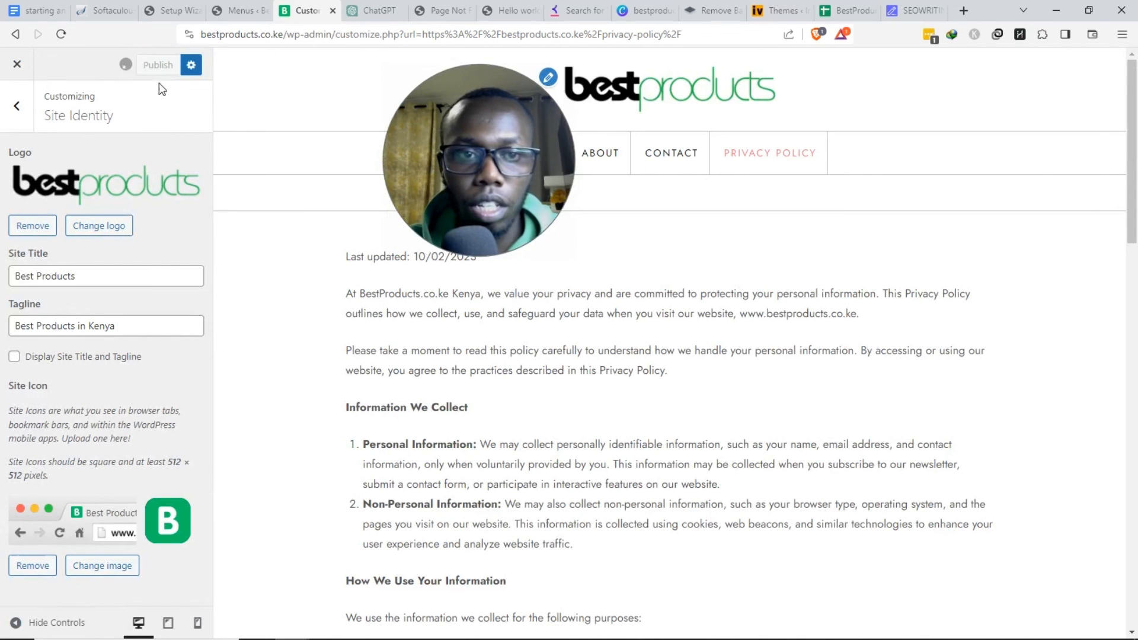
pyautogui.click(217, 14)
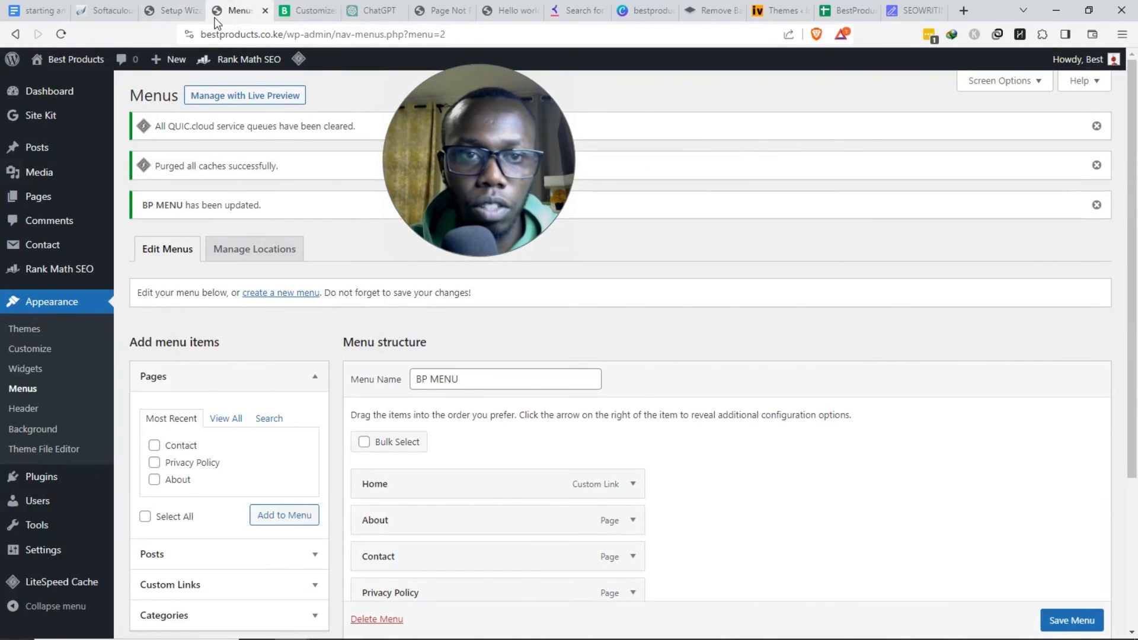
# - Reload the Menus and Rank Math setup wizard pages, then return to the customizer
pyautogui.click(61, 35)
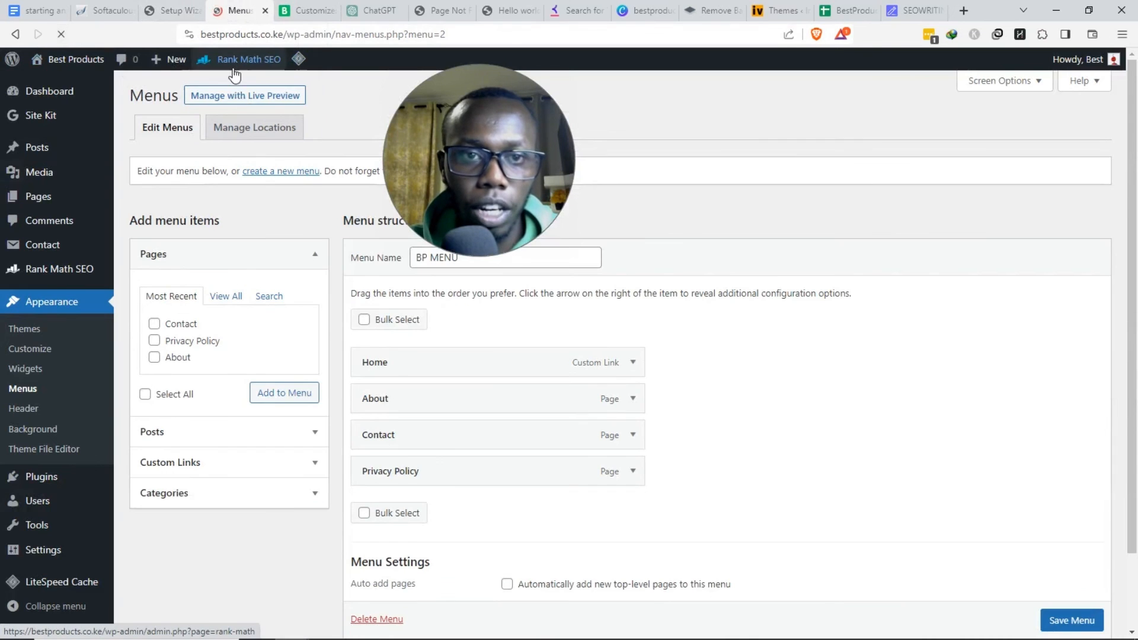
pyautogui.click(171, 10)
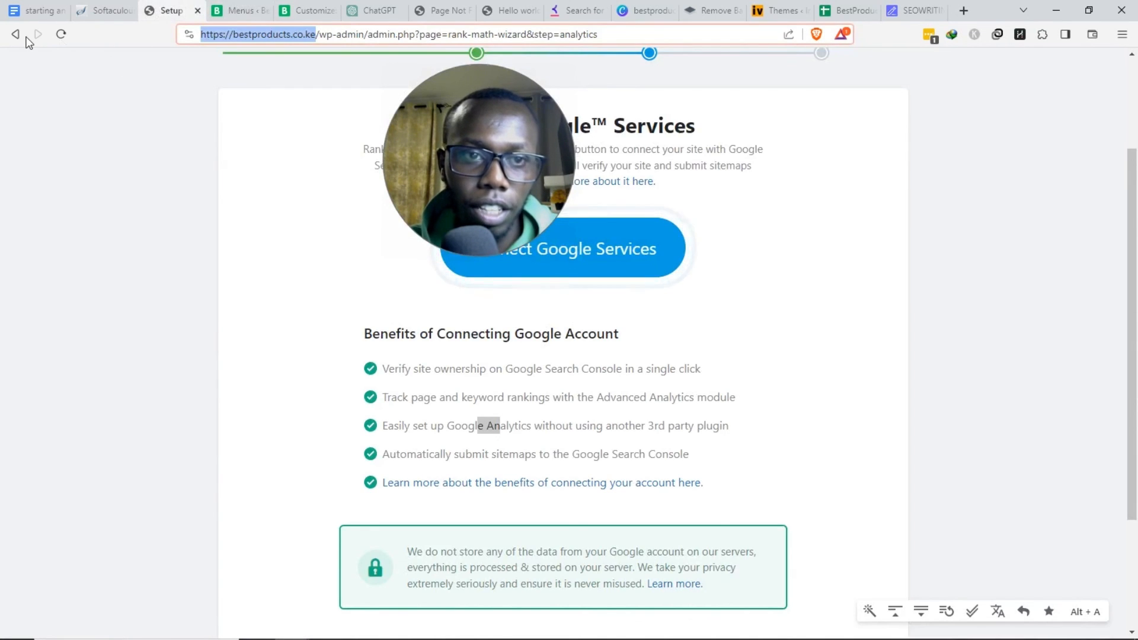
pyautogui.click(61, 34)
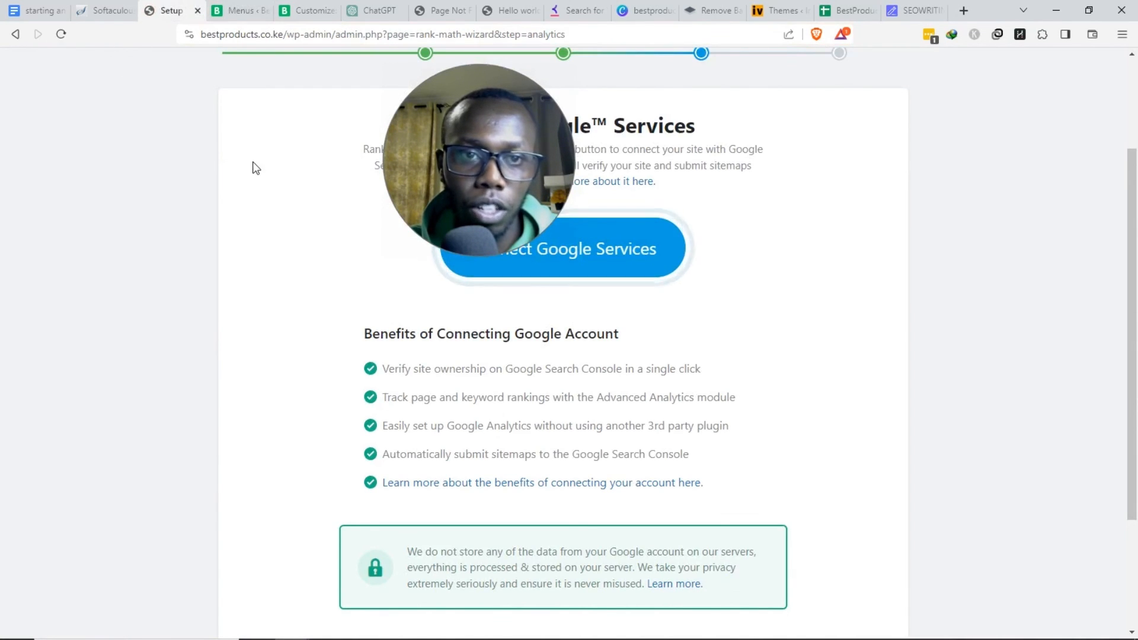
pyautogui.click(241, 10)
pyautogui.click(307, 10)
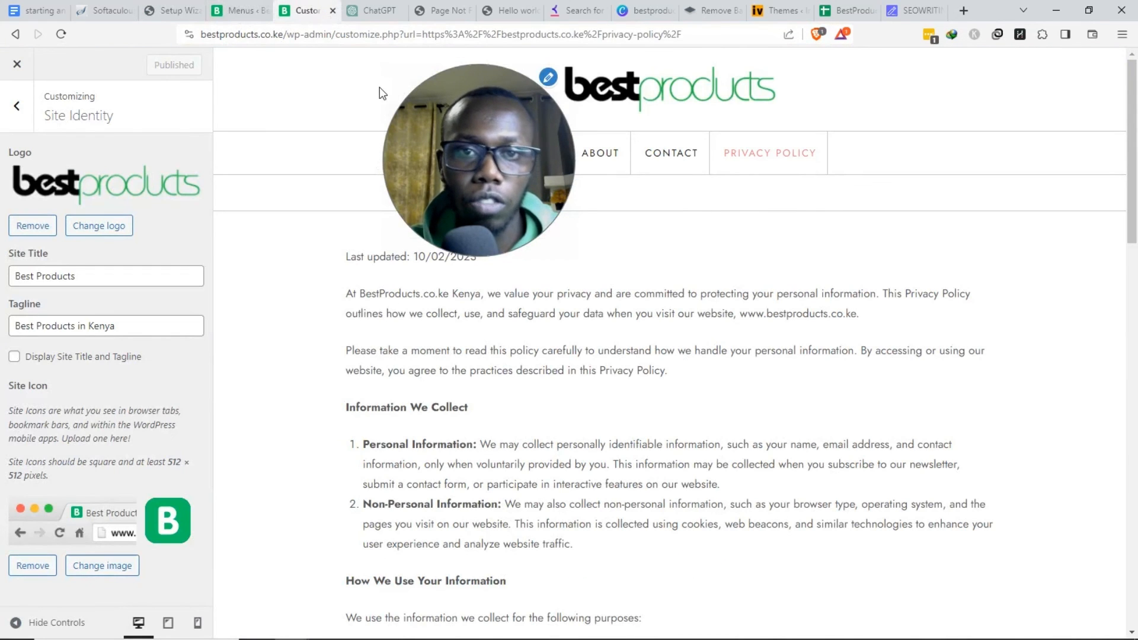
# - Highlight the finished Set Up The Site items in the Google Docs outline, then close the customizer
pyautogui.click(53, 10)
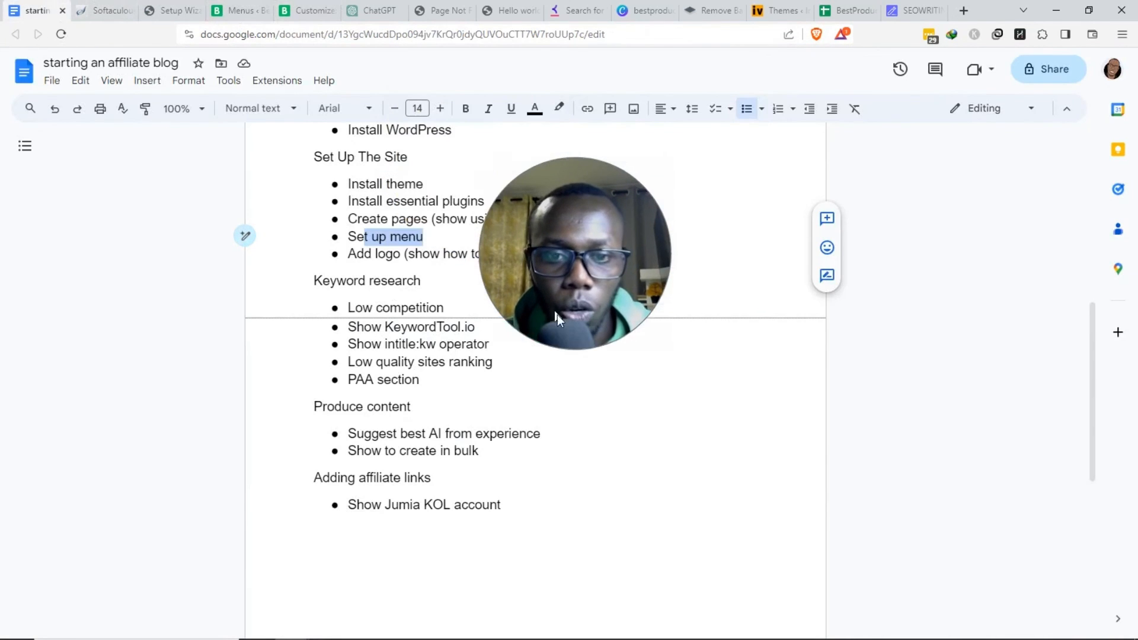
pyautogui.click(644, 253)
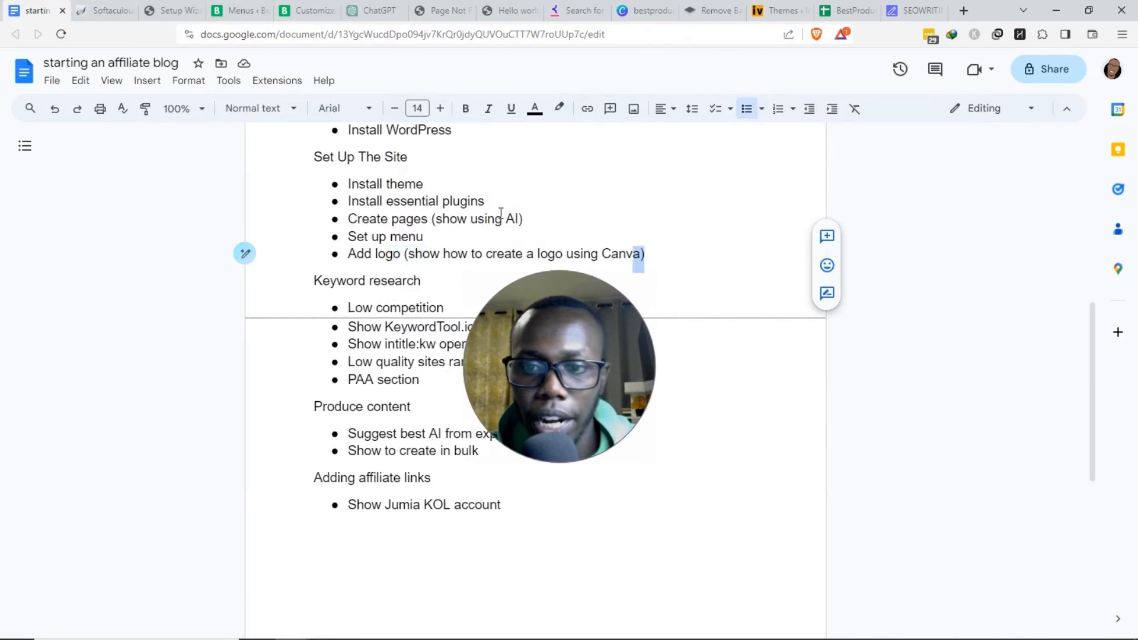
pyautogui.moveTo(644, 254); pyautogui.dragTo(415, 159)
pyautogui.click(303, 8)
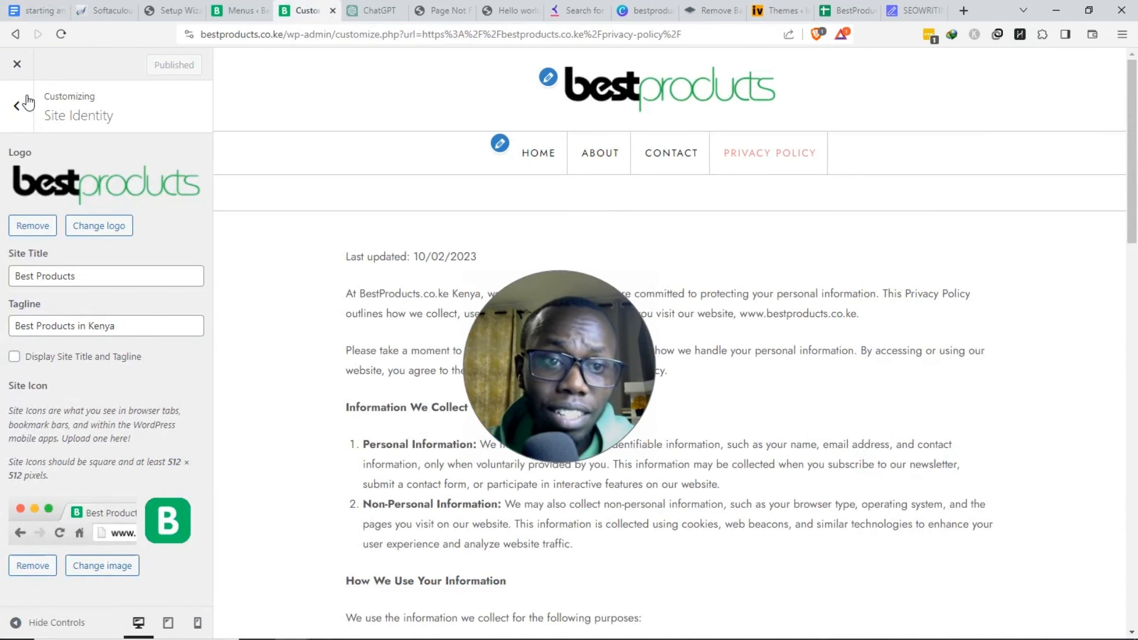
pyautogui.click(19, 65)
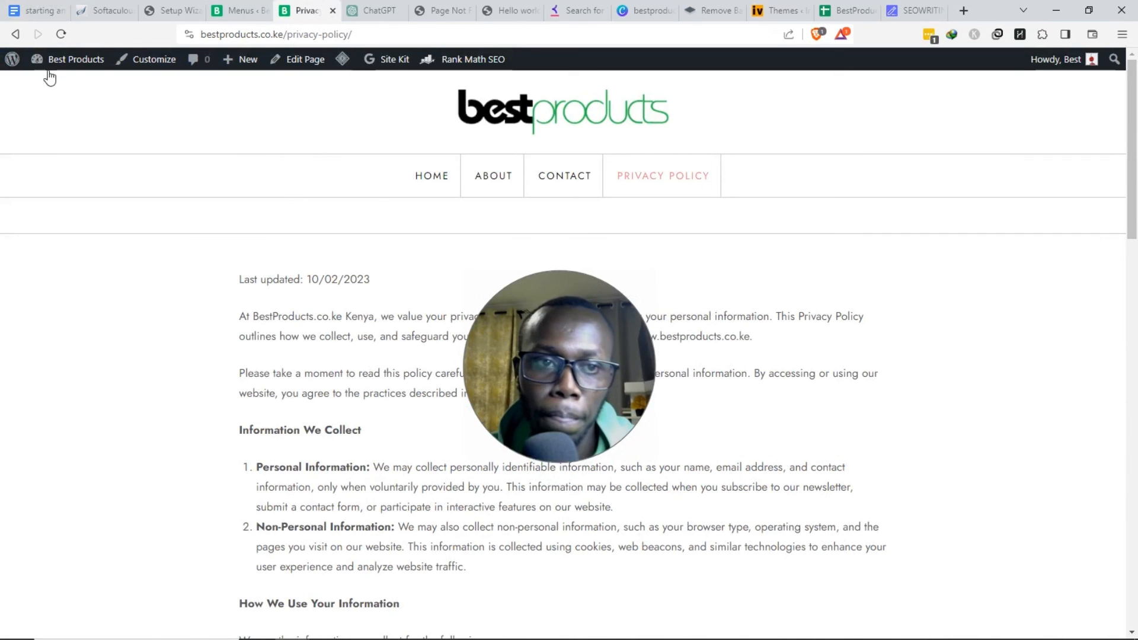
# - From the Dashboard, dismiss the Welcome panel and trash the Hello world! post in Posts
pyautogui.moveTo(47, 65)
pyautogui.click(70, 89)
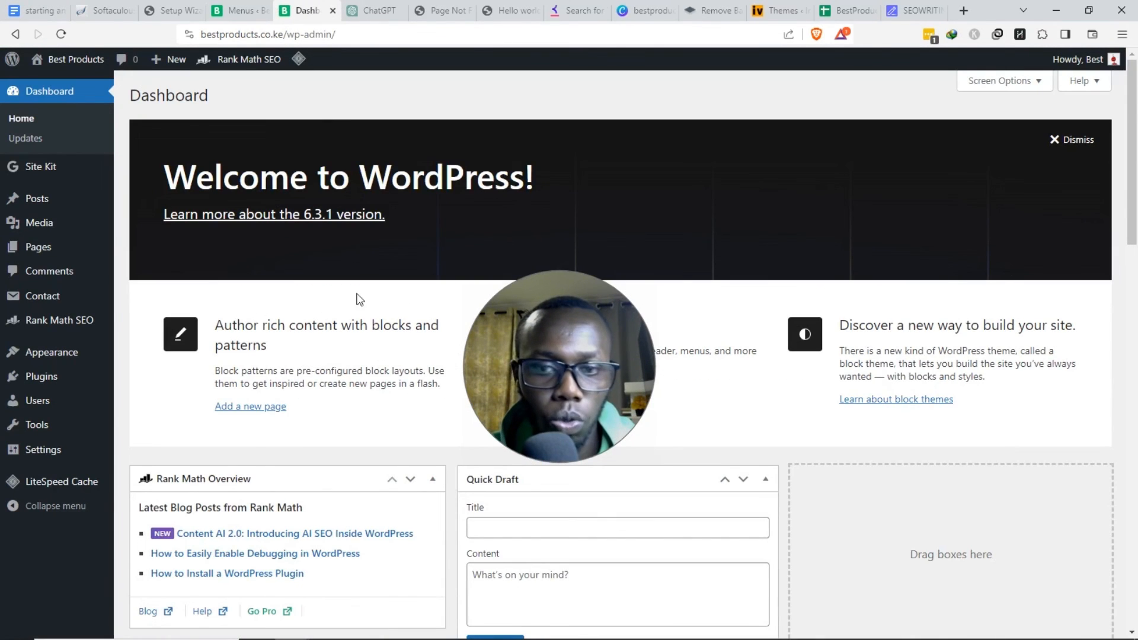
pyautogui.click(1073, 142)
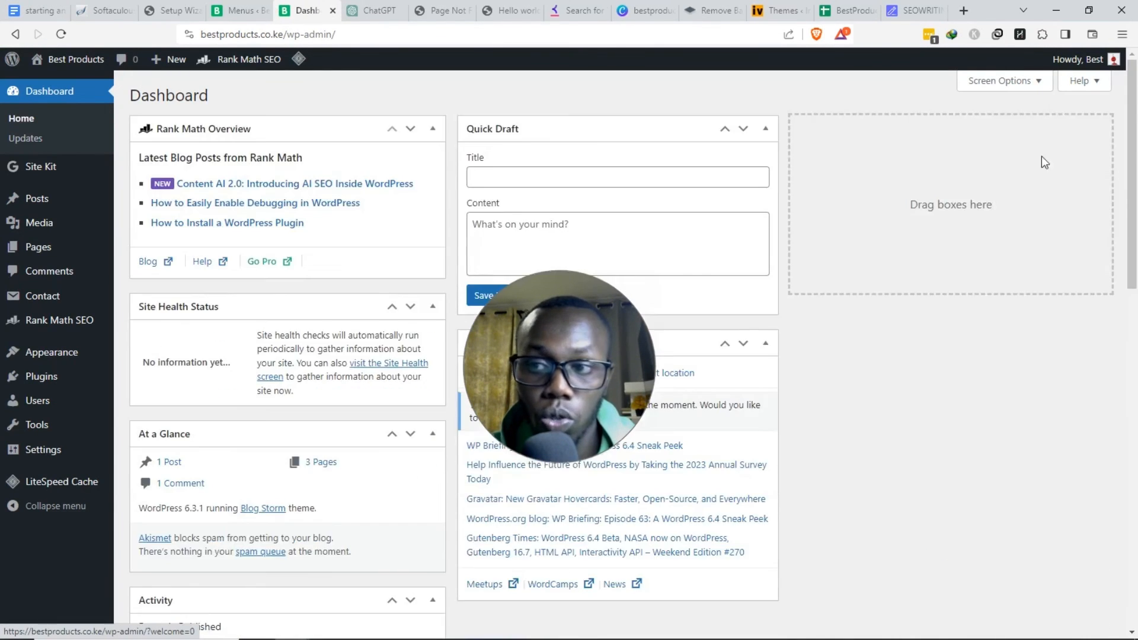
pyautogui.click(68, 198)
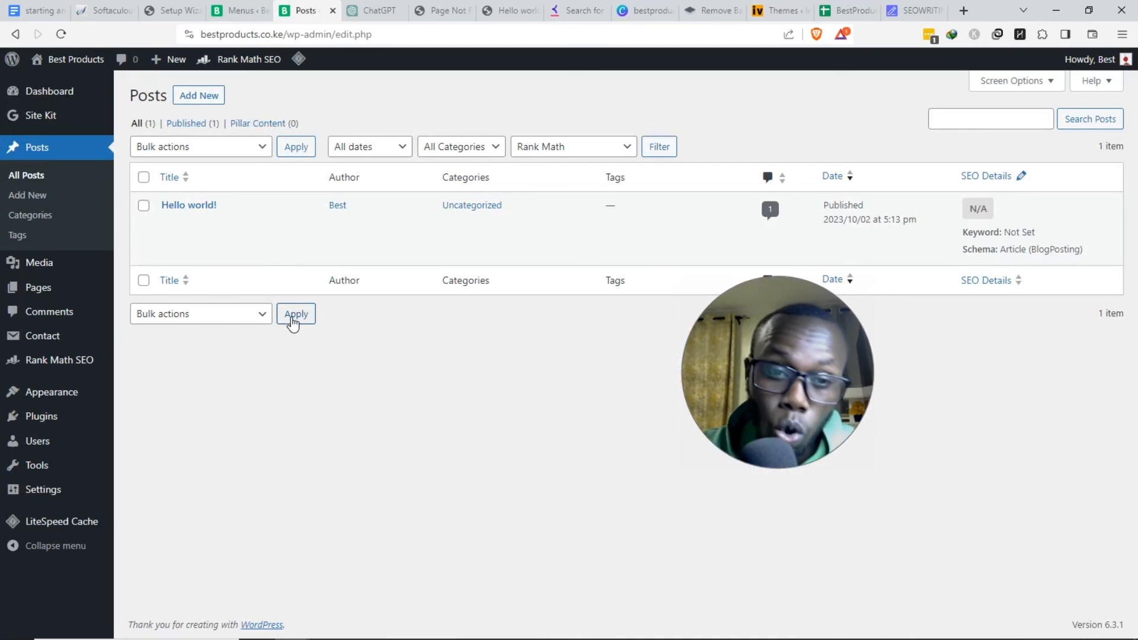
pyautogui.moveTo(197, 224)
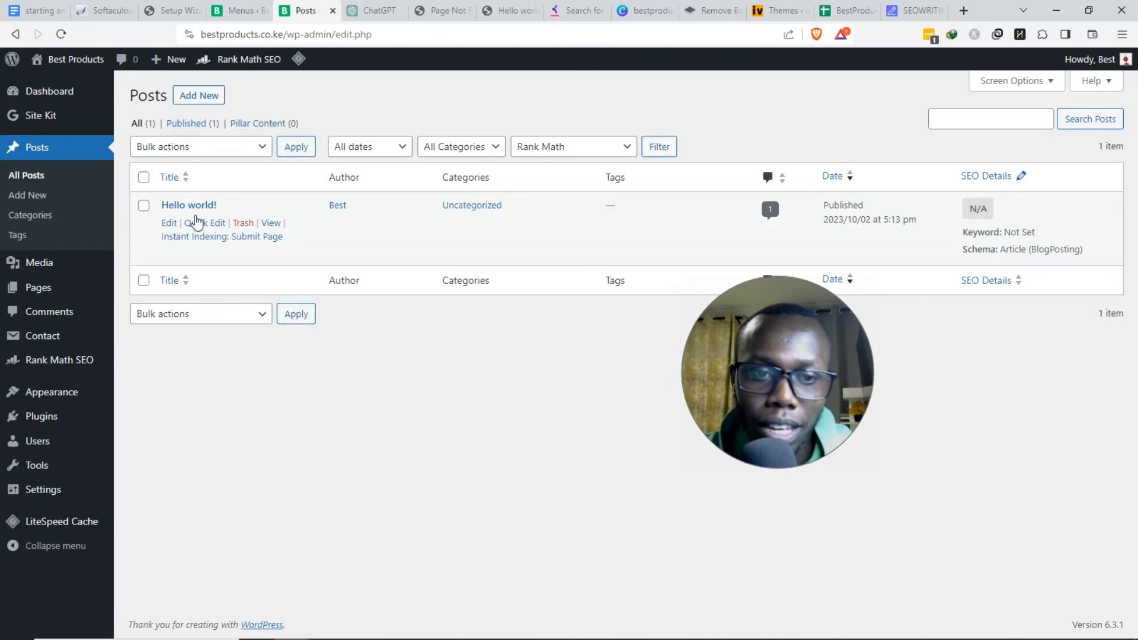
pyautogui.click(240, 224)
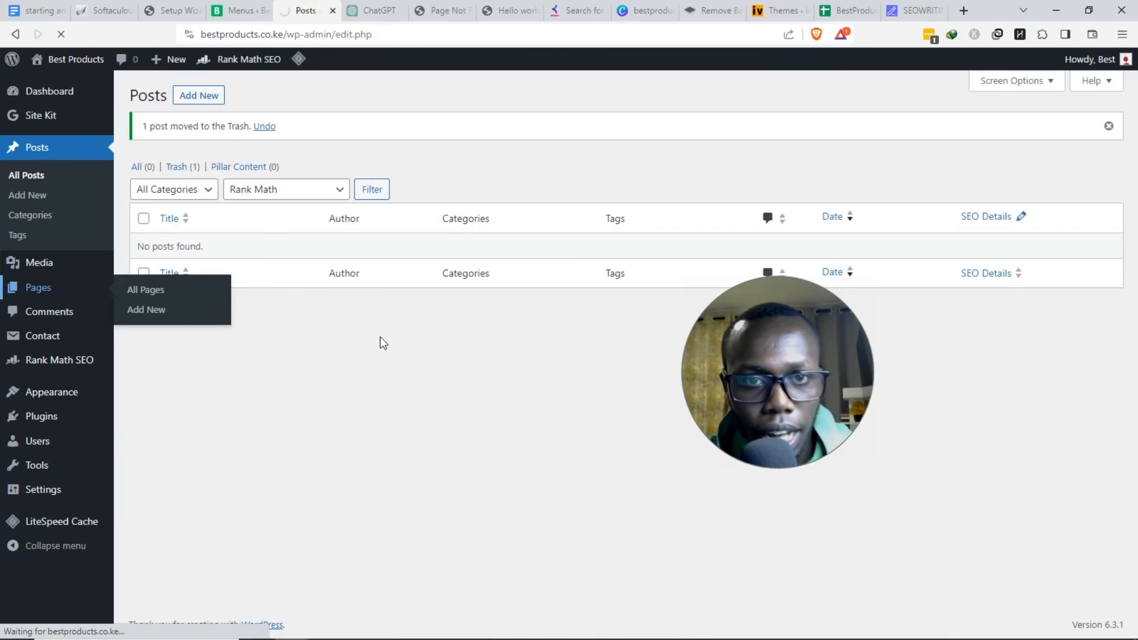
pyautogui.moveTo(375, 347)
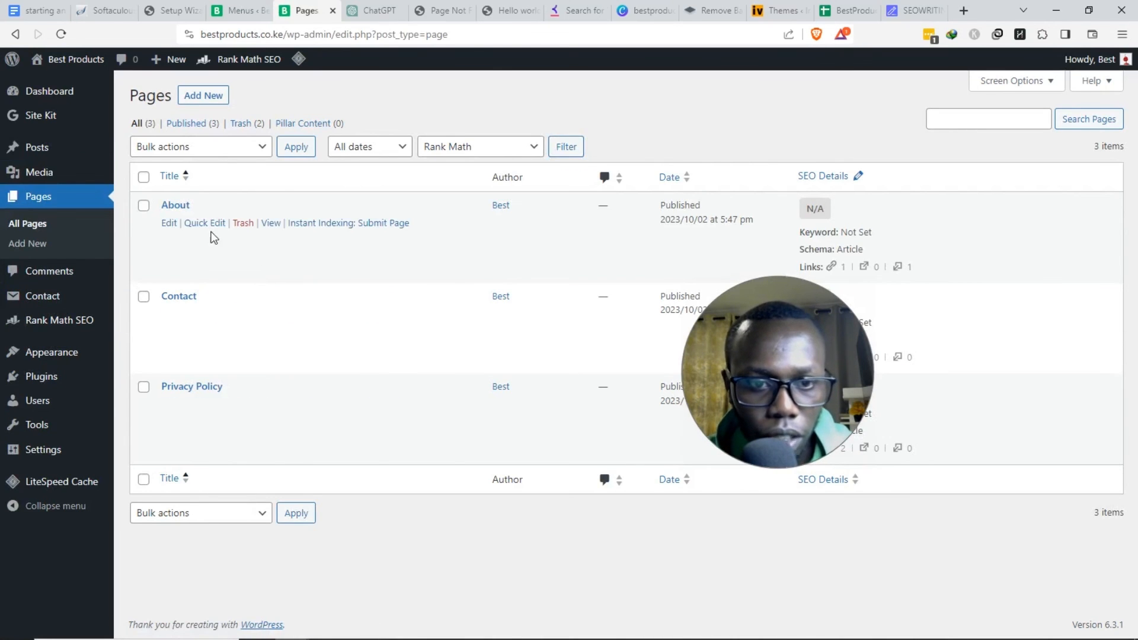